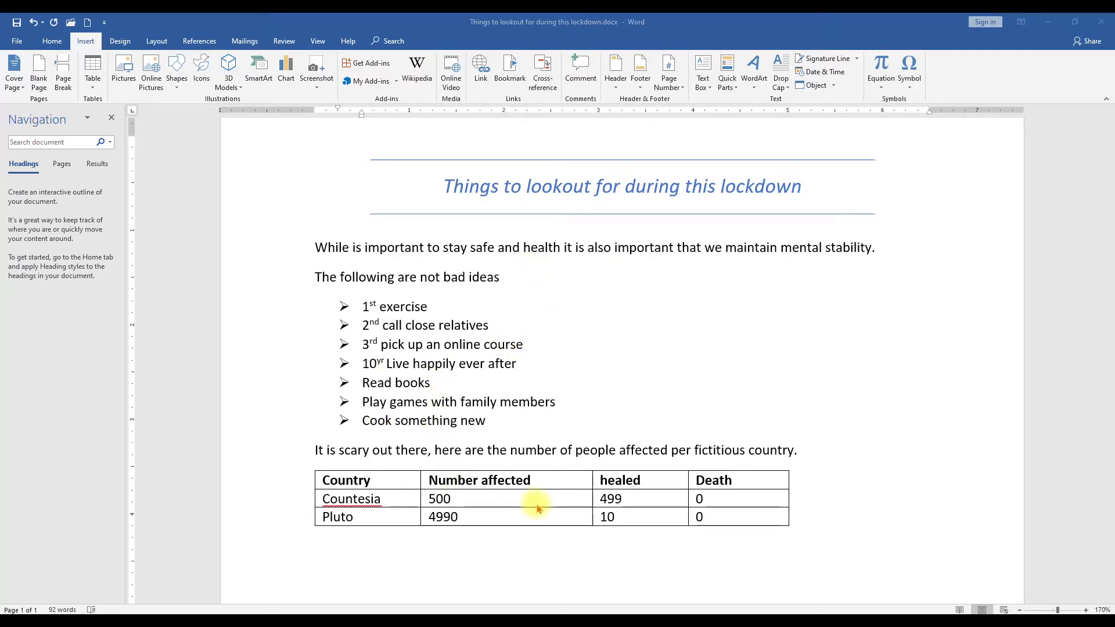
# Step: Switch to the Document7 window with the list of interface parts and close its Navigation pane
pyautogui.hotkey('alt', 'Tab')
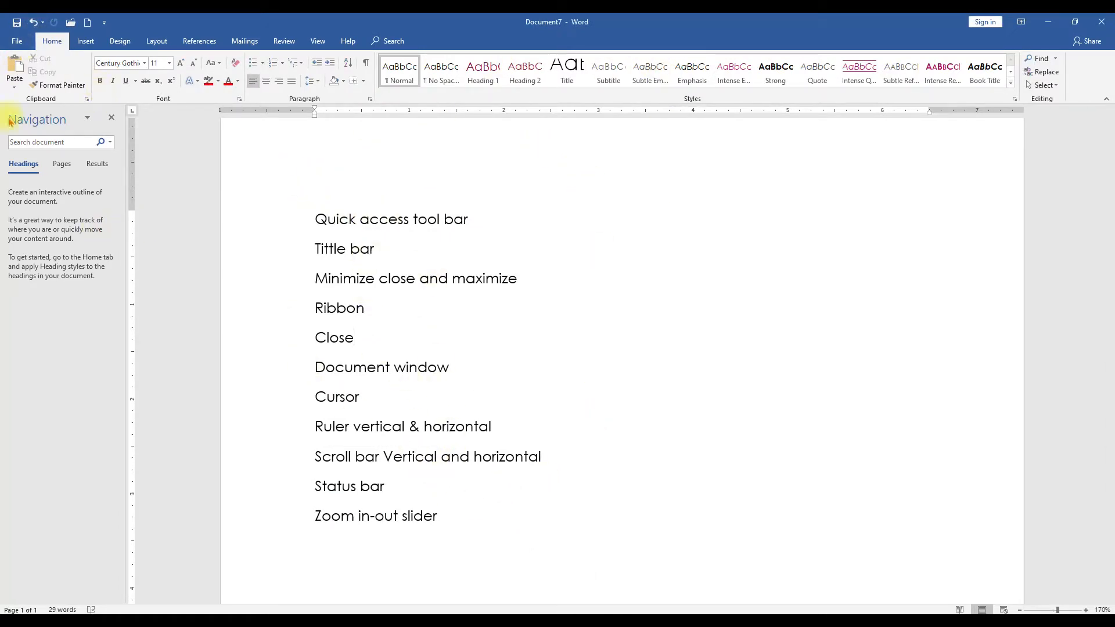
pyautogui.click(116, 118)
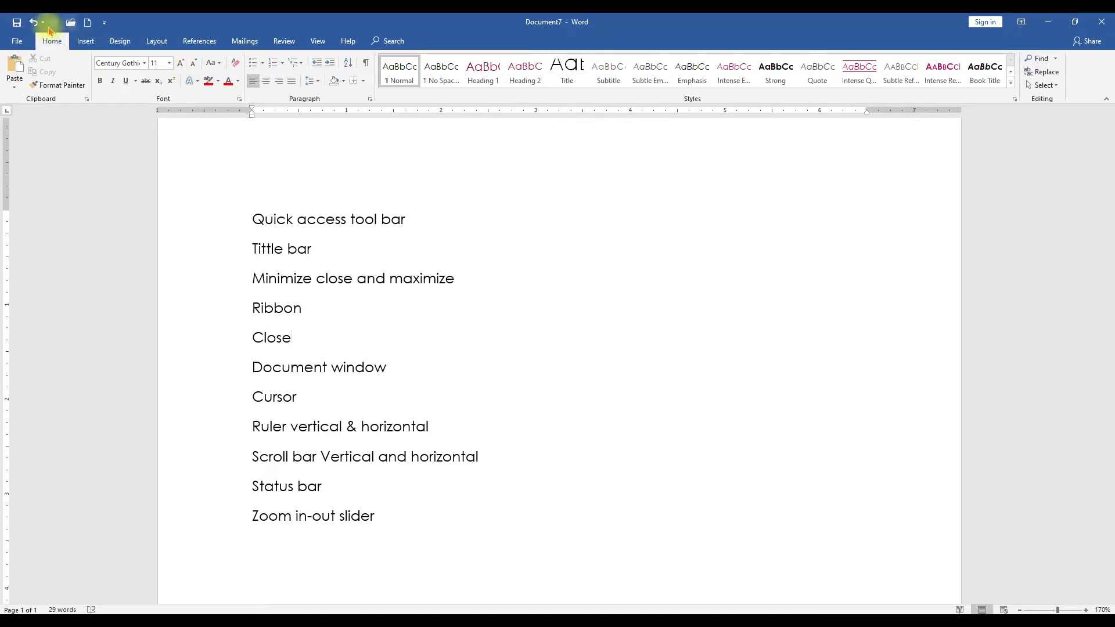
# Step: Add the Print Preview and Print command to the Quick Access Toolbar and remove it again
pyautogui.click(104, 23)
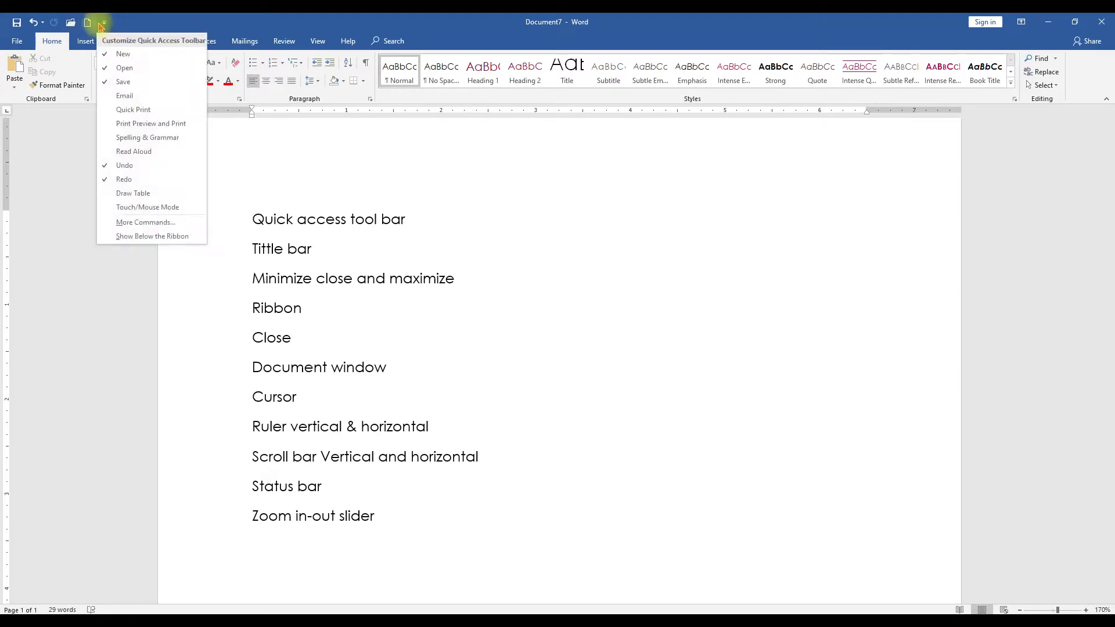
pyautogui.click(110, 125)
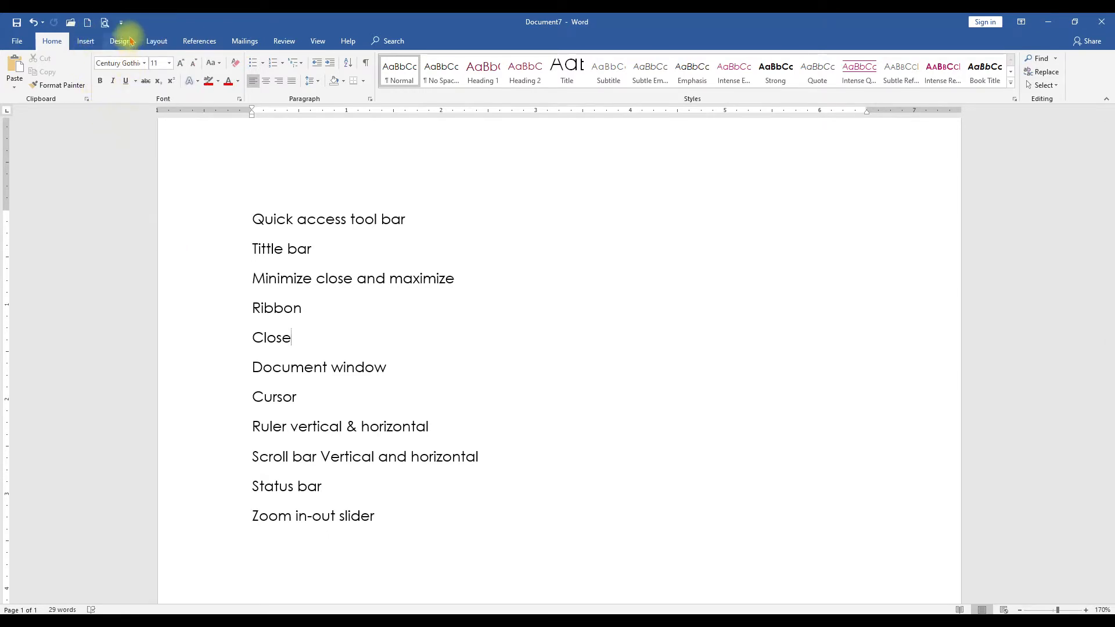
pyautogui.click(121, 23)
pyautogui.click(117, 123)
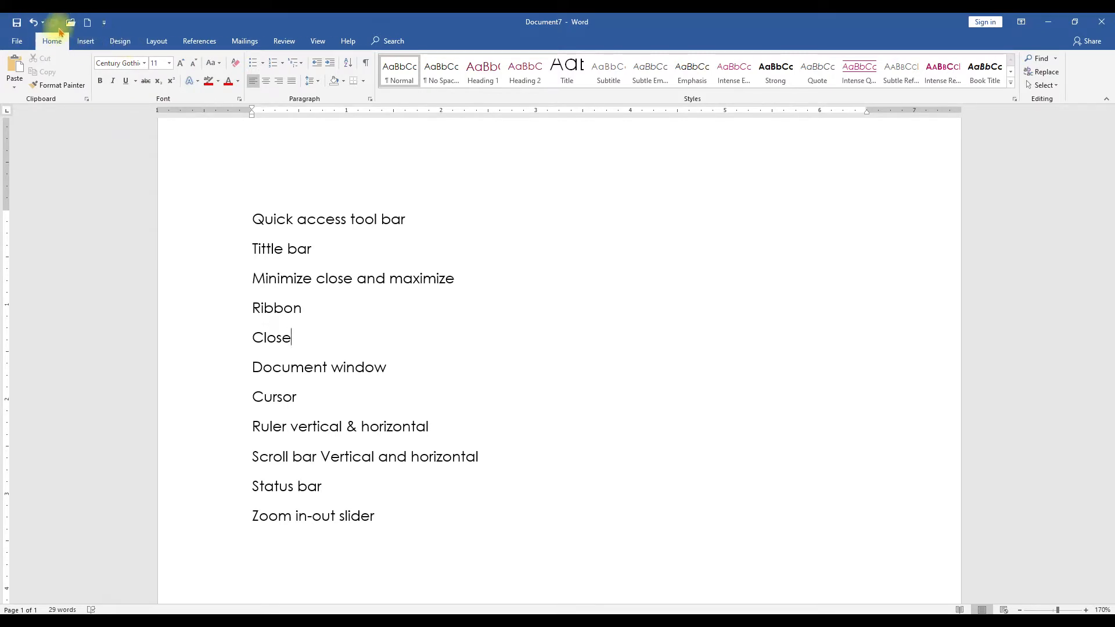
# Step: Show the Quick Access Toolbar below the ribbon and move it back above the ribbon
pyautogui.click(104, 23)
pyautogui.click(116, 235)
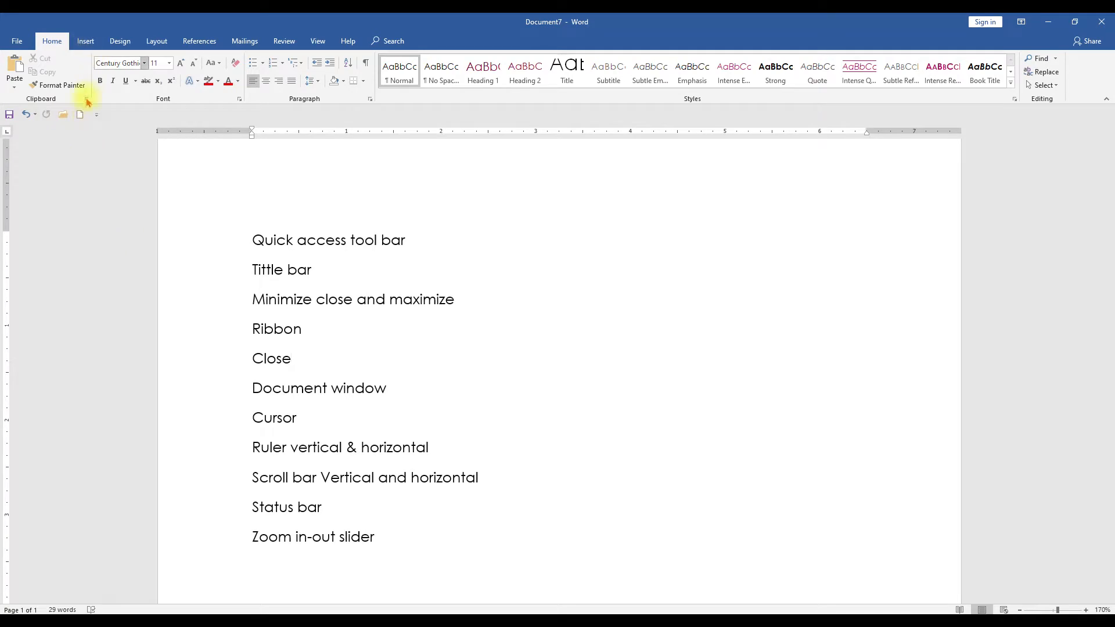
pyautogui.click(91, 114)
pyautogui.click(135, 331)
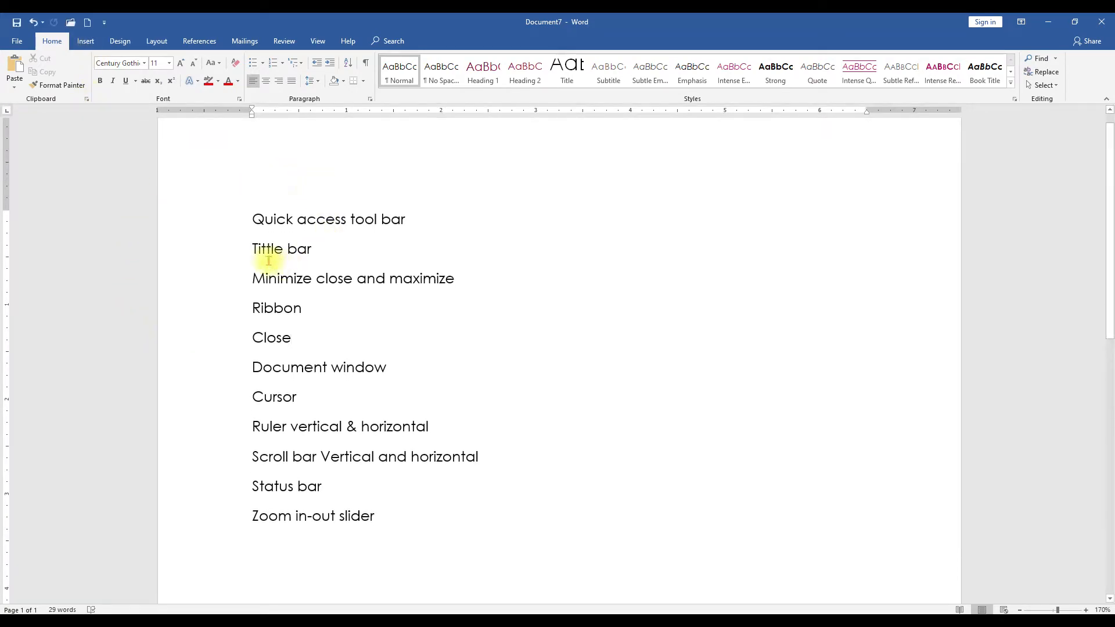
# Step: Highlight the "Tittle bar" line, restore the document window down and maximize it again
pyautogui.tripleClick(259, 250)
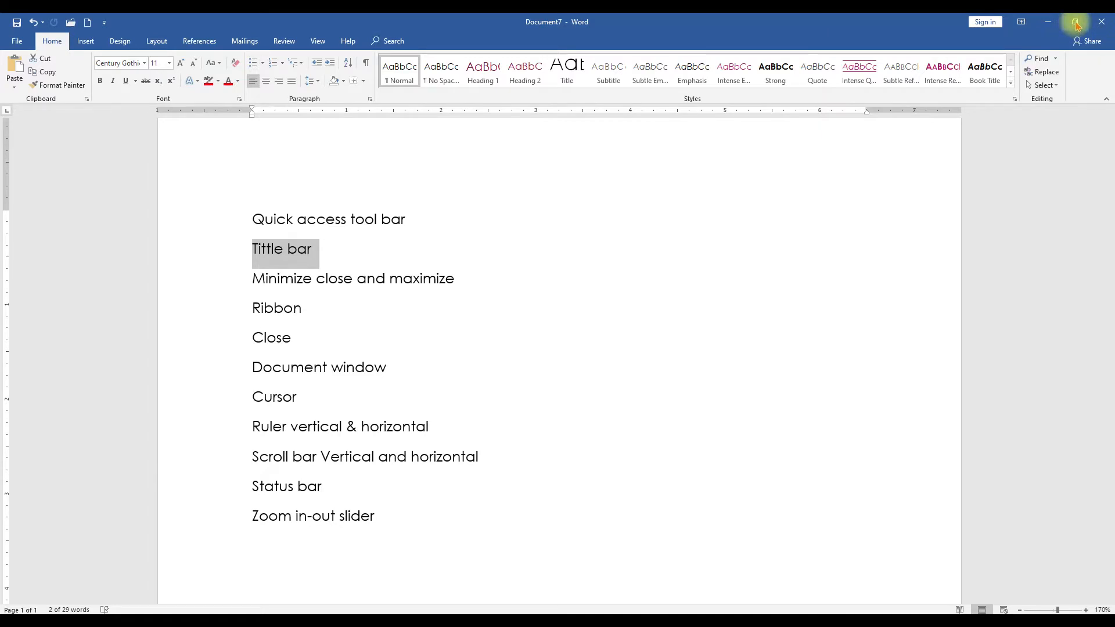
pyautogui.click(1075, 23)
pyautogui.click(880, 105)
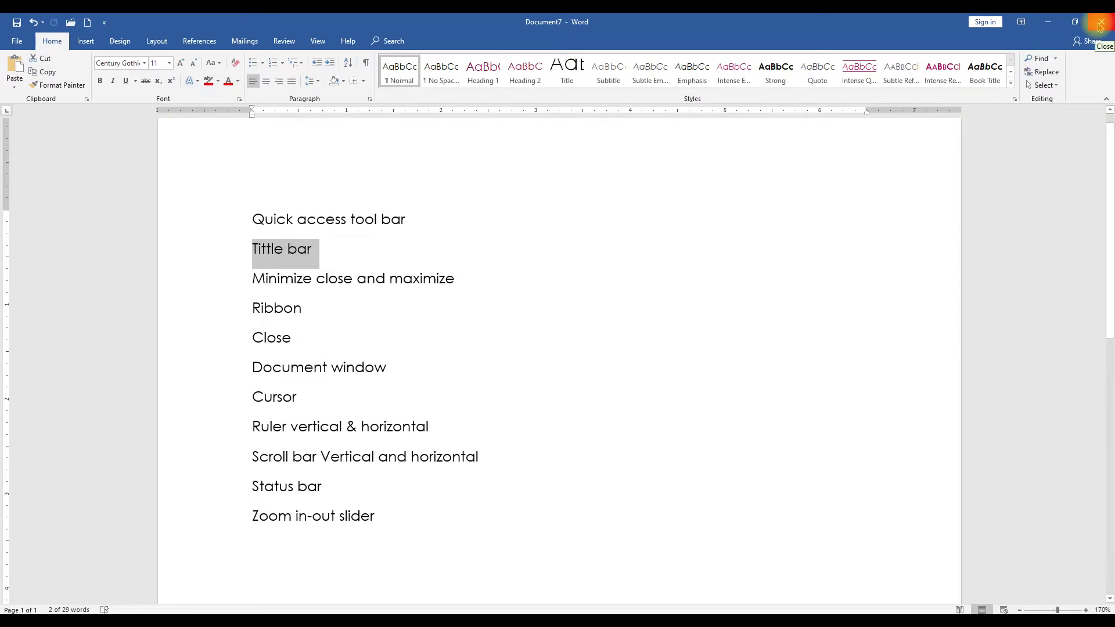
# Step: Highlight the "Ribbon" line, set the ribbon to Auto-hide and bring it back with Show Tabs and Commands
pyautogui.click(1022, 22)
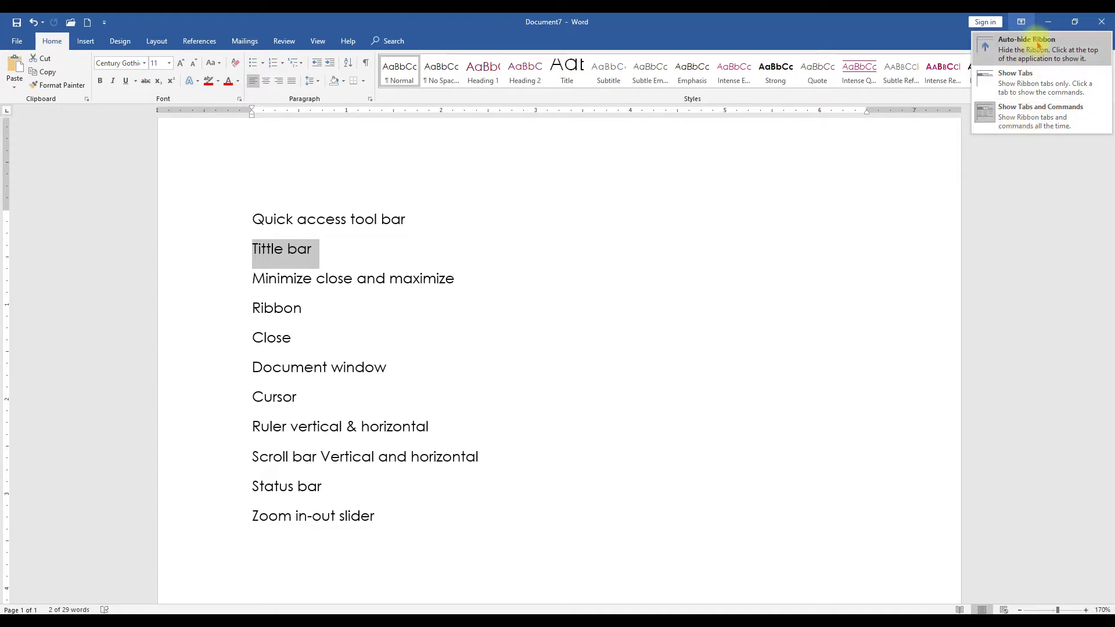
pyautogui.click(392, 307)
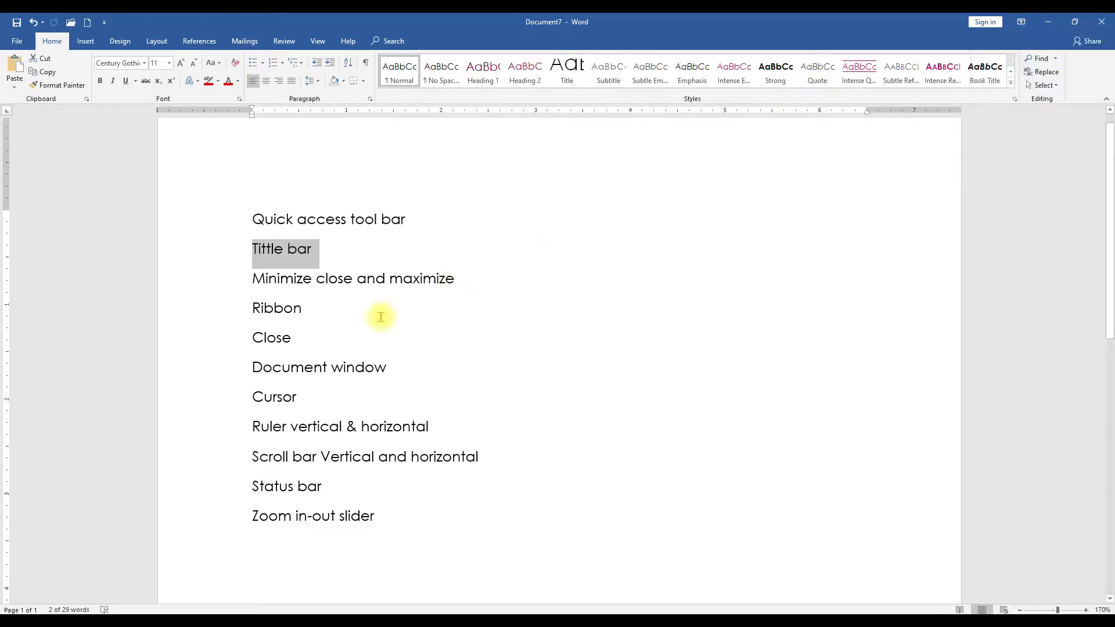
pyautogui.doubleClick(278, 307)
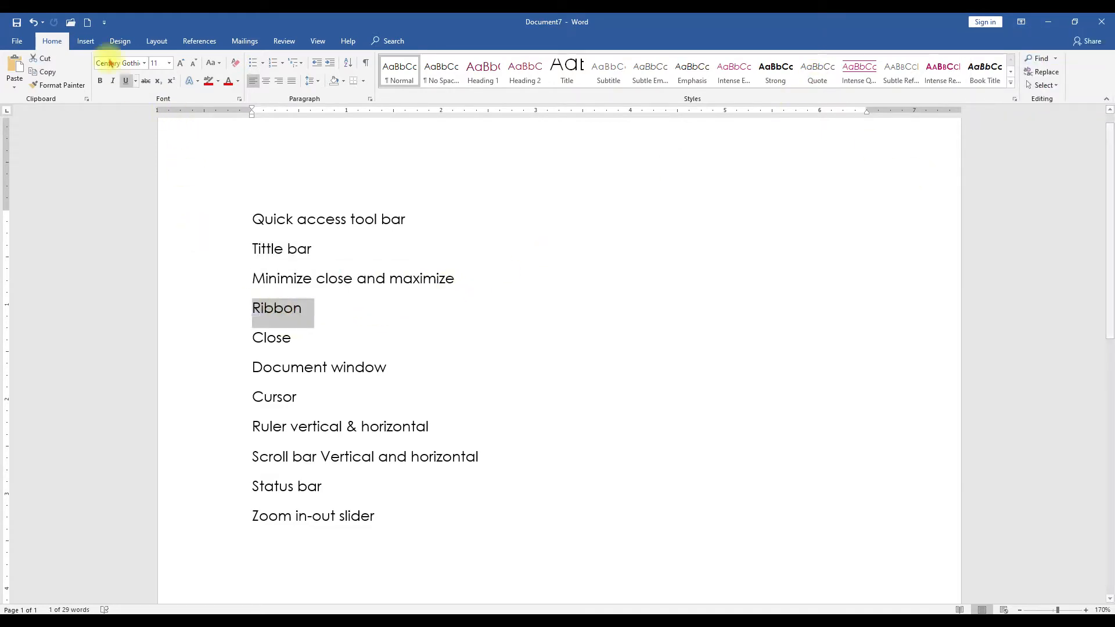
pyautogui.click(1021, 23)
pyautogui.click(1022, 45)
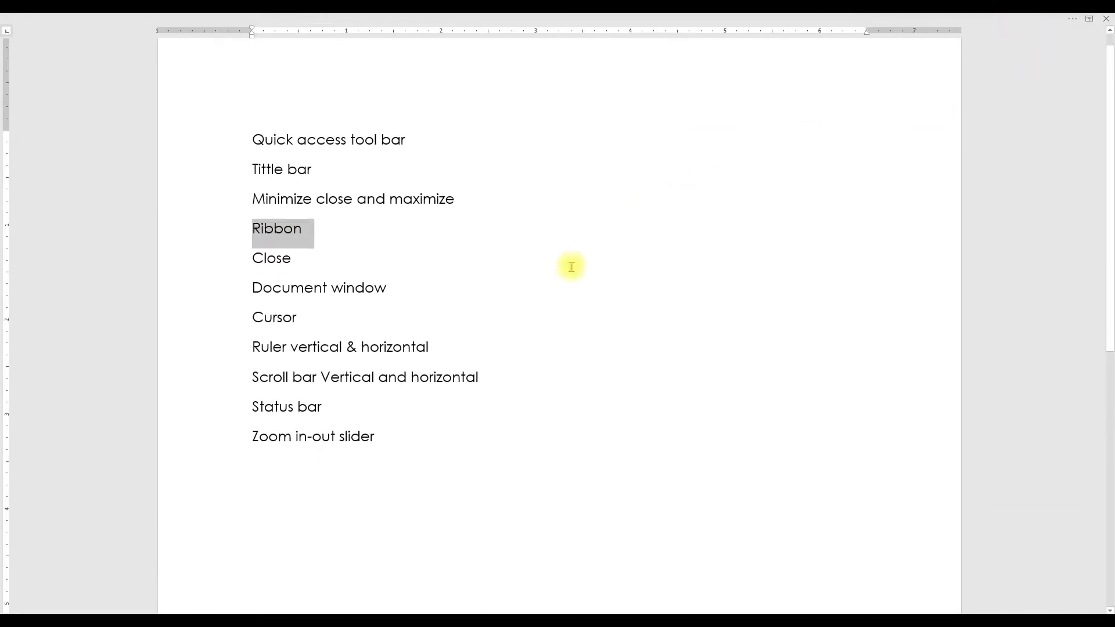
pyautogui.click(406, 17)
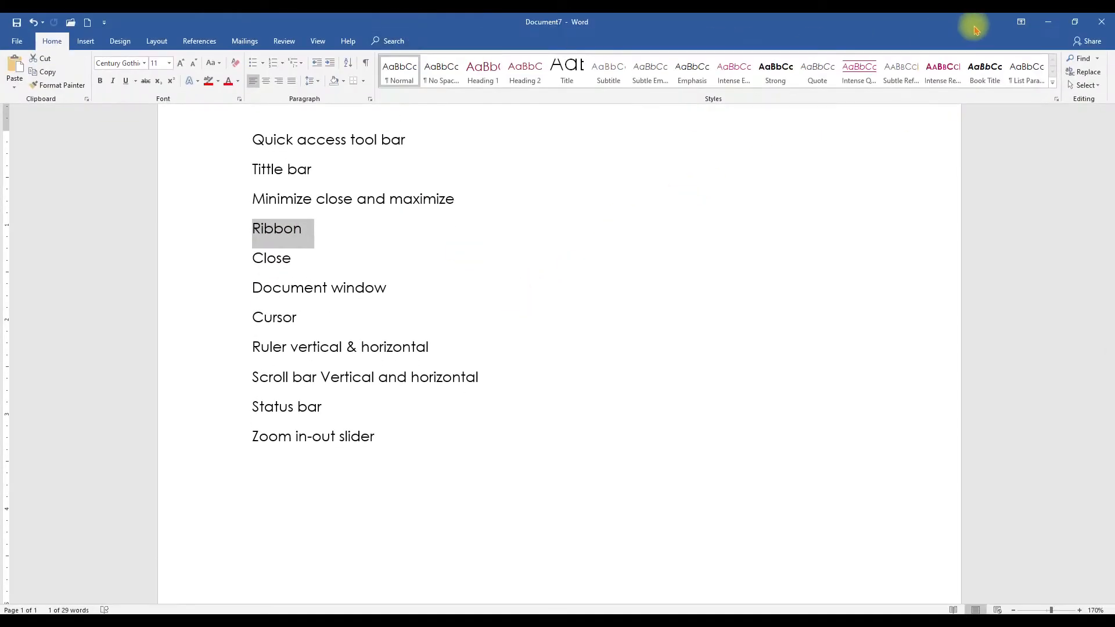
pyautogui.click(1021, 22)
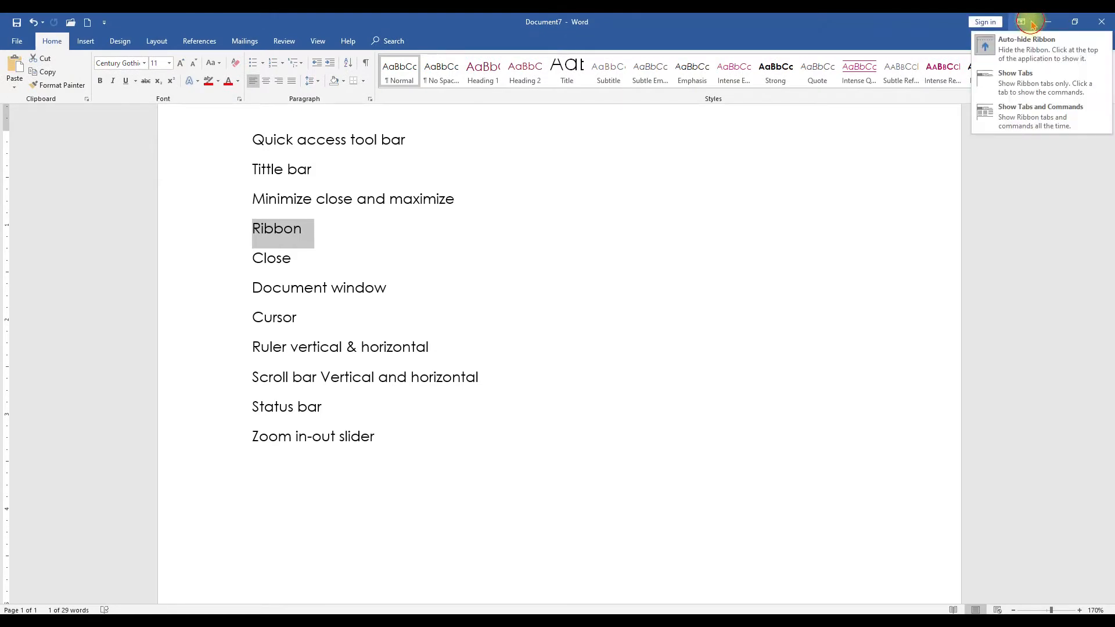
pyautogui.click(1013, 120)
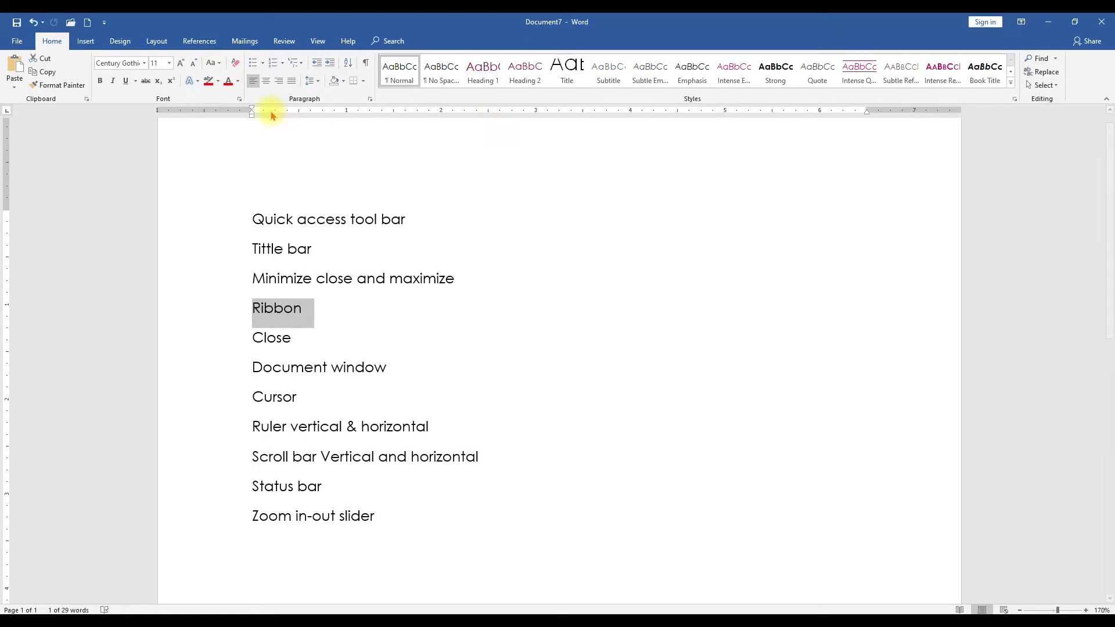
# Step: Highlight the "Close" line and the "Document window" line of the list in turn
pyautogui.doubleClick(259, 341)
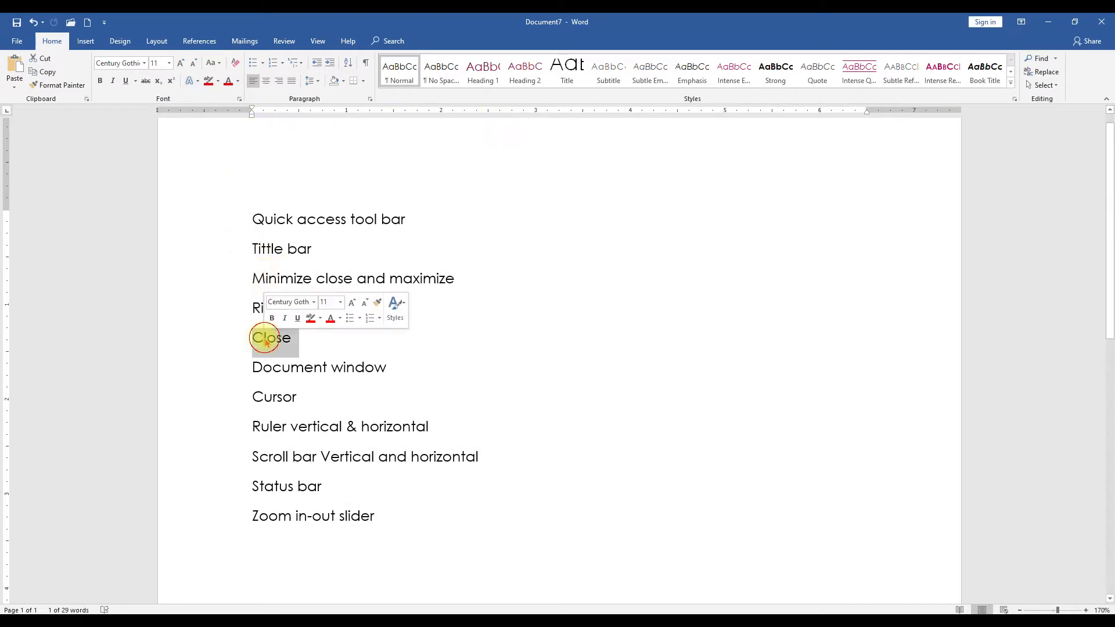
pyautogui.scroll(-2, 295, 383)
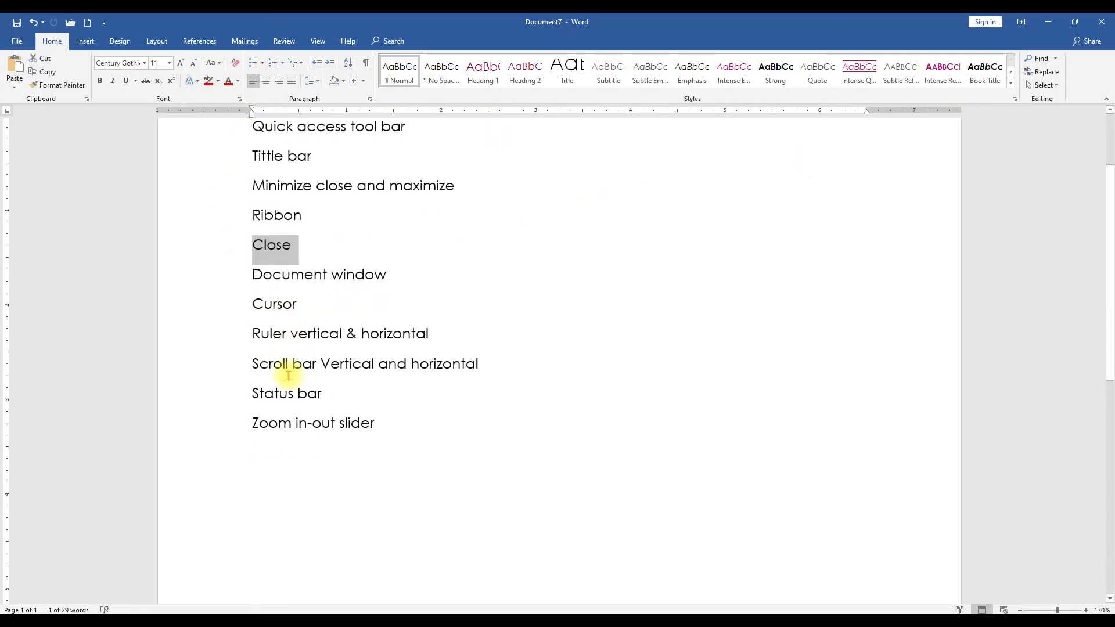
pyautogui.tripleClick(257, 273)
pyautogui.scroll(2, 535, 361)
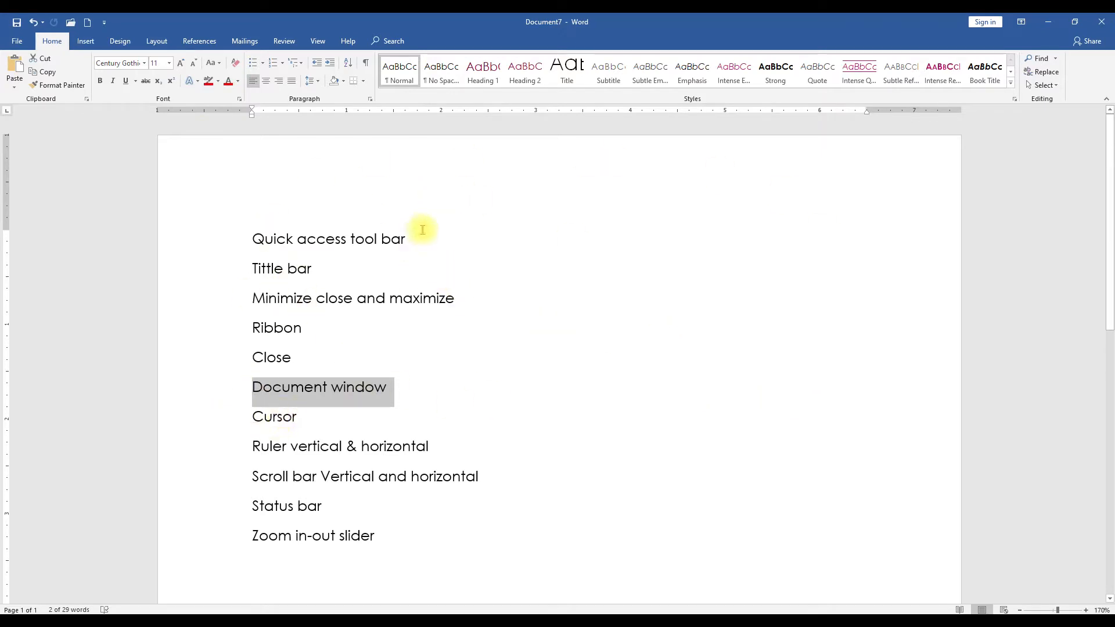
# Step: Enter the text "dded" on a new line beneath "Zoom in-out slider"
pyautogui.click(265, 208)
pyautogui.scroll(-5, 306, 288)
pyautogui.scroll(6, 306, 288)
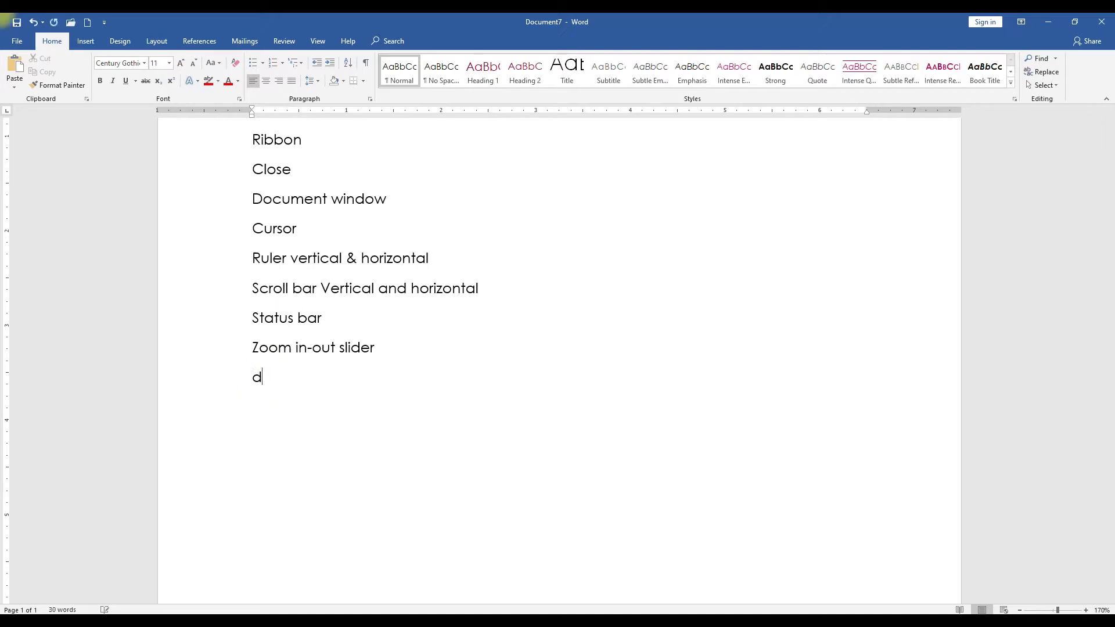
pyautogui.write('ded')
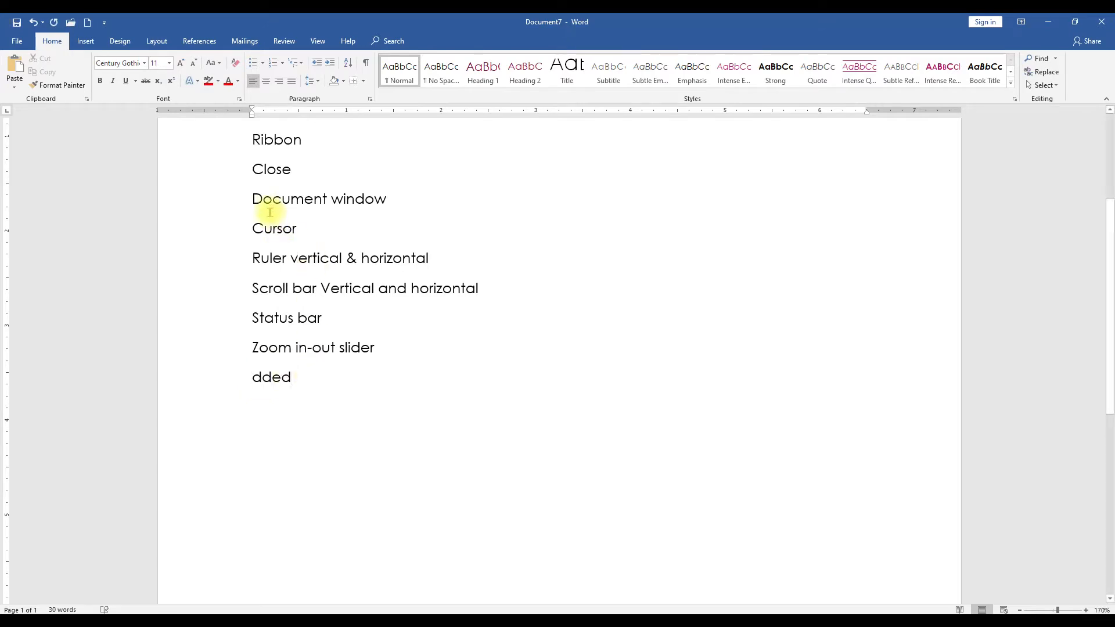
# Step: Hide the horizontal and vertical rulers and show them again
pyautogui.scroll(3, 289, 251)
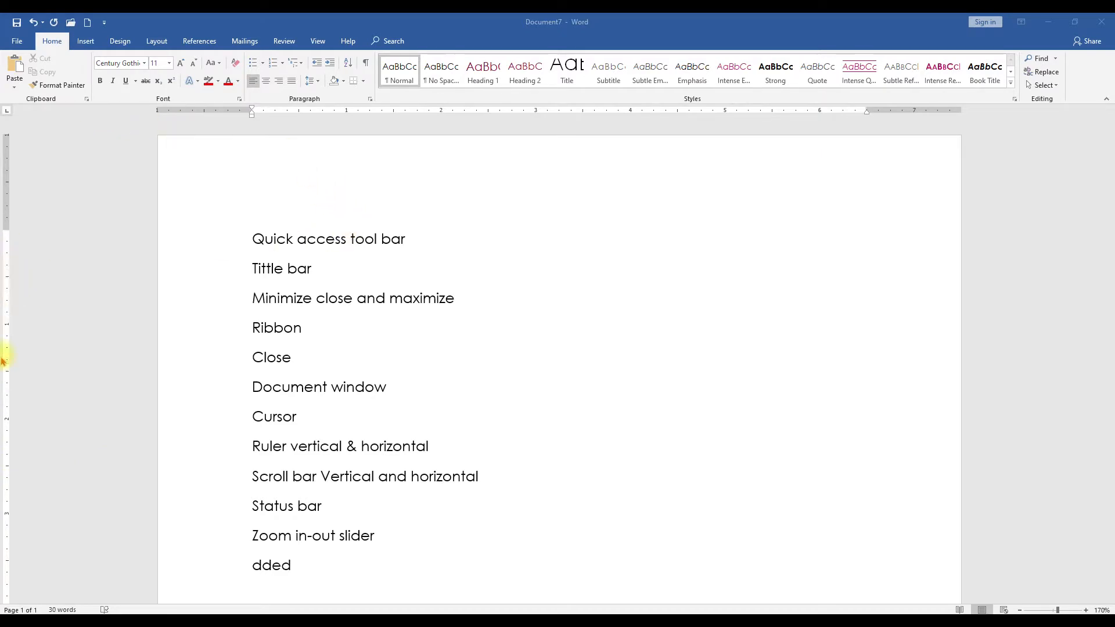
pyautogui.click(316, 41)
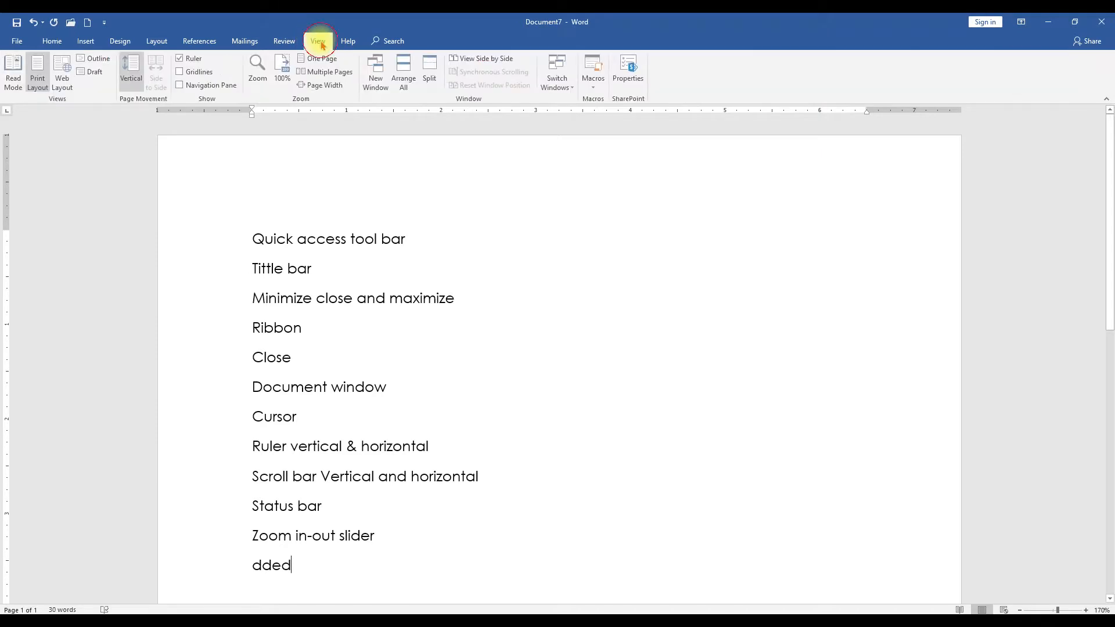
pyautogui.click(180, 58)
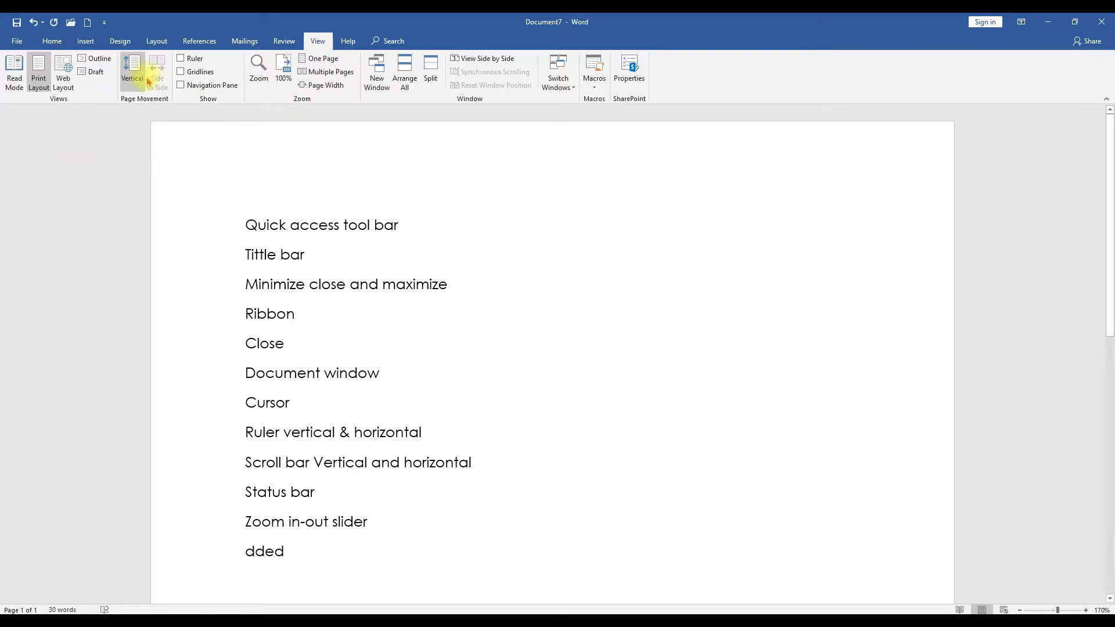
pyautogui.click(180, 59)
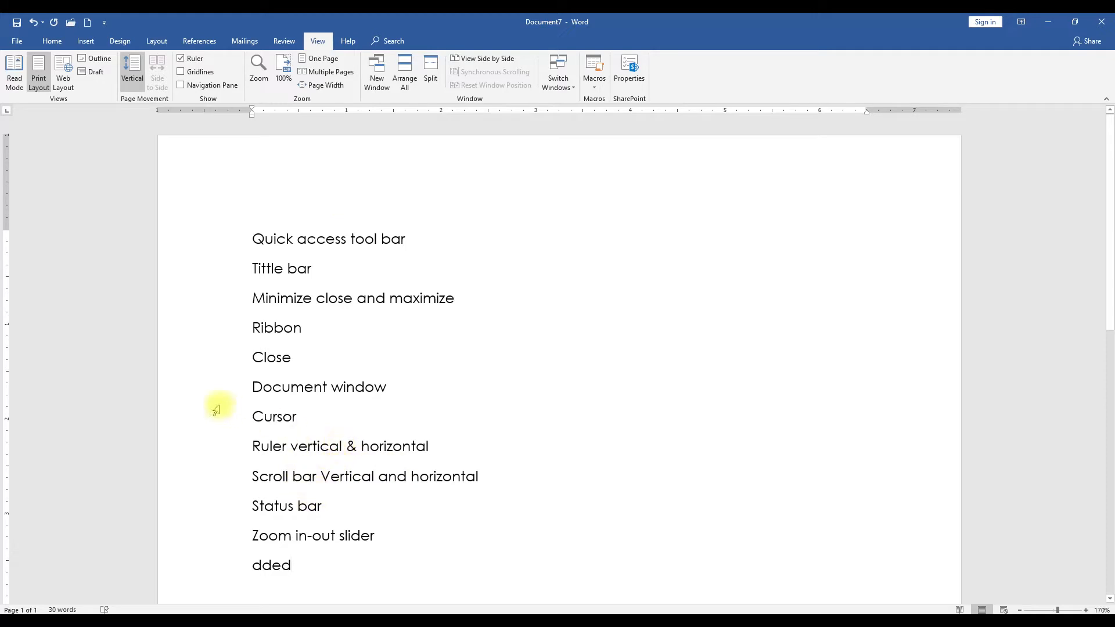
# Step: Highlight the "Ruler vertical & horizontal" and "Scroll bar Vertical and horizontal" lines in turn and try out vertical scrolling
pyautogui.tripleClick(277, 447)
pyautogui.tripleClick(322, 480)
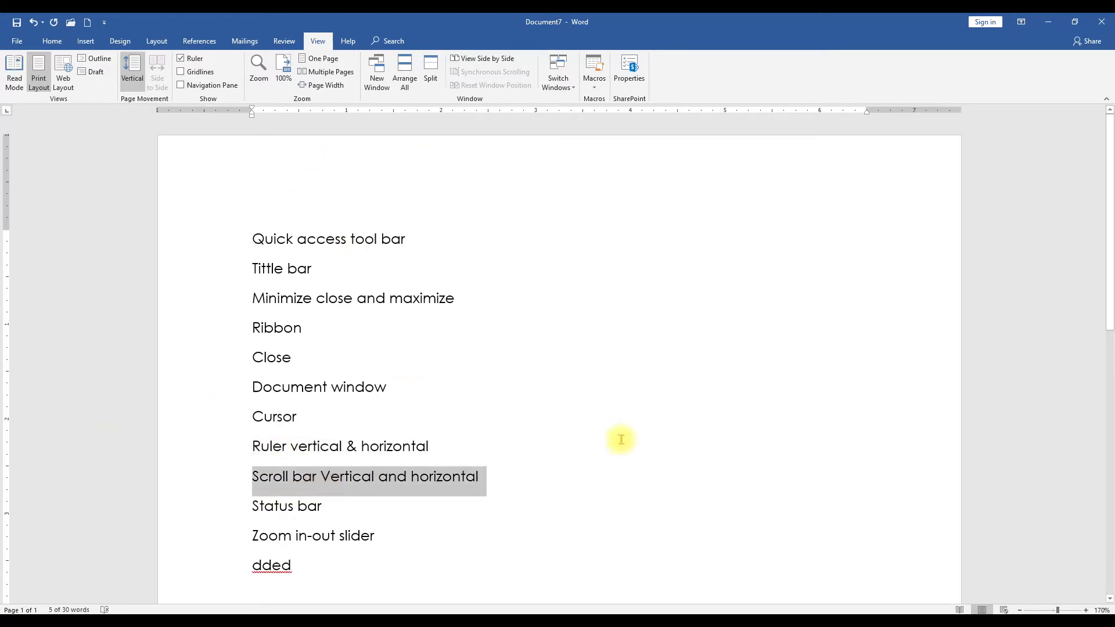
pyautogui.moveTo(1107, 186)
pyautogui.mouseDown()
pyautogui.moveTo(1107, 349)
pyautogui.moveTo(1108, 174)
pyautogui.moveTo(1108, 378)
pyautogui.moveTo(1107, 180)
pyautogui.moveTo(1107, 252)
pyautogui.moveTo(1110, 200)
pyautogui.mouseUp()
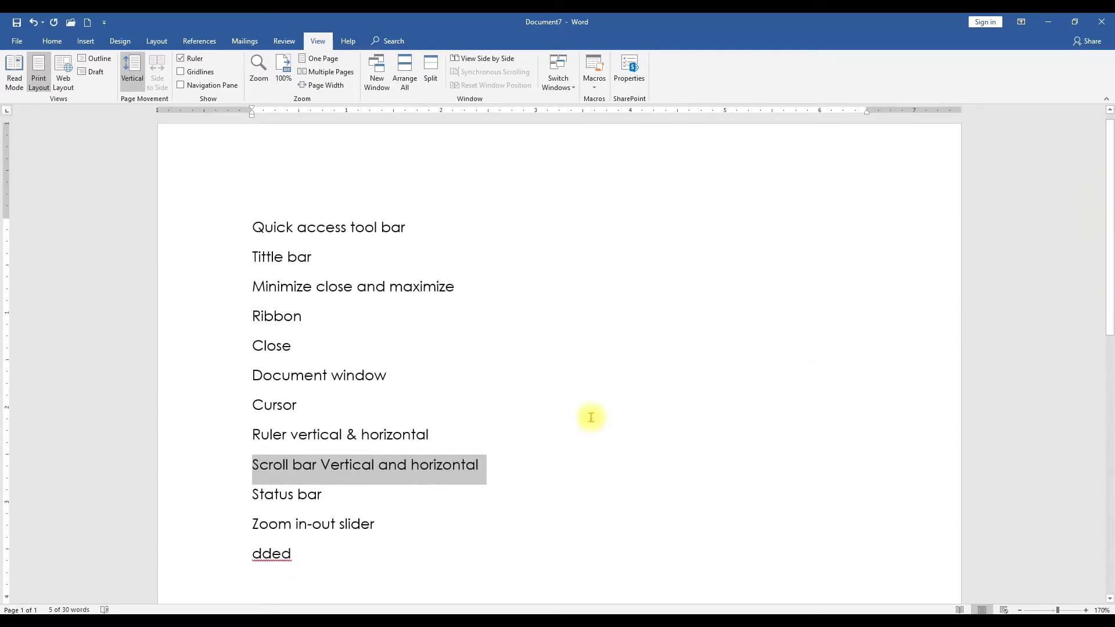
pyautogui.scroll(-1, 473, 557)
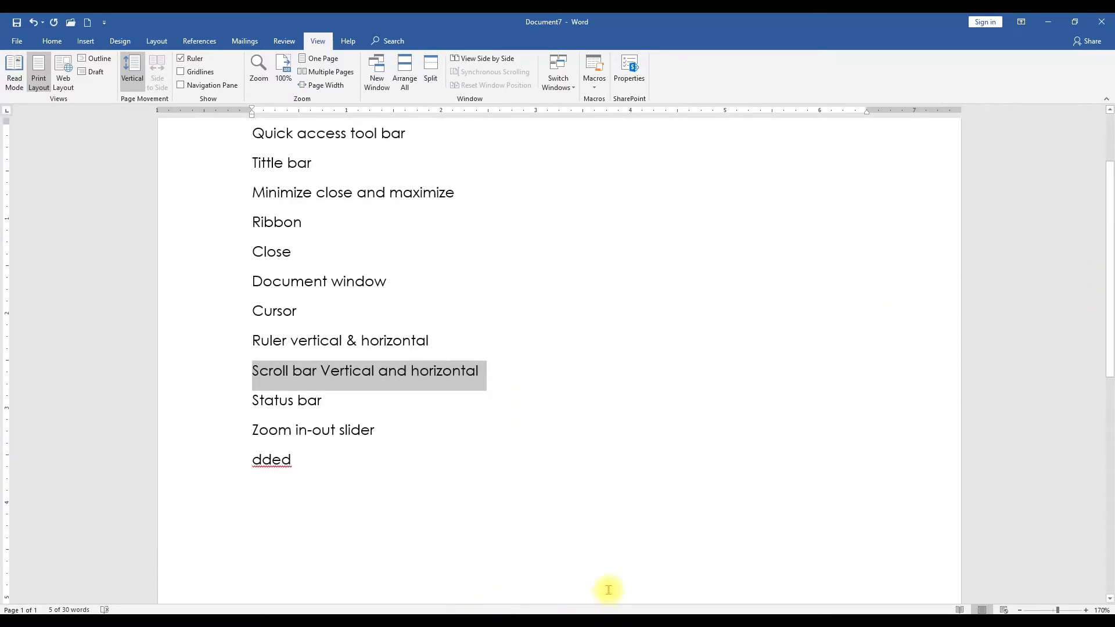
# Step: Zoom the document in to 290% and scroll the enlarged page horizontally toward its left margin
pyautogui.keyDown('ctrl'); pyautogui.scroll(10, 608, 589); pyautogui.keyUp('ctrl')
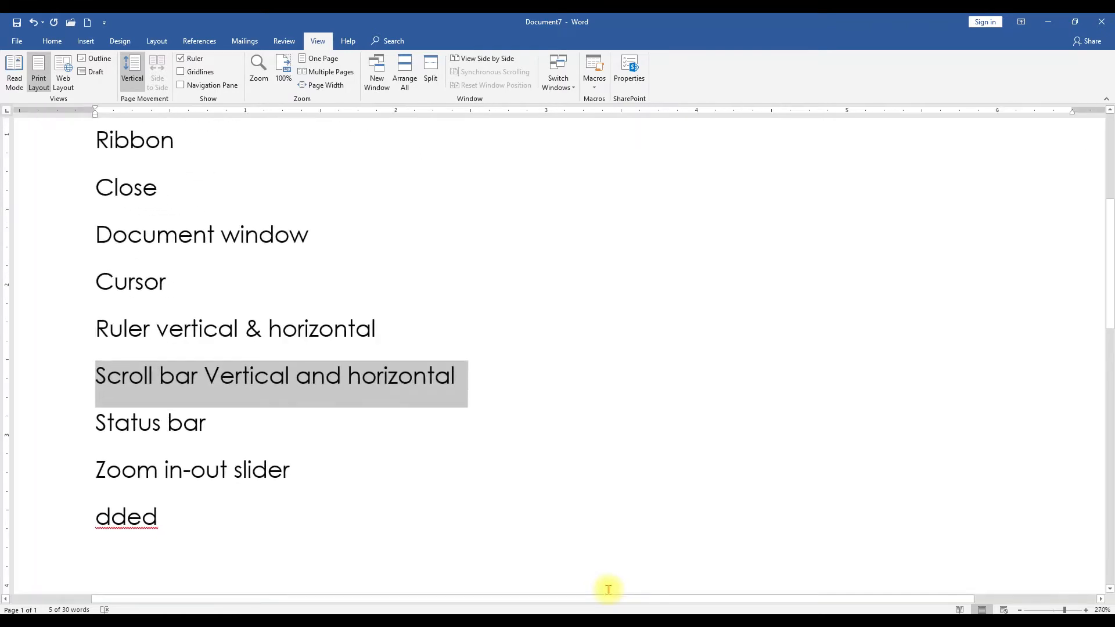
pyautogui.keyDown('ctrl'); pyautogui.scroll(2, 606, 589); pyautogui.keyUp('ctrl')
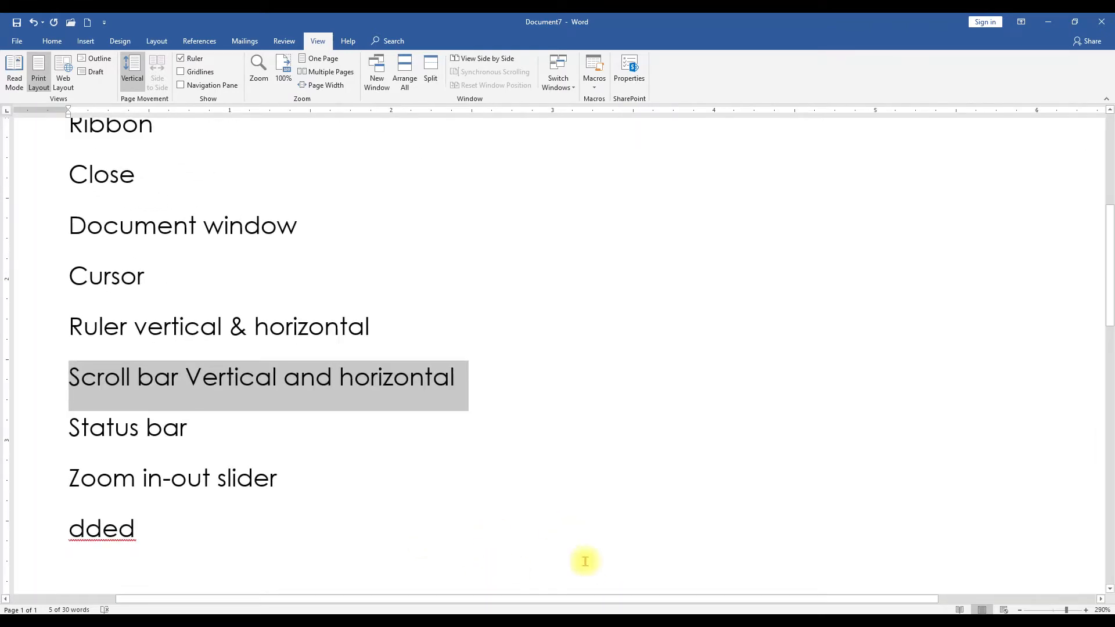
pyautogui.moveTo(557, 601); pyautogui.dragTo(274, 578)
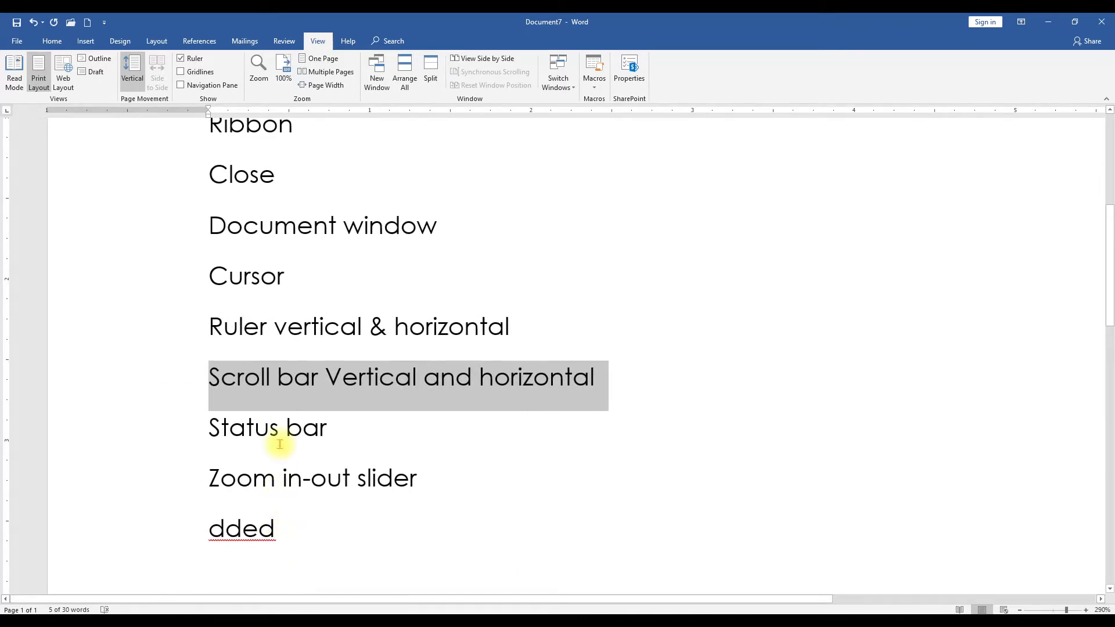
# Step: Delete the text "dded" at the end of the list
pyautogui.tripleClick(250, 543)
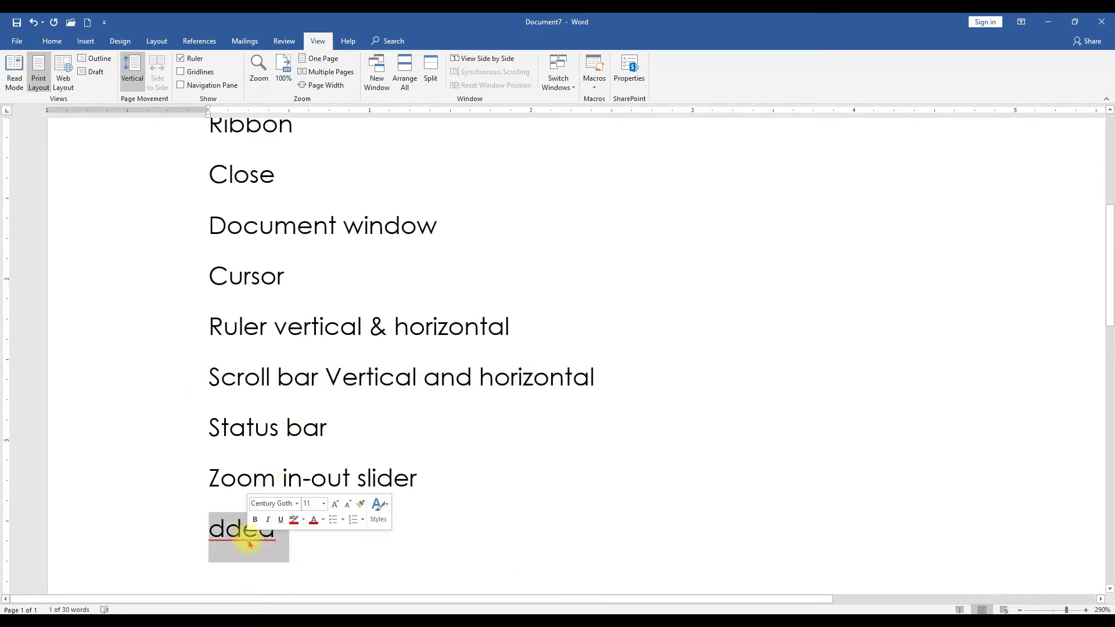
pyautogui.press('Delete')
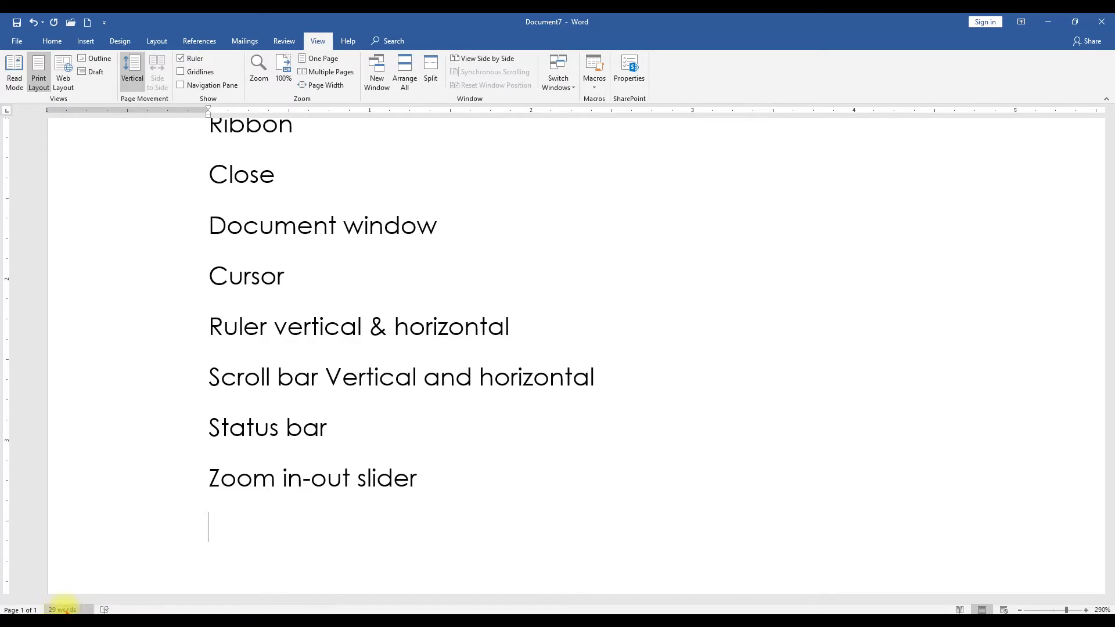
pyautogui.scroll(6, 249, 320)
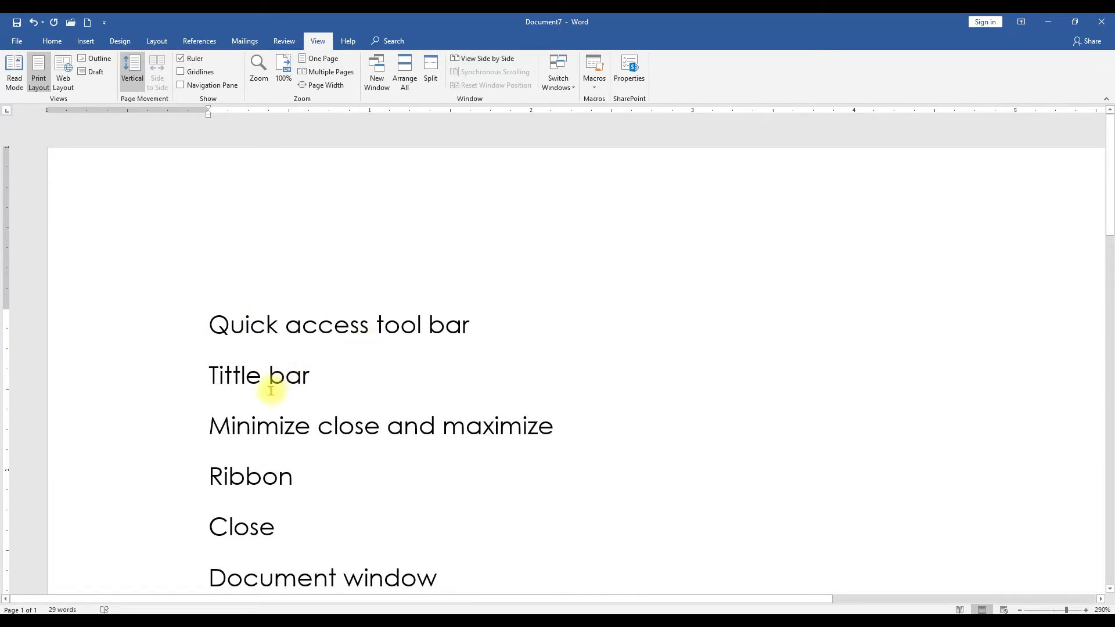
pyautogui.scroll(-3, 278, 388)
pyautogui.scroll(-3, 279, 389)
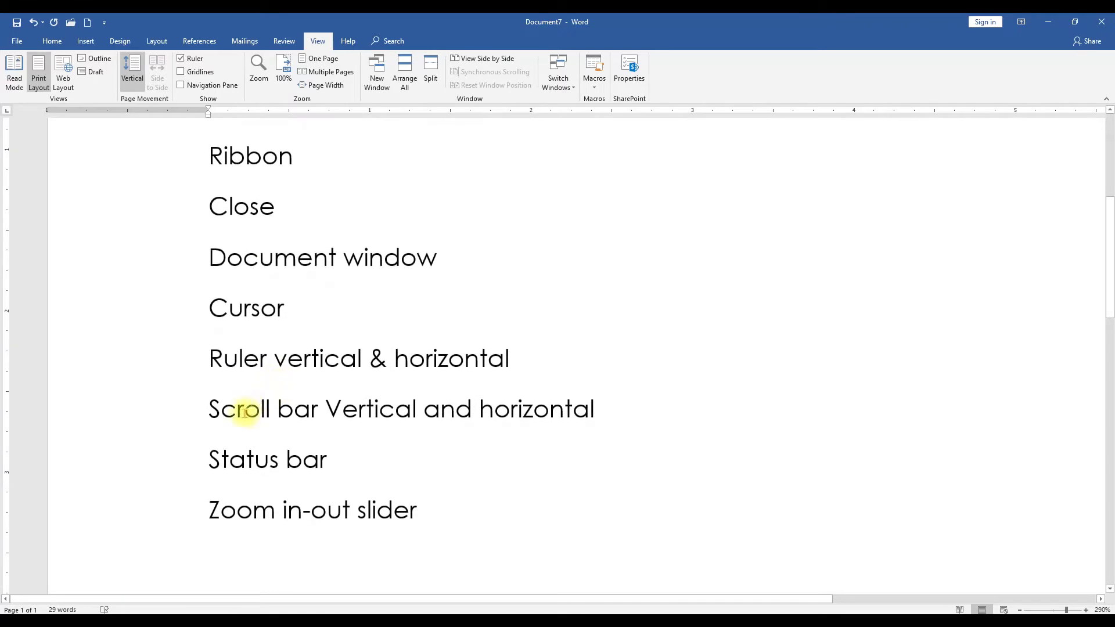
pyautogui.scroll(6, 278, 279)
pyautogui.doubleClick(246, 325)
pyautogui.click(317, 325)
pyautogui.scroll(-6, 454, 323)
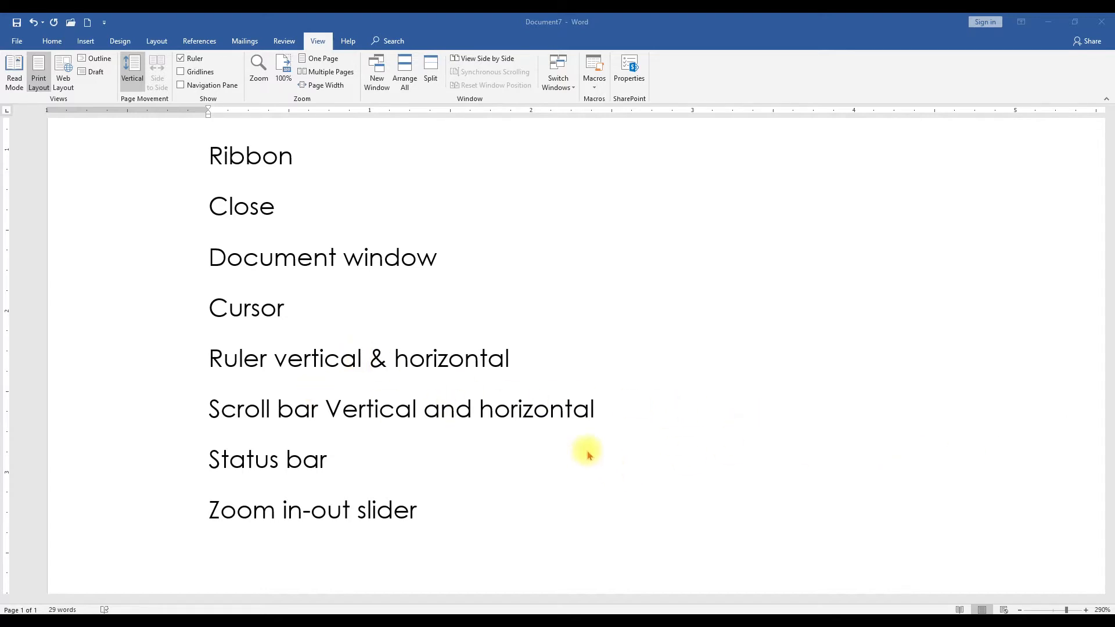
pyautogui.scroll(5, 588, 455)
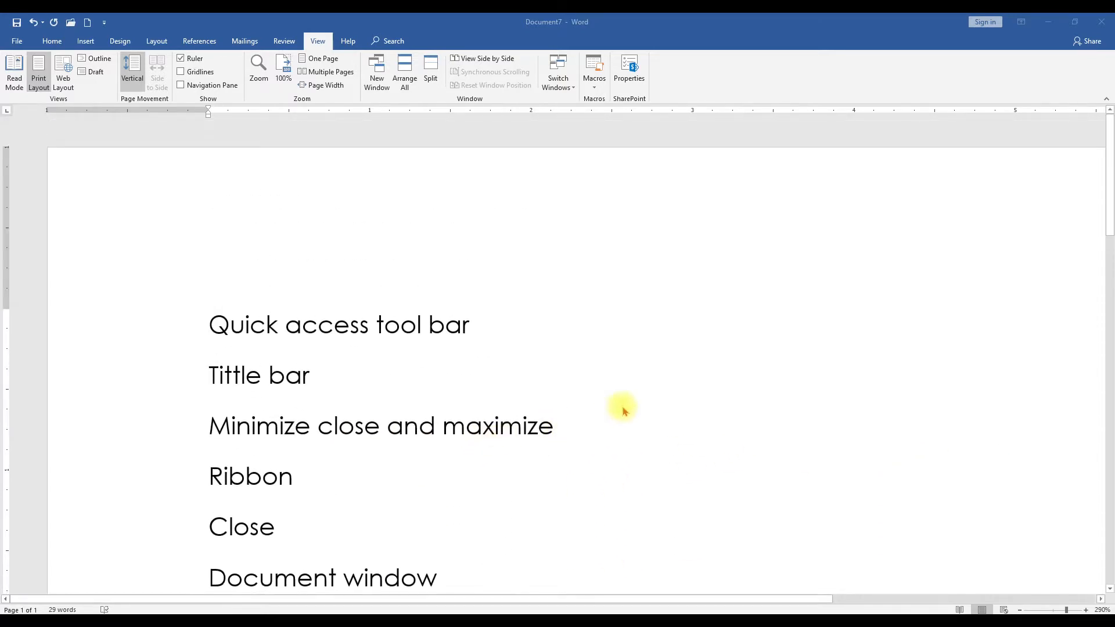
# Step: Zoom the document out and in several times to demonstrate zooming, settling at 230%
pyautogui.keyDown('ctrl'); pyautogui.scroll(-17, 622, 410); pyautogui.keyUp('ctrl')
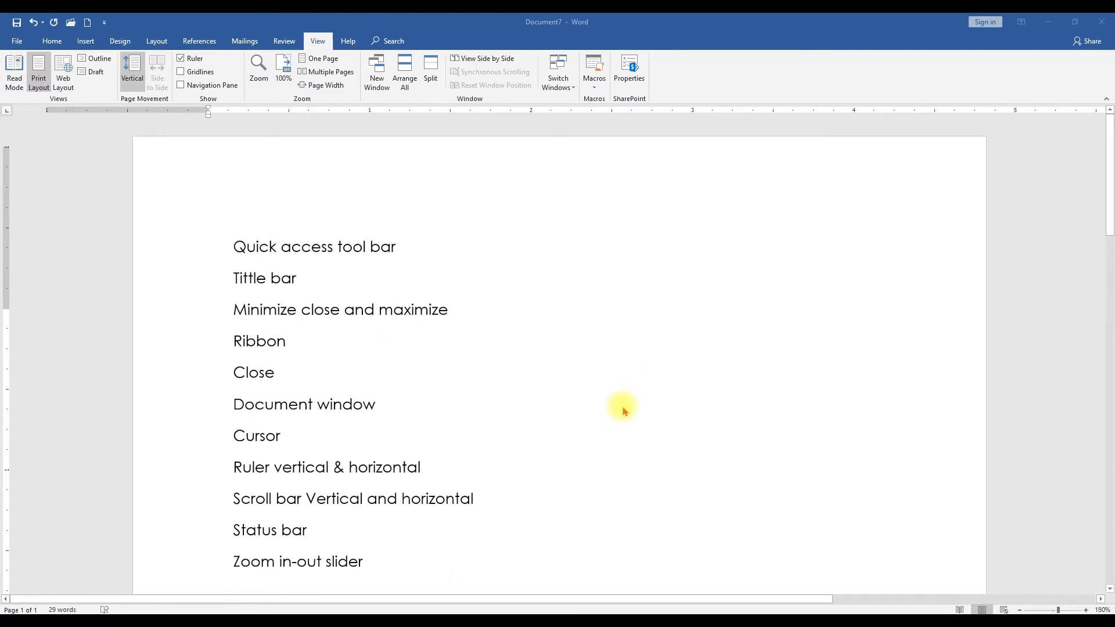
pyautogui.keyDown('ctrl'); pyautogui.scroll(10, 623, 411); pyautogui.keyUp('ctrl')
pyautogui.keyDown('ctrl'); pyautogui.scroll(-9, 622, 411); pyautogui.keyUp('ctrl')
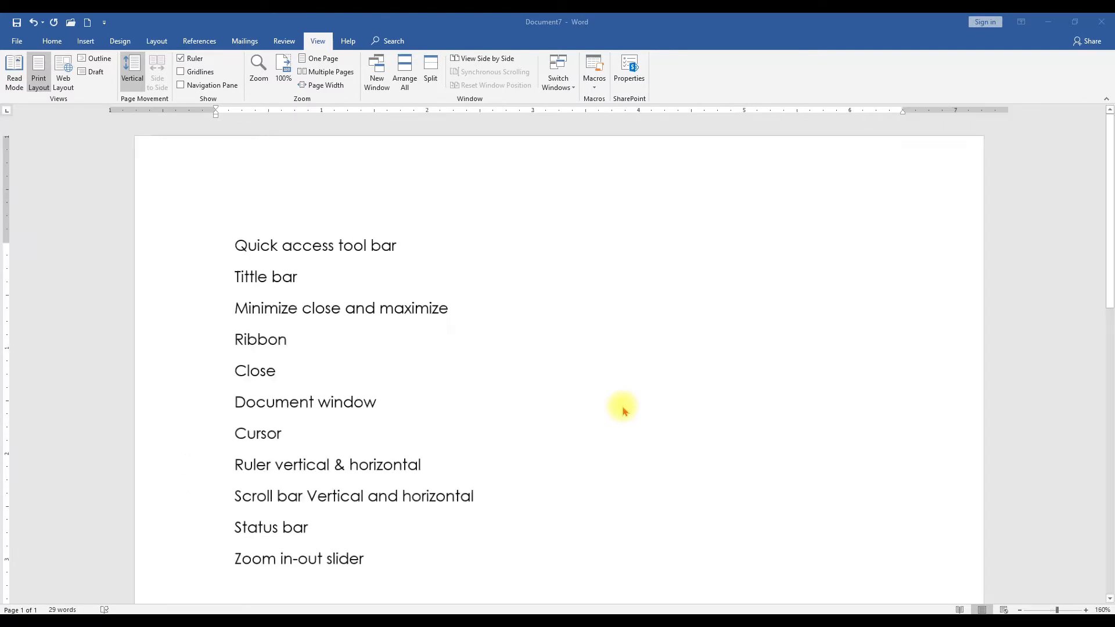
pyautogui.keyDown('ctrl'); pyautogui.scroll(8, 623, 411); pyautogui.keyUp('ctrl')
pyautogui.keyDown('ctrl'); pyautogui.scroll(-3, 623, 411); pyautogui.keyUp('ctrl')
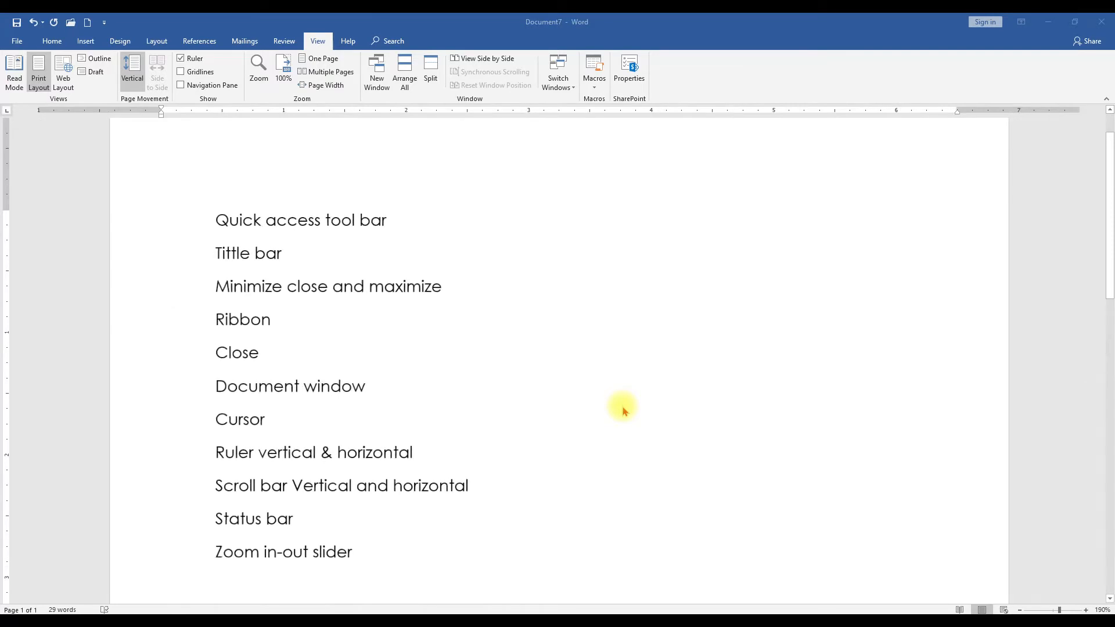
pyautogui.scroll(-4, 623, 411)
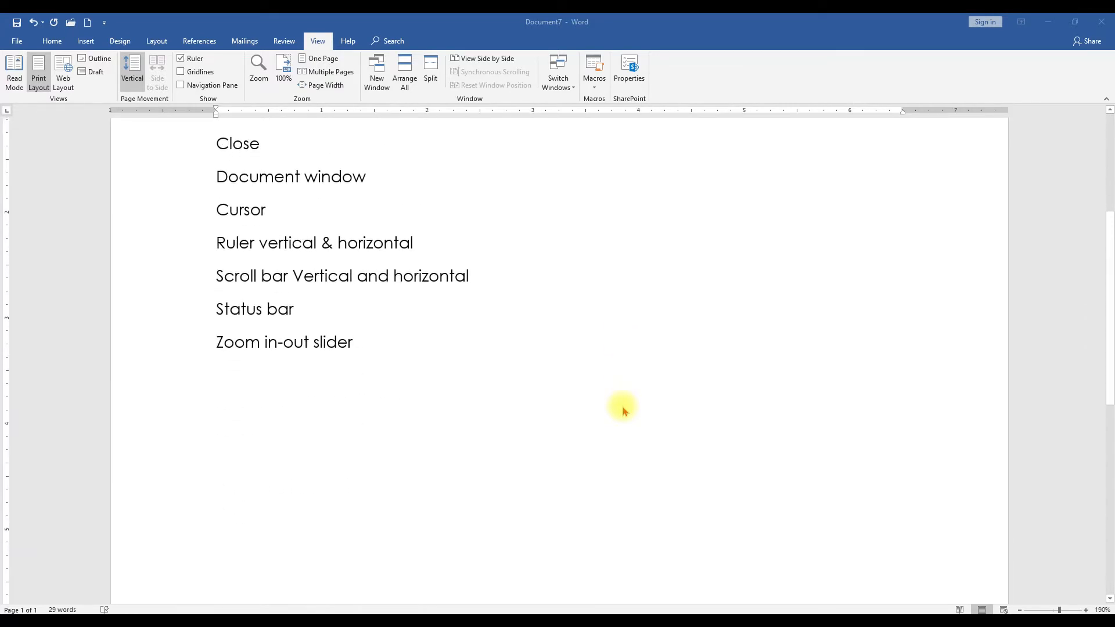
pyautogui.keyDown('ctrl'); pyautogui.scroll(5, 622, 410); pyautogui.keyUp('ctrl')
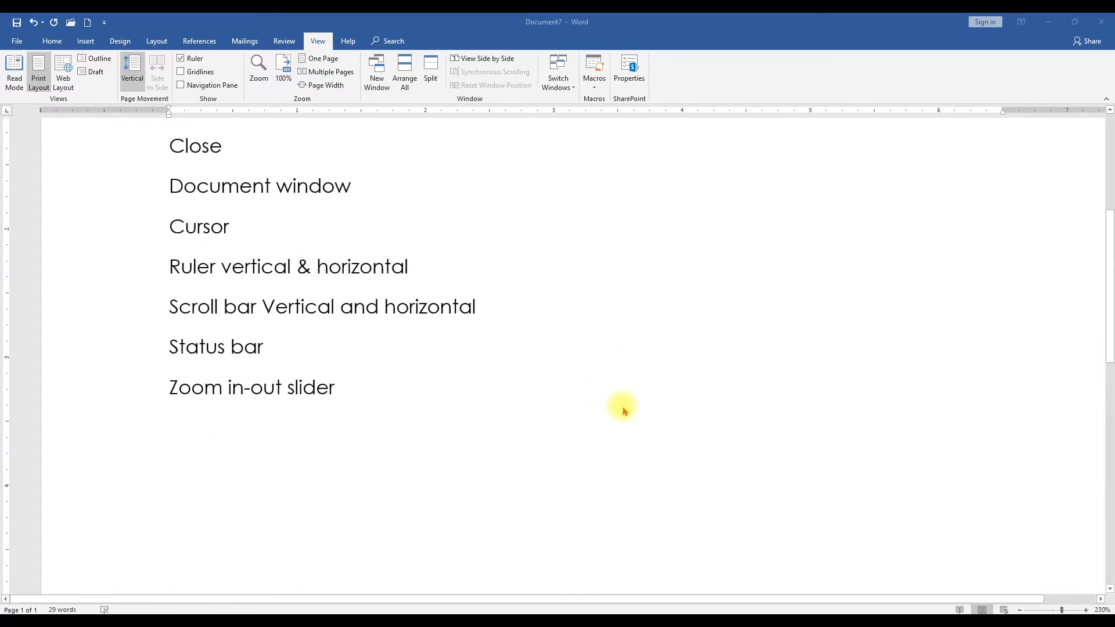
pyautogui.scroll(3, 622, 410)
pyautogui.scroll(3, 623, 410)
pyautogui.scroll(-5, 623, 410)
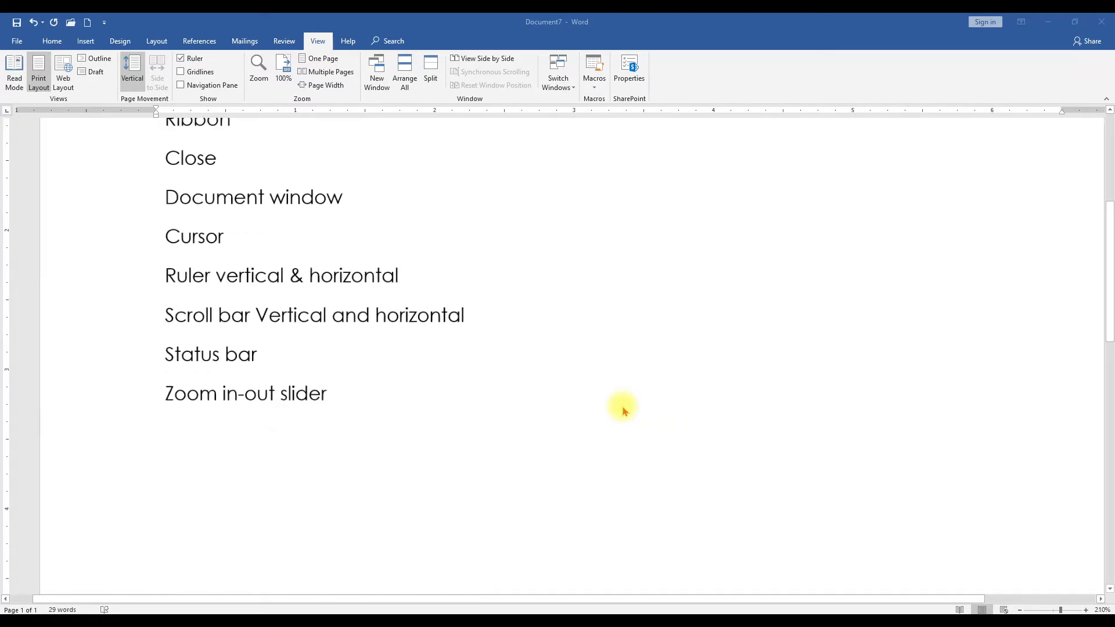
pyautogui.keyDown('ctrl'); pyautogui.scroll(-3, 623, 410); pyautogui.keyUp('ctrl')
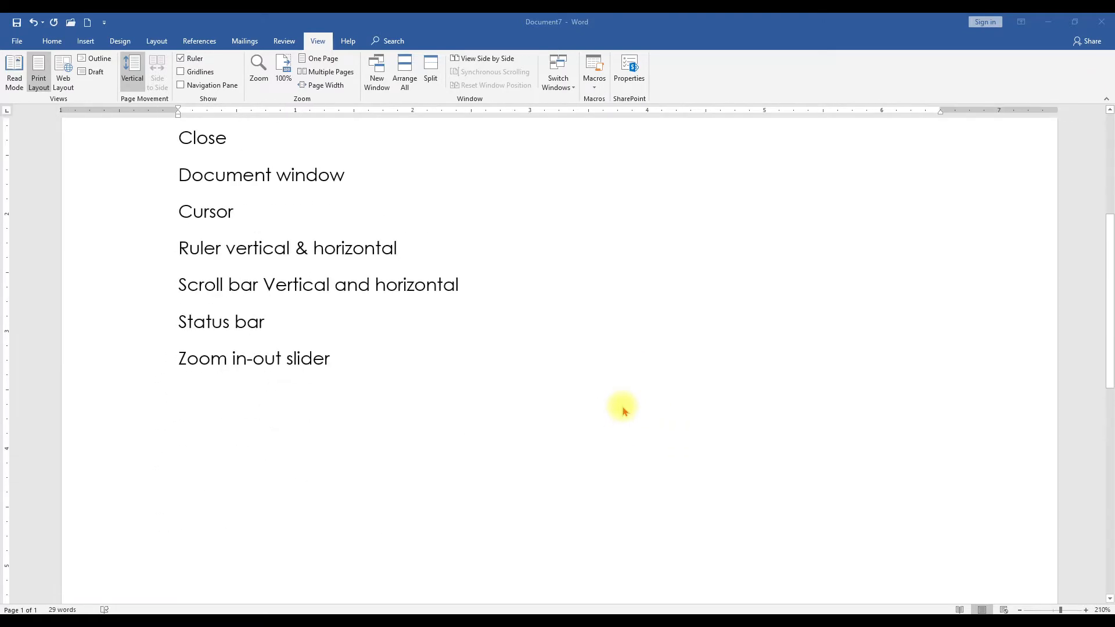
pyautogui.keyDown('ctrl'); pyautogui.scroll(2, 623, 411); pyautogui.keyUp('ctrl')
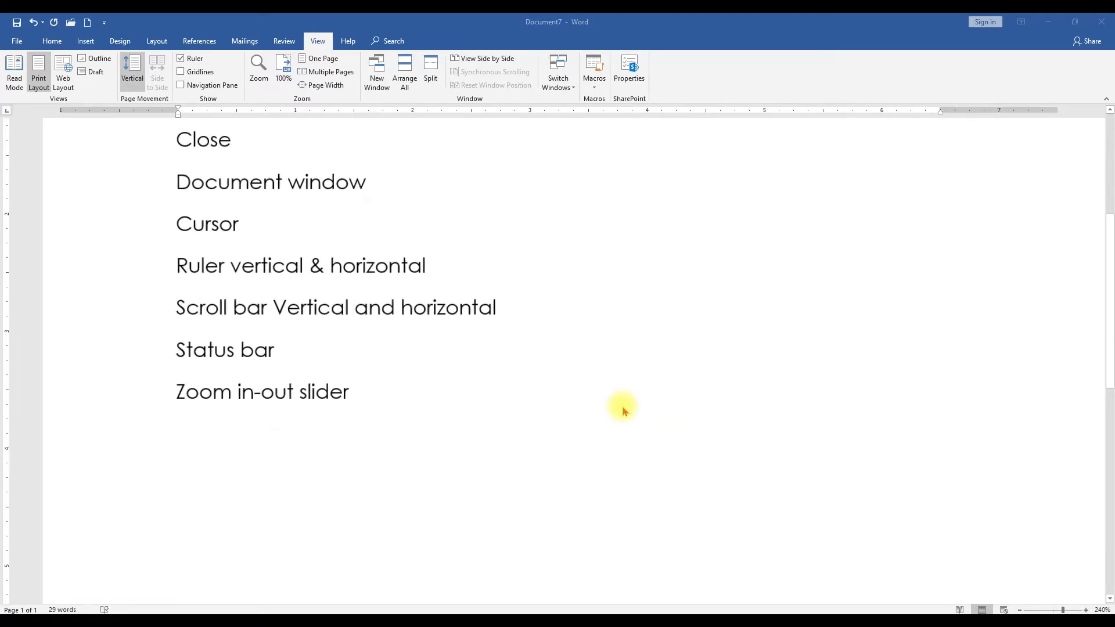
# Step: Look through the list of Word window parts between its first and last lines
pyautogui.scroll(-4, 622, 410)
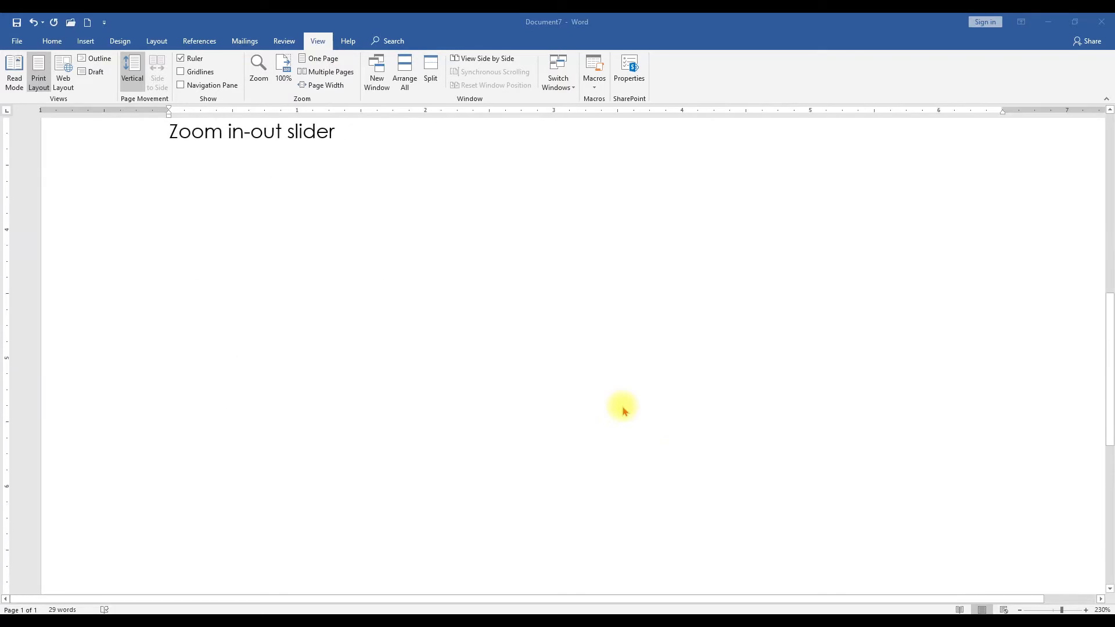
pyautogui.scroll(5, 623, 411)
pyautogui.scroll(1, 623, 411)
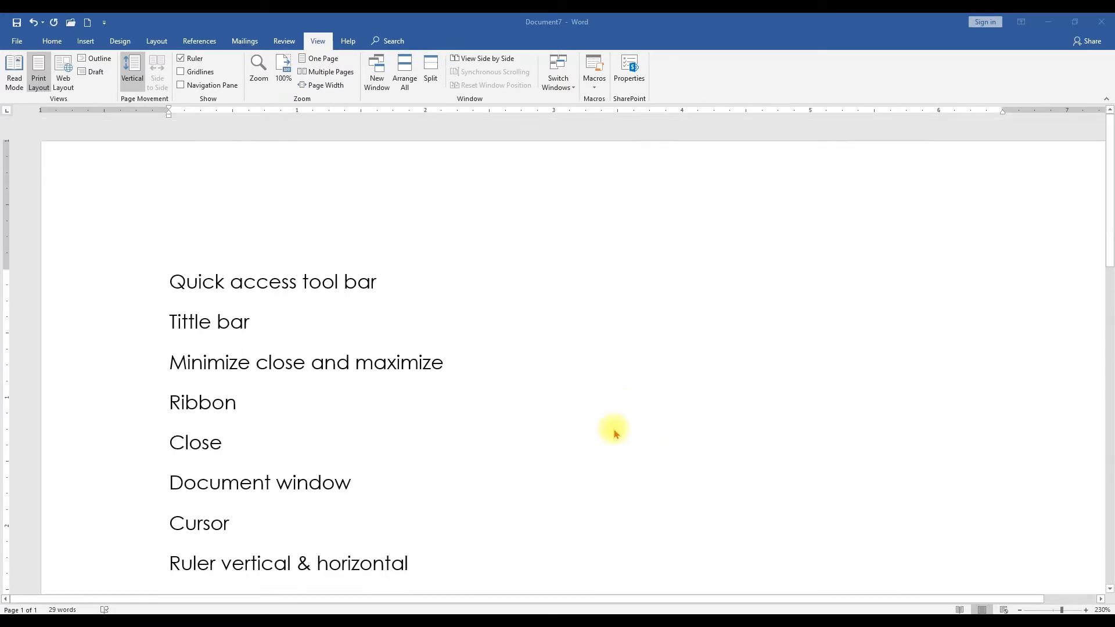
pyautogui.scroll(-6, 613, 432)
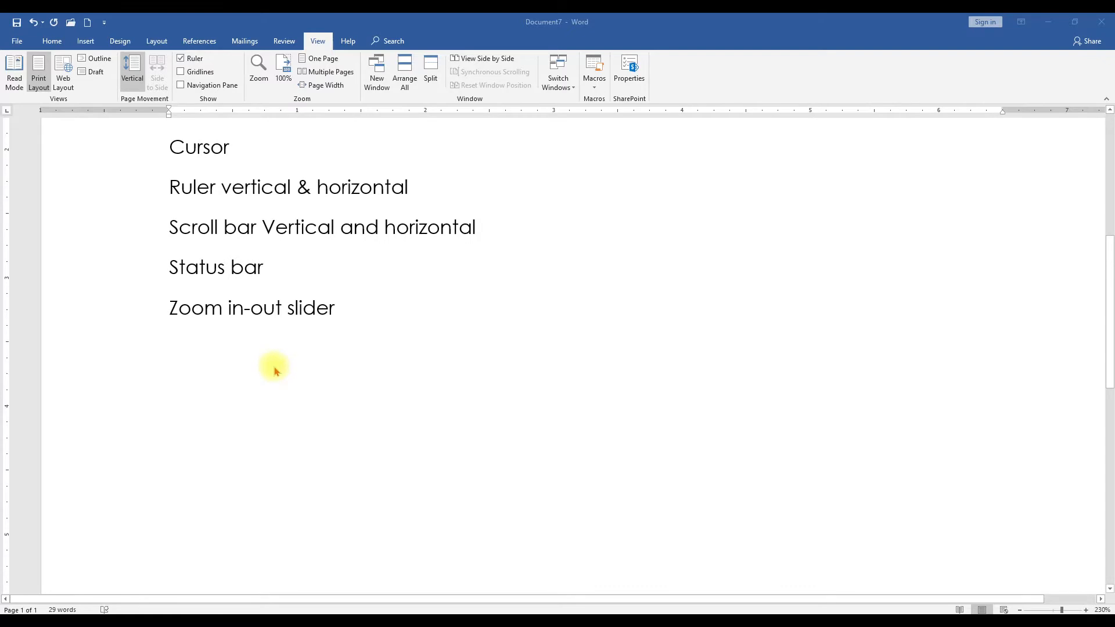
pyautogui.scroll(6, 254, 321)
pyautogui.scroll(-4, 217, 292)
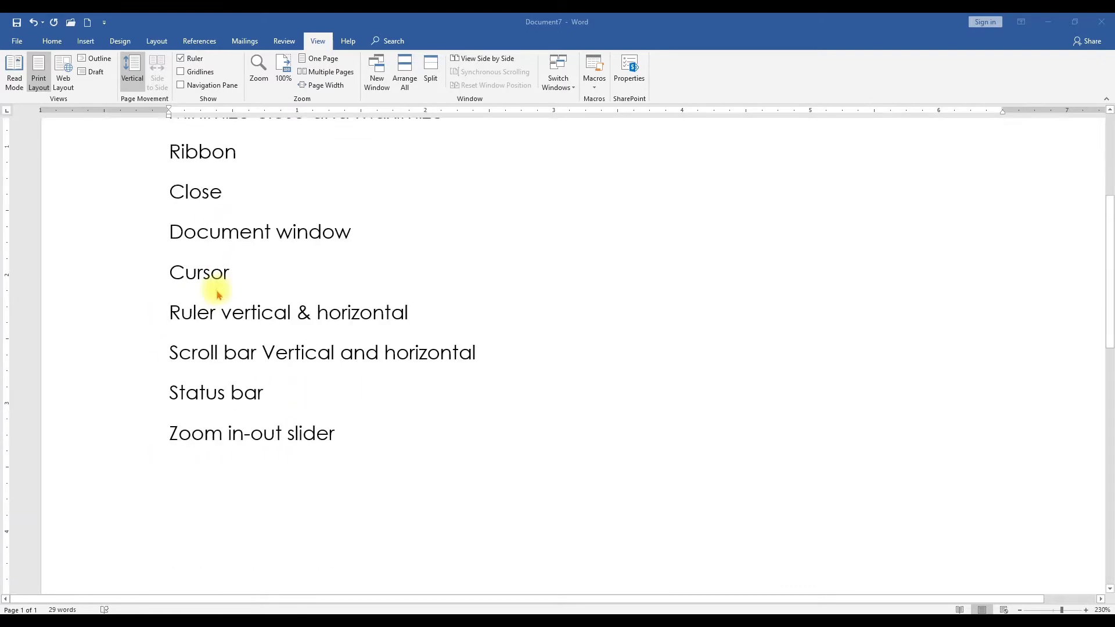
pyautogui.scroll(4, 224, 314)
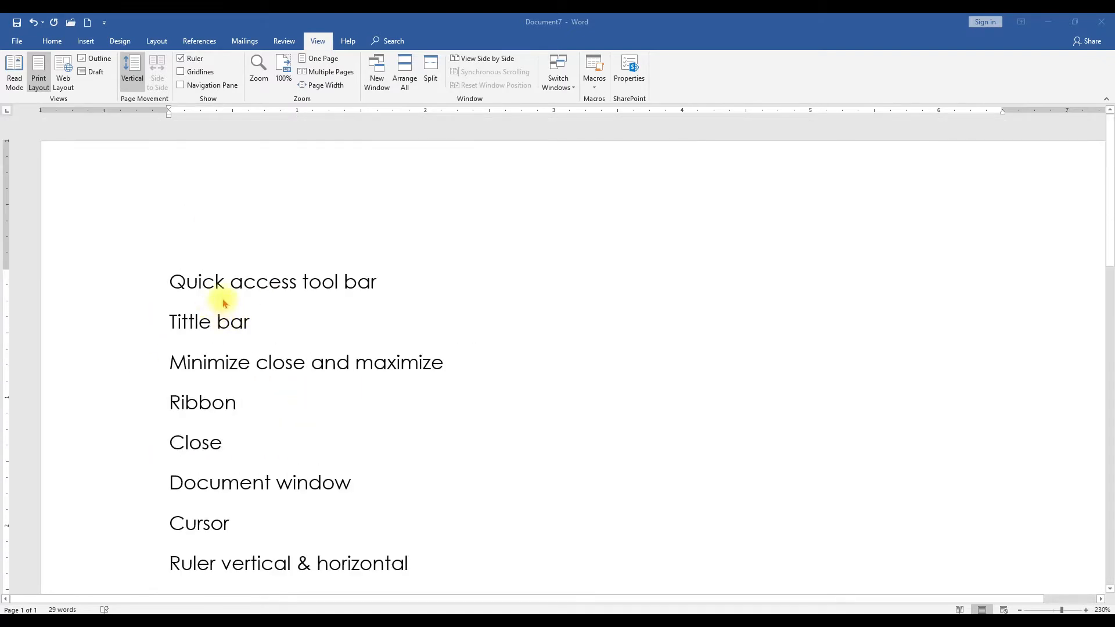
# Step: Select the whole first line, "Quick access tool bar", and copy it
pyautogui.click(51, 42)
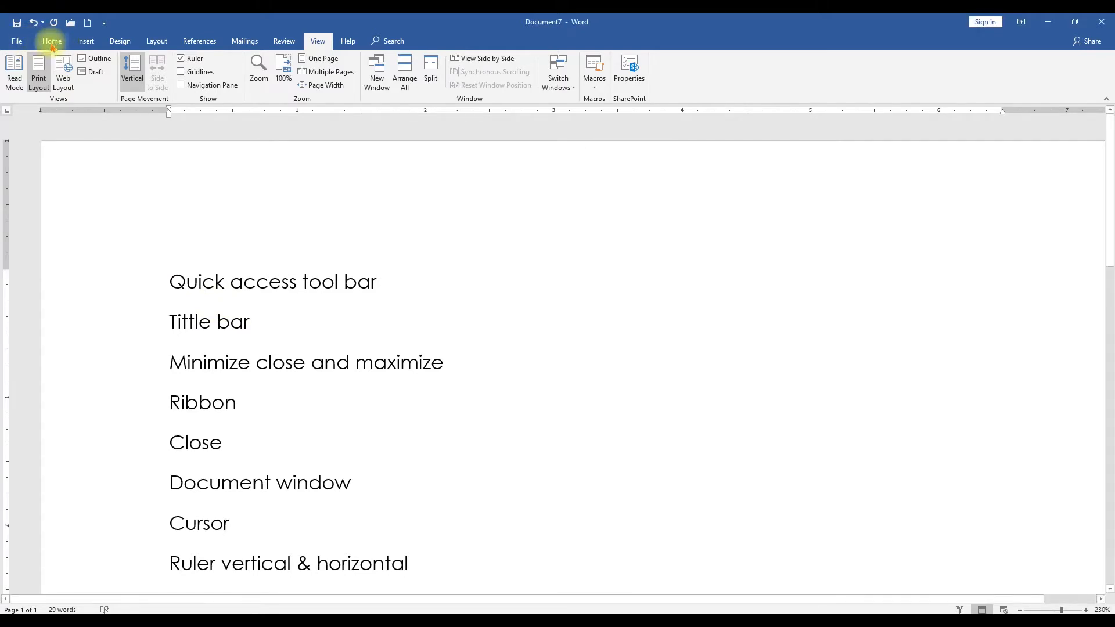
pyautogui.click(51, 42)
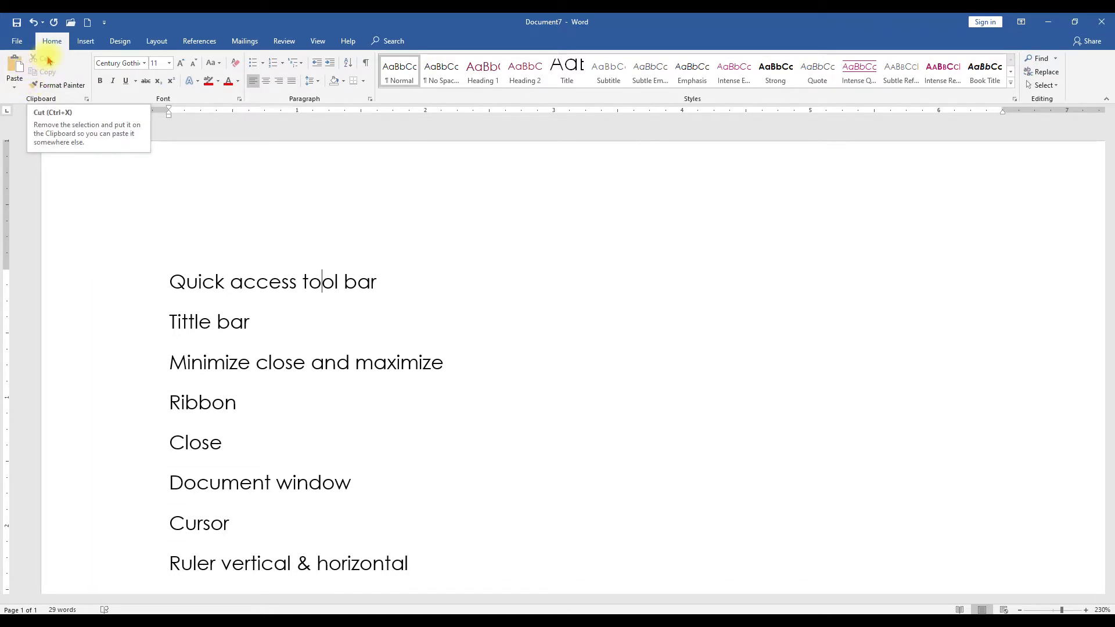
pyautogui.doubleClick(185, 281)
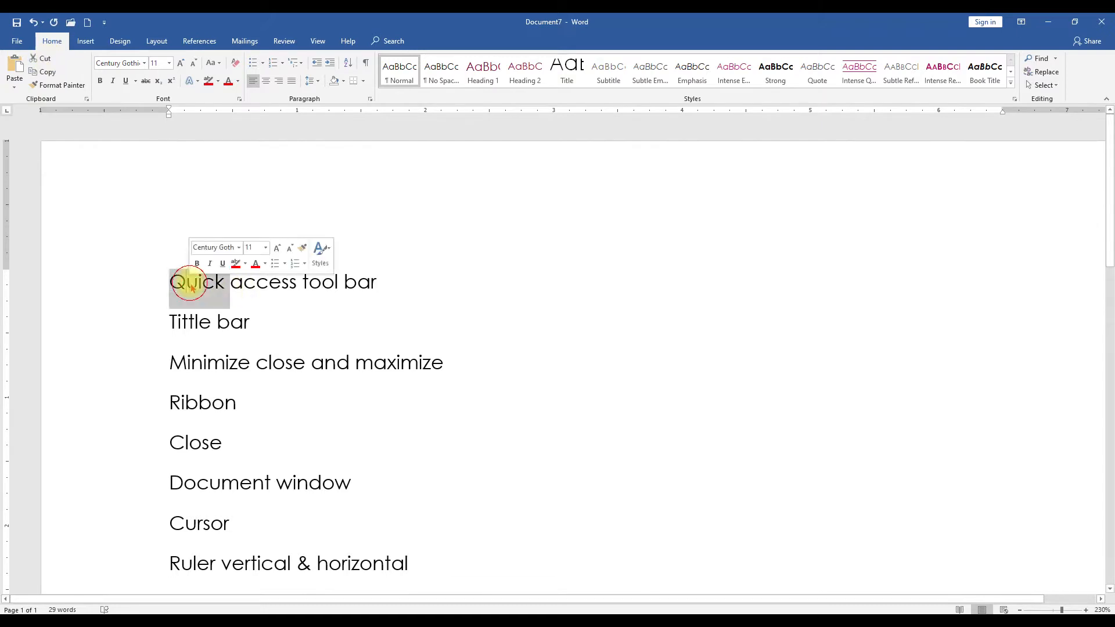
pyautogui.scroll(-3, 328, 324)
pyautogui.scroll(3, 335, 320)
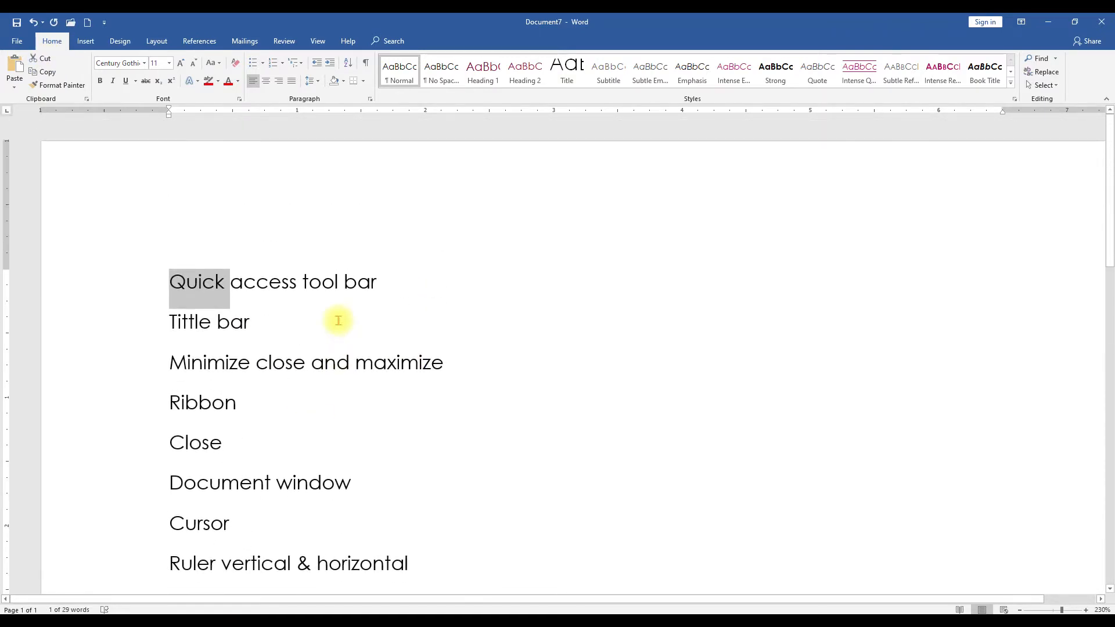
pyautogui.moveTo(389, 281); pyautogui.dragTo(179, 279)
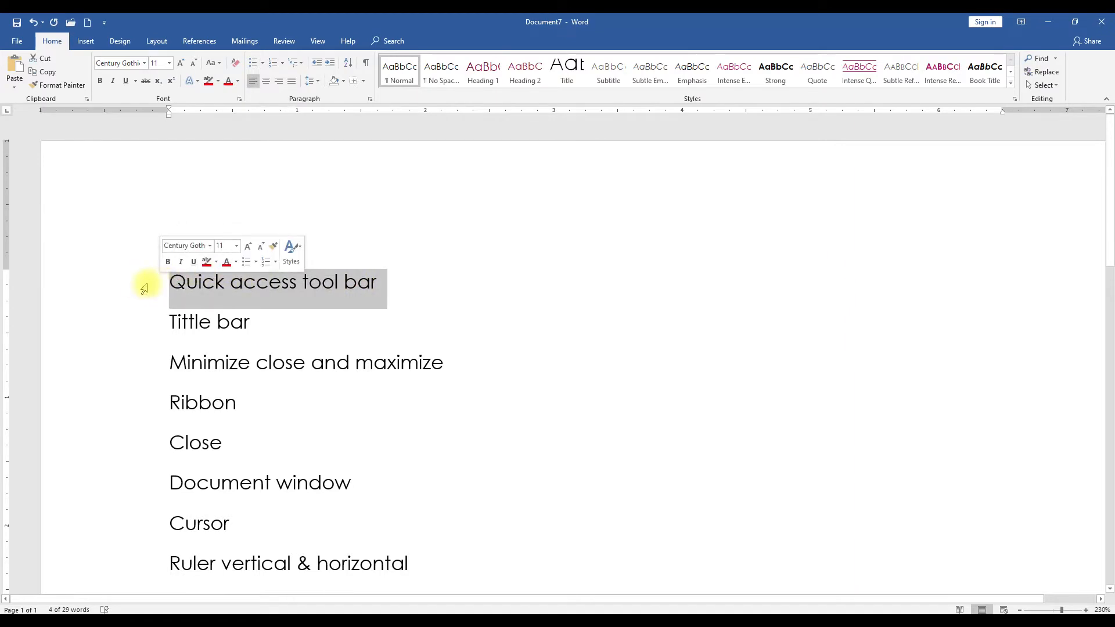
pyautogui.click(165, 284)
pyautogui.tripleClick(282, 282)
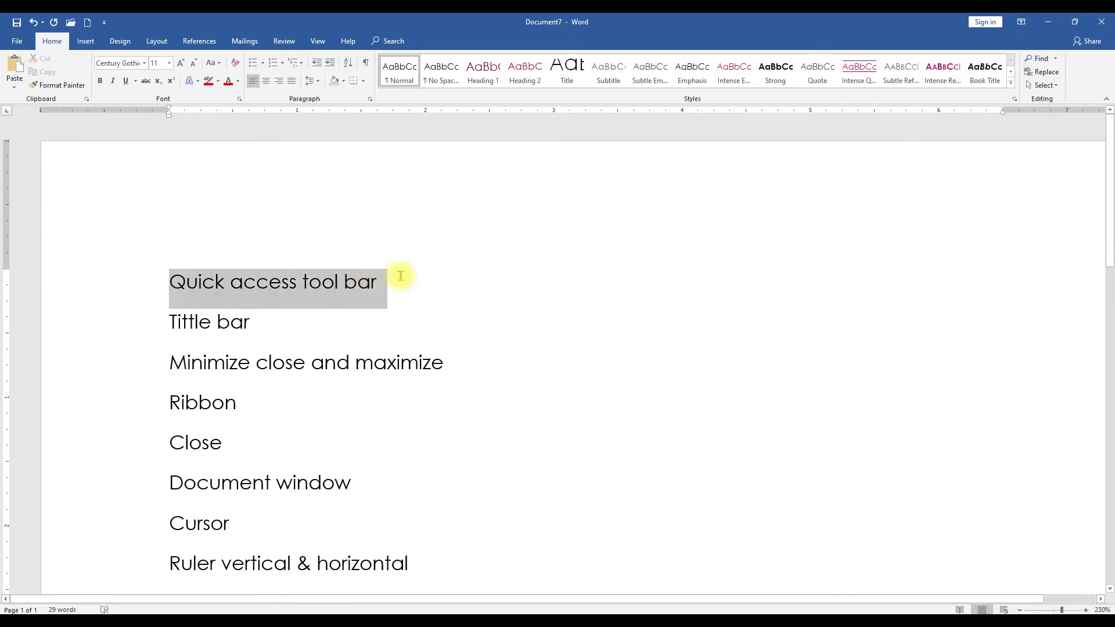
pyautogui.rightClick(329, 281)
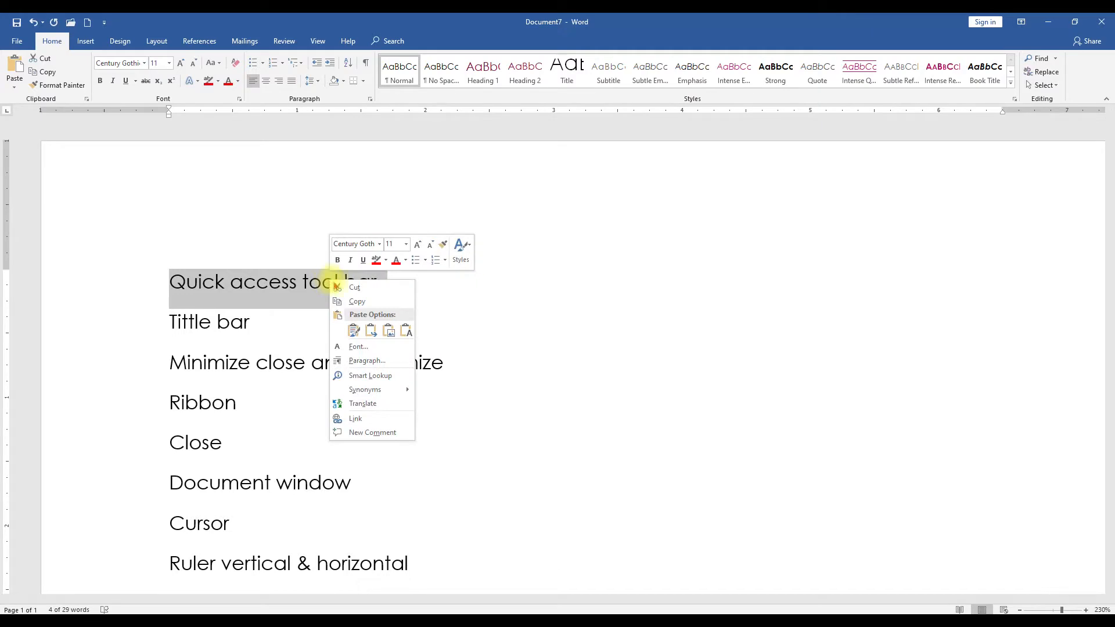
pyautogui.click(366, 295)
# Step: Paste the copied line after "Zoom in-out slider", separated by spaces, keeping its source formatting
pyautogui.scroll(-2, 560, 303)
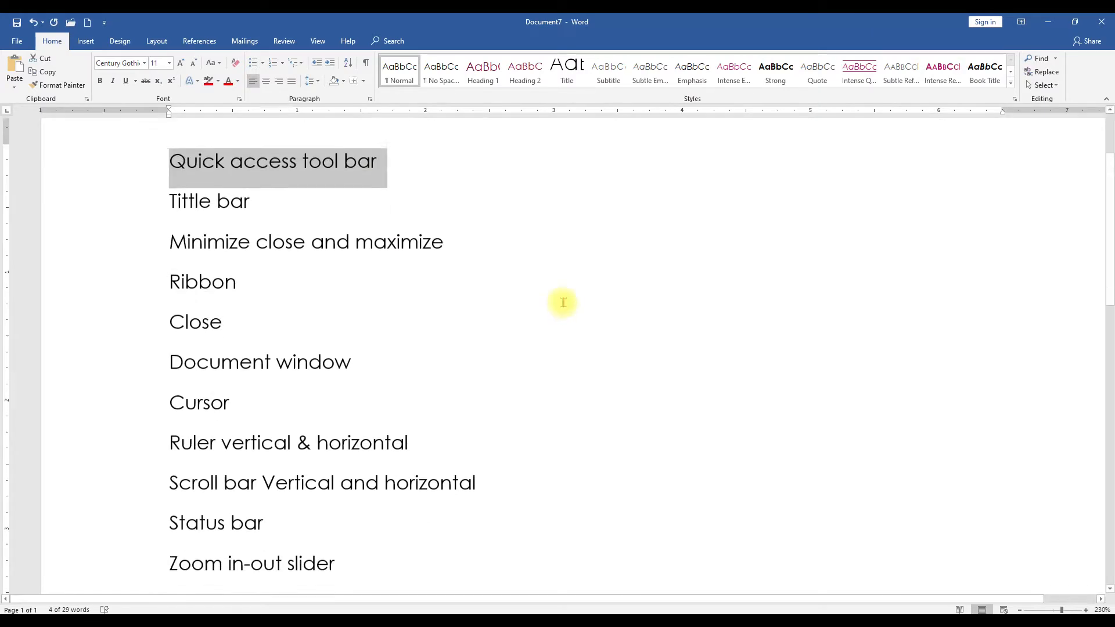
pyautogui.click(397, 551)
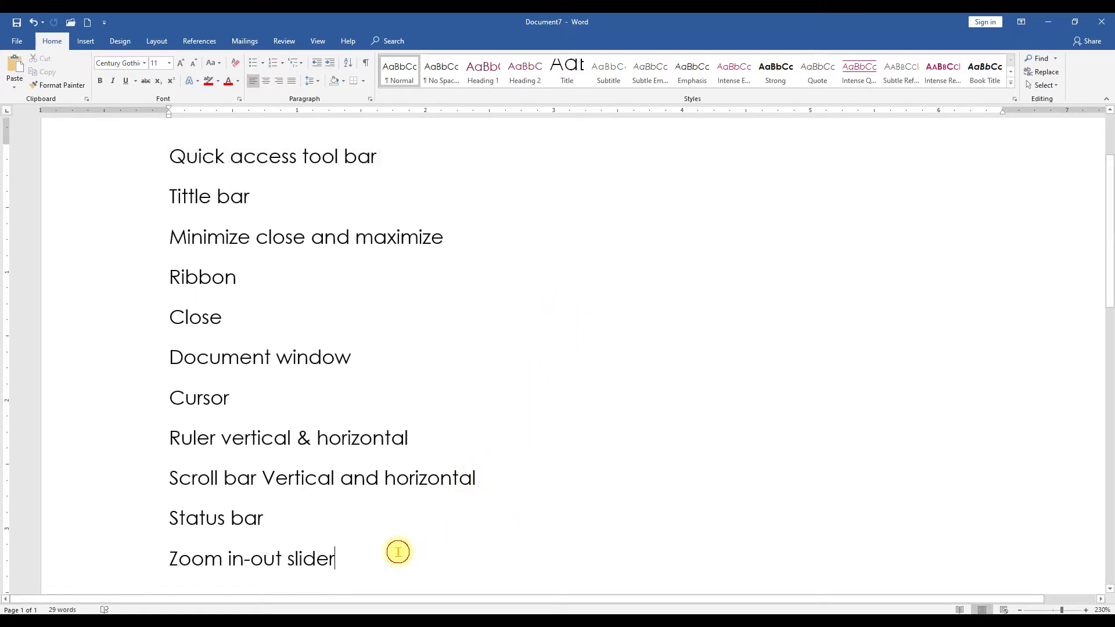
pyautogui.rightClick(374, 551)
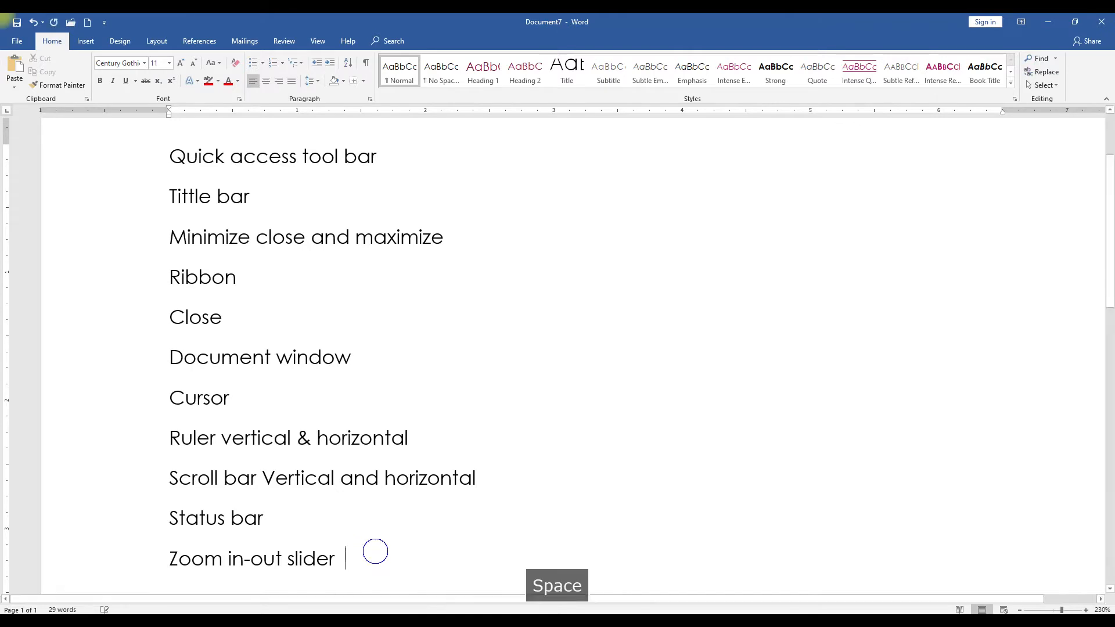
pyautogui.click(418, 444)
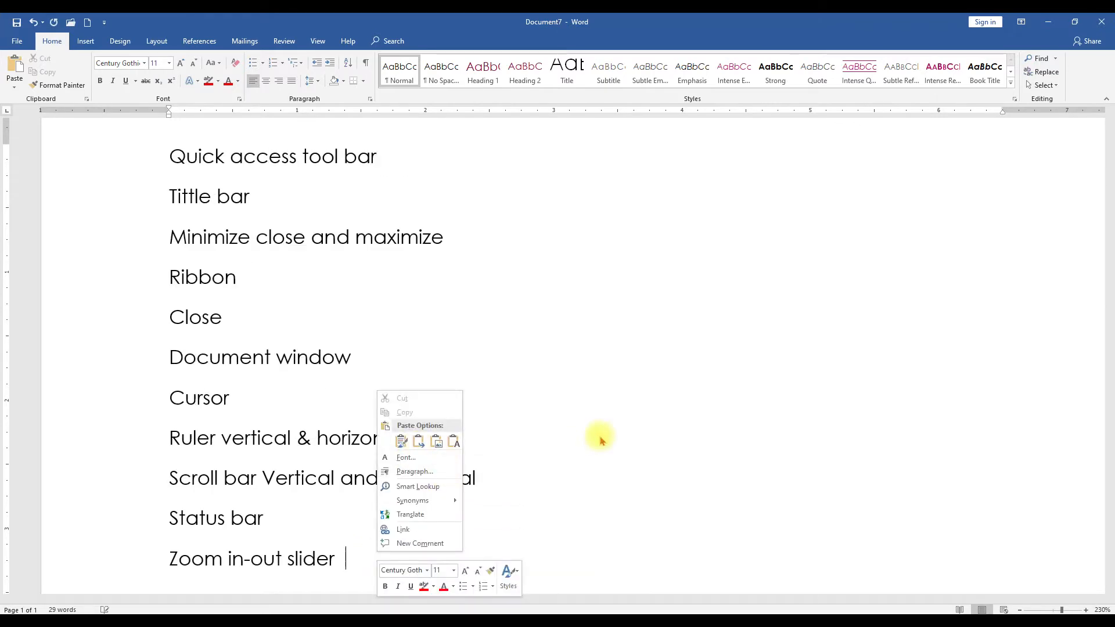
pyautogui.click(401, 442)
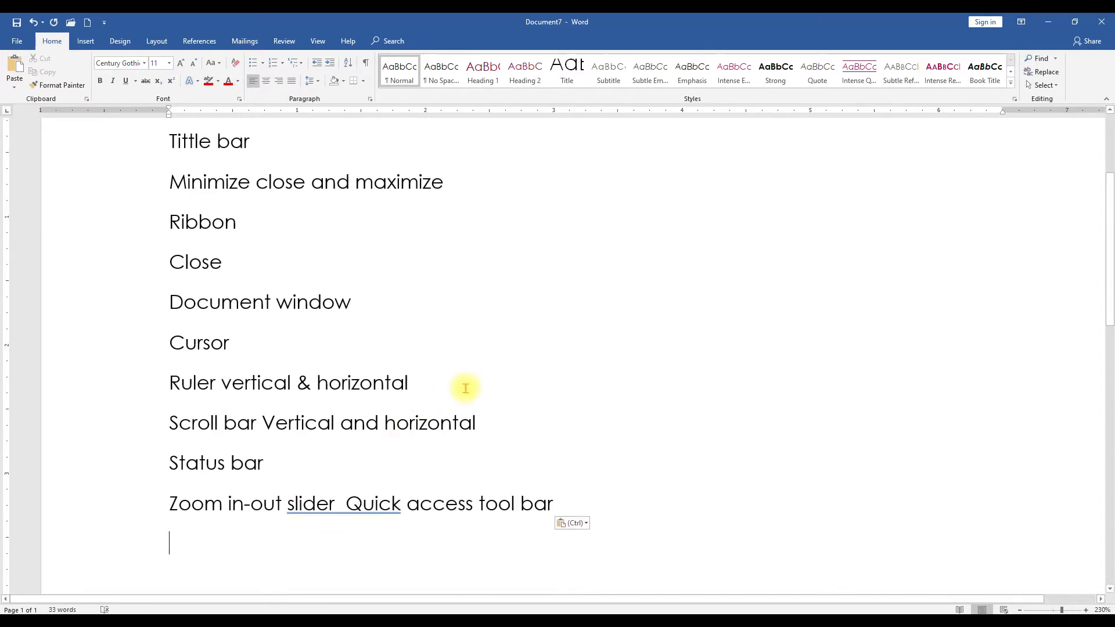
# Step: Replace all the text in the document with the word "System"
pyautogui.scroll(2, 406, 424)
pyautogui.scroll(-4, 259, 254)
pyautogui.scroll(1, 259, 314)
pyautogui.scroll(5, 259, 313)
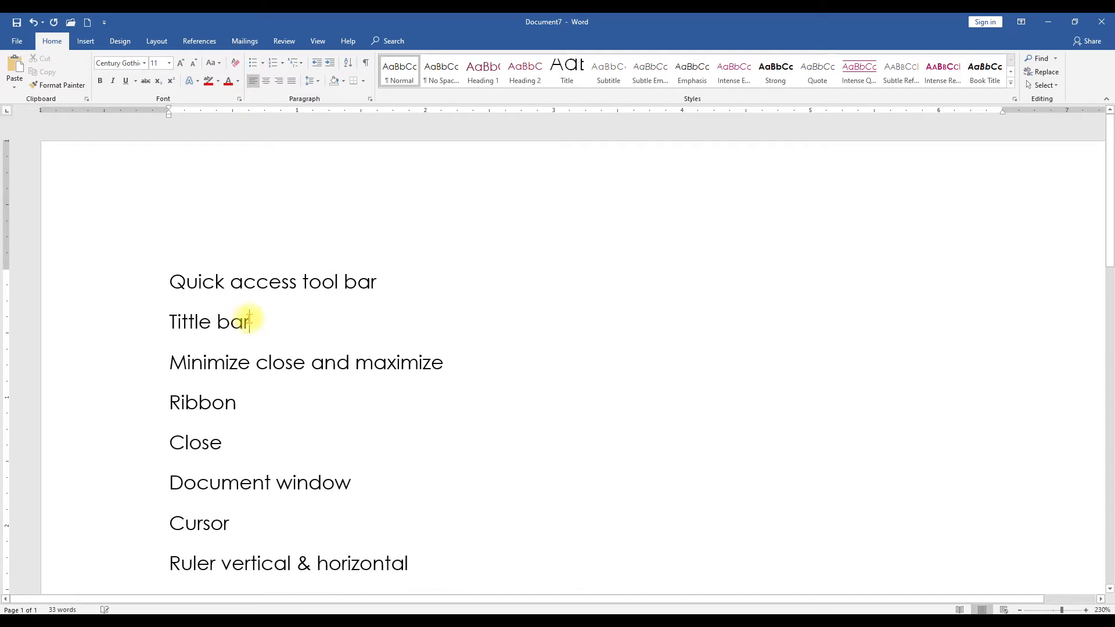
pyautogui.hotkey('ctrl', 'a')
pyautogui.press('Delete')
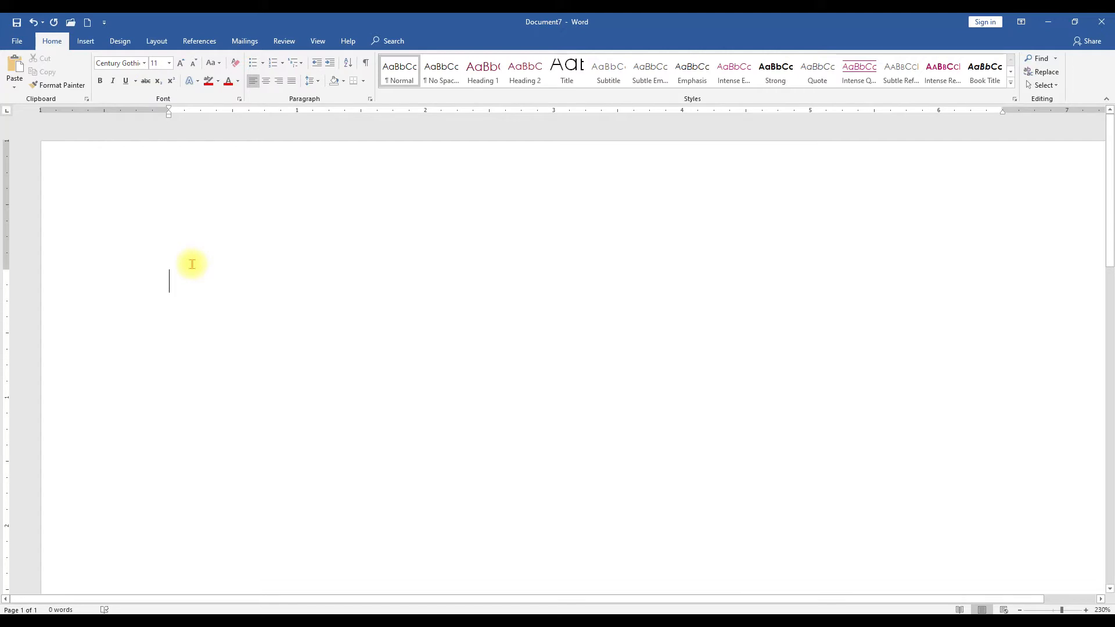
pyautogui.write('S')
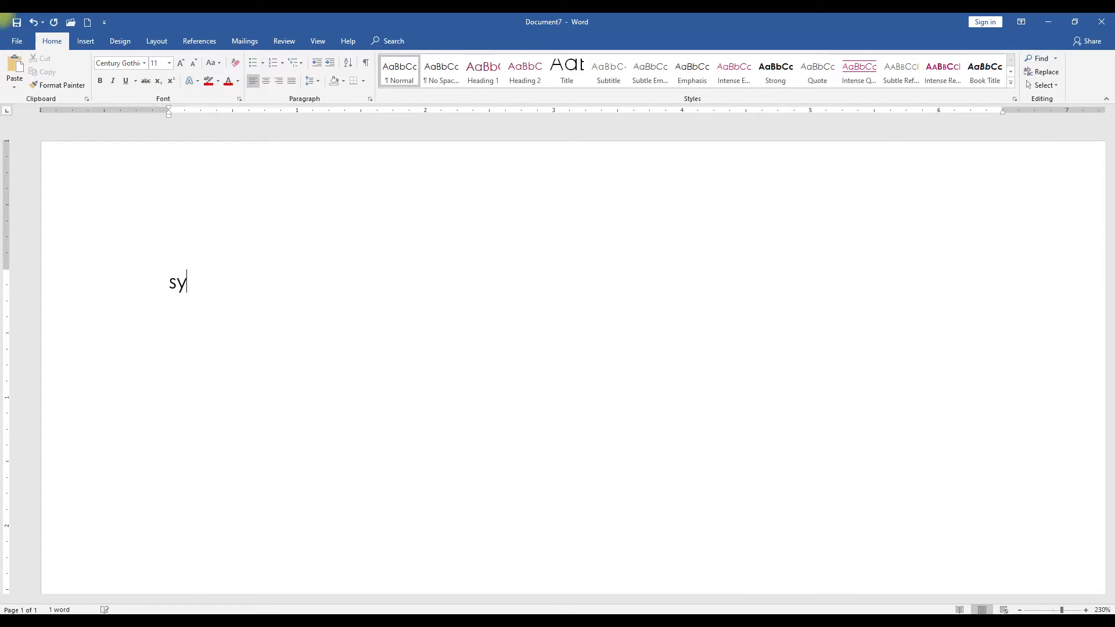
pyautogui.write('ystem')
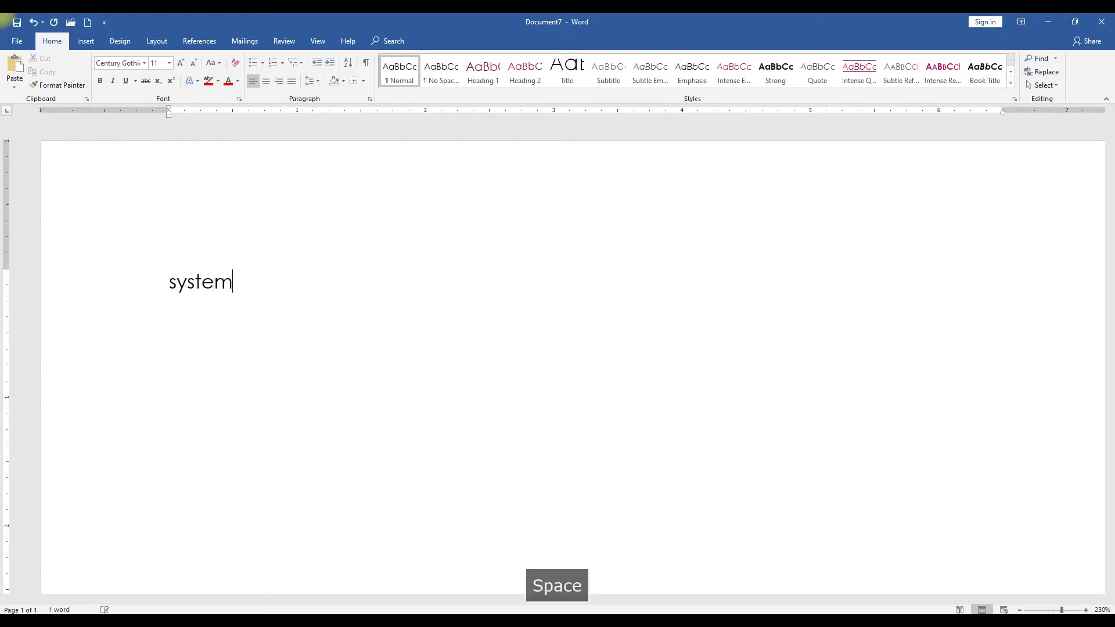
# Step: Make the word "System" bold and set its font size to 20
pyautogui.doubleClick(214, 283)
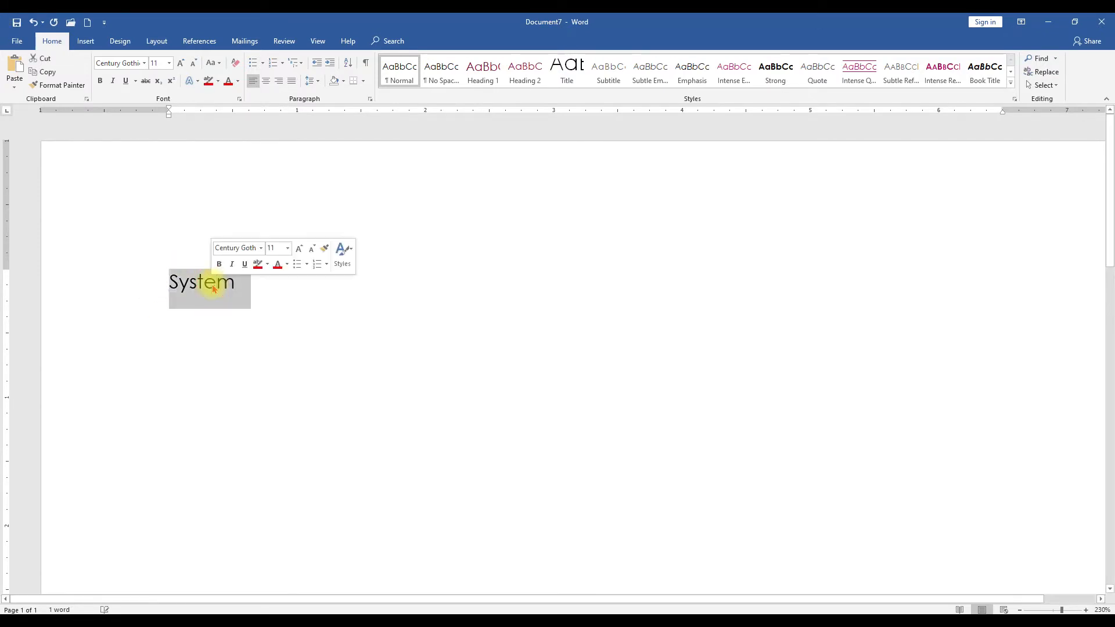
pyautogui.moveTo(232, 291)
pyautogui.mouseDown()
pyautogui.moveTo(167, 273)
pyautogui.moveTo(224, 284)
pyautogui.mouseUp()
pyautogui.click(164, 291)
pyautogui.click(205, 286)
pyautogui.doubleClick(203, 289)
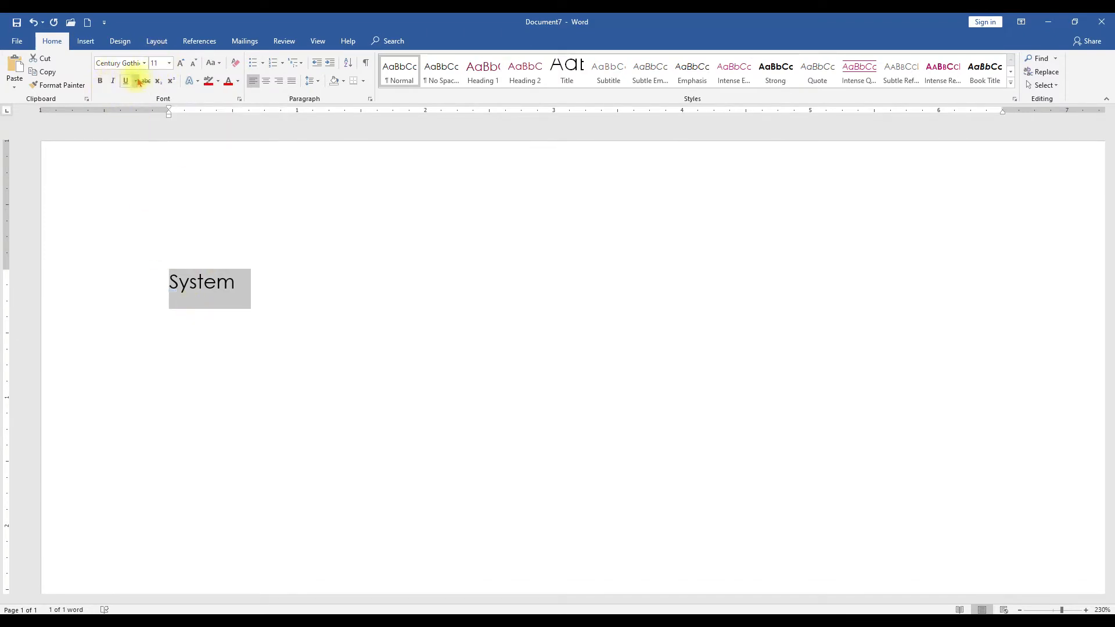
pyautogui.click(101, 82)
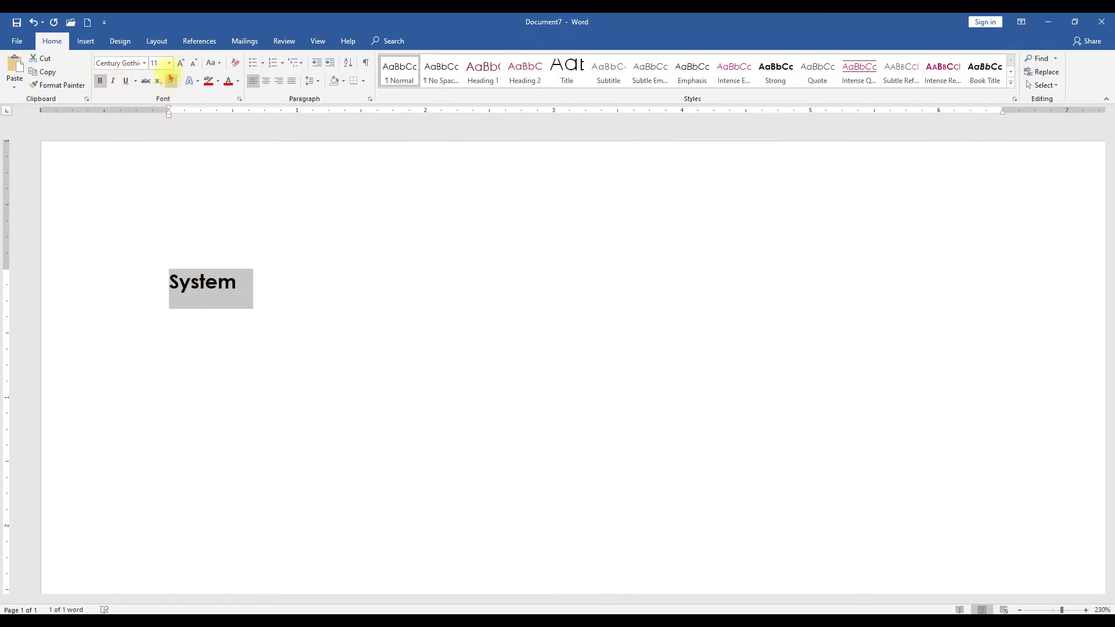
pyautogui.click(166, 159)
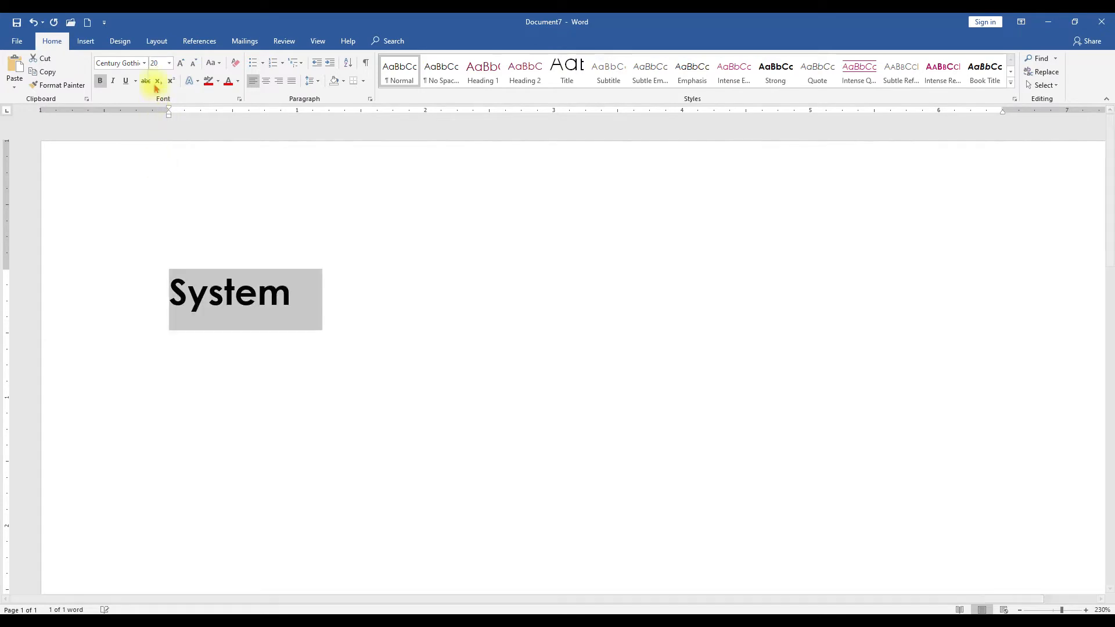
# Step: Change the font of the word "System" to Algerian and enlarge it in increments to size 80
pyautogui.click(144, 63)
pyautogui.click(124, 146)
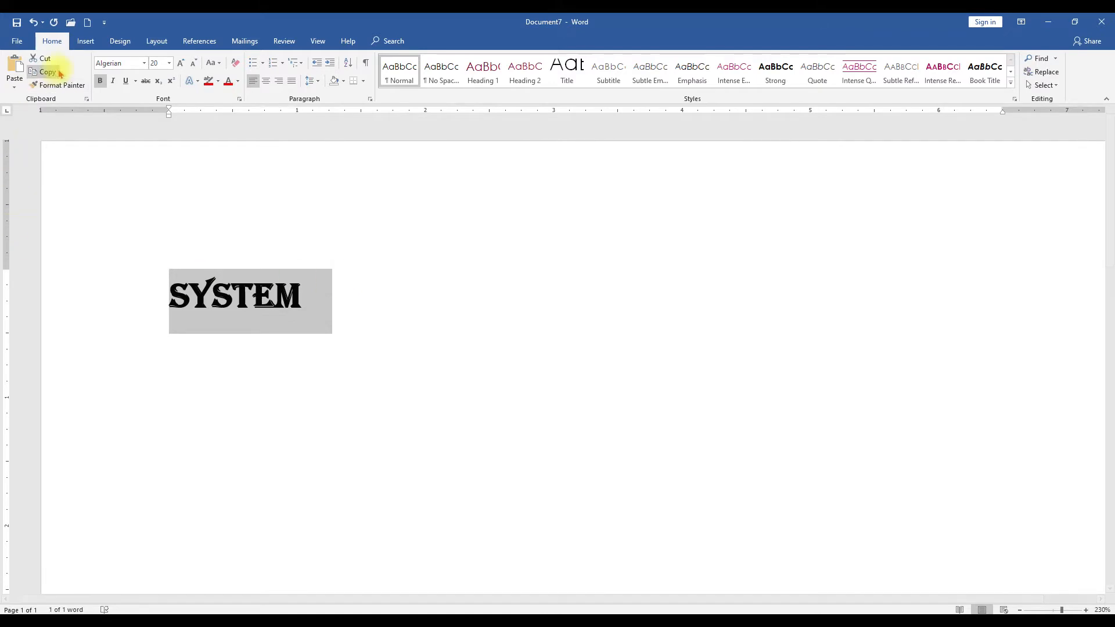
pyautogui.click(180, 62)
pyautogui.click(180, 63)
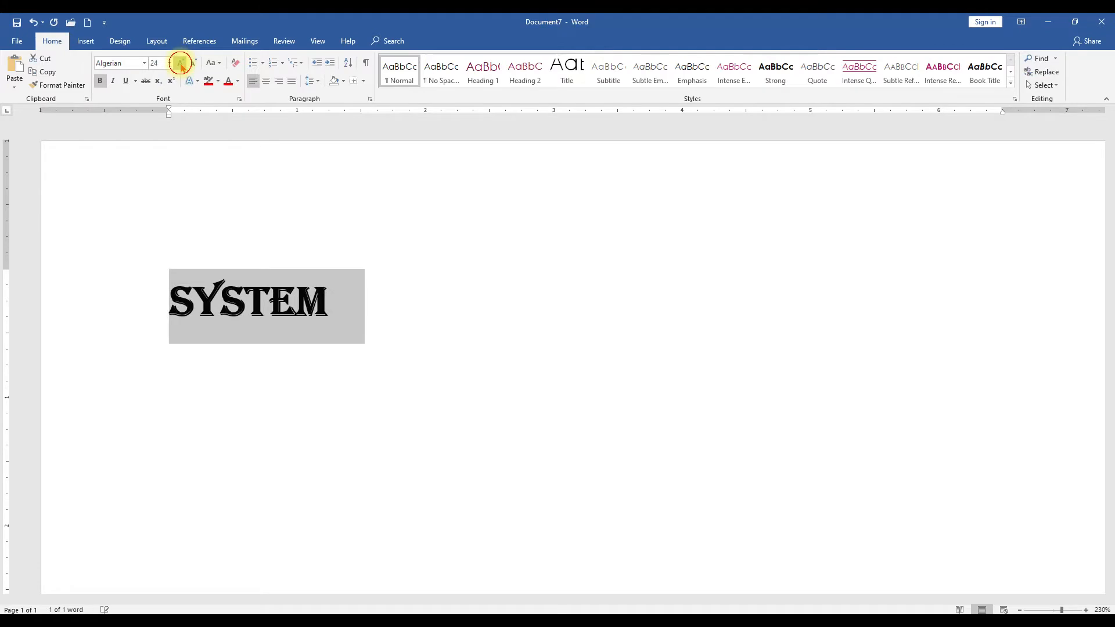
pyautogui.click(180, 63)
pyautogui.click(180, 63)
pyautogui.click(180, 63)
pyautogui.click(180, 63)
pyautogui.click(180, 63)
pyautogui.click(180, 62)
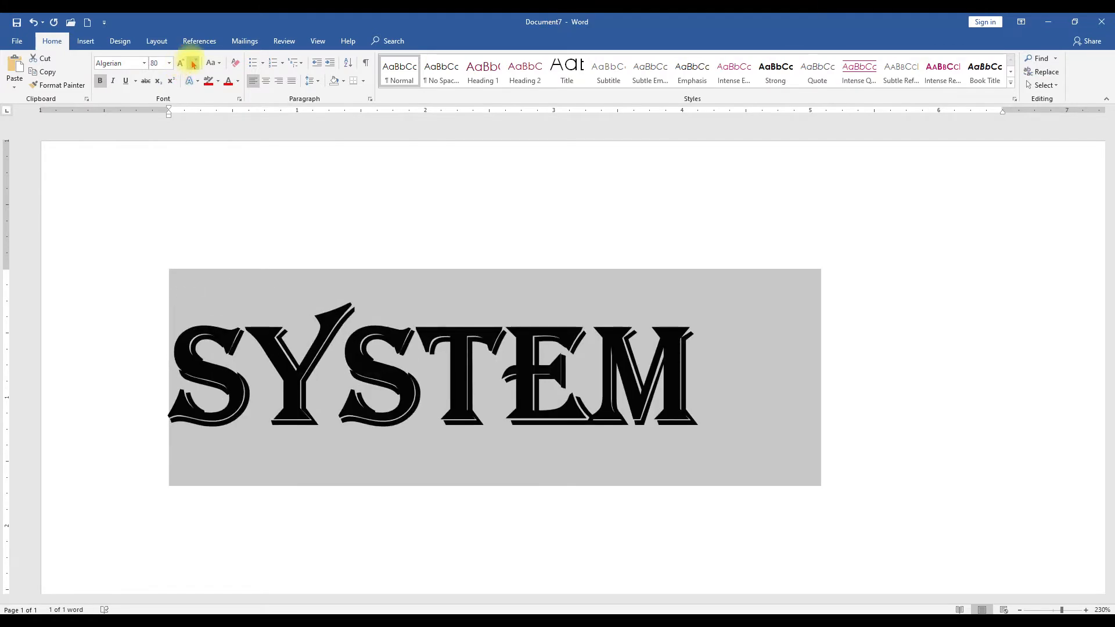
# Step: Shrink and grow the word "System" in font-size increments, finishing at size 26
pyautogui.click(193, 62)
pyautogui.click(193, 63)
pyautogui.click(193, 63)
pyautogui.click(193, 63)
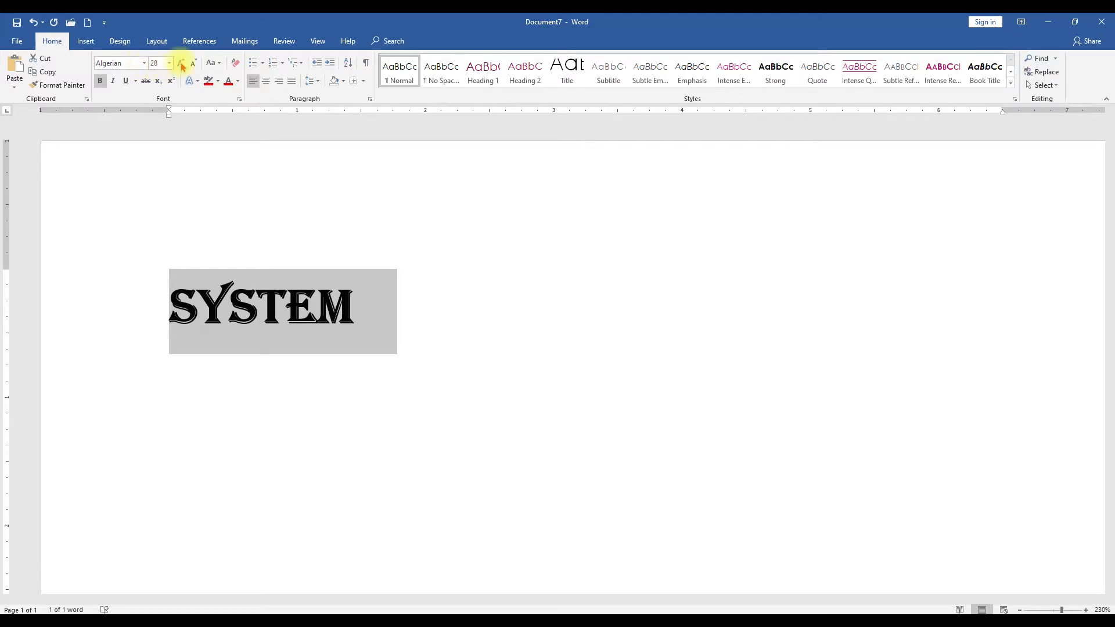
pyautogui.click(178, 63)
pyautogui.click(193, 63)
pyautogui.click(194, 63)
pyautogui.click(181, 63)
pyautogui.click(193, 62)
pyautogui.click(180, 62)
pyautogui.click(181, 62)
pyautogui.click(181, 63)
pyautogui.click(194, 63)
pyautogui.click(193, 62)
pyautogui.click(193, 62)
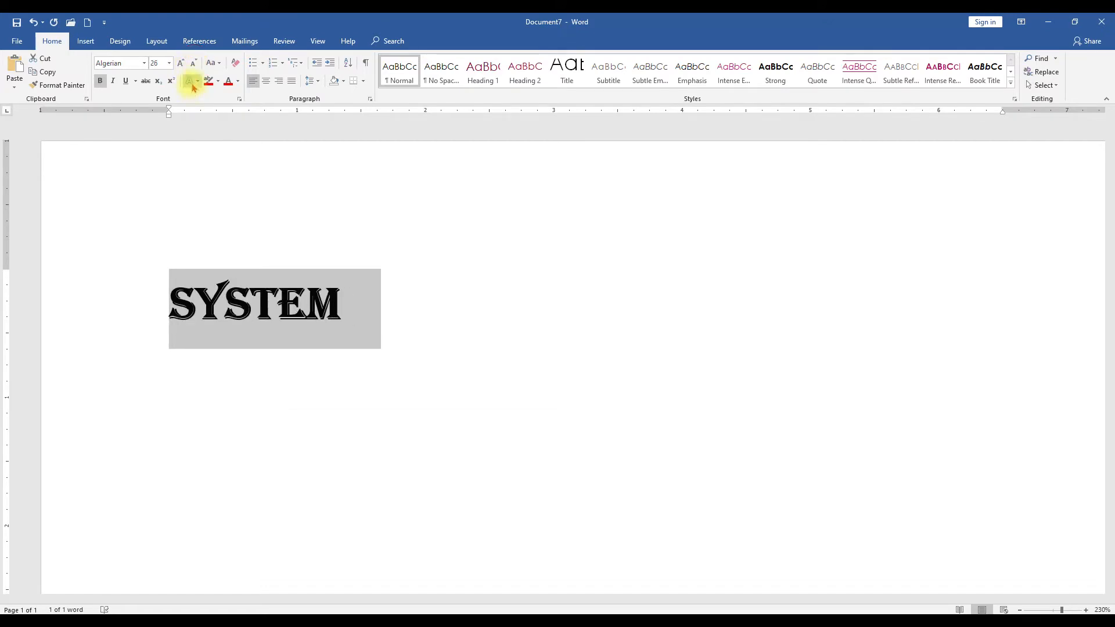
# Step: Apply the orange preset text effect from the gallery's first row to the word "System"
pyautogui.click(196, 85)
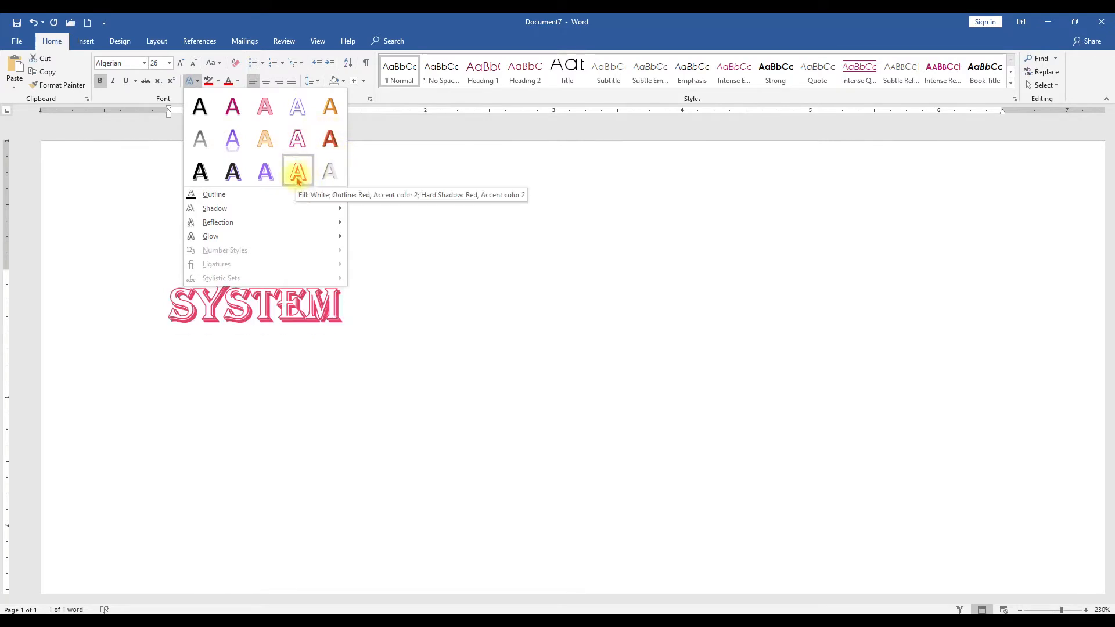
pyautogui.moveTo(213, 194)
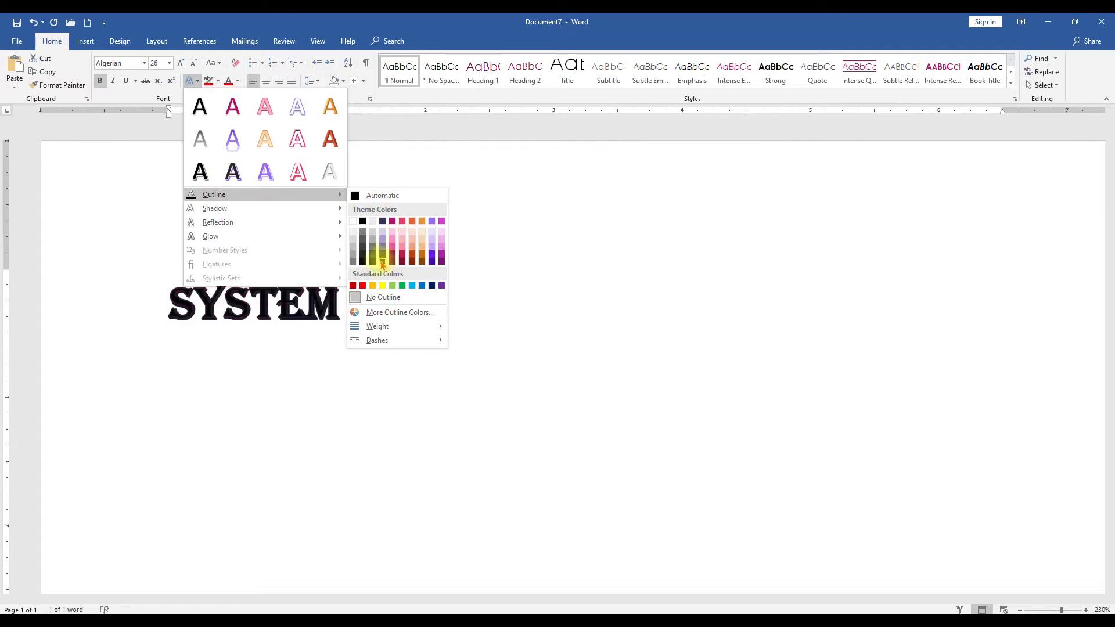
pyautogui.click(327, 111)
pyautogui.click(366, 298)
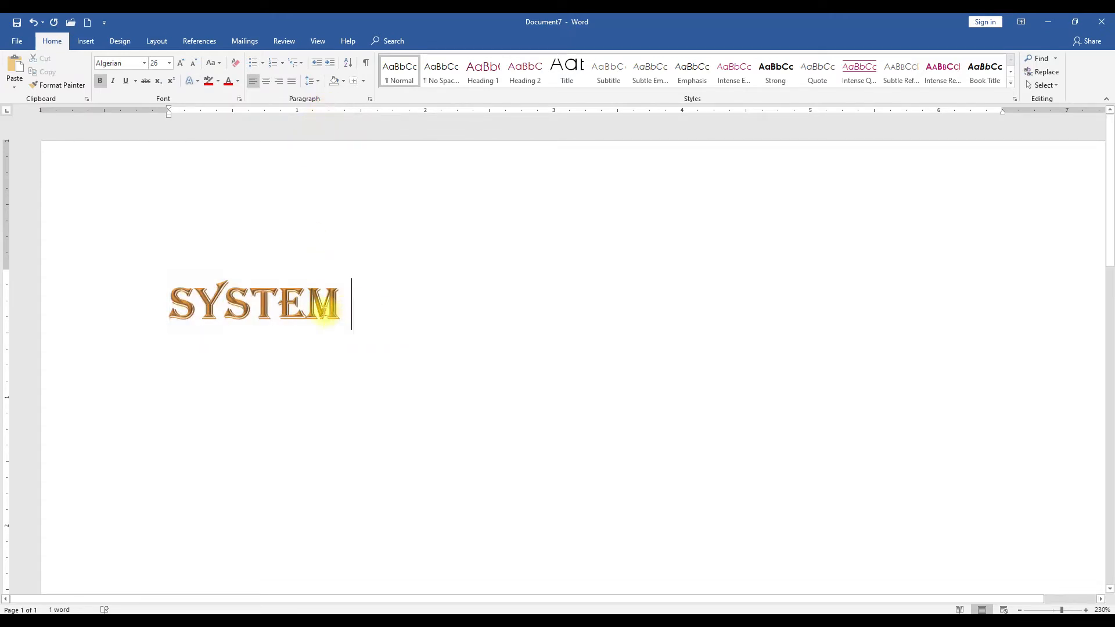
# Step: Change the font color of the word "System" to a darker magenta theme shade
pyautogui.click(240, 293)
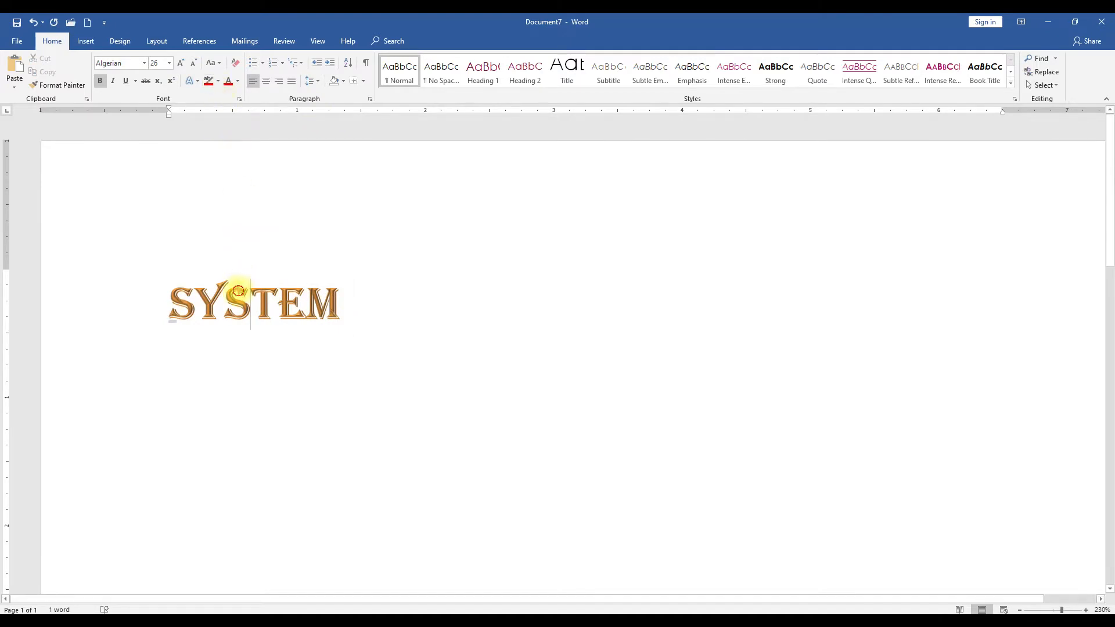
pyautogui.doubleClick(232, 296)
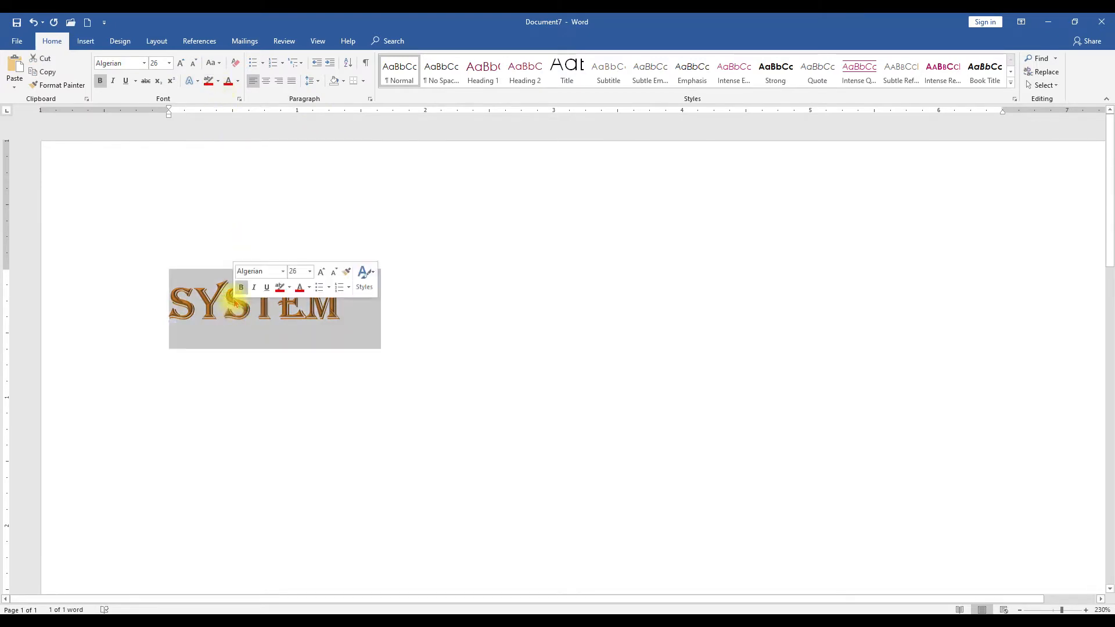
pyautogui.click(238, 81)
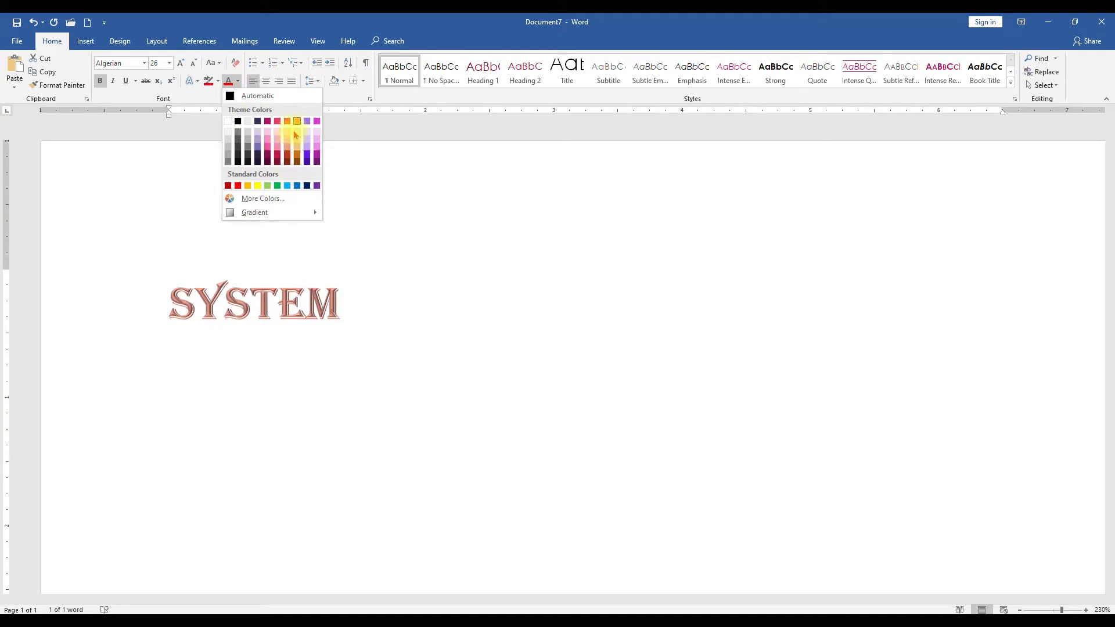
pyautogui.click(318, 149)
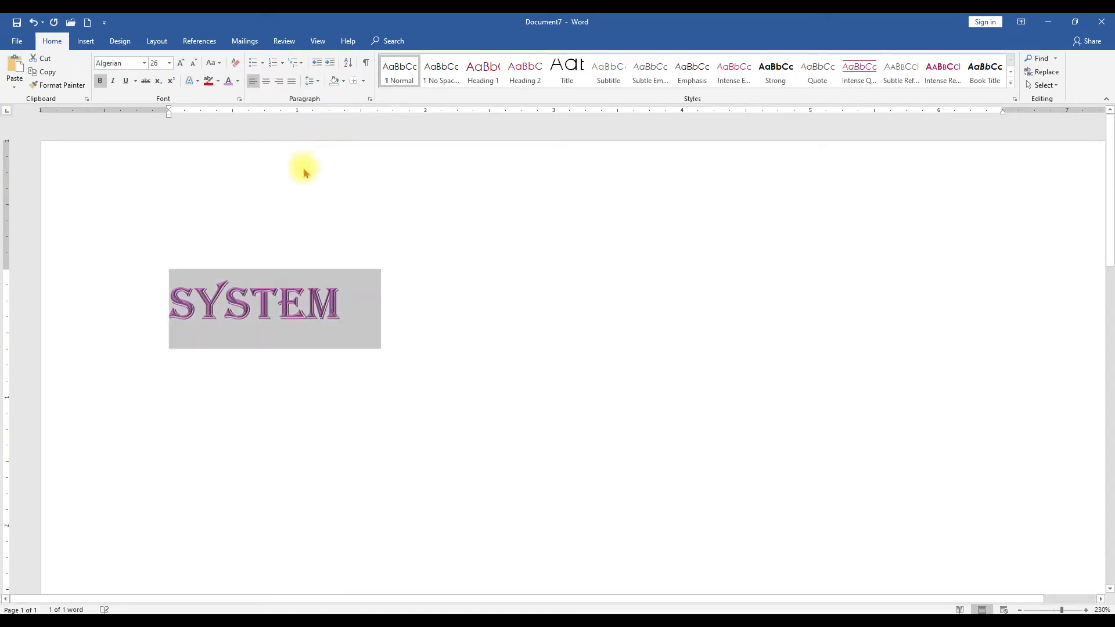
pyautogui.click(291, 270)
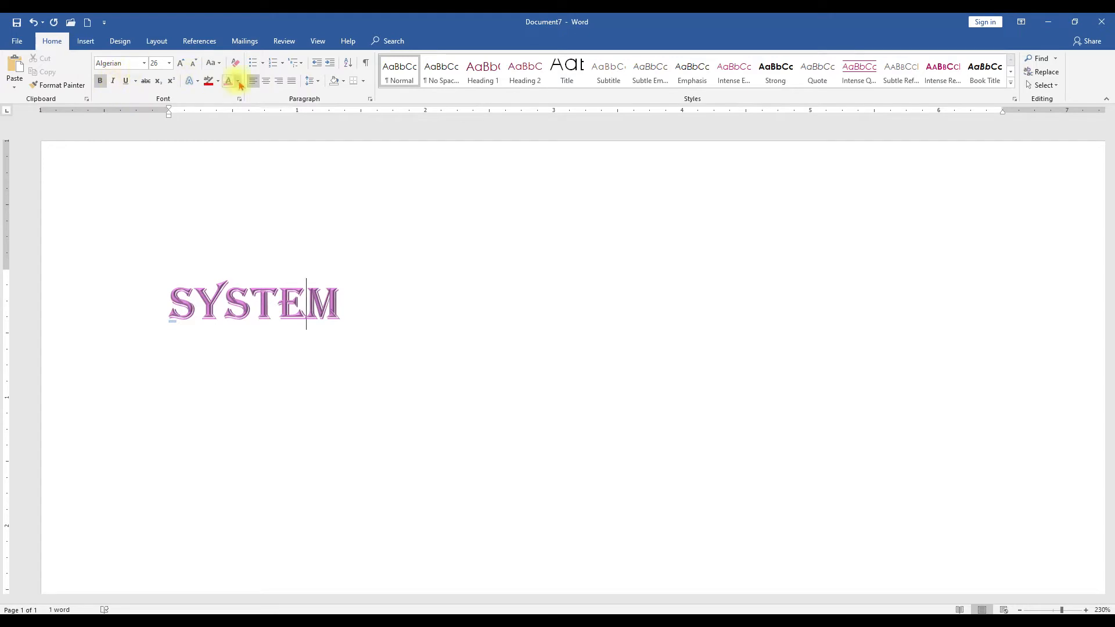
pyautogui.click(371, 300)
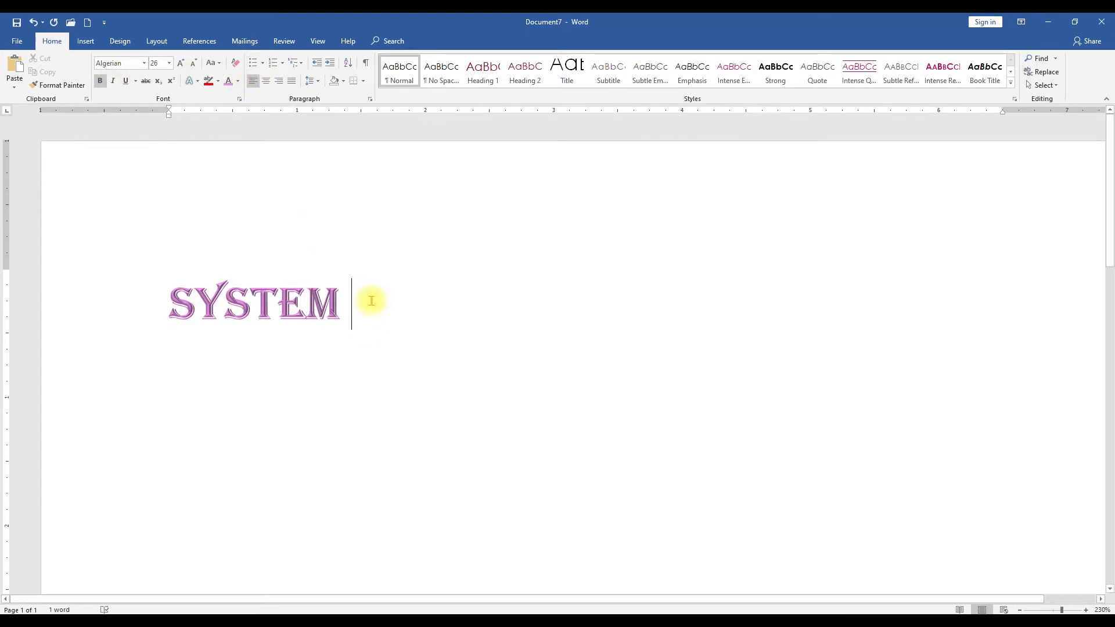
# Step: Start a round-bulleted list below "System" with the items "DFAE" and "SDFAF", and add a third bullet
pyautogui.press('Return')
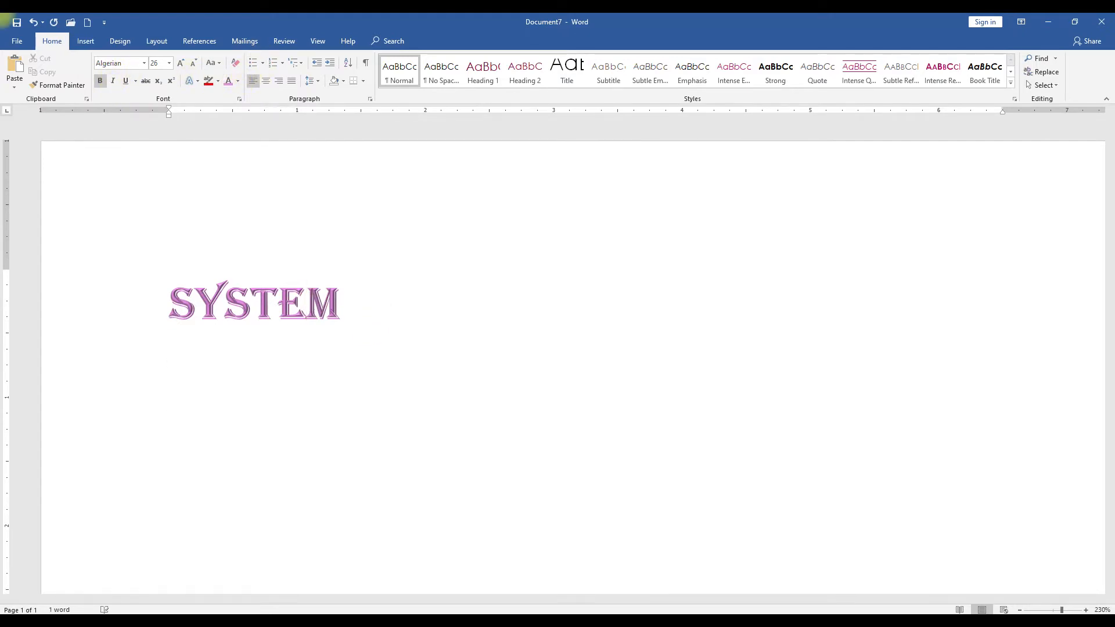
pyautogui.click(264, 64)
pyautogui.click(289, 139)
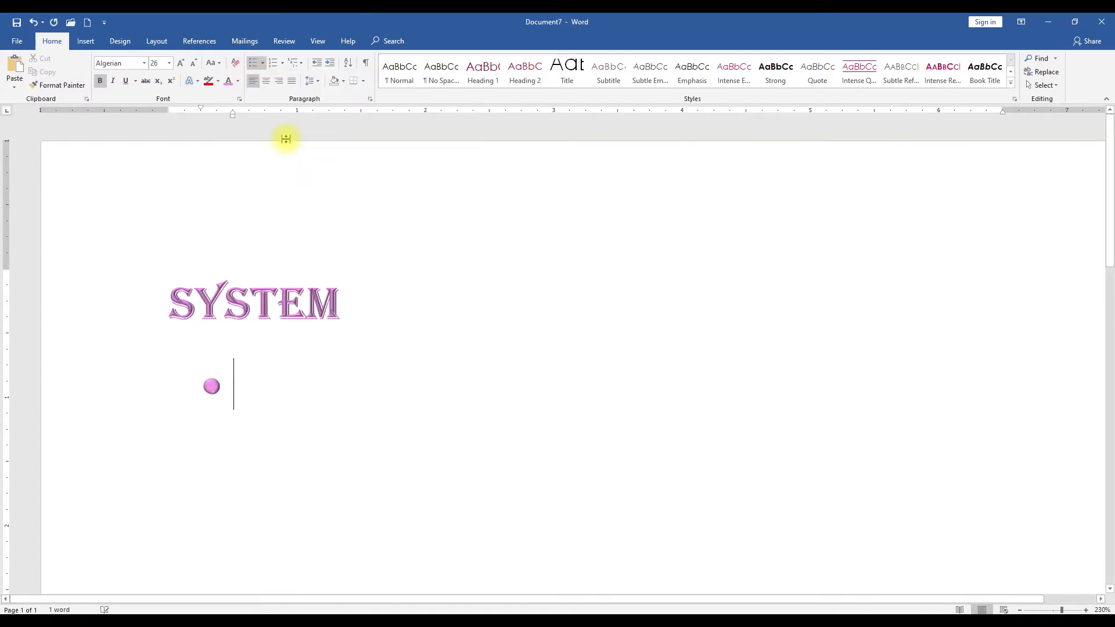
pyautogui.write('DFAE')
pyautogui.press('Return')
pyautogui.write('SDFAF')
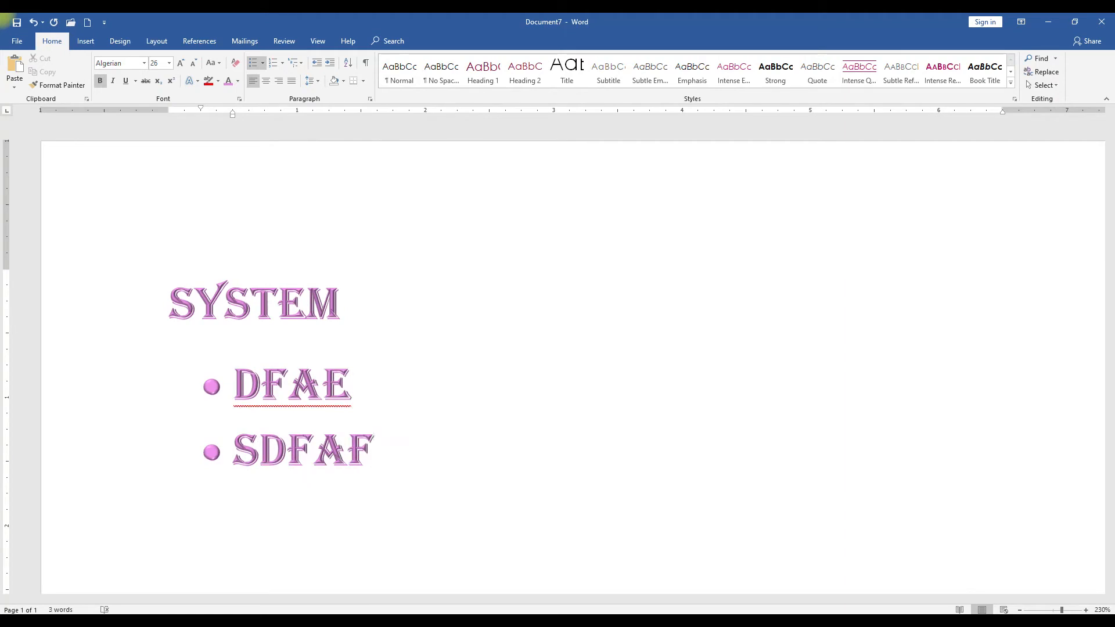
pyautogui.press('Return')
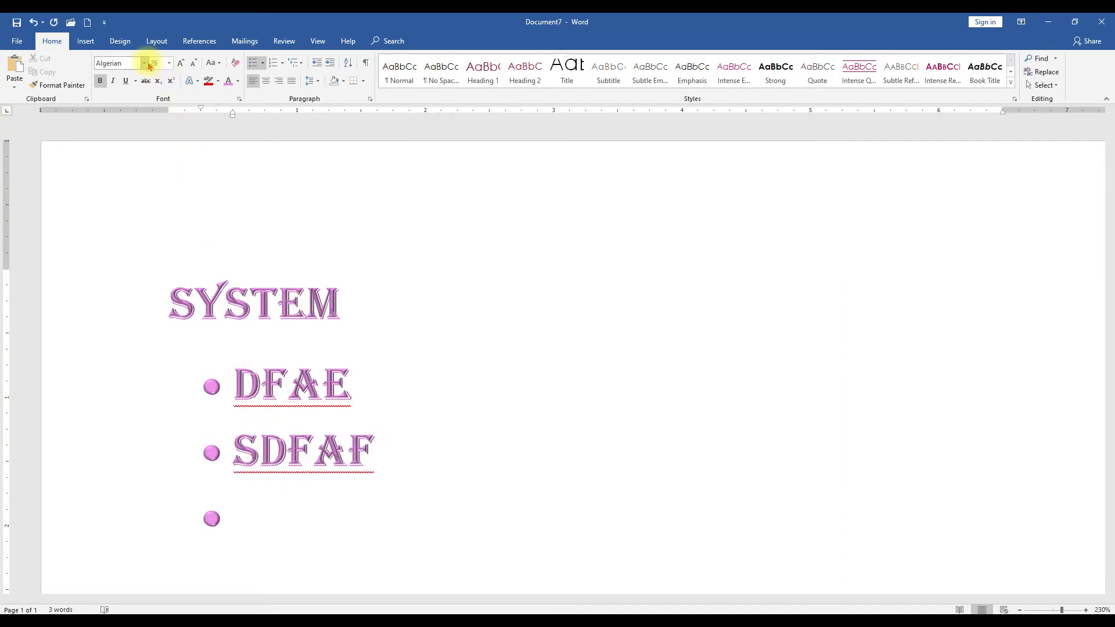
# Step: Enter "sdfa" at the third bullet in Times New Roman, size 11
pyautogui.click(169, 62)
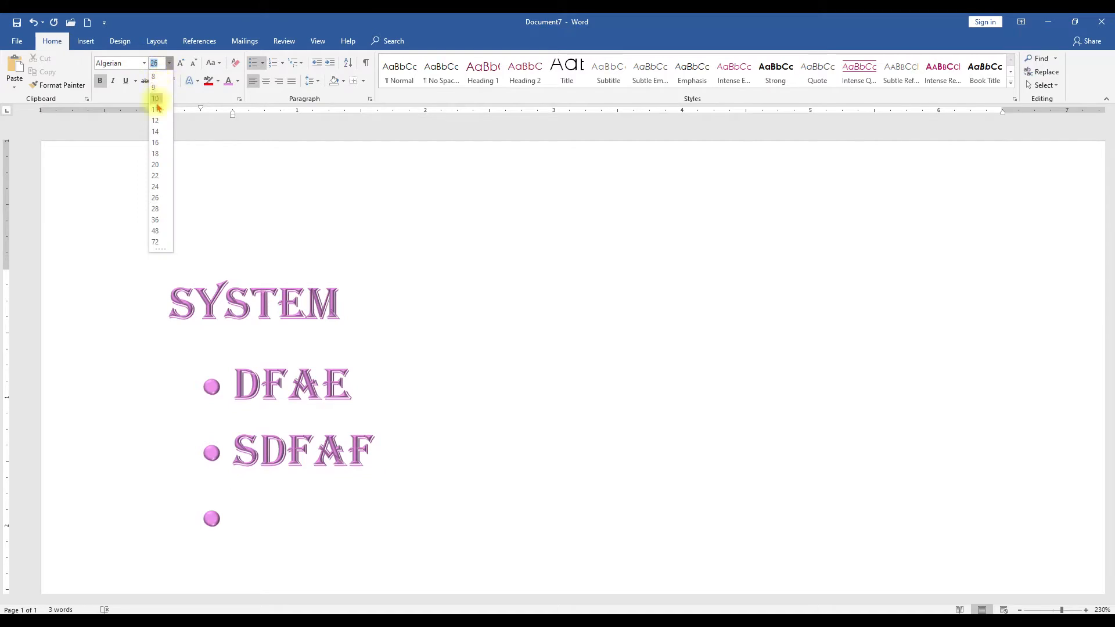
pyautogui.click(156, 110)
pyautogui.click(144, 63)
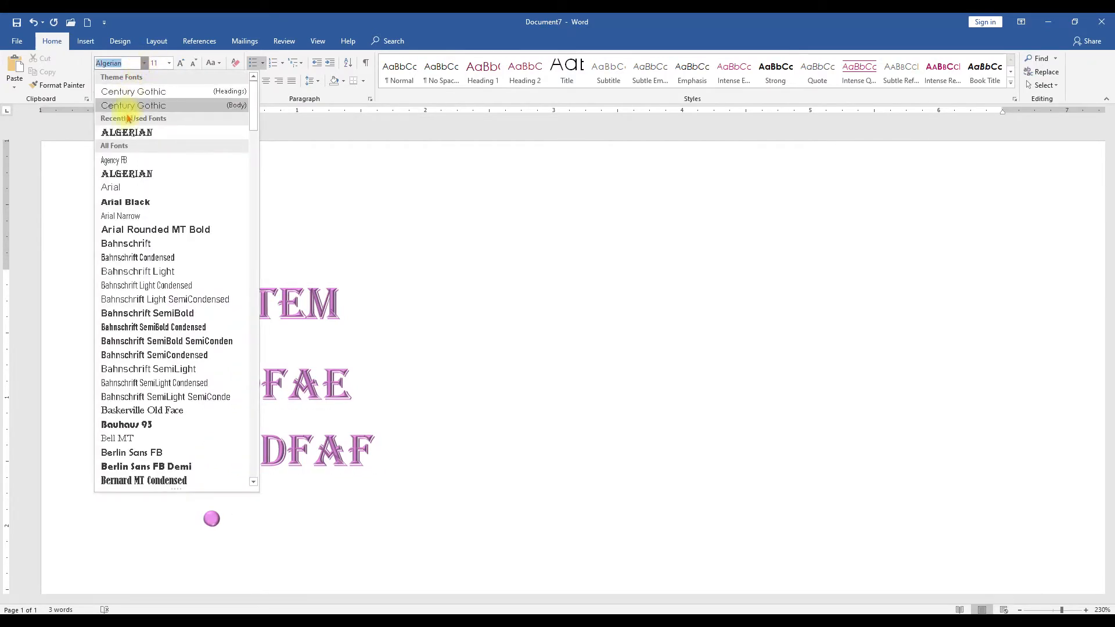
pyautogui.click(127, 166)
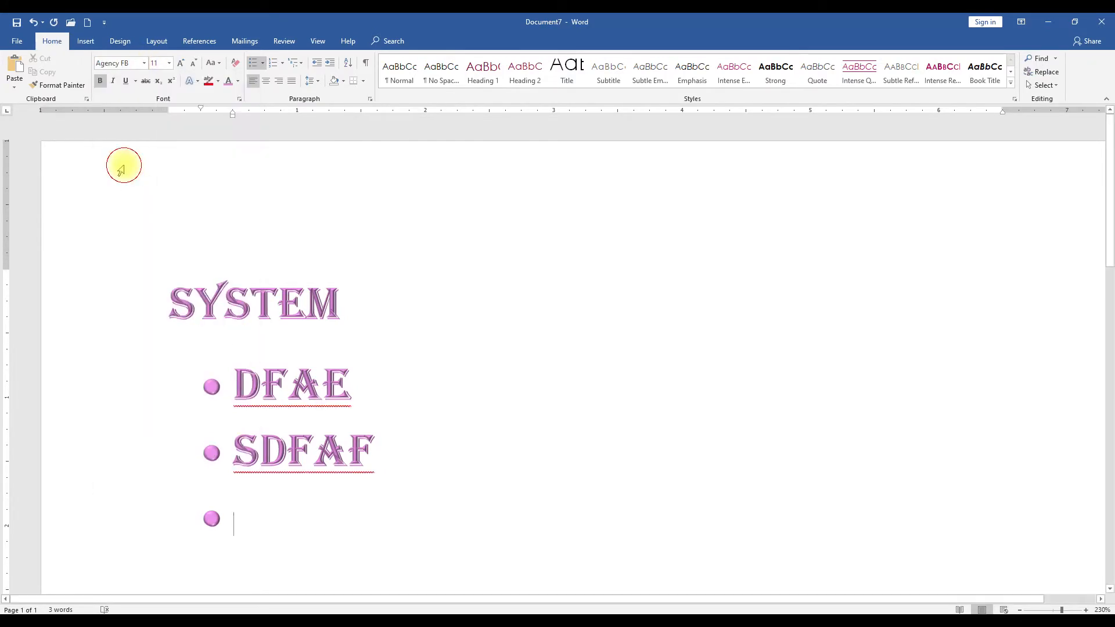
pyautogui.click(145, 64)
pyautogui.write('Tu')
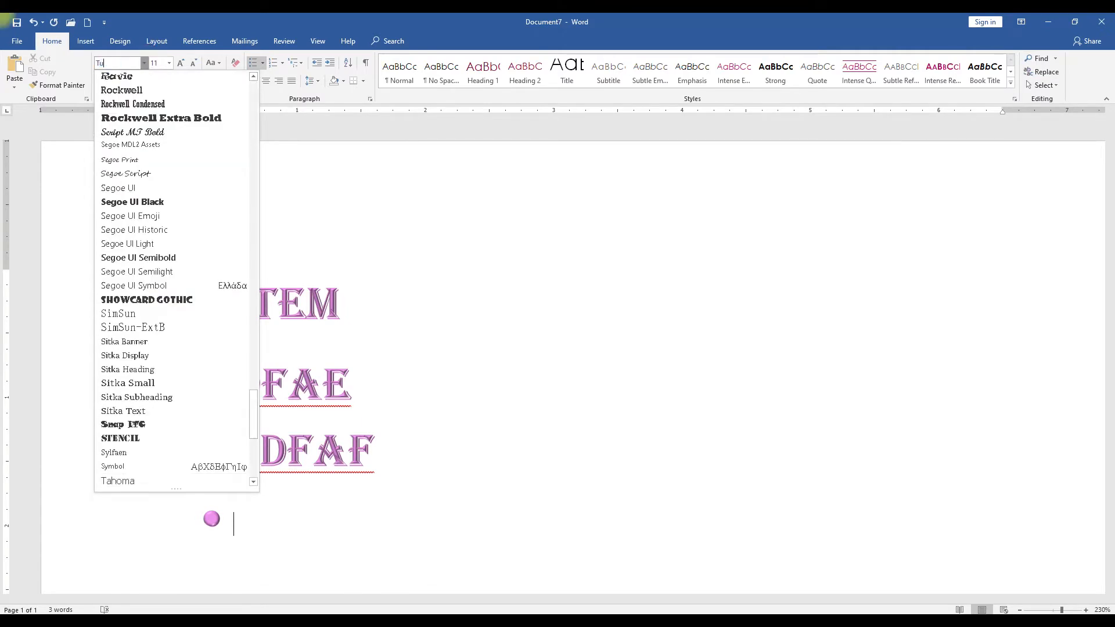
pyautogui.press('BackSpace')
pyautogui.write('imes New Ro')
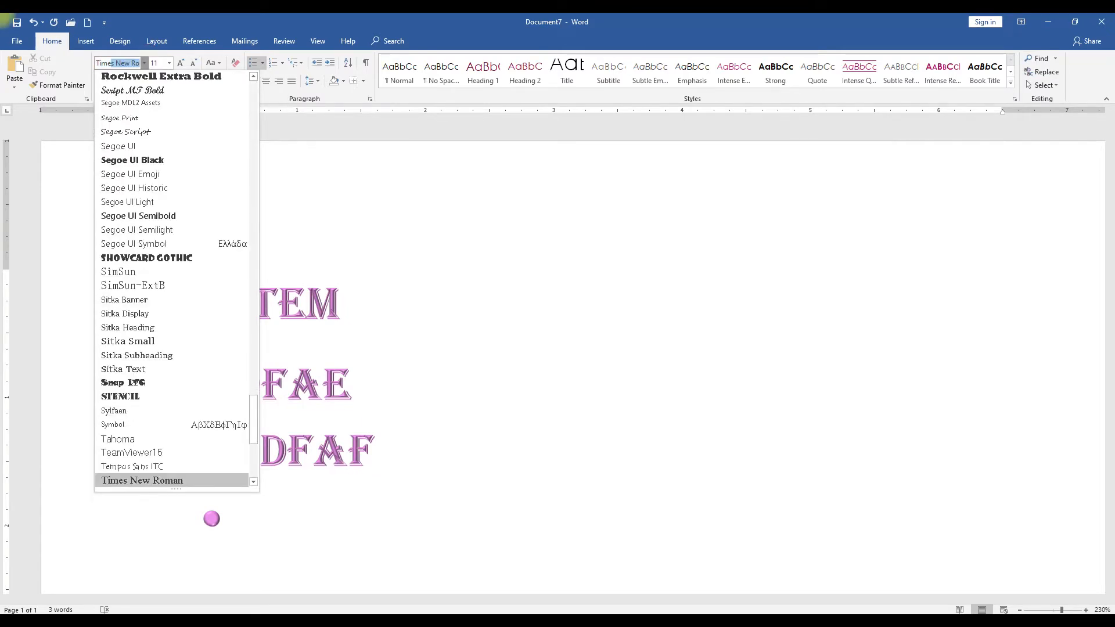
pyautogui.press('Return')
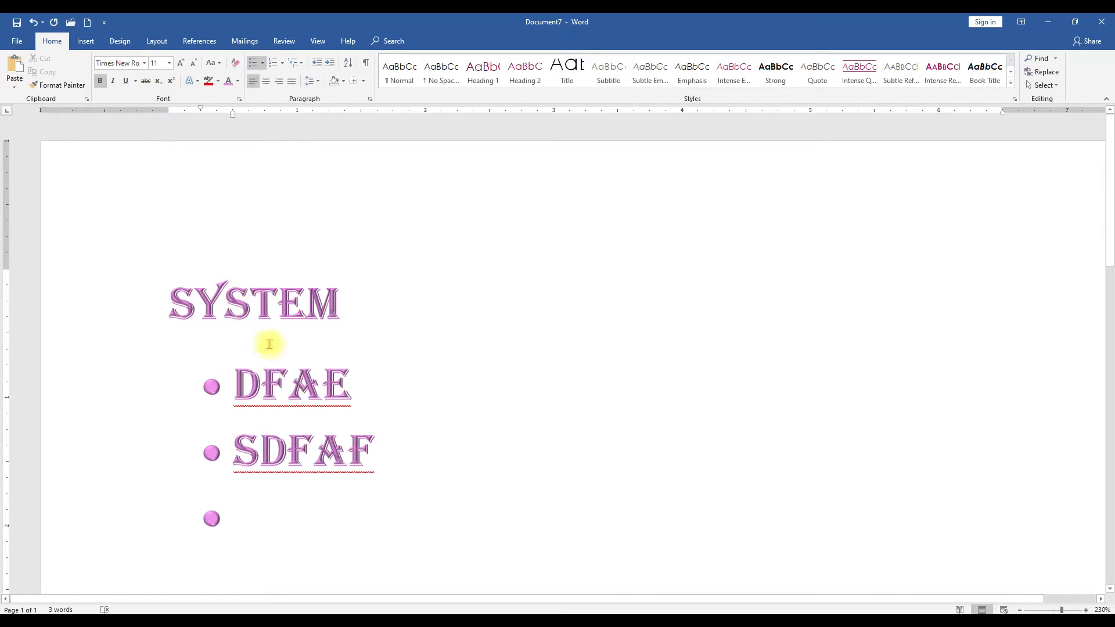
pyautogui.write('sdfa')
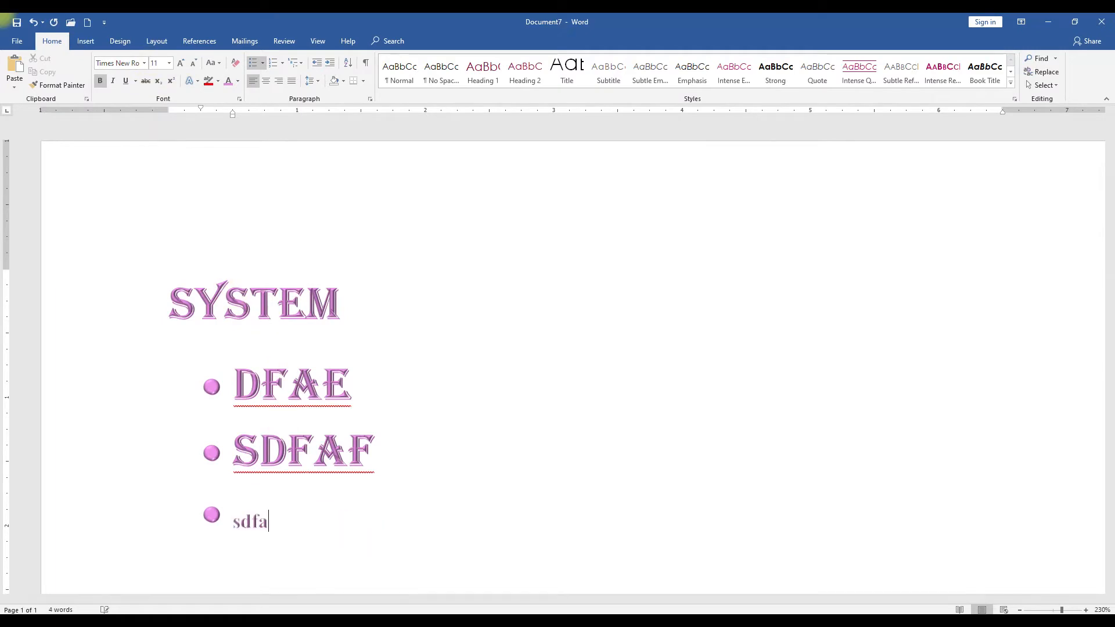
# Step: Extend the third bullet's text to "Sdfafd" and add three more bullets reading "adfa", "sdfa" and "sf"
pyautogui.click(238, 81)
pyautogui.click(377, 279)
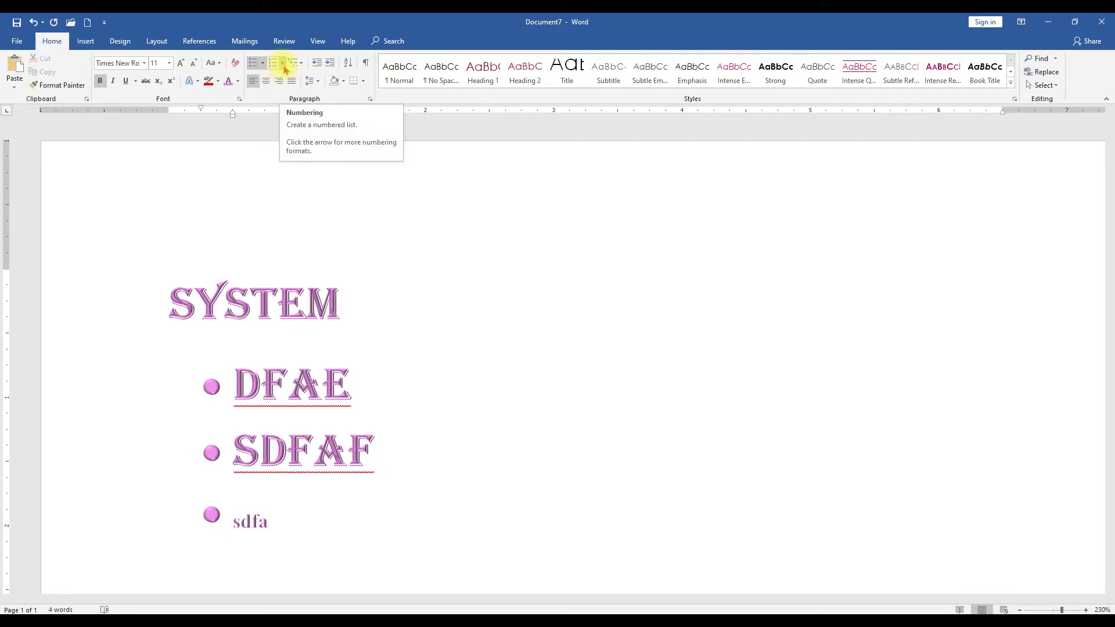
pyautogui.click(270, 519)
pyautogui.tripleClick(267, 523)
pyautogui.click(269, 524)
pyautogui.write('fd')
pyautogui.press('Return')
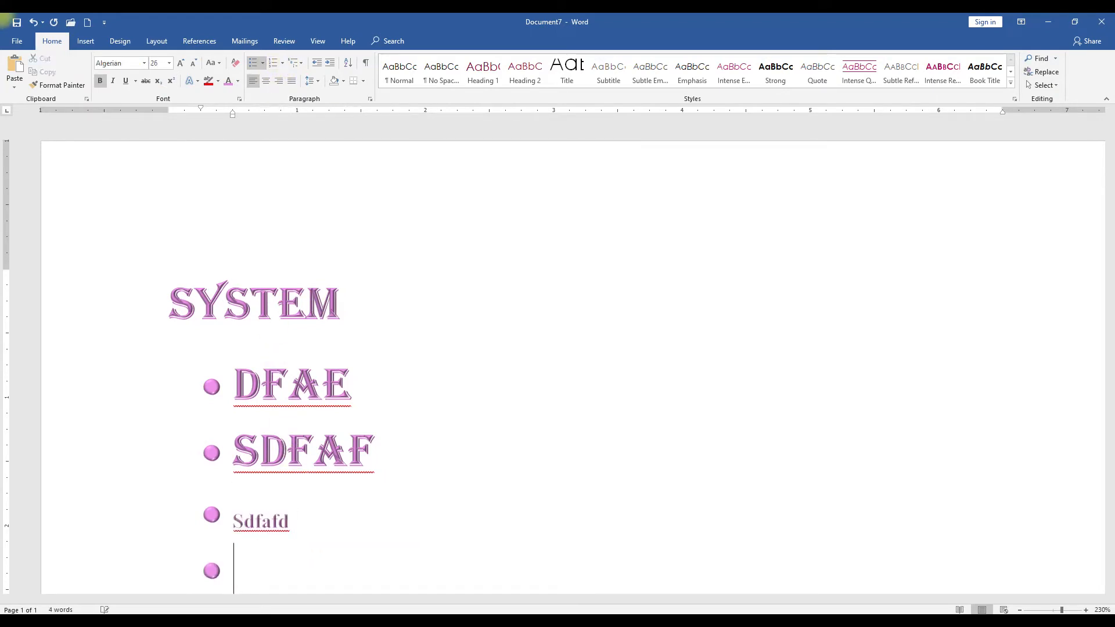
pyautogui.write('adfa')
pyautogui.press('Return')
pyautogui.write('sdfa')
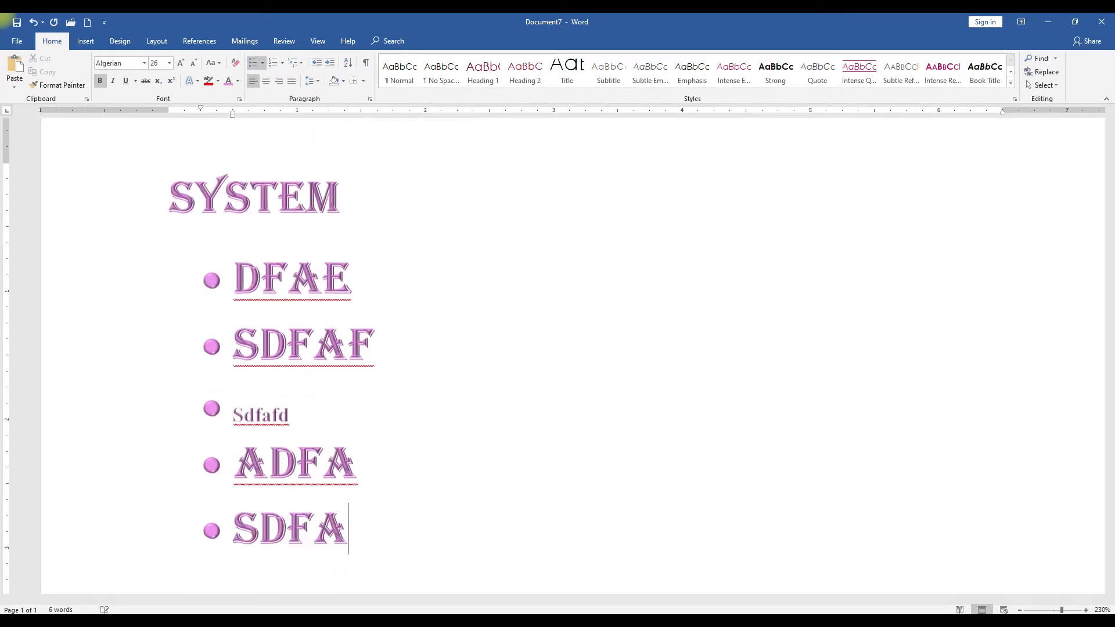
pyautogui.press('Return')
pyautogui.write('sf')
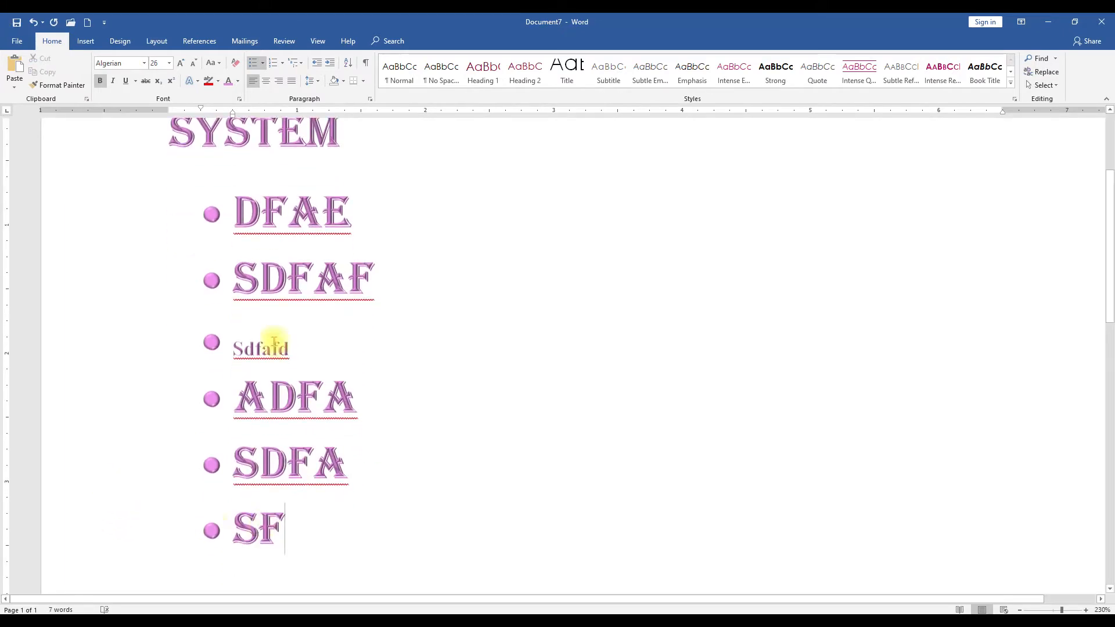
# Step: Format all the document's text as Times New Roman, size 10, in the Automatic font color without bold
pyautogui.hotkey('ctrl', 'a')
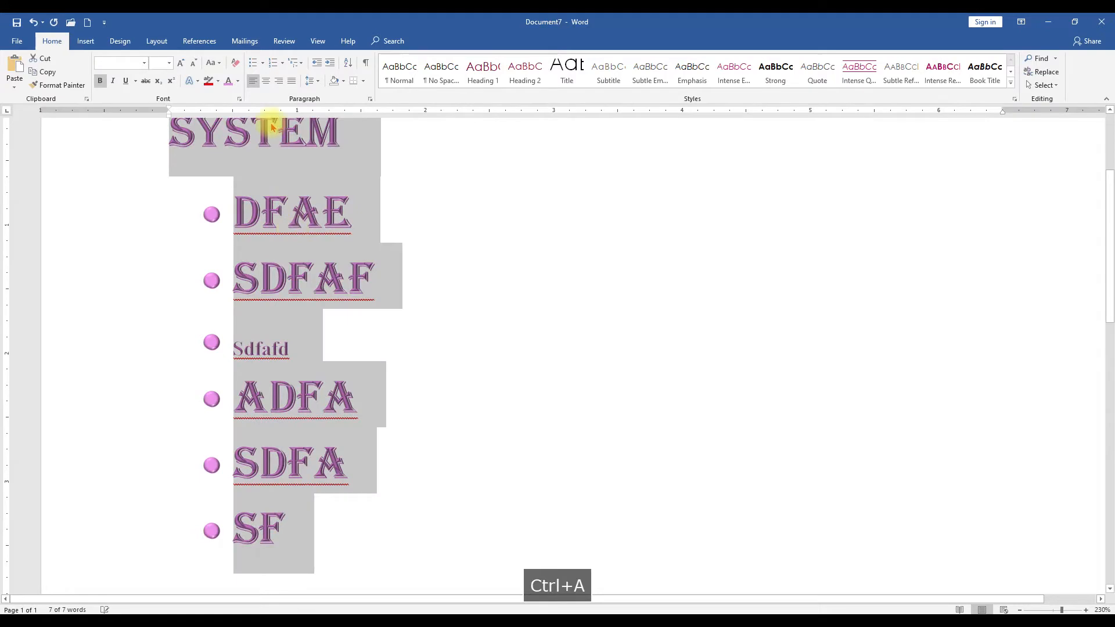
pyautogui.click(238, 81)
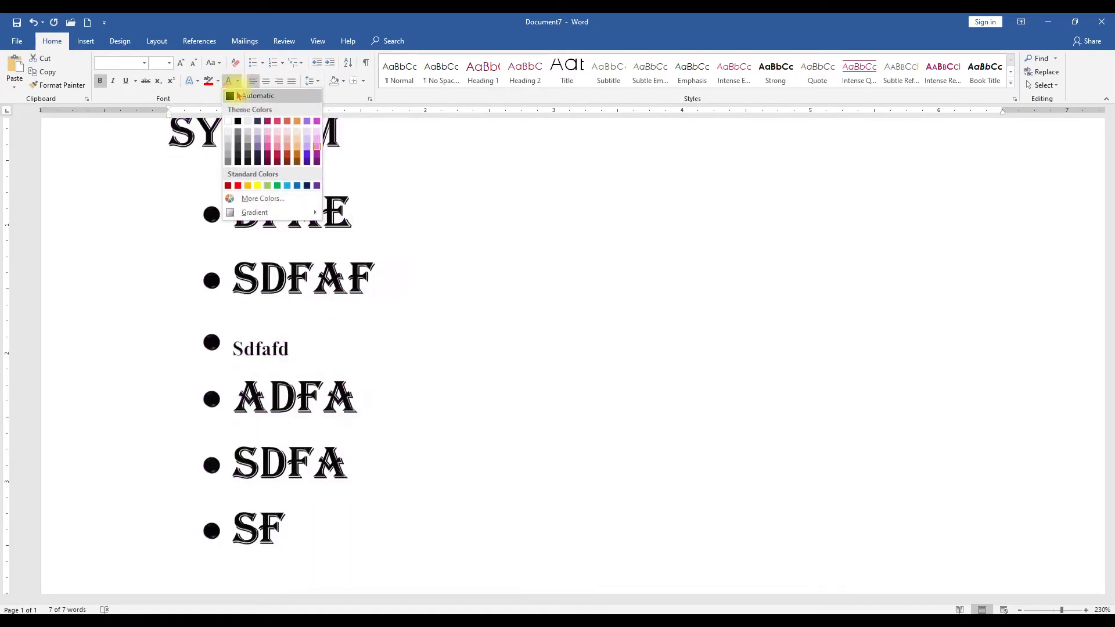
pyautogui.click(256, 95)
pyautogui.click(169, 63)
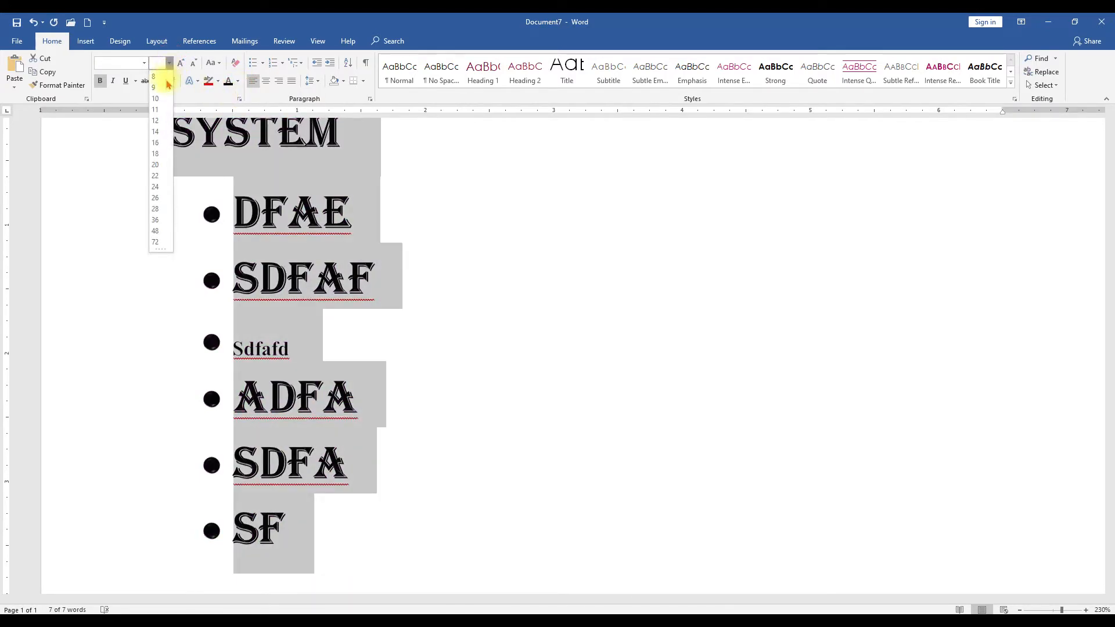
pyautogui.click(161, 97)
pyautogui.click(143, 62)
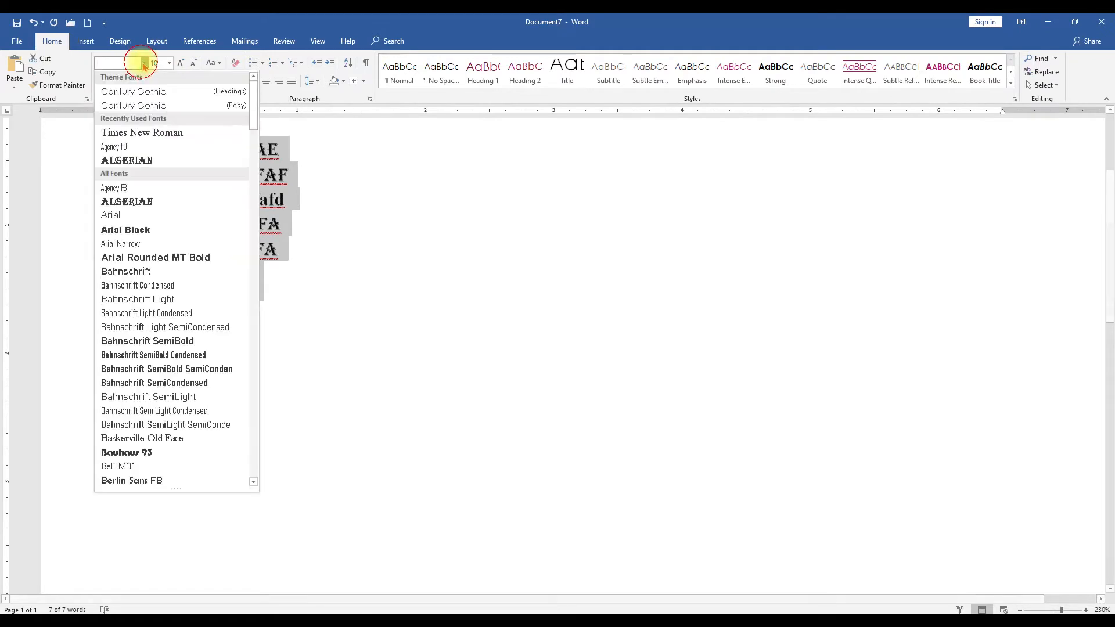
pyautogui.click(138, 132)
pyautogui.scroll(3, 296, 236)
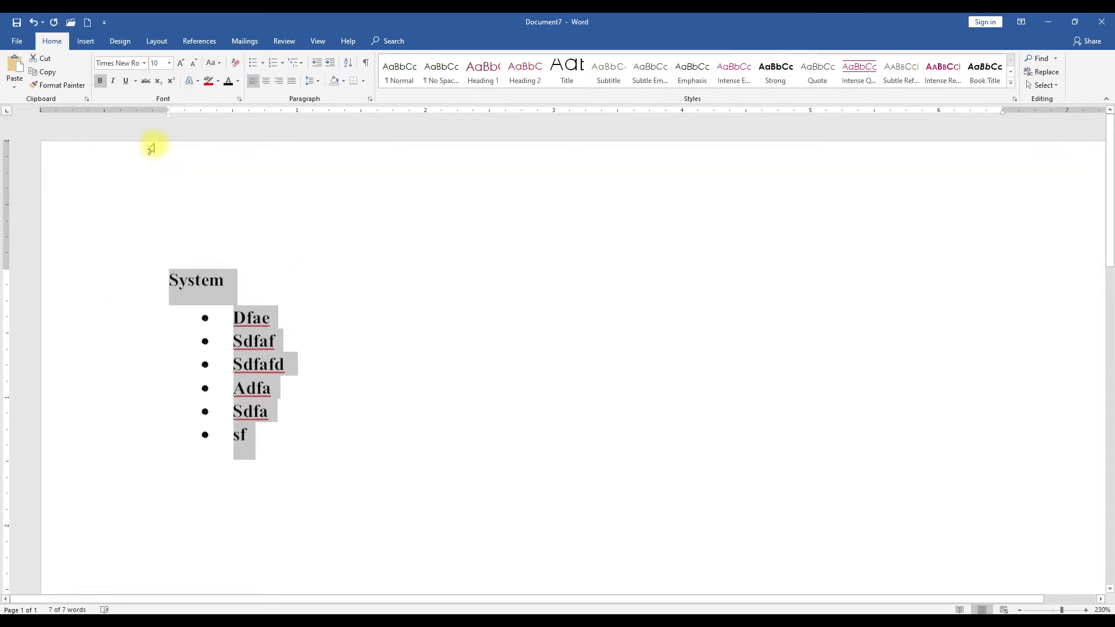
pyautogui.hotkey('ctrl', 'b')
pyautogui.click(229, 342)
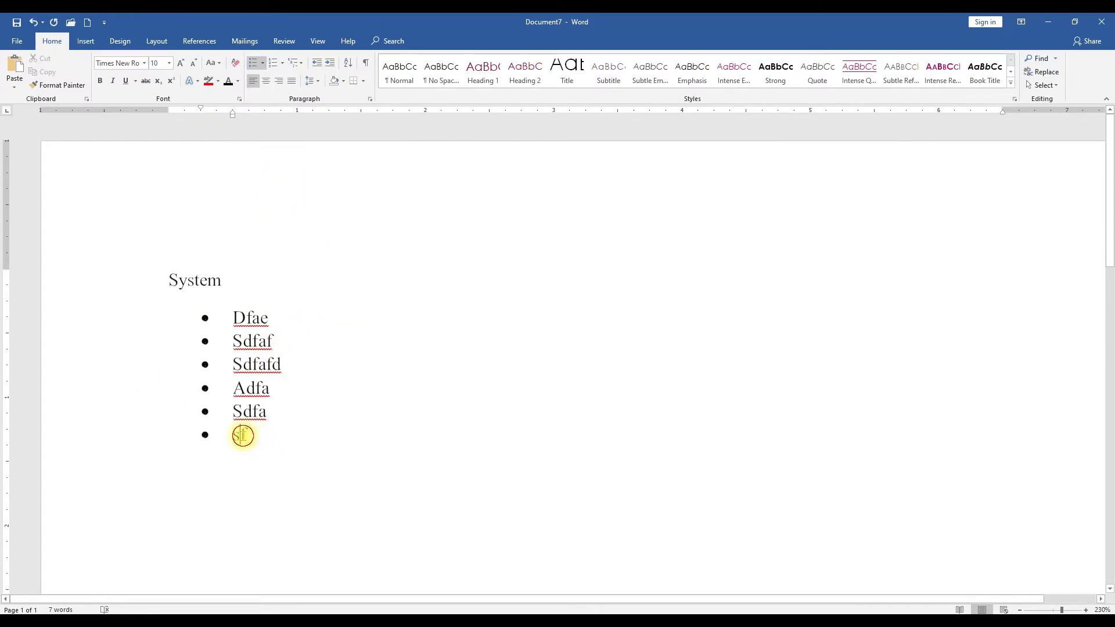
# Step: Replace the last bullet, "sf", with the start of an indented numbered list, separated from the bullets by a blank line
pyautogui.doubleClick(242, 434)
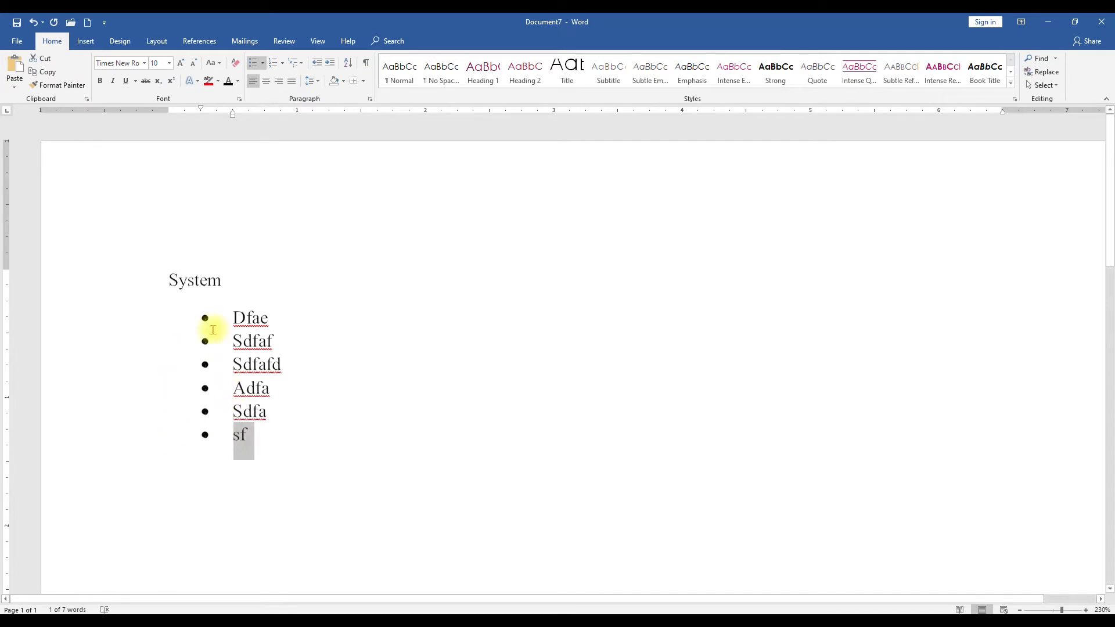
pyautogui.click(272, 63)
pyautogui.click(263, 63)
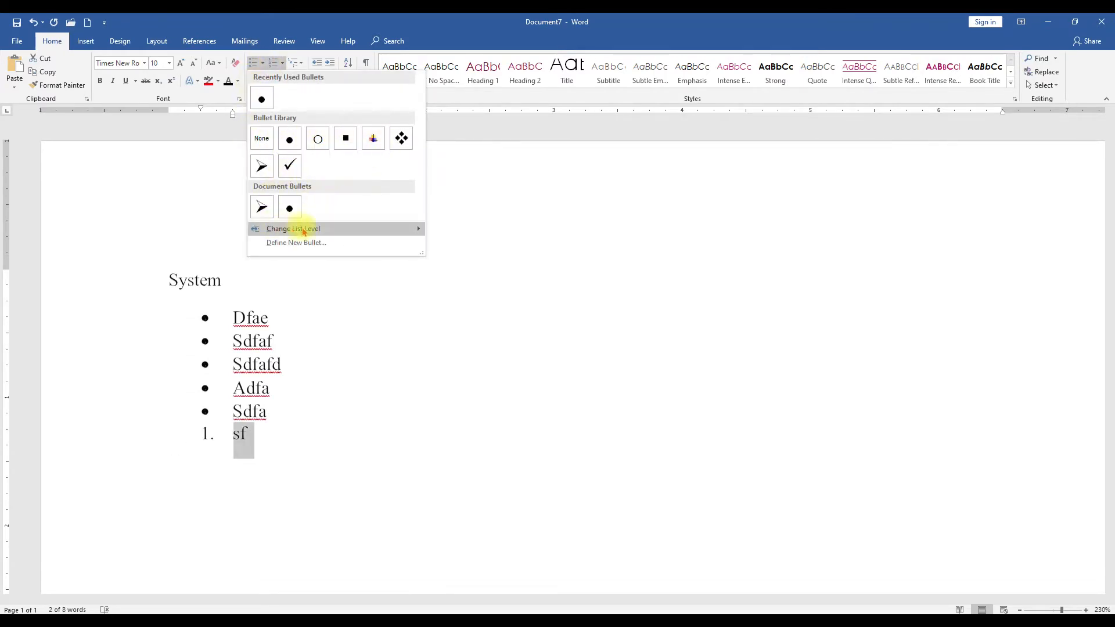
pyautogui.click(257, 440)
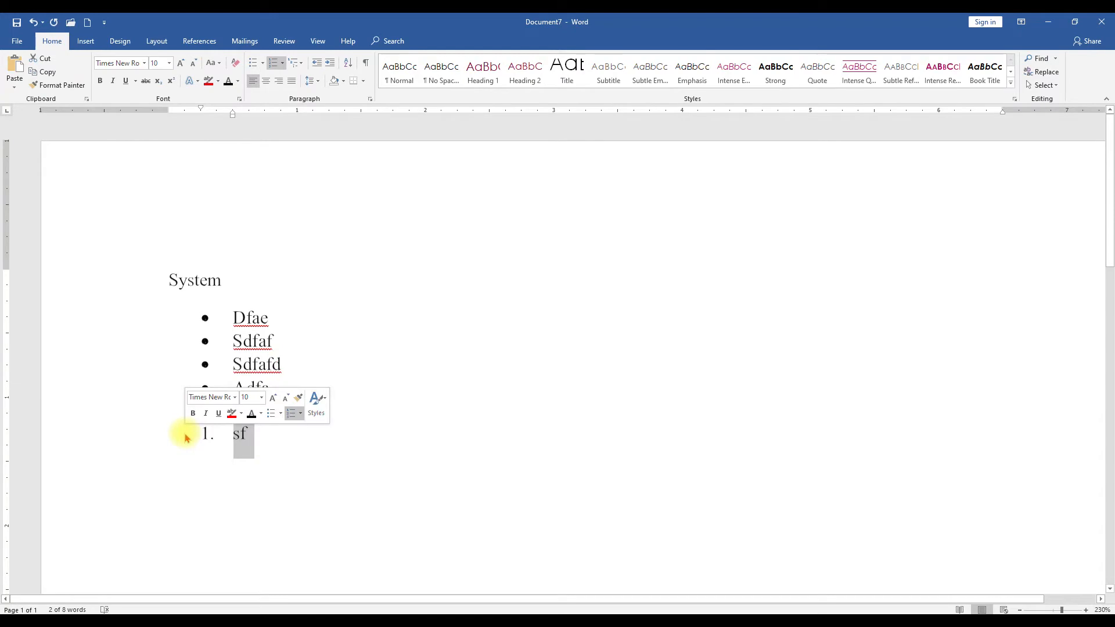
pyautogui.press('BackSpace')
pyautogui.press('BackSpace')
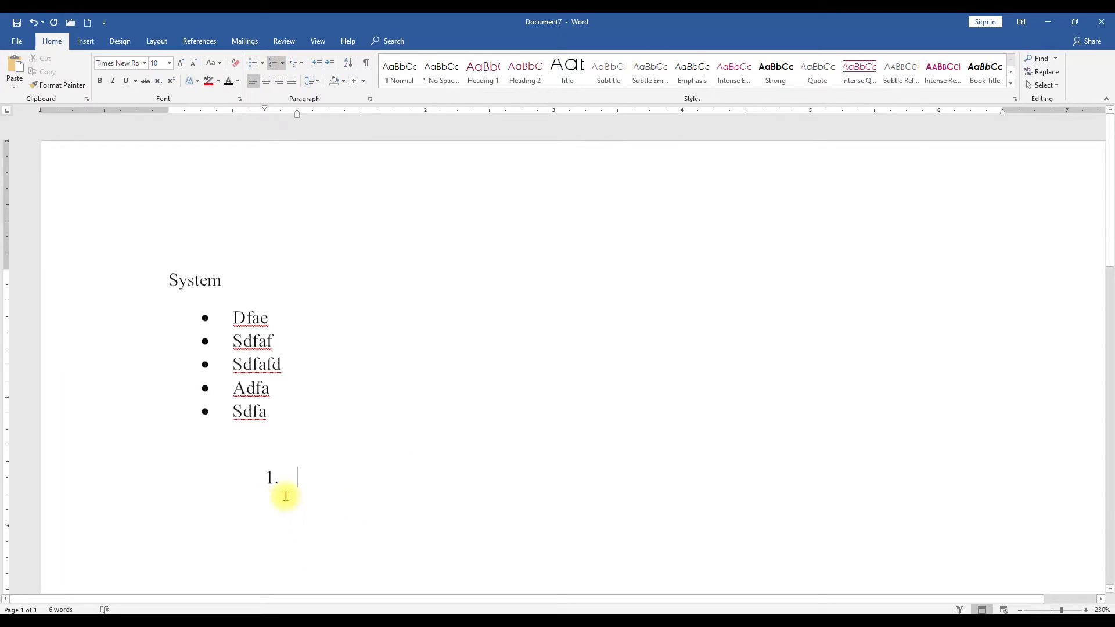
# Step: Enter "sdfasdf", "dfakfdoih" and "klj;lsakjdf" as the first three items of the numbered list
pyautogui.write('sdfasdf')
pyautogui.press('Return')
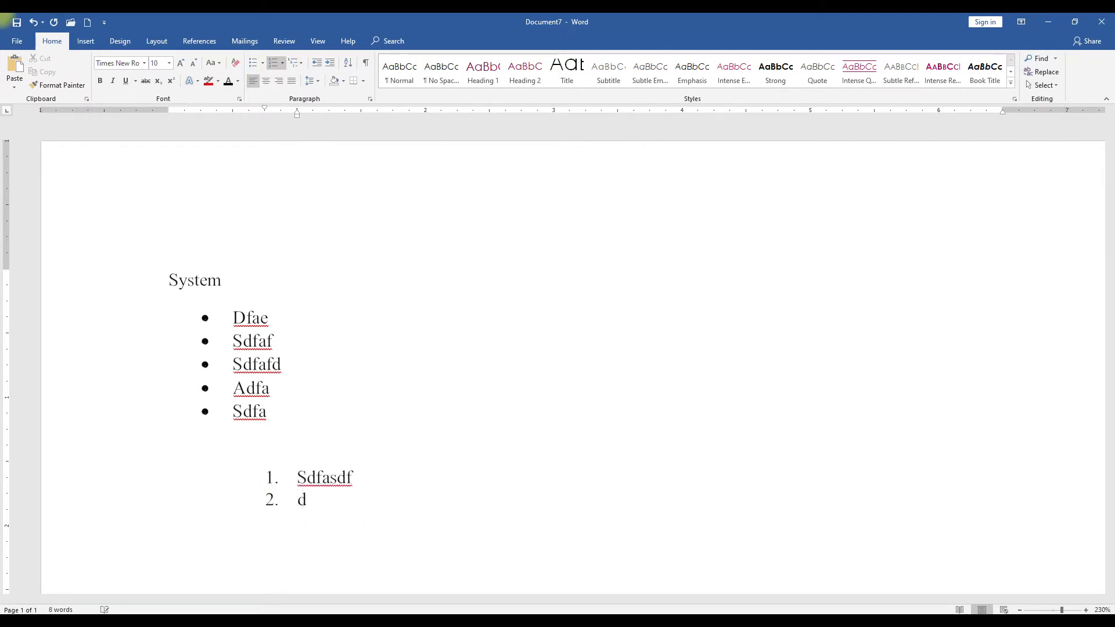
pyautogui.write('dfakfdoih')
pyautogui.press('Return')
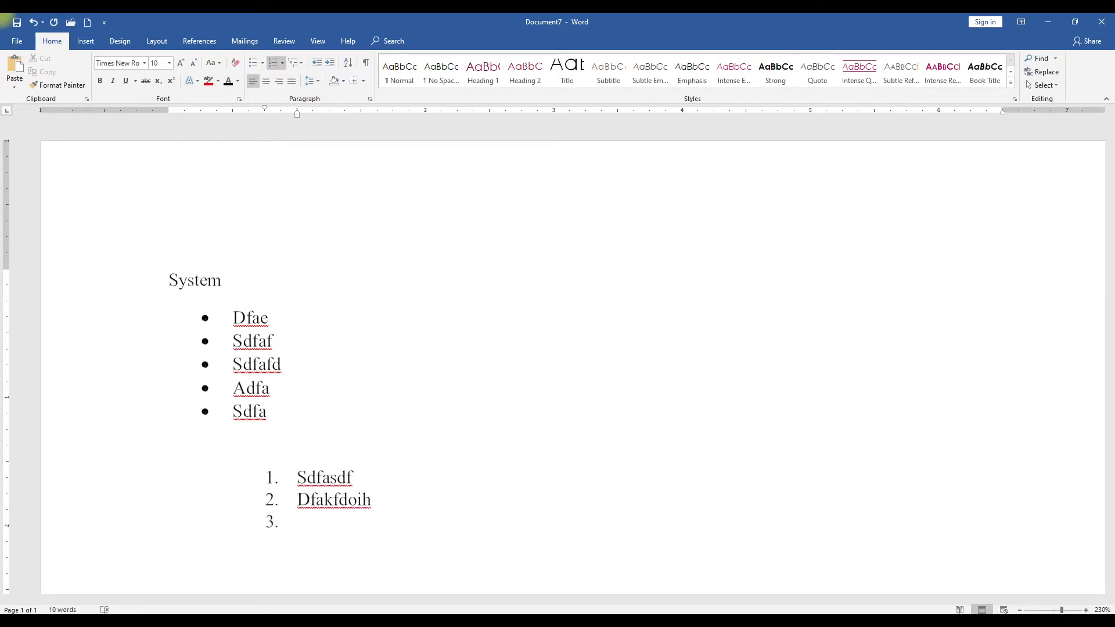
pyautogui.press('Tab')
pyautogui.write('klj;lsakjdf')
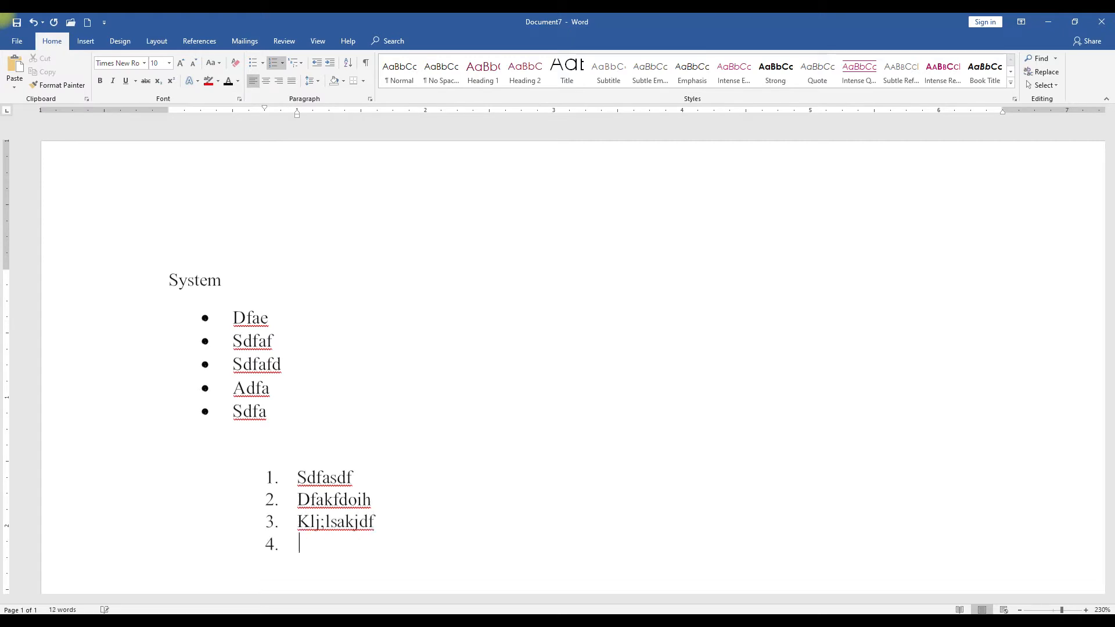
# Step: Add lettered sub-items "nuhsuof" and "jhoiudh" under item 3, and return to the main level with "Kj;idjfoiaj" as item 4
pyautogui.press('Tab')
pyautogui.write('nuhsuof')
pyautogui.press('Return')
pyautogui.write('jhoiudh')
pyautogui.press('Return')
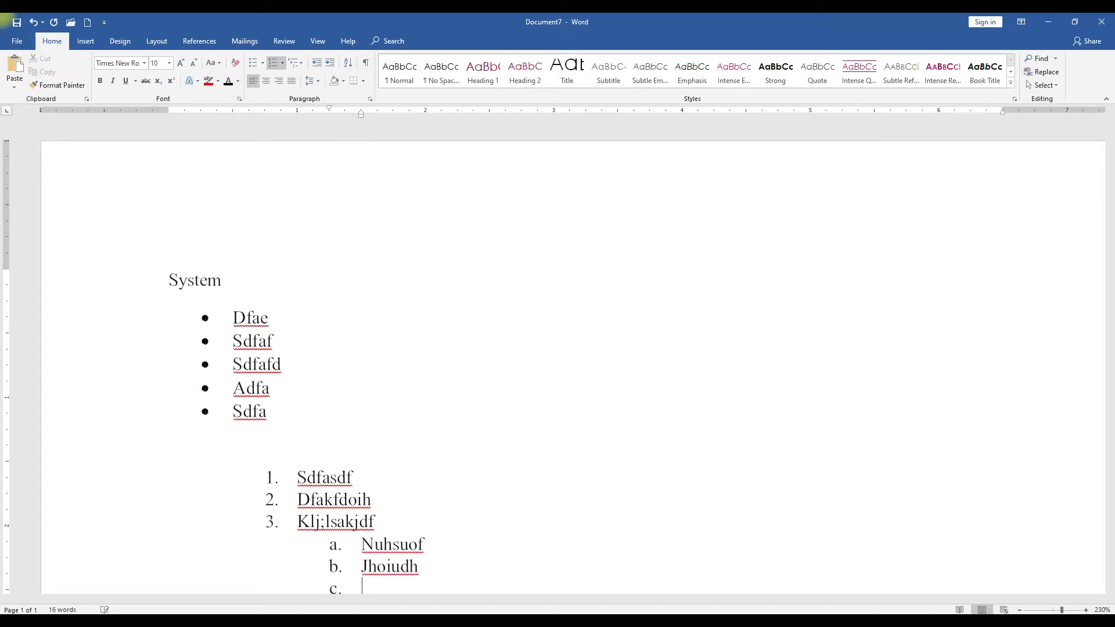
pyautogui.scroll(-4, 249, 386)
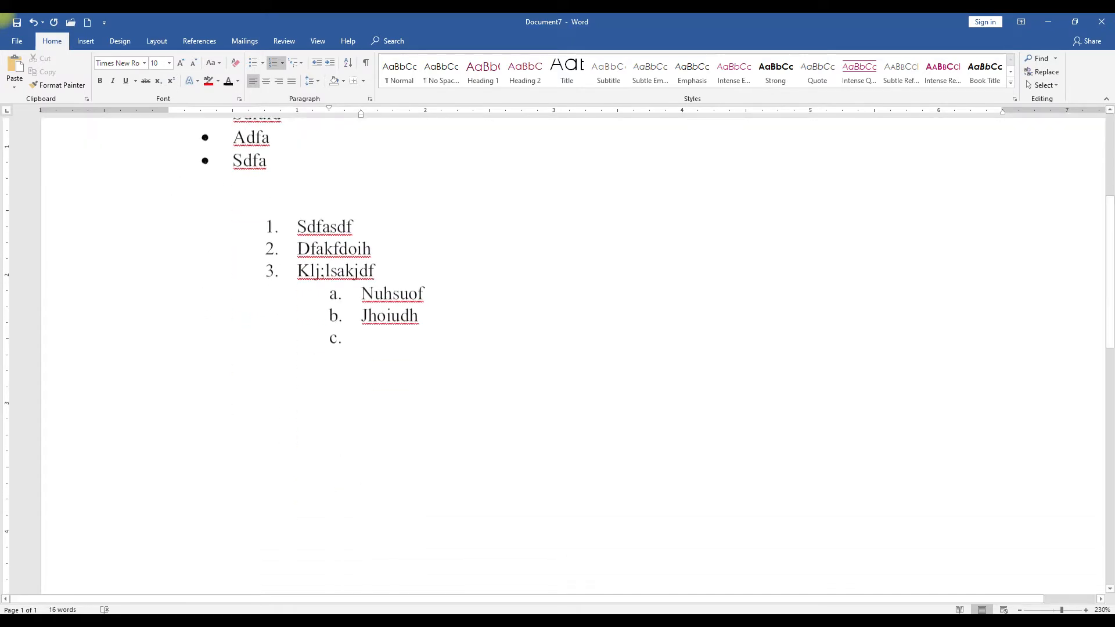
pyautogui.write('Kj;idjfc')
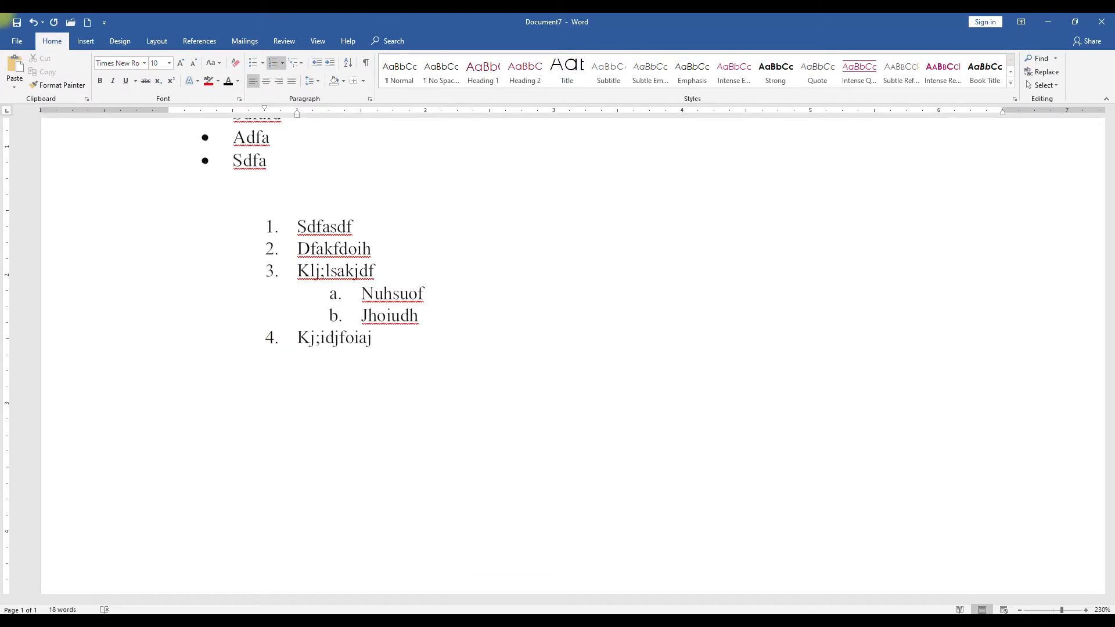
# Step: Apply black paragraph shading to the "System" line above the bulleted list
pyautogui.scroll(4, 284, 334)
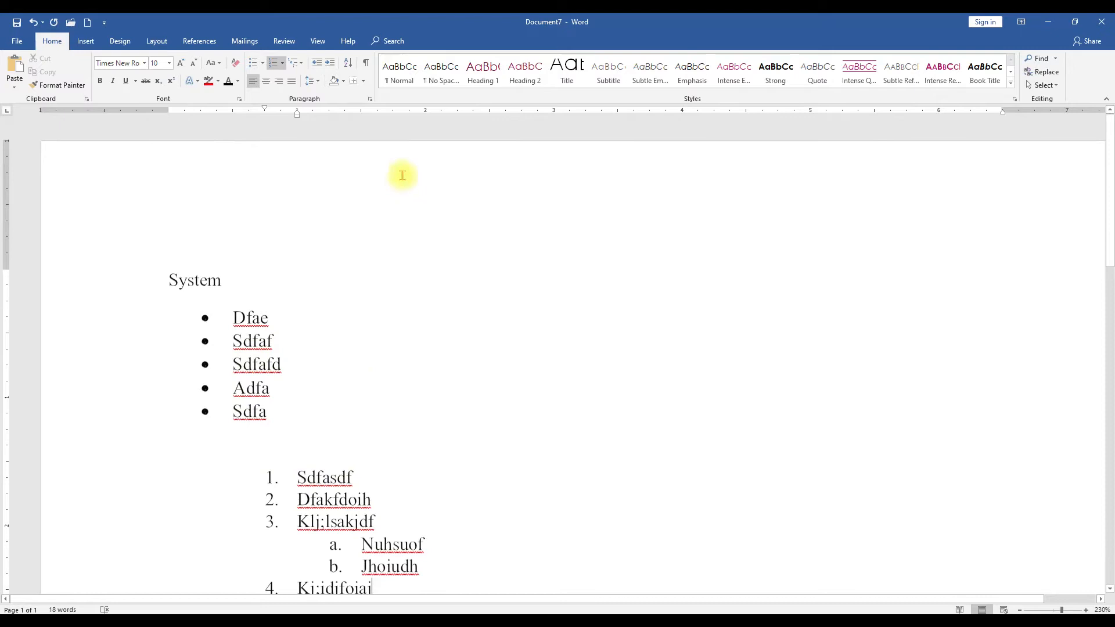
pyautogui.click(227, 317)
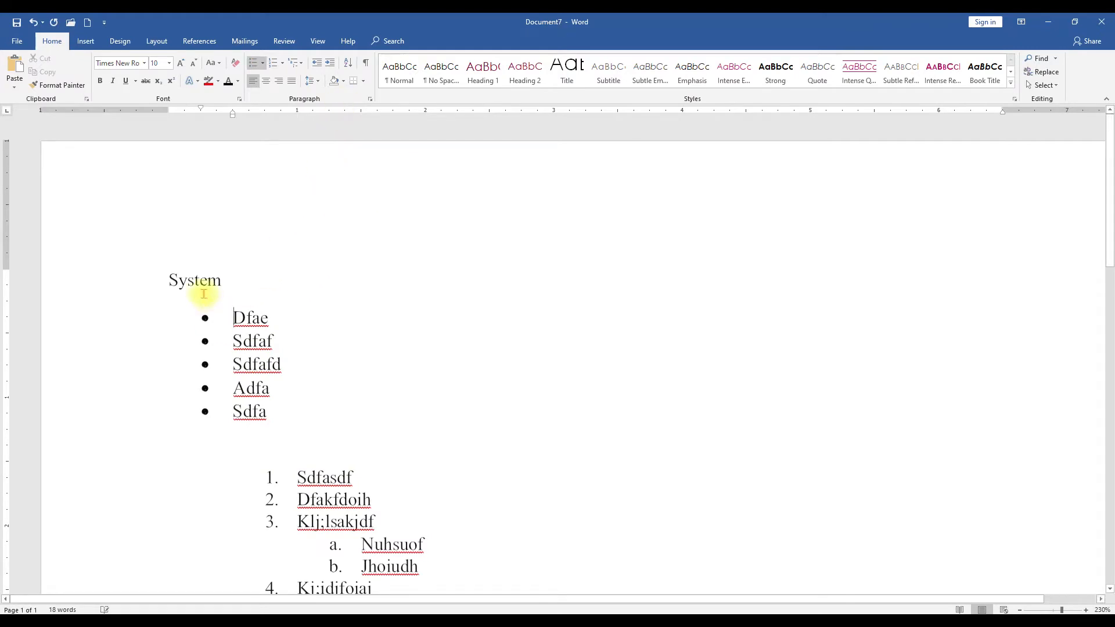
pyautogui.tripleClick(204, 293)
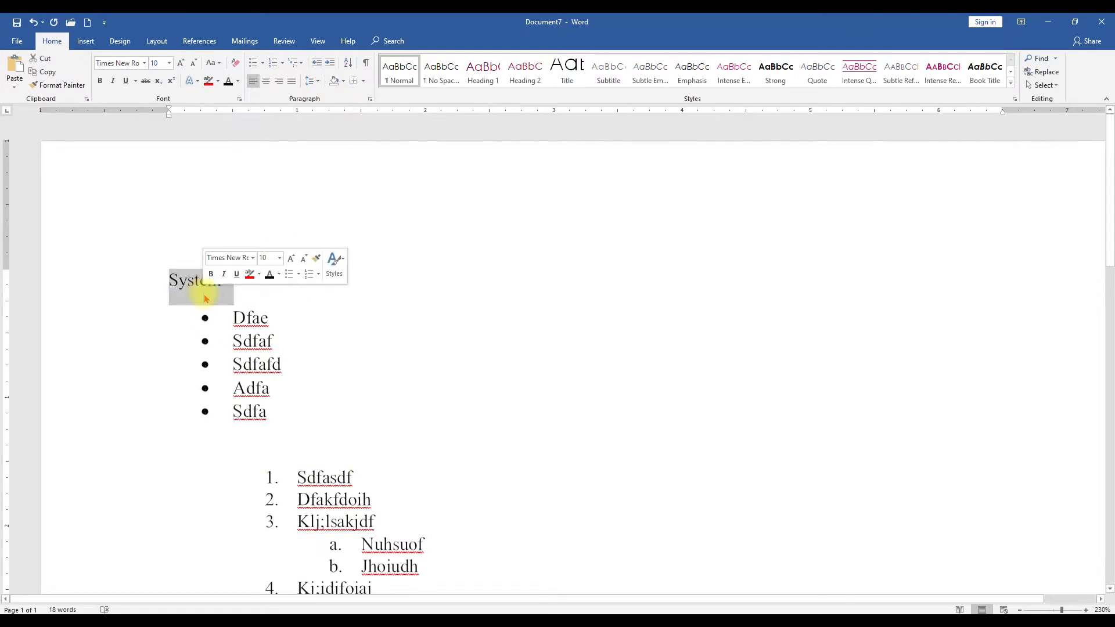
pyautogui.click(345, 84)
pyautogui.click(345, 106)
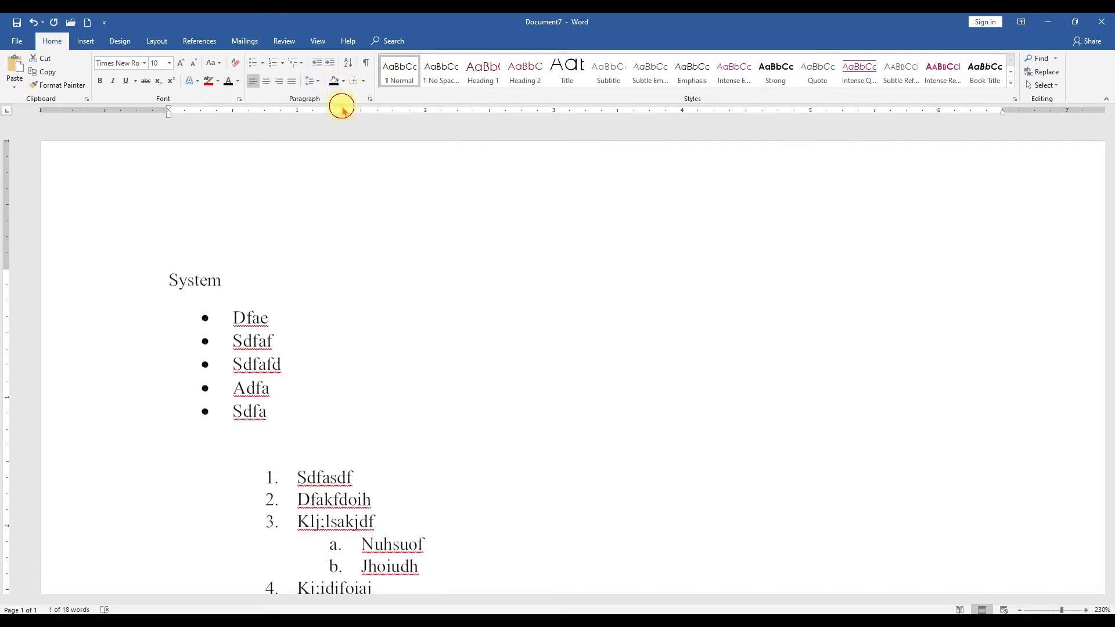
pyautogui.click(212, 373)
pyautogui.moveTo(155, 278); pyautogui.dragTo(580, 308)
pyautogui.click(273, 365)
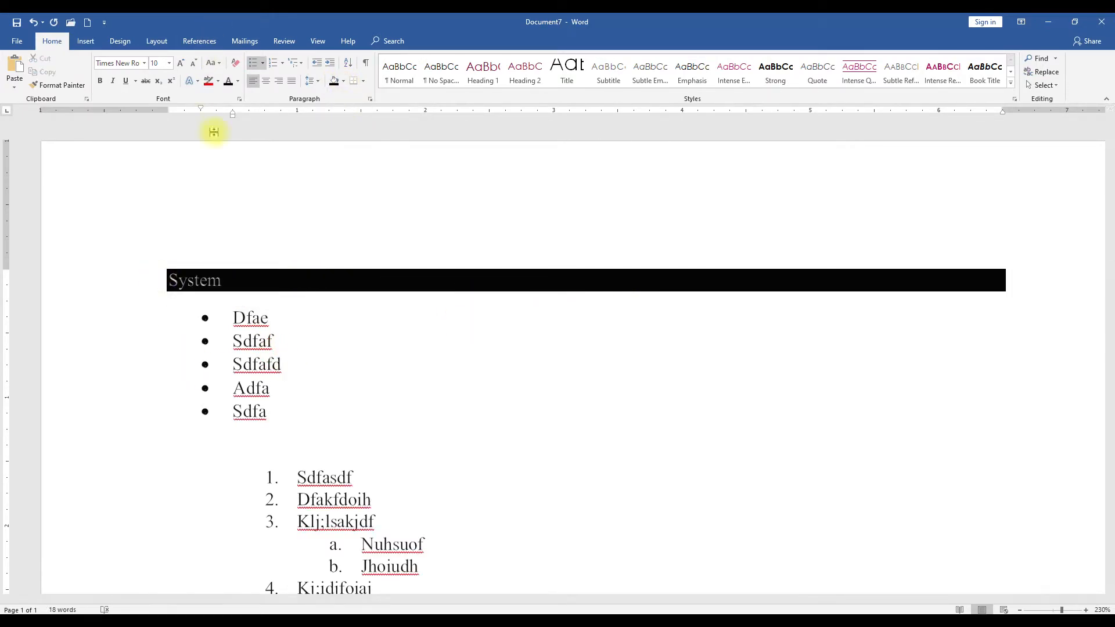
# Step: Color the "System" text red and apply black paragraph shading to the first bullet, "Dfae"
pyautogui.moveTo(183, 276); pyautogui.dragTo(169, 279)
pyautogui.click(237, 81)
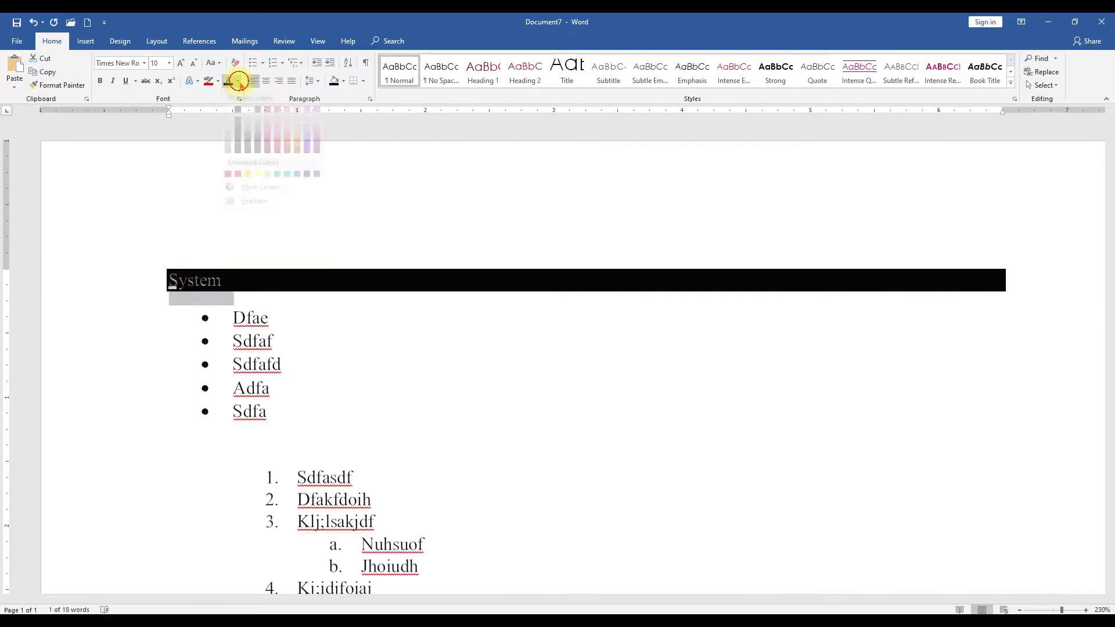
pyautogui.click(237, 186)
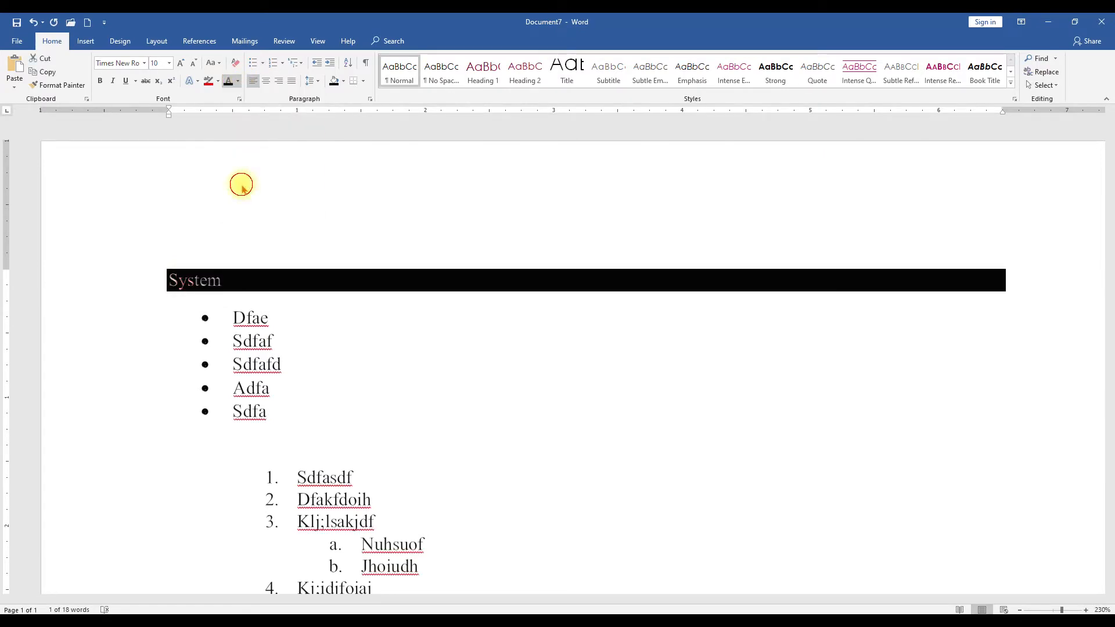
pyautogui.click(238, 318)
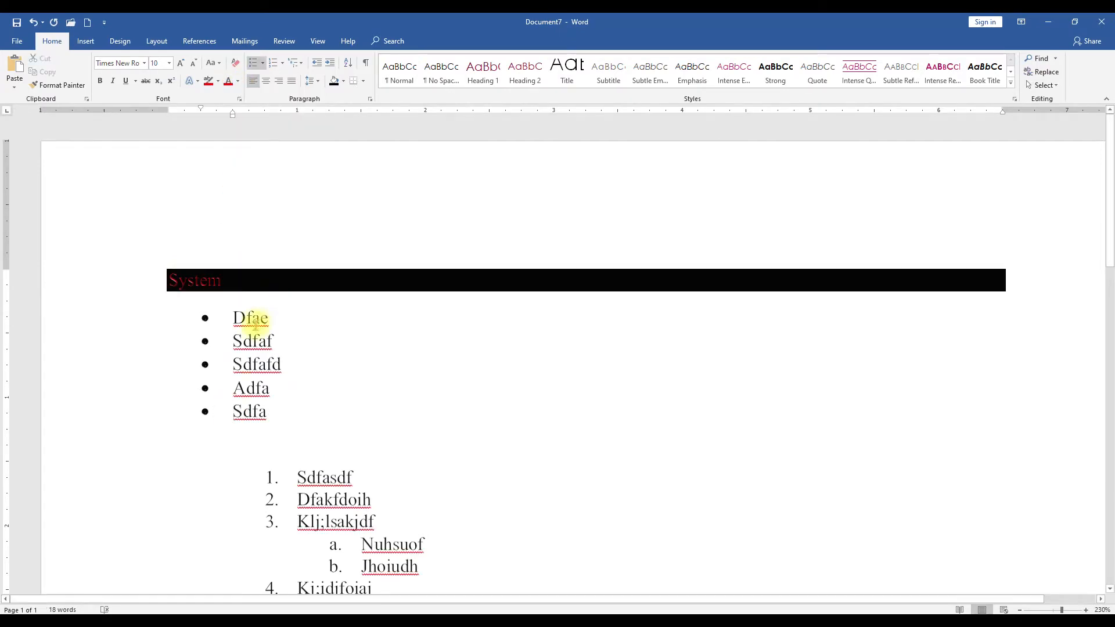
pyautogui.click(333, 81)
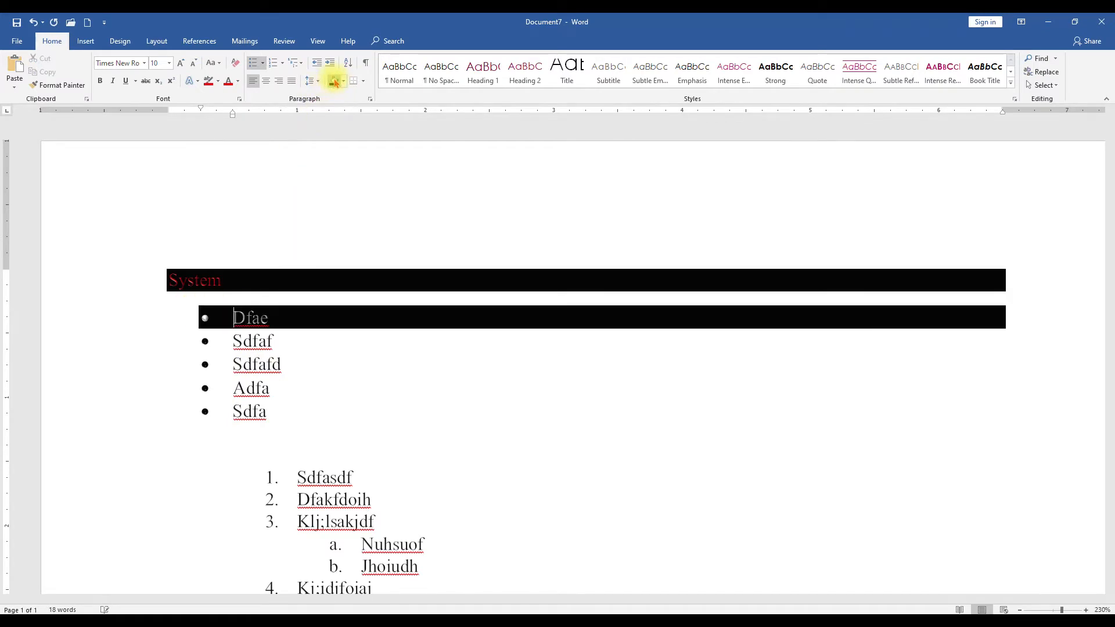
pyautogui.moveTo(192, 341); pyautogui.dragTo(505, 555)
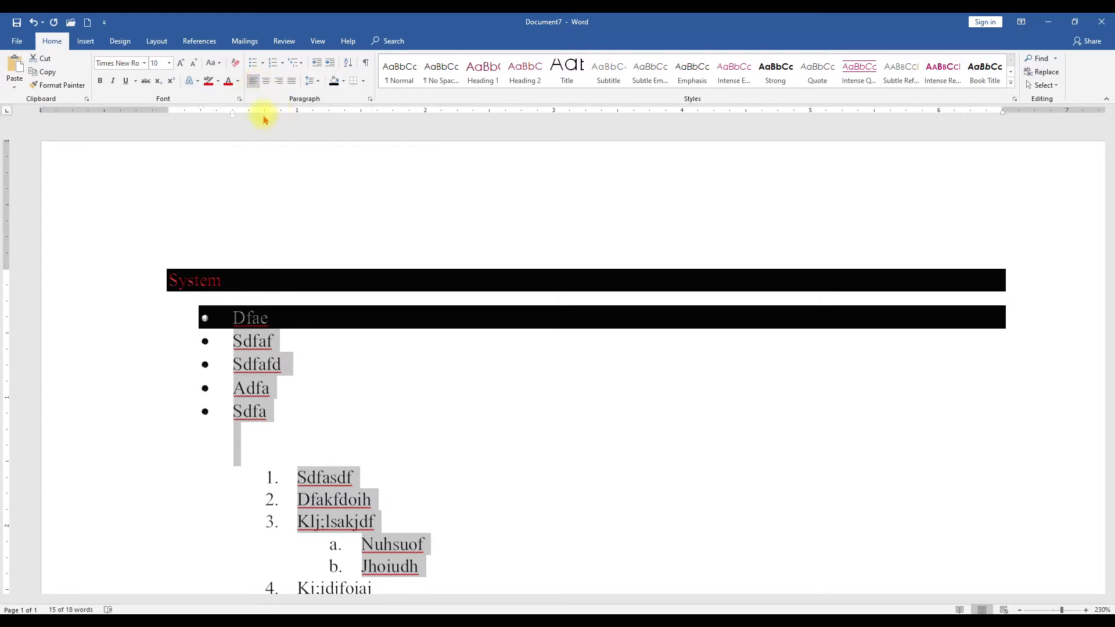
pyautogui.click(245, 270)
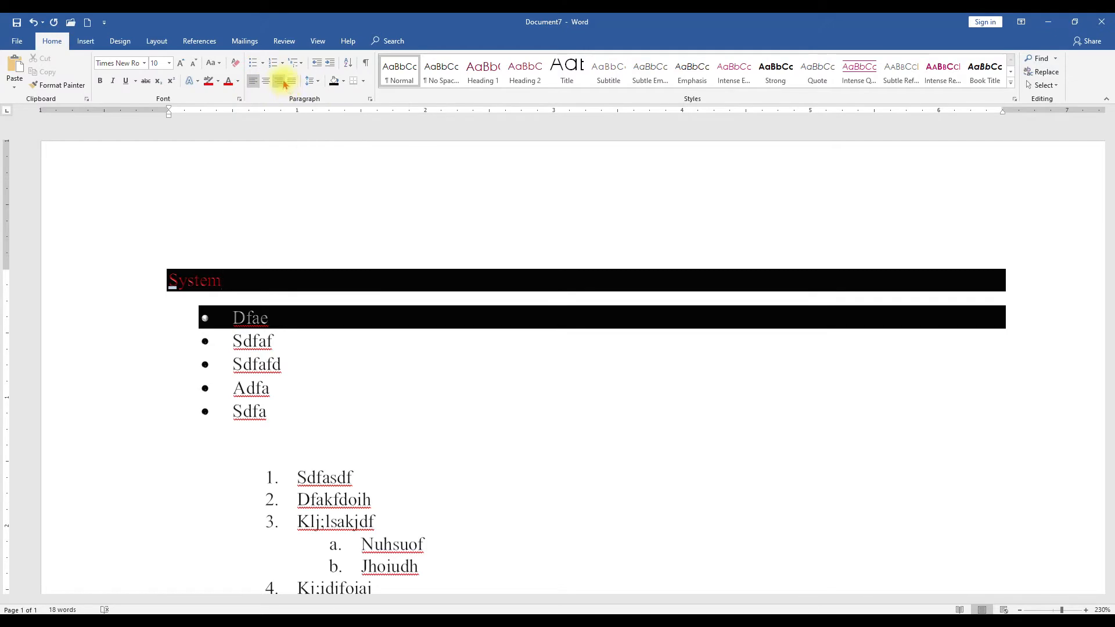
pyautogui.moveTo(177, 265); pyautogui.dragTo(465, 621)
# Step: End the numbered list after item 4 and enter "something" as an ordinary paragraph below it
pyautogui.scroll(-2, 366, 343)
pyautogui.scroll(4, 354, 322)
pyautogui.scroll(-3, 324, 326)
pyautogui.click(332, 261)
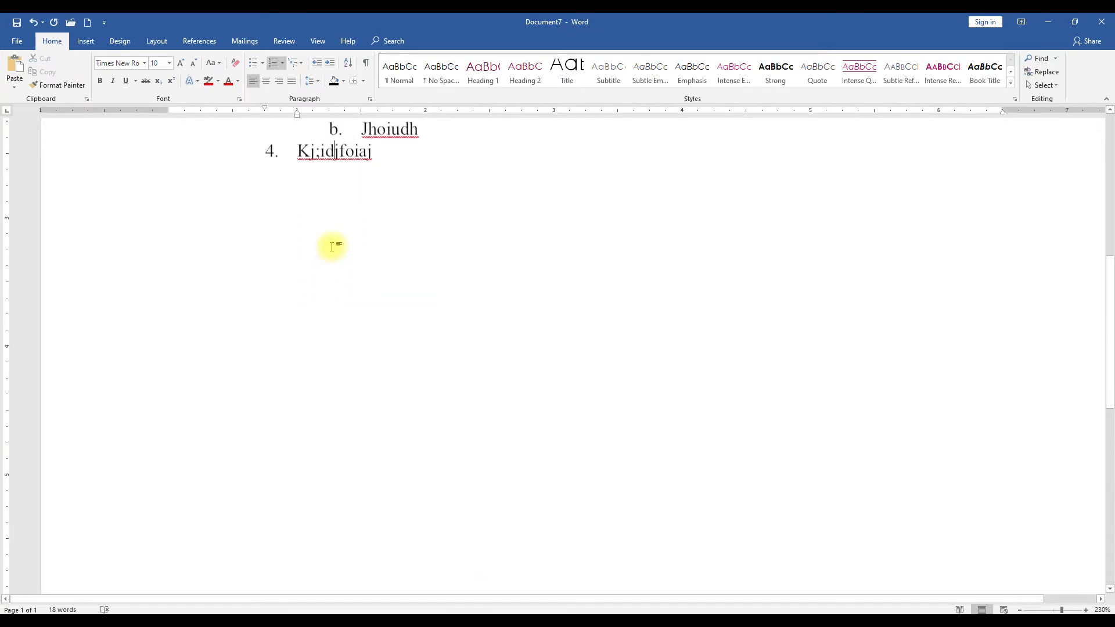
pyautogui.press('Return')
pyautogui.press('Return')
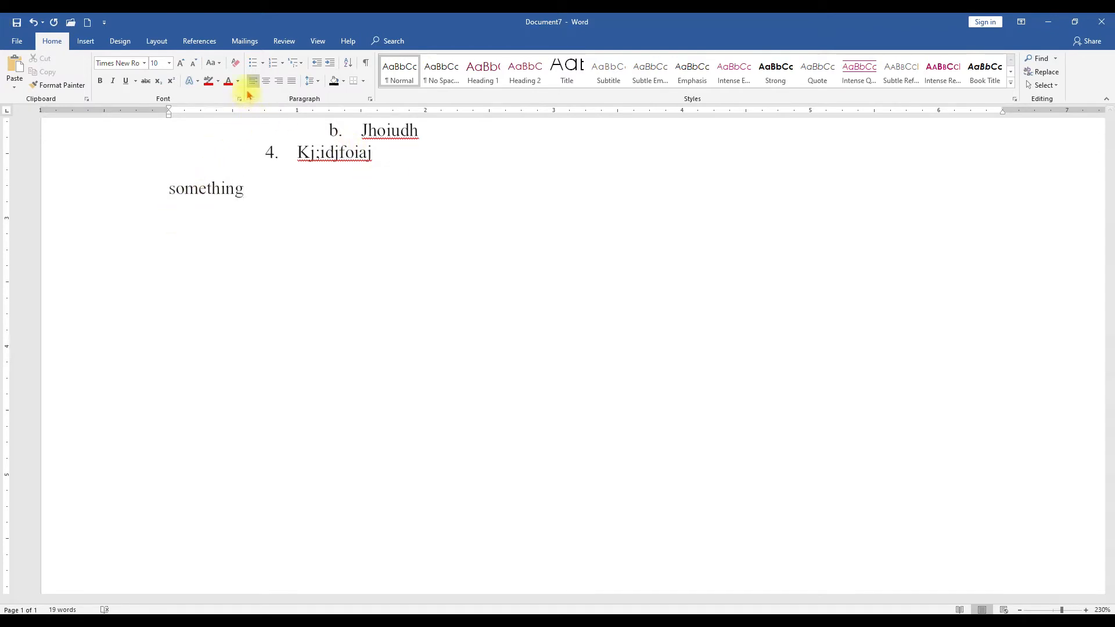
# Step: Try right, centered and justified alignment on the "something" paragraph
pyautogui.click(285, 86)
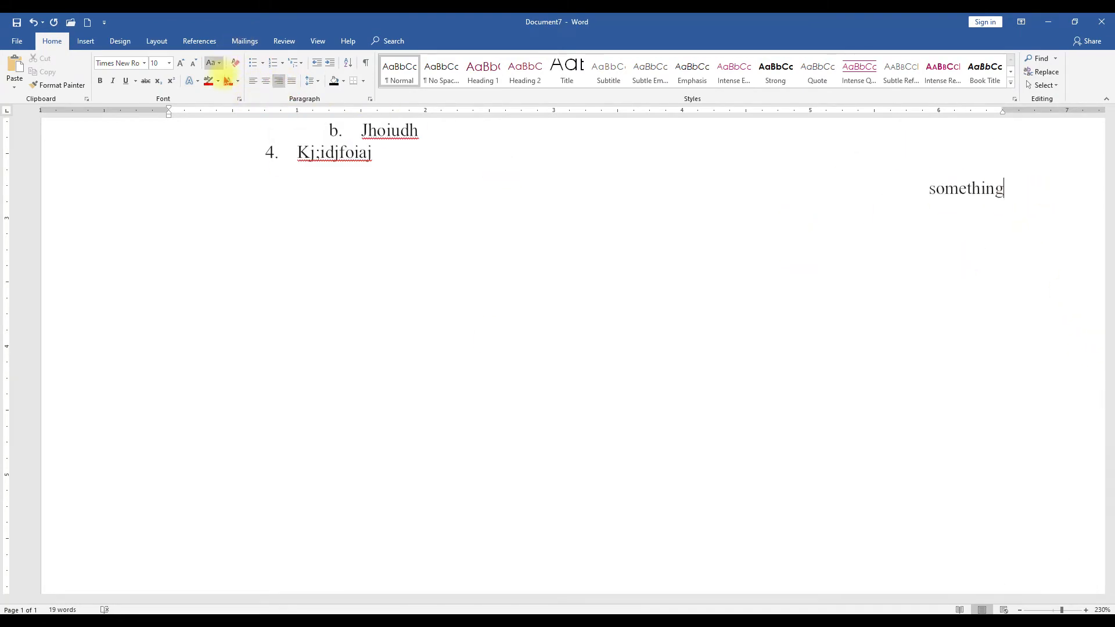
pyautogui.click(267, 85)
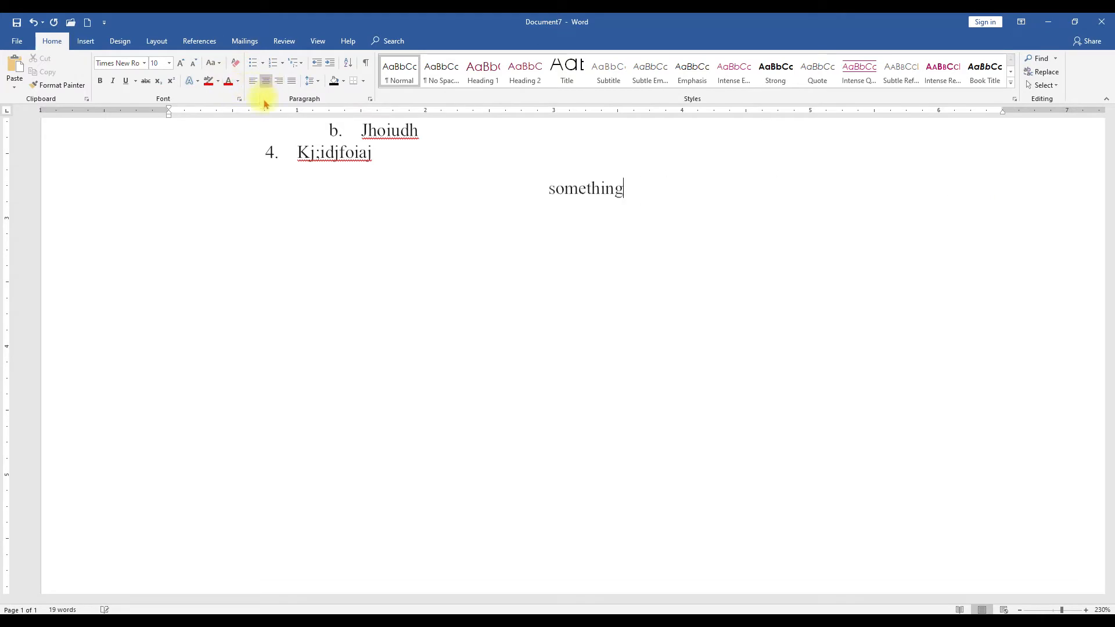
pyautogui.click(291, 85)
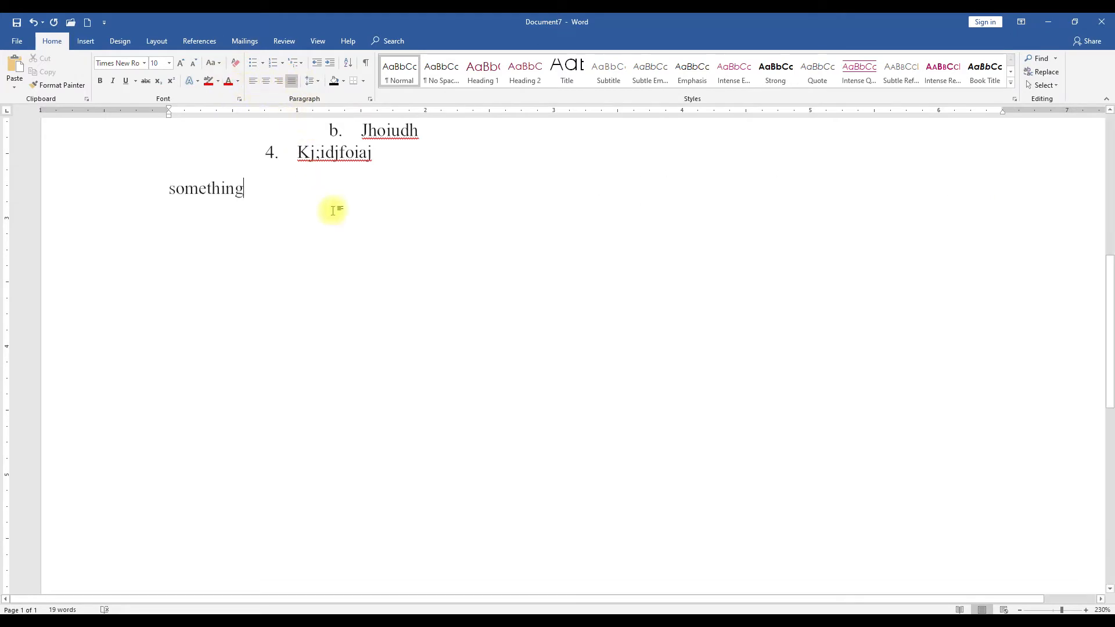
# Step: Apply the Intense Quote style to the "something" paragraph below the numbered list
pyautogui.scroll(4, 340, 223)
pyautogui.scroll(-2, 313, 415)
pyautogui.scroll(5, 302, 348)
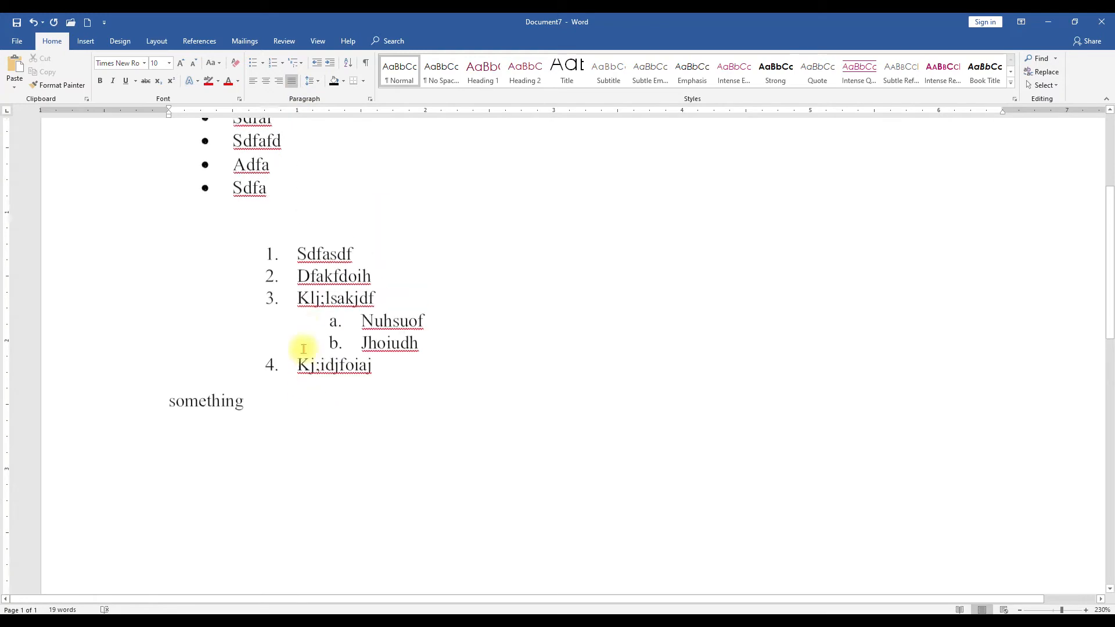
pyautogui.scroll(-8, 303, 348)
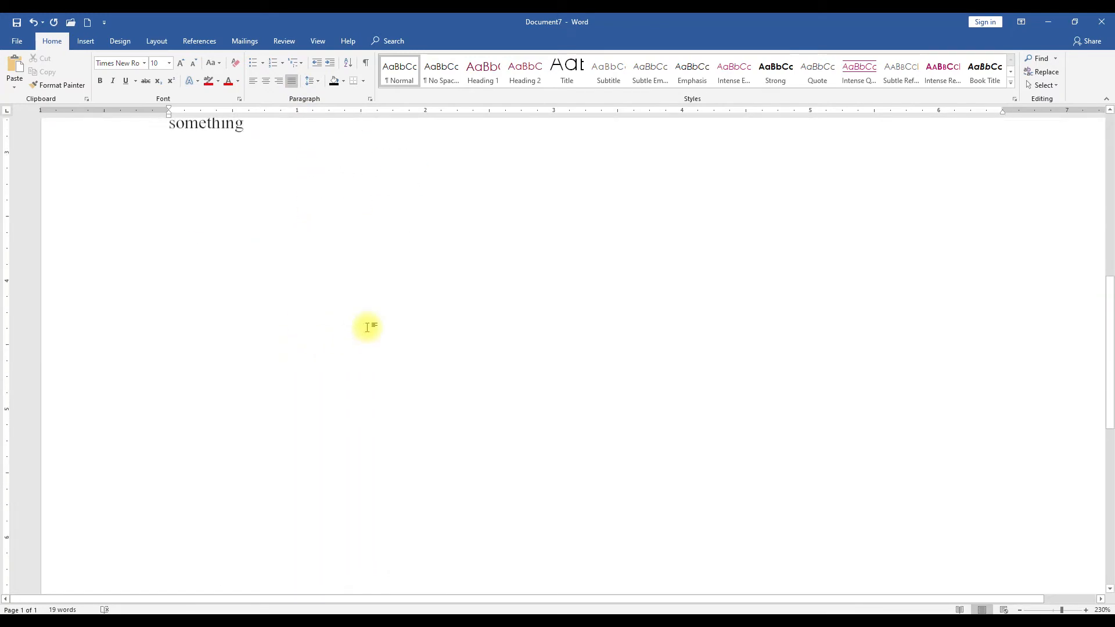
pyautogui.scroll(4, 367, 327)
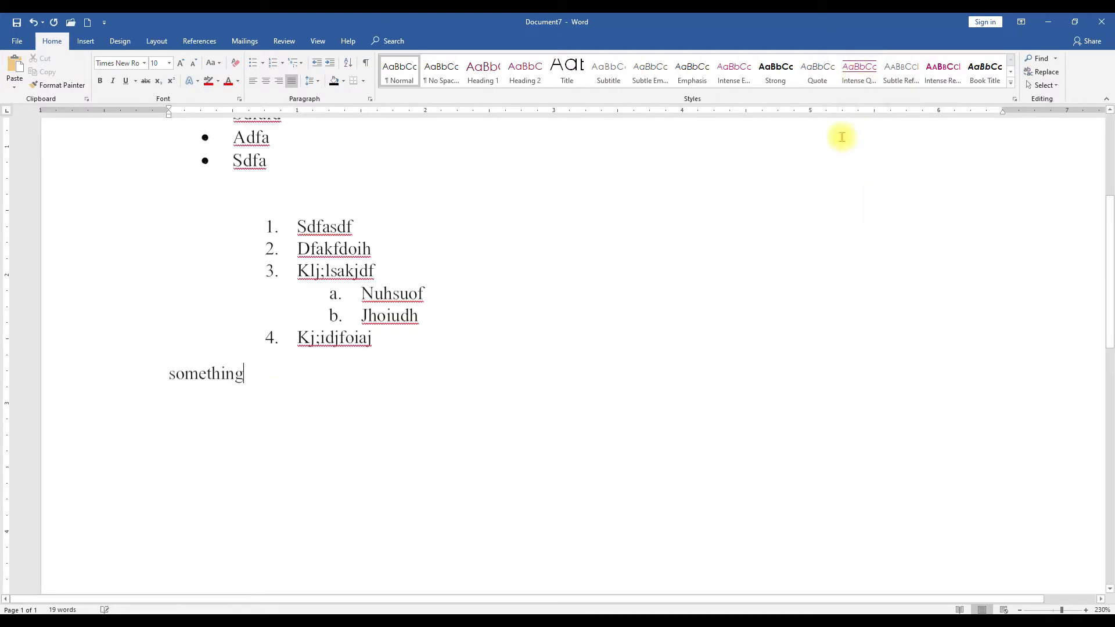
pyautogui.click(860, 73)
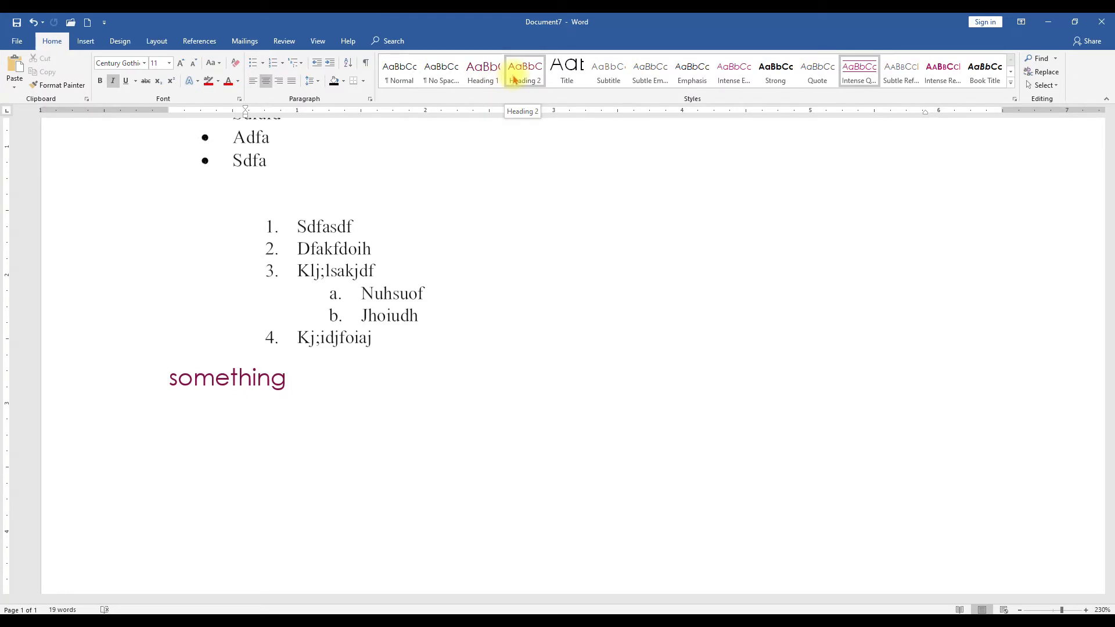
pyautogui.click(366, 295)
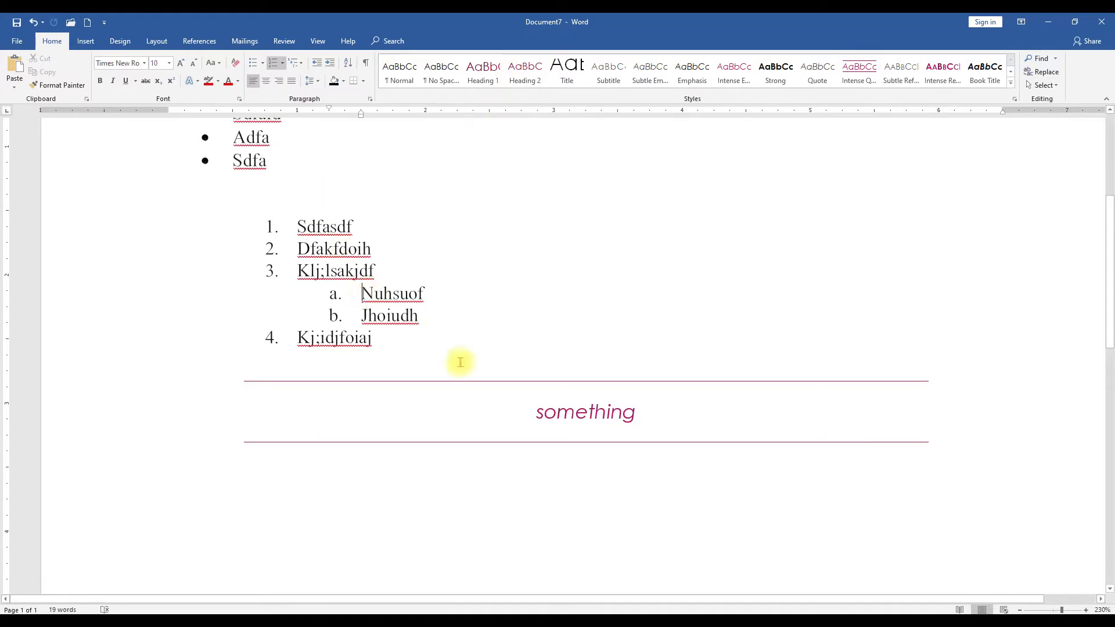
pyautogui.click(573, 423)
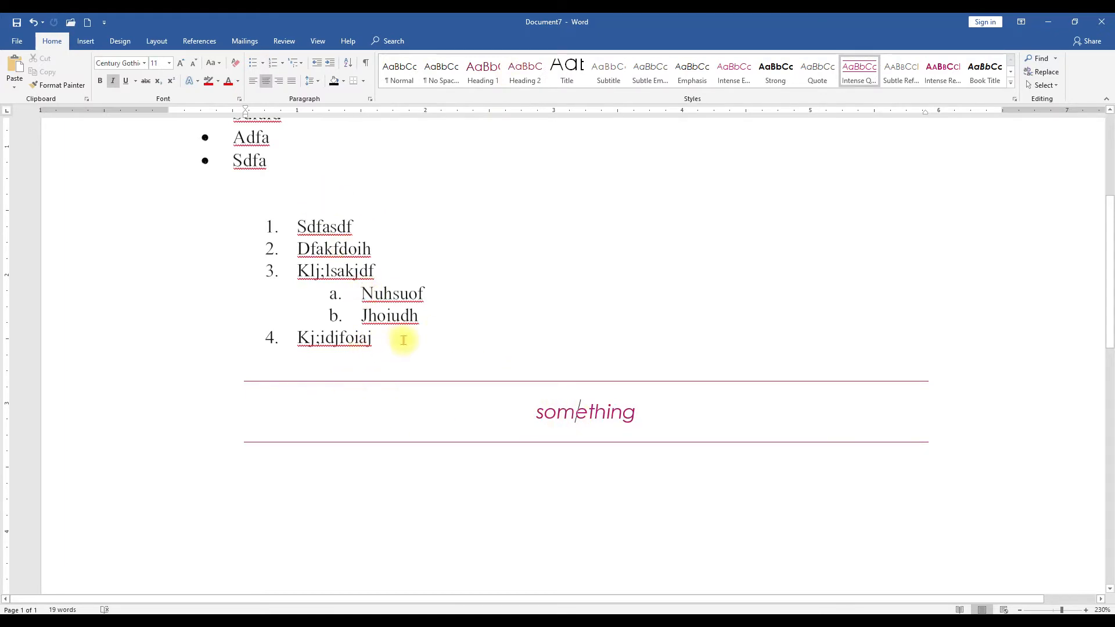
# Step: Apply the Heading 1 style to the numbered items "Dfakfdoih", "Sdfasdf" and "Klj;lsakjdf"
pyautogui.scroll(4, 401, 334)
pyautogui.scroll(-8, 403, 330)
pyautogui.scroll(8, 403, 331)
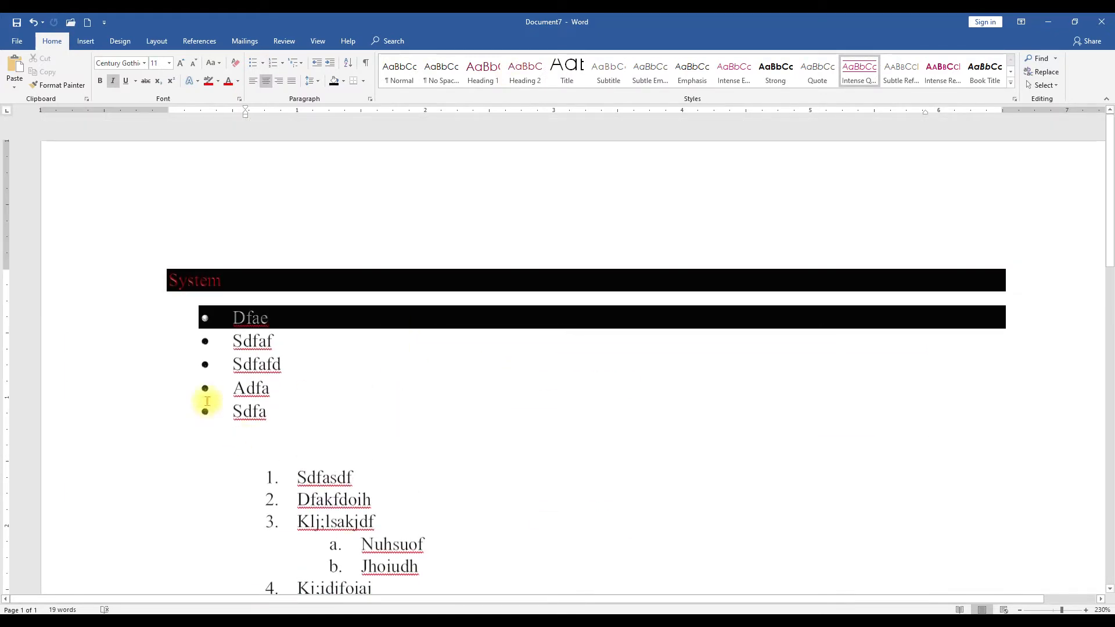
pyautogui.scroll(-2, 257, 449)
pyautogui.click(337, 352)
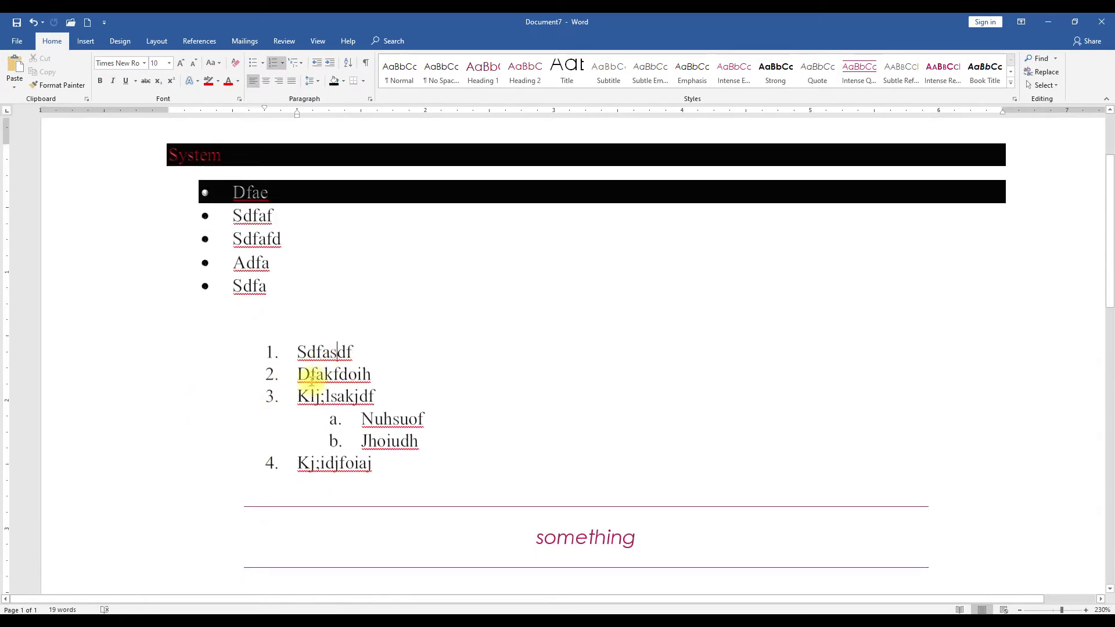
pyautogui.doubleClick(318, 375)
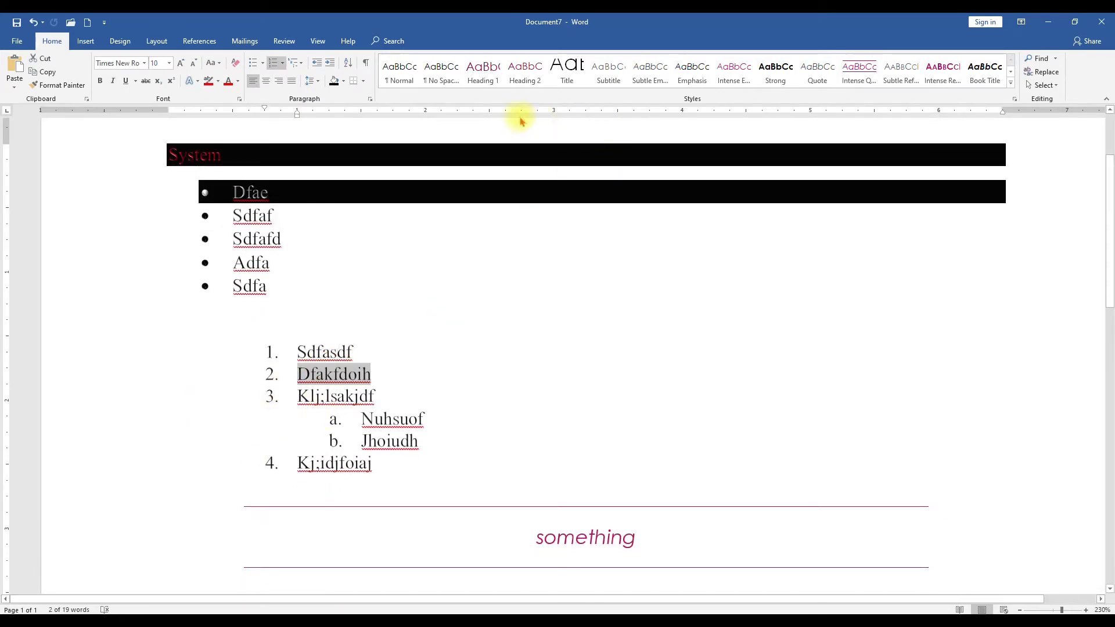
pyautogui.click(484, 77)
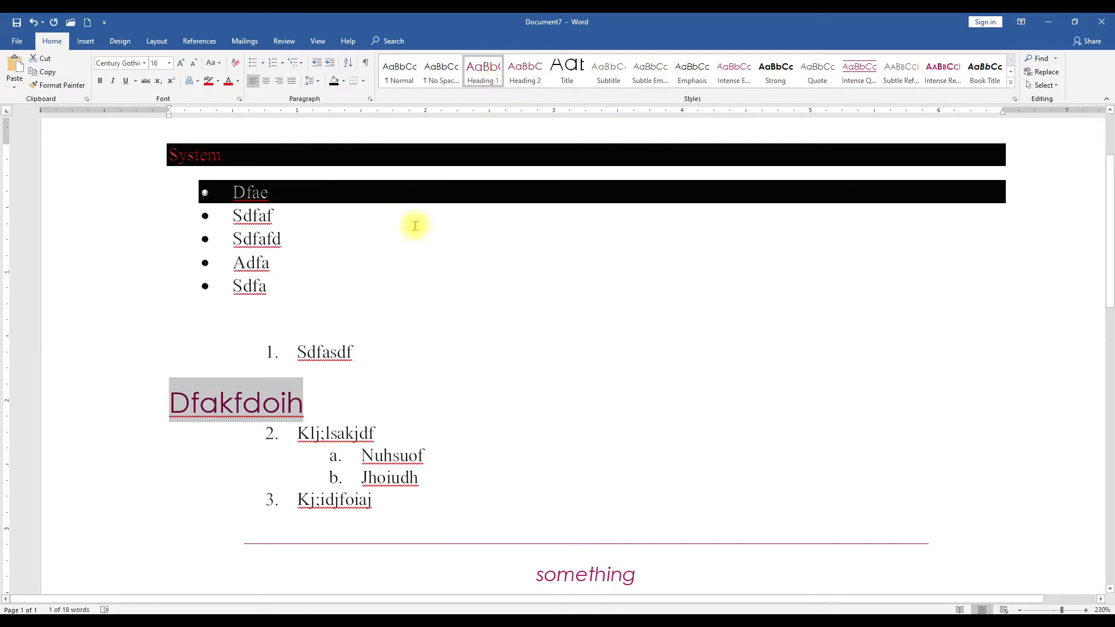
pyautogui.click(328, 350)
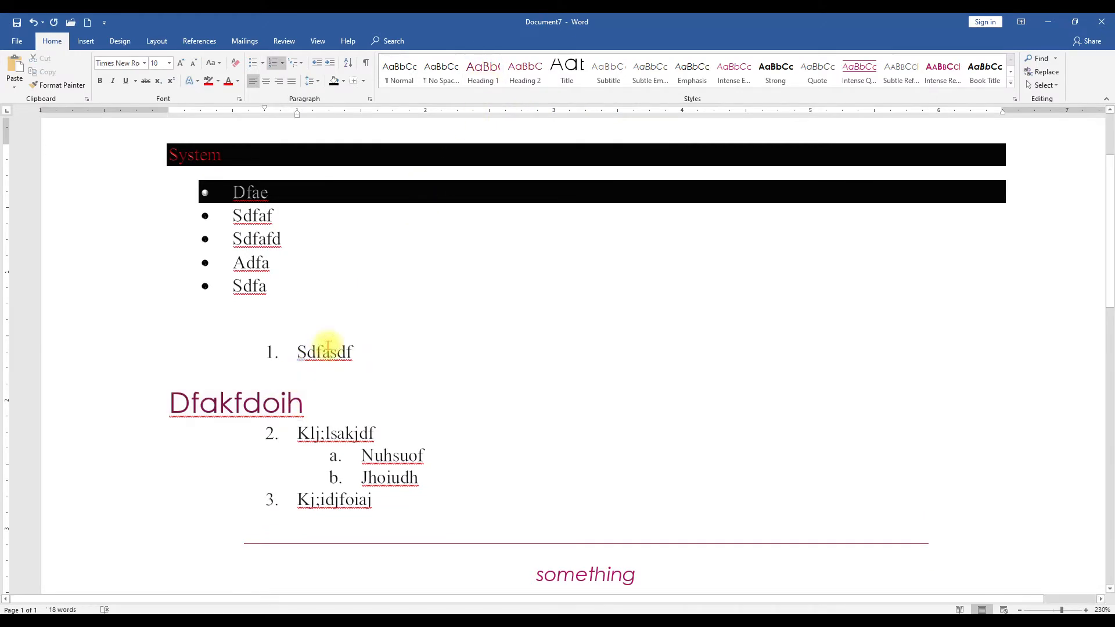
pyautogui.press('F4')
pyautogui.click(339, 470)
pyautogui.press('F4')
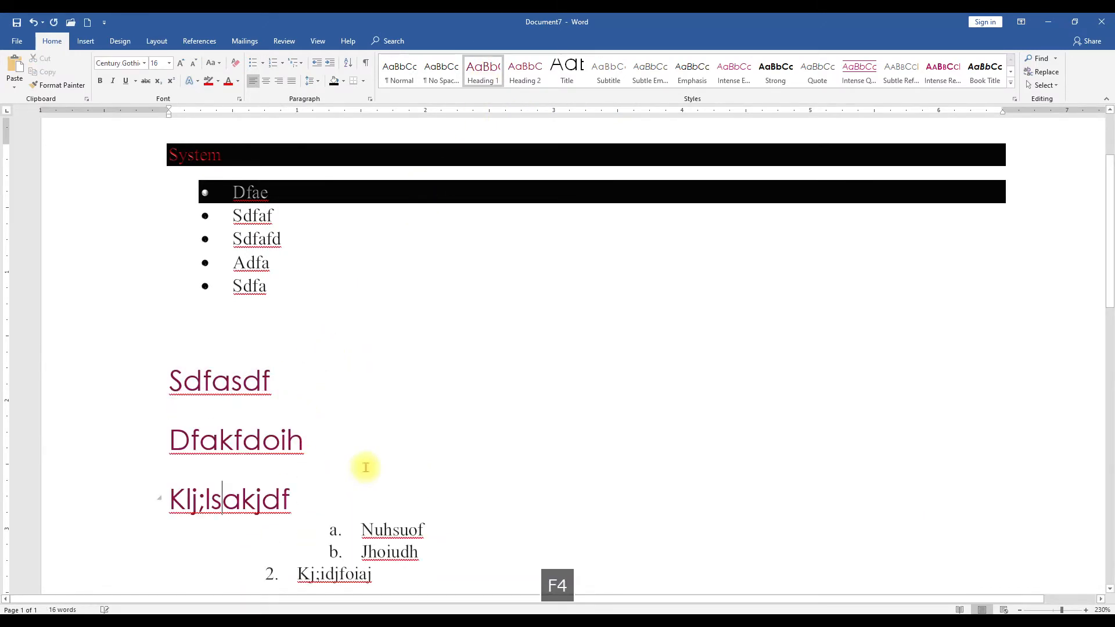
# Step: Apply Heading 2 to the lettered items "Nuhsuof" and "Jhoiudh", and Heading 3 to "Kj;idjfoiaj"
pyautogui.scroll(-4, 372, 372)
pyautogui.click(385, 278)
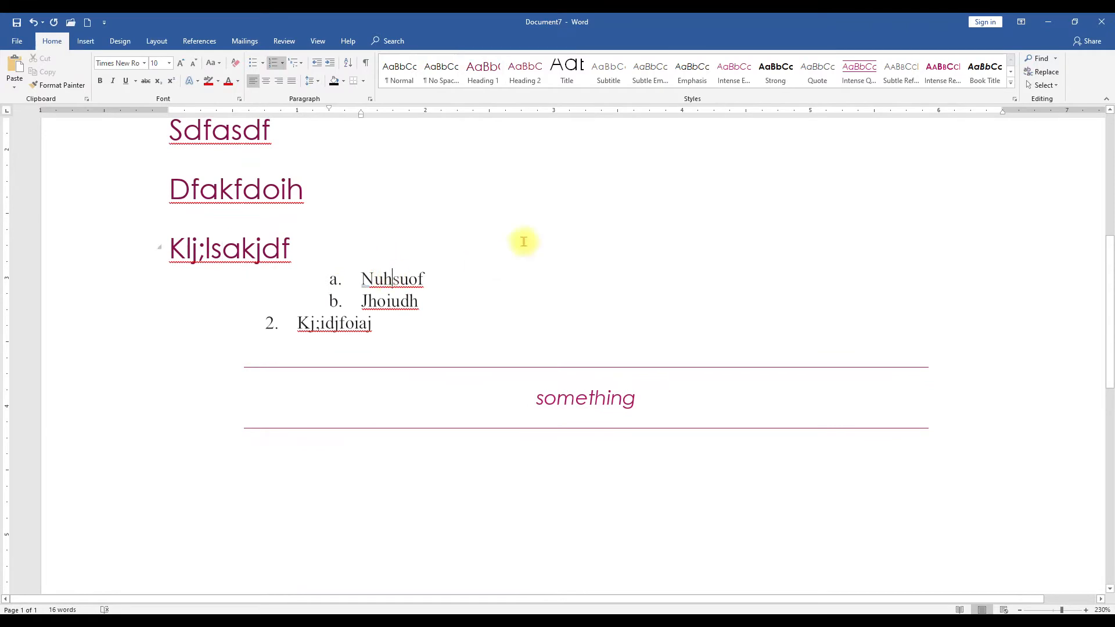
pyautogui.click(521, 85)
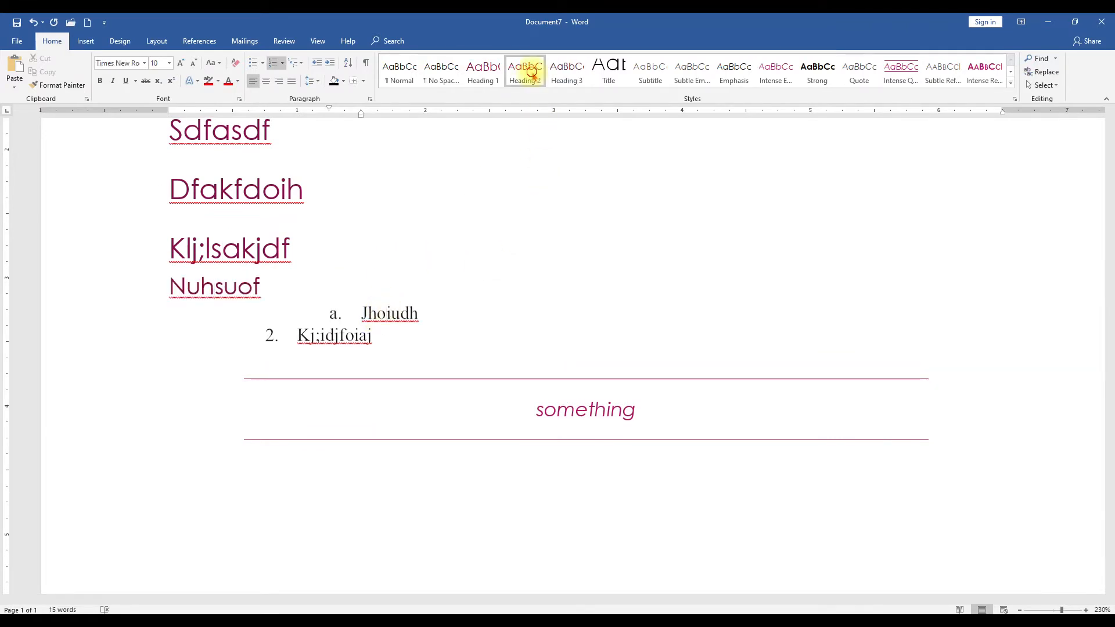
pyautogui.click(531, 72)
pyautogui.click(335, 348)
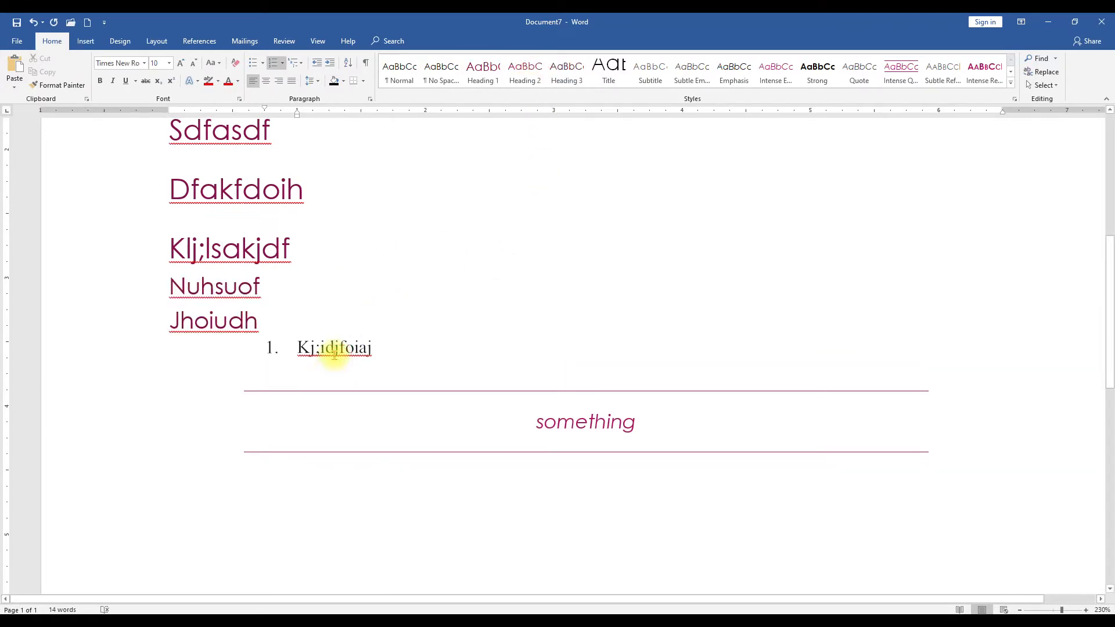
pyautogui.click(568, 72)
# Step: Insert three blank paragraphs above "System" at the start of the document
pyautogui.scroll(5, 523, 171)
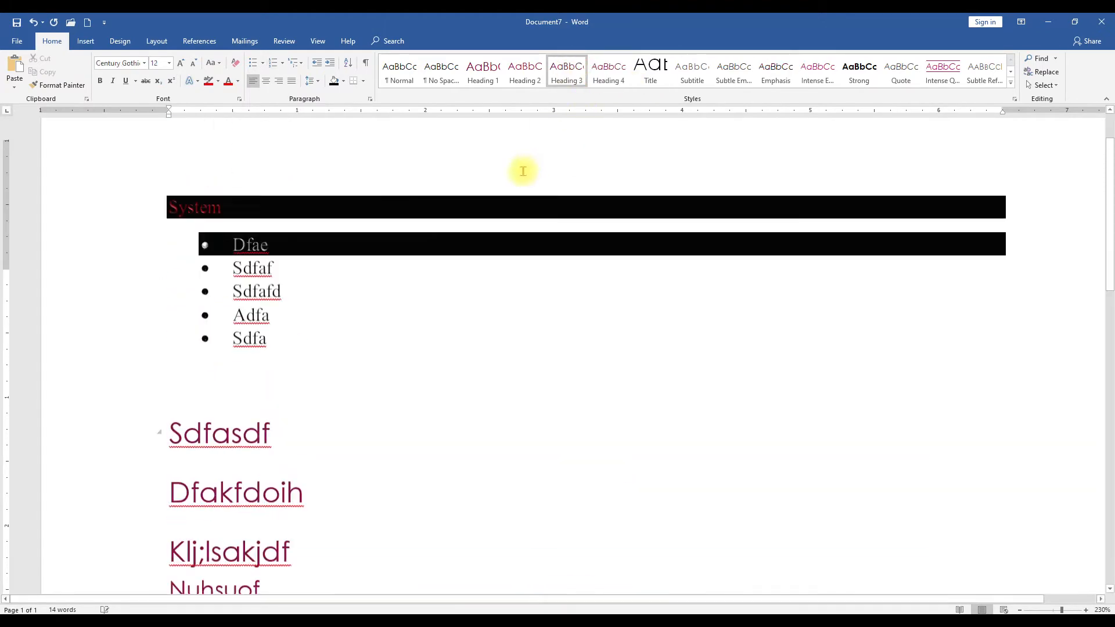
pyautogui.scroll(1, 522, 171)
pyautogui.click(255, 261)
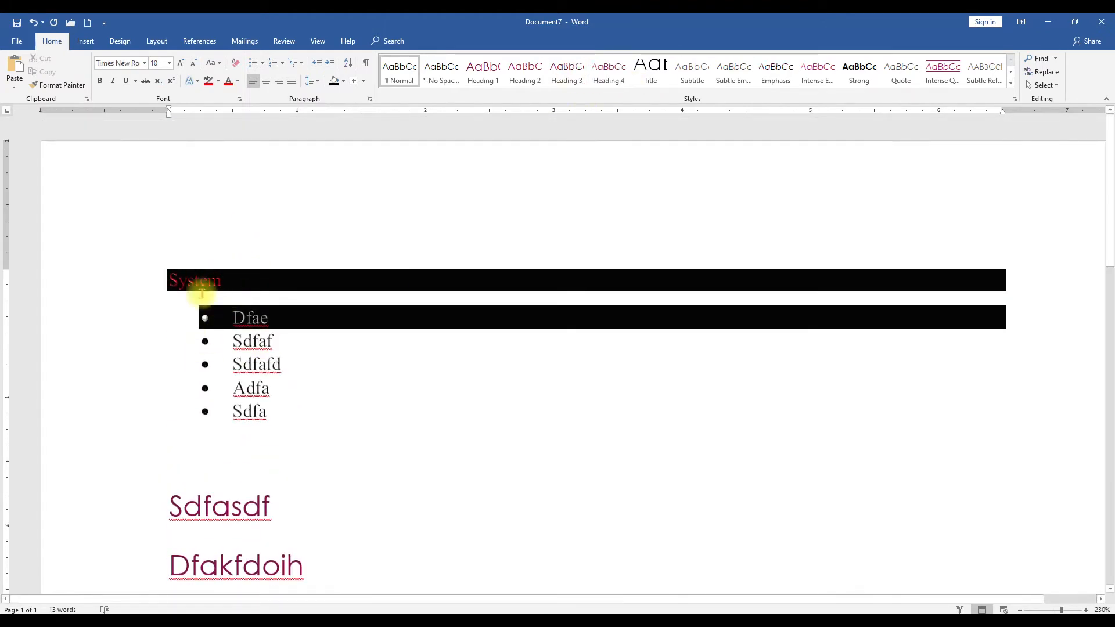
pyautogui.moveTo(180, 270); pyautogui.dragTo(167, 276)
pyautogui.press('Return')
pyautogui.press('Return')
pyautogui.press('Return')
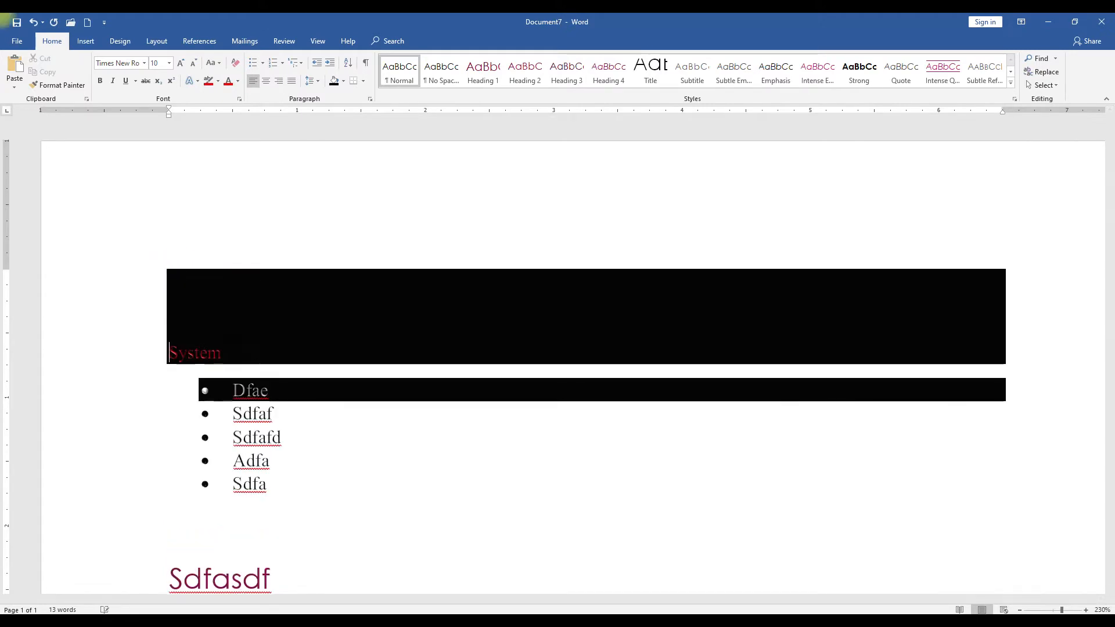
# Step: Remove the black shading from the "System" paragraph and the blank paragraphs above it
pyautogui.click(144, 319)
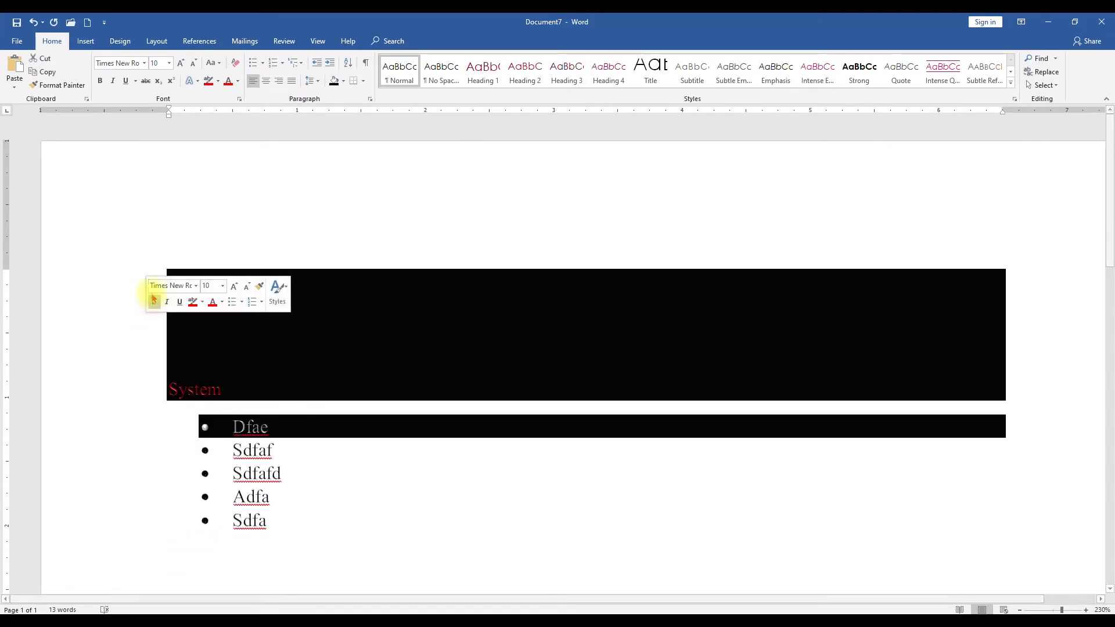
pyautogui.click(98, 388)
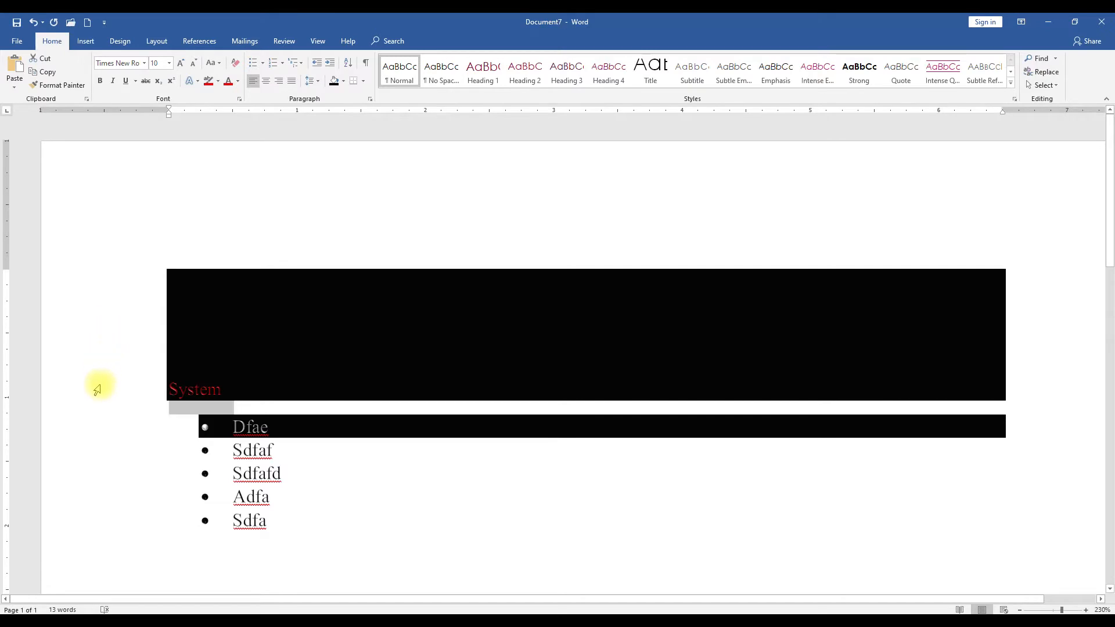
pyautogui.click(343, 80)
pyautogui.click(333, 108)
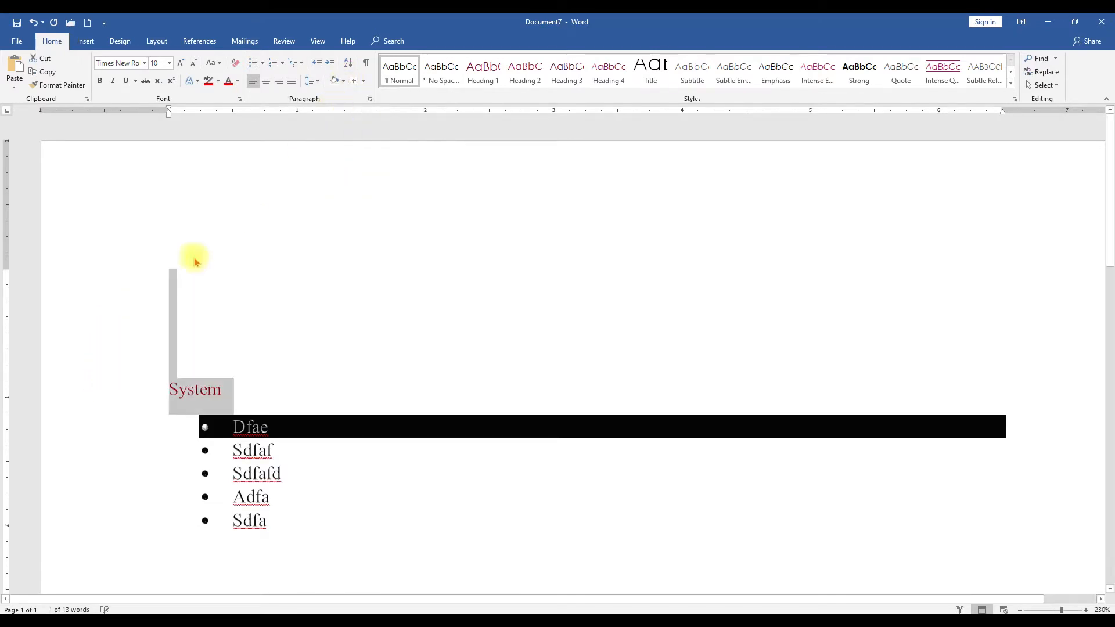
# Step: Insert an Automatic Table 1 table of contents at the first blank paragraph of the document
pyautogui.click(194, 257)
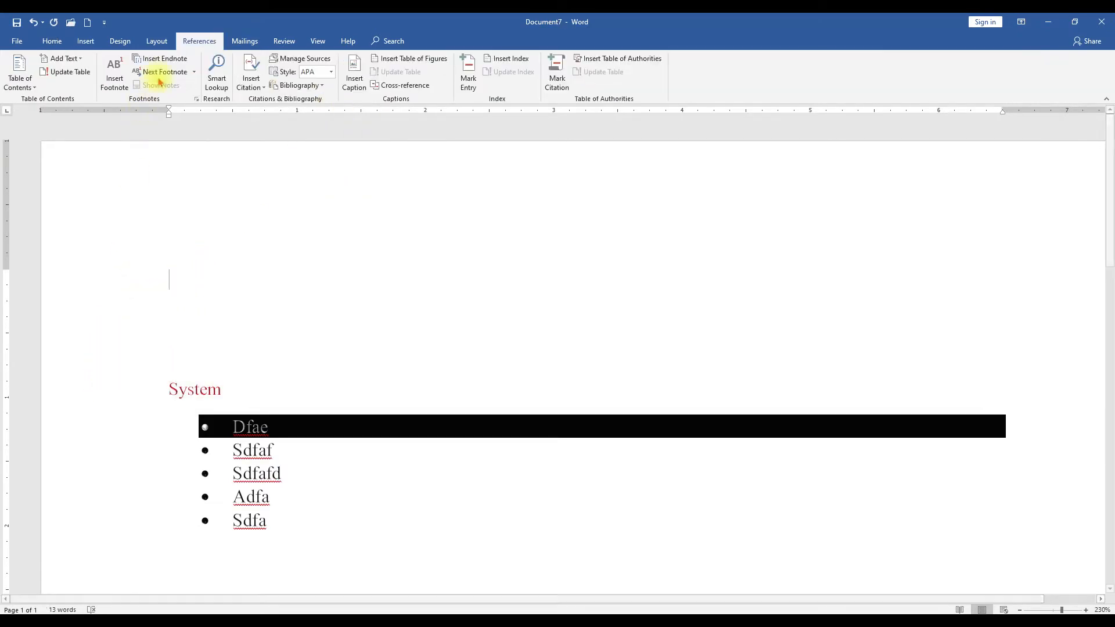
pyautogui.click(50, 41)
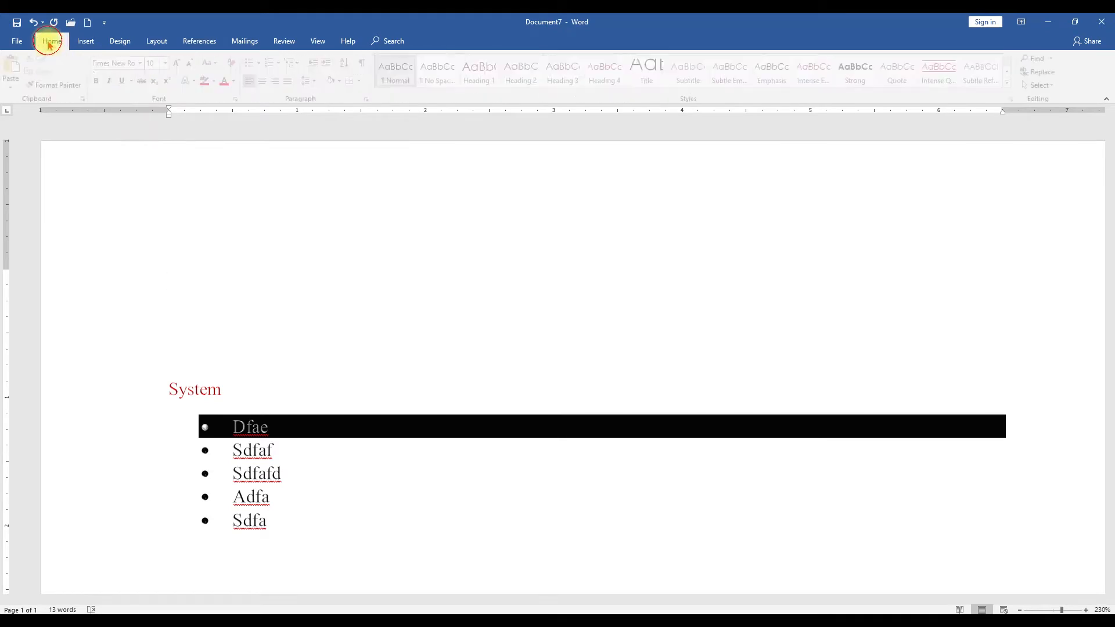
pyautogui.click(196, 43)
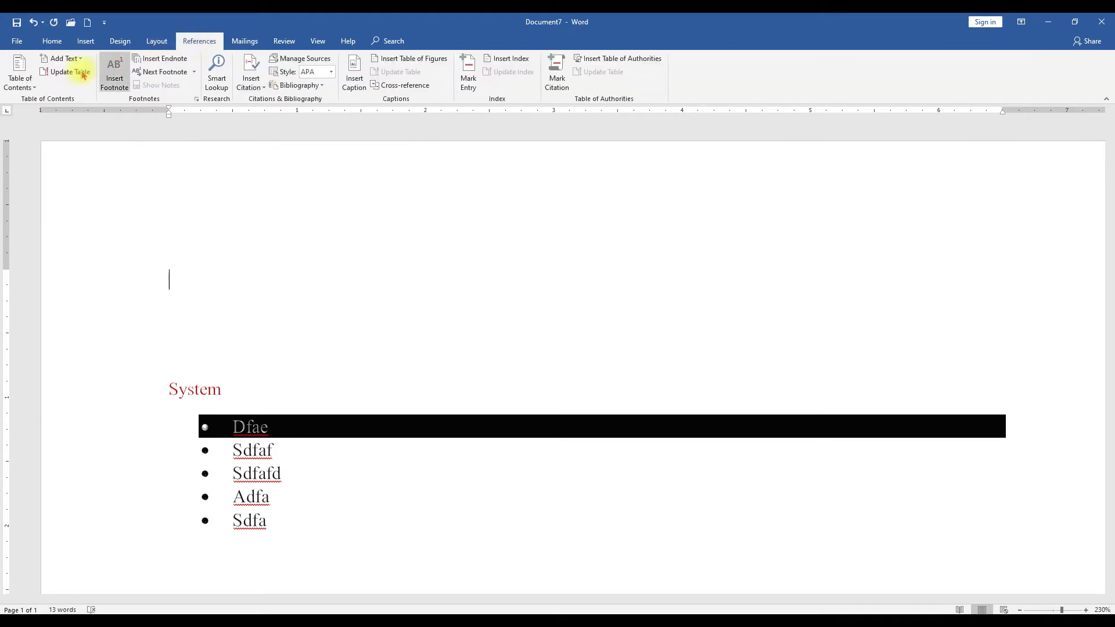
pyautogui.click(30, 86)
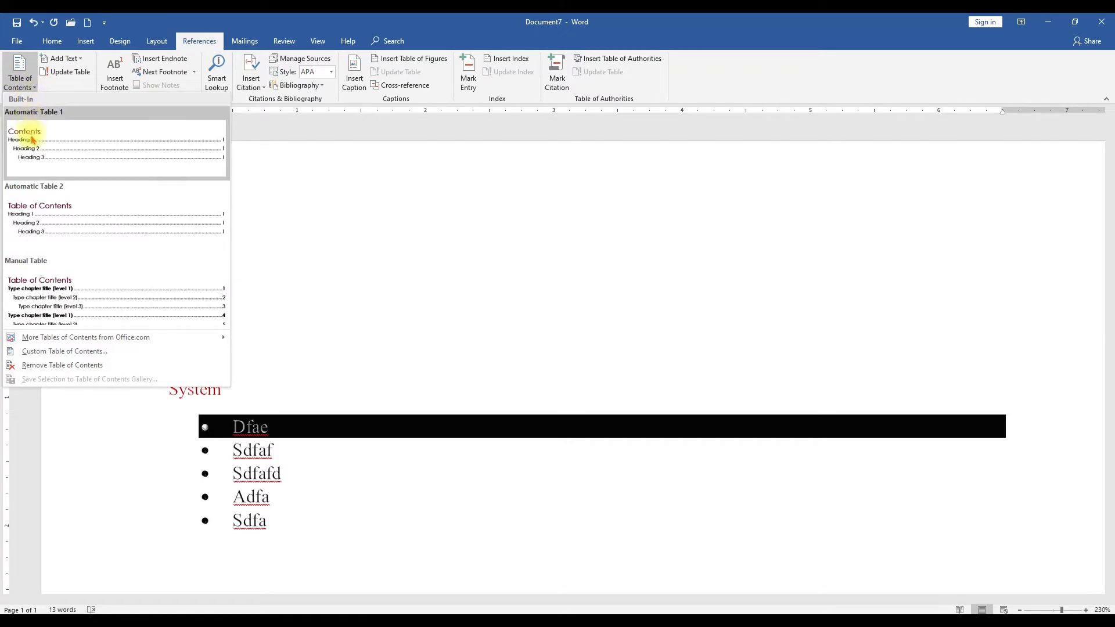
pyautogui.click(57, 162)
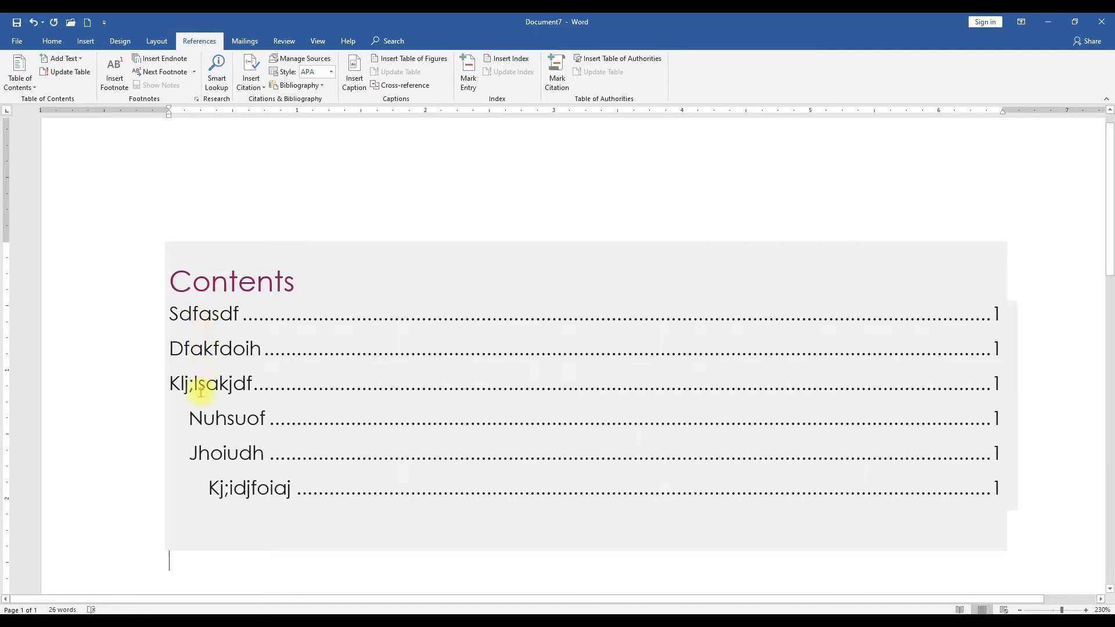
pyautogui.click(223, 420)
pyautogui.click(198, 320)
pyautogui.click(191, 347)
pyautogui.click(215, 418)
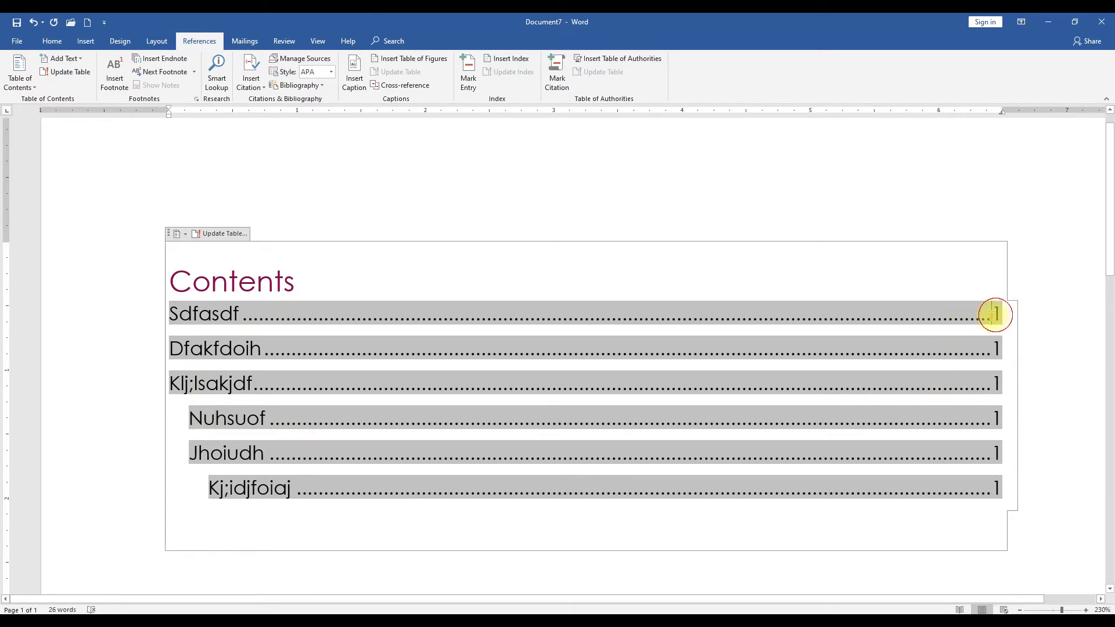
# Step: Insert enough blank paragraphs between the "Dfakfdoih" and "Klj;lsakjdf" headings to push "Klj;lsakjdf" onto the second page
pyautogui.scroll(-15, 995, 314)
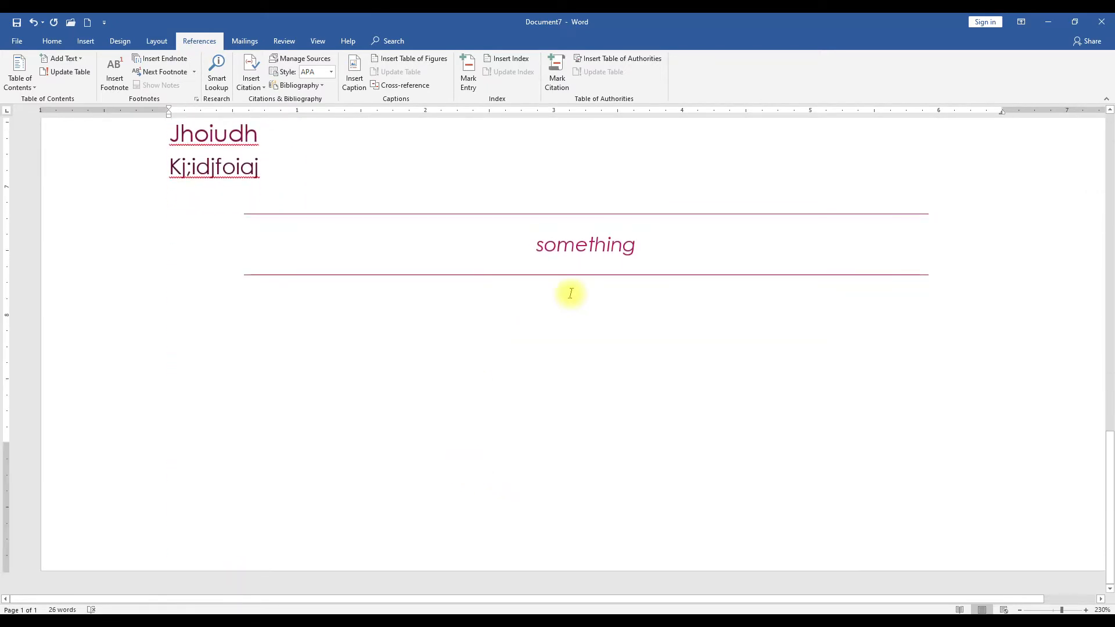
pyautogui.scroll(6, 571, 293)
pyautogui.click(230, 436)
pyautogui.click(318, 392)
pyautogui.press('Return')
pyautogui.press('Return')
pyautogui.press('Return')
pyautogui.press('Return')
pyautogui.press('Return')
pyautogui.press('Return')
pyautogui.press('Return')
pyautogui.press('Return')
pyautogui.press('Return')
pyautogui.press('Return')
pyautogui.press('Return')
pyautogui.press('Return')
pyautogui.press('Return')
pyautogui.press('Return')
pyautogui.press('Return')
pyautogui.press('Return')
pyautogui.press('Return')
pyautogui.press('Return')
pyautogui.press('Return')
pyautogui.press('Return')
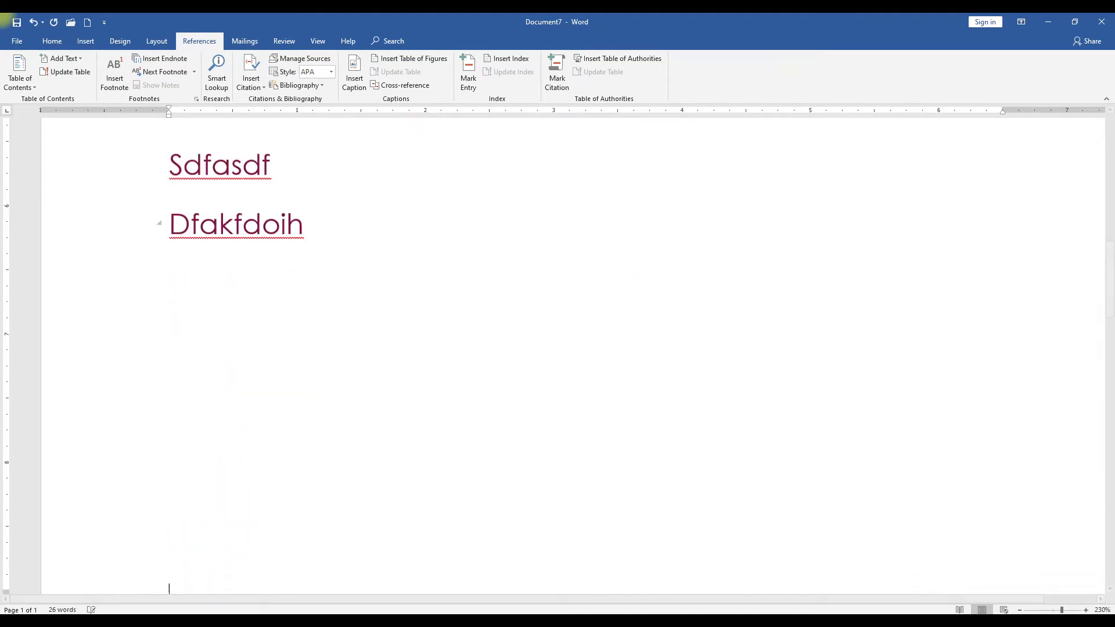
# Step: Update the table of contents using the page numbers only option, and review its entries
pyautogui.scroll(15, 434, 406)
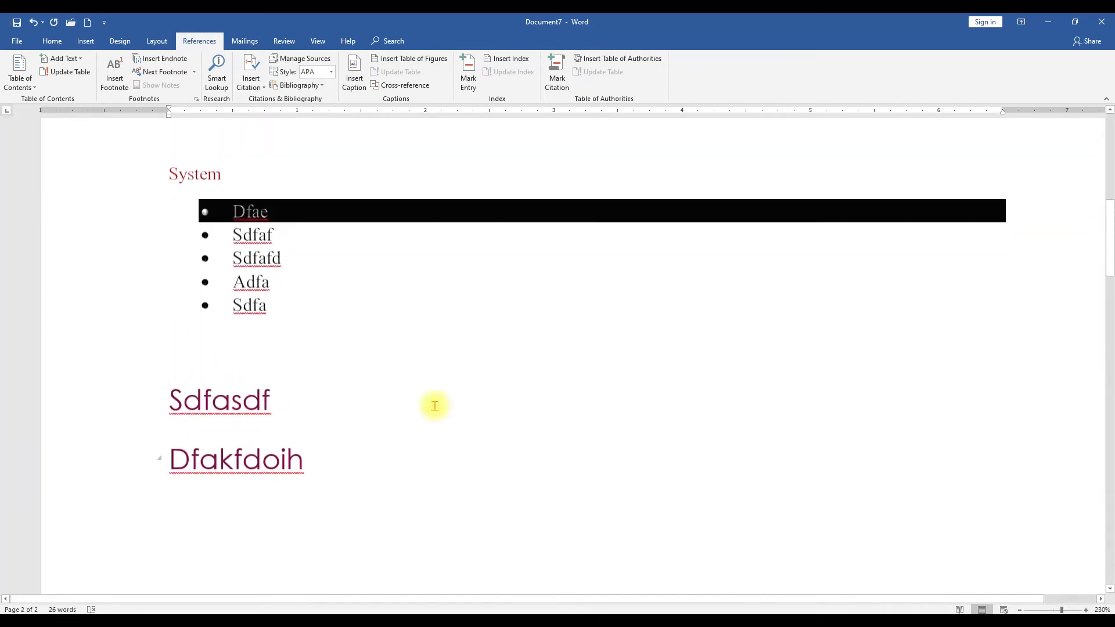
pyautogui.click(290, 414)
pyautogui.click(221, 261)
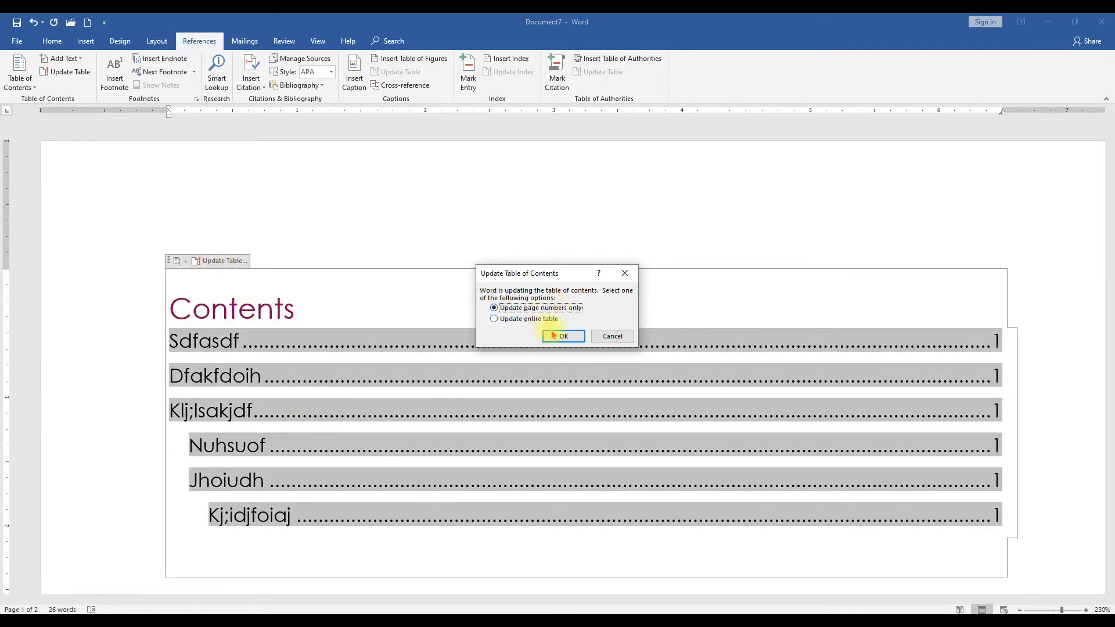
pyautogui.doubleClick(549, 308)
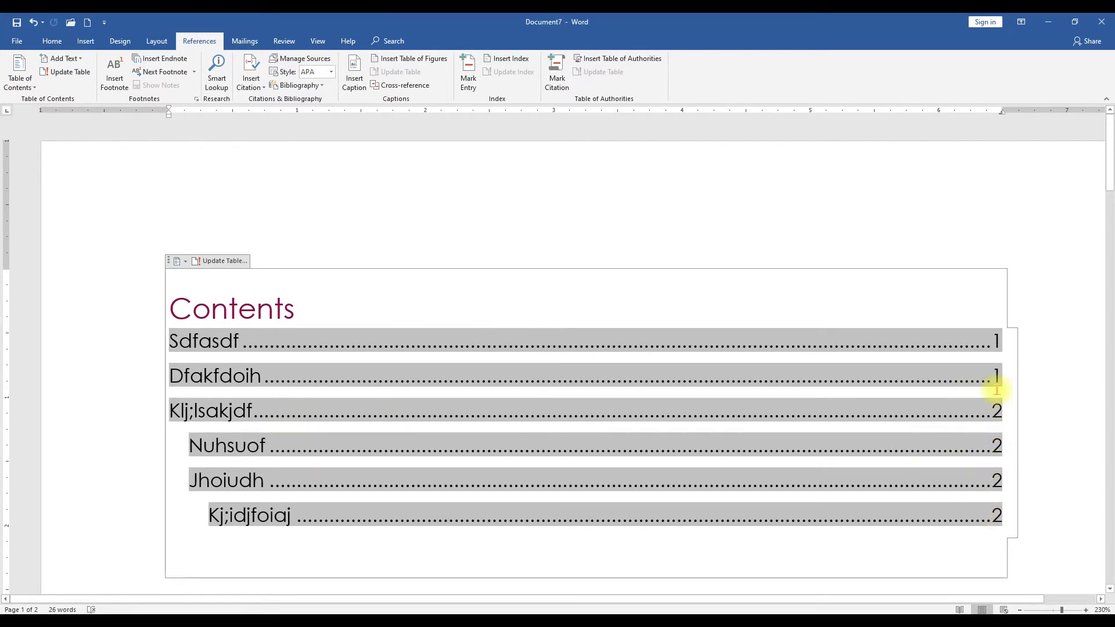
pyautogui.scroll(-2, 1011, 416)
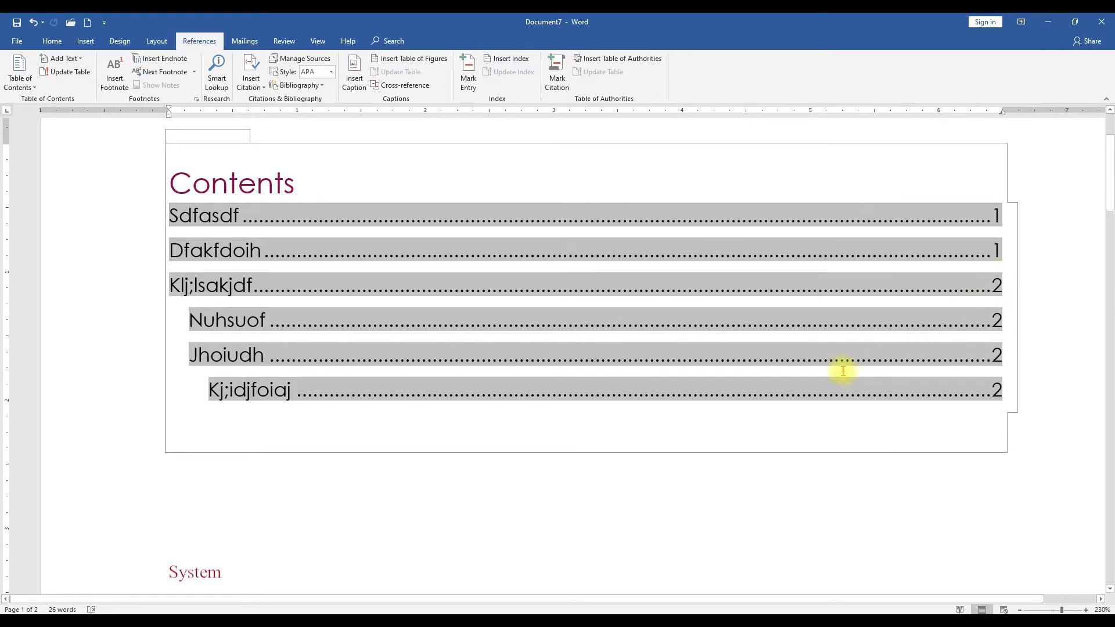
pyautogui.scroll(-2, 830, 367)
pyautogui.scroll(4, 823, 367)
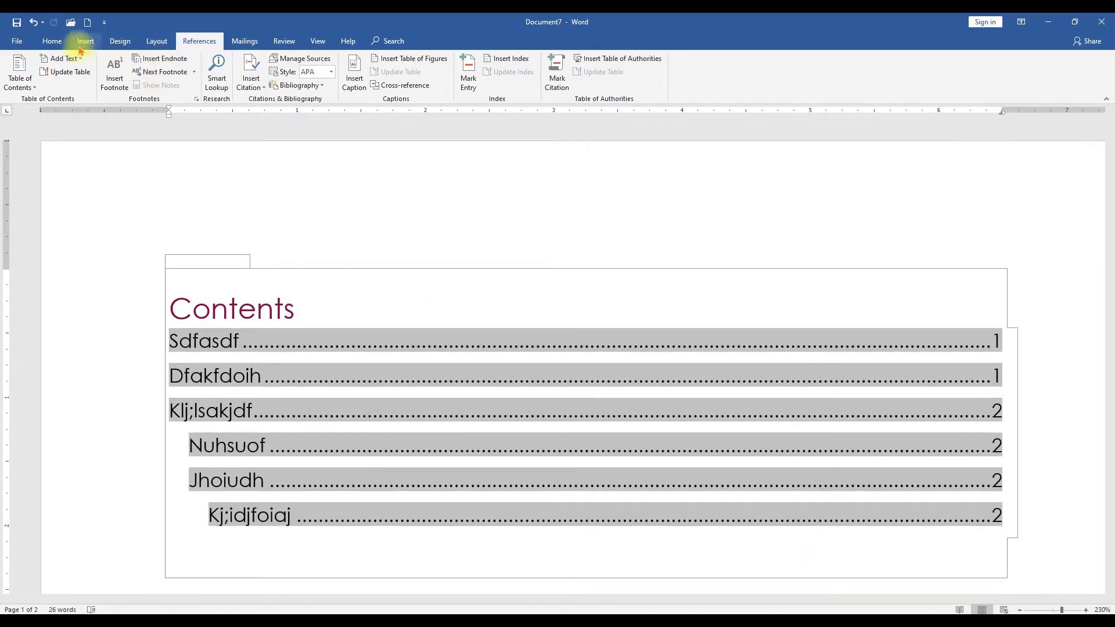
# Step: Search the document for "sdf" with the Find command
pyautogui.click(52, 41)
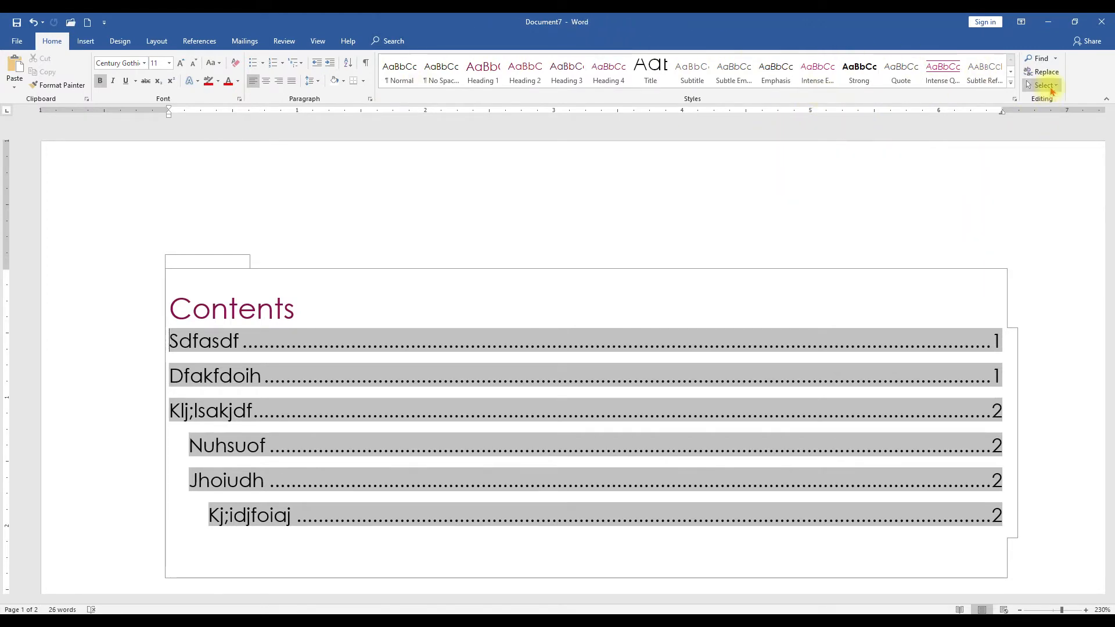
pyautogui.click(1056, 58)
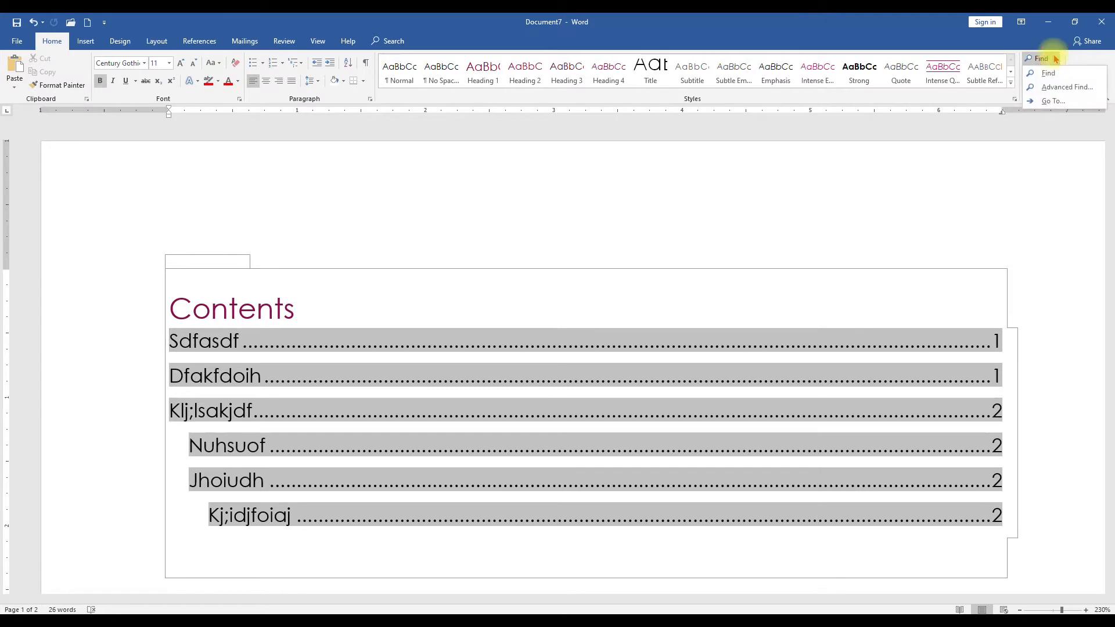
pyautogui.click(1043, 75)
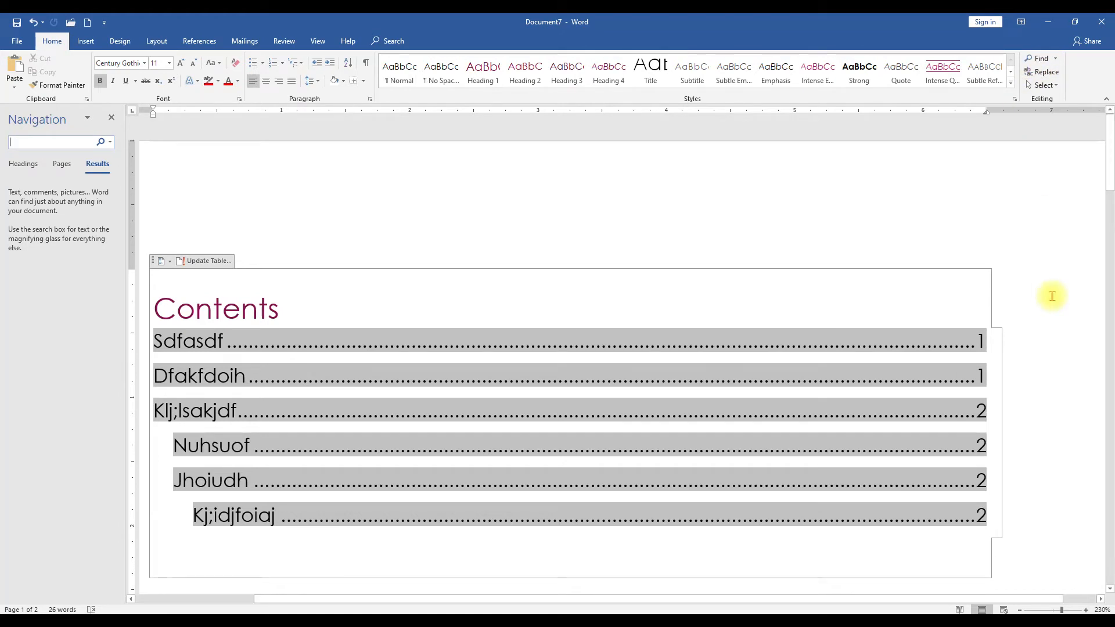
pyautogui.write('sdf')
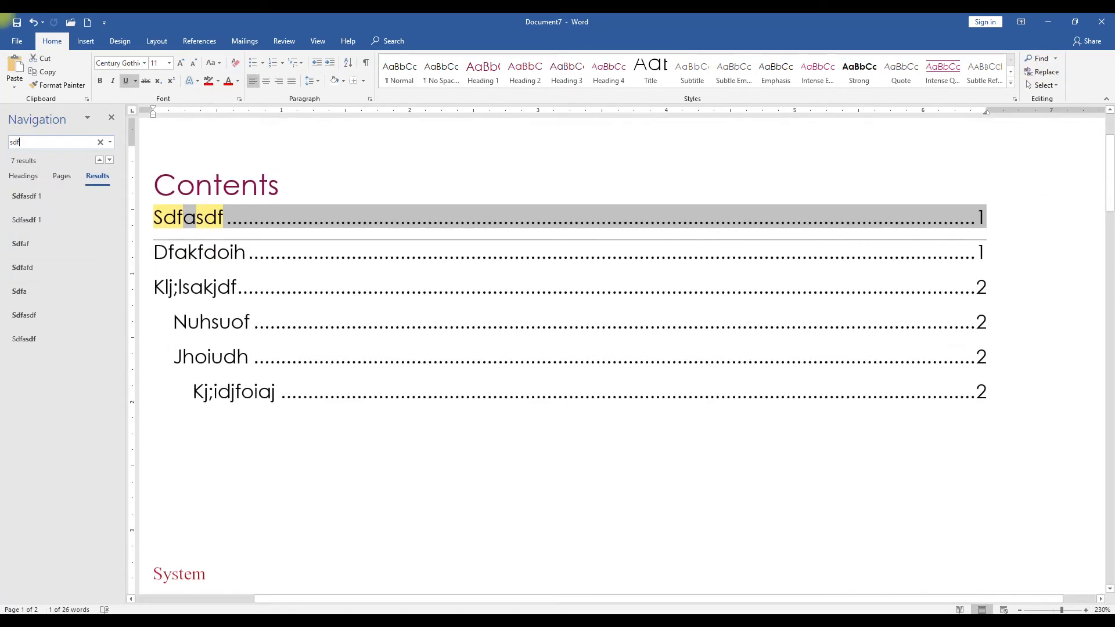
# Step: Step forward through the "sdf" matches to the first match in the "Sdfasdf" heading
pyautogui.click(661, 359)
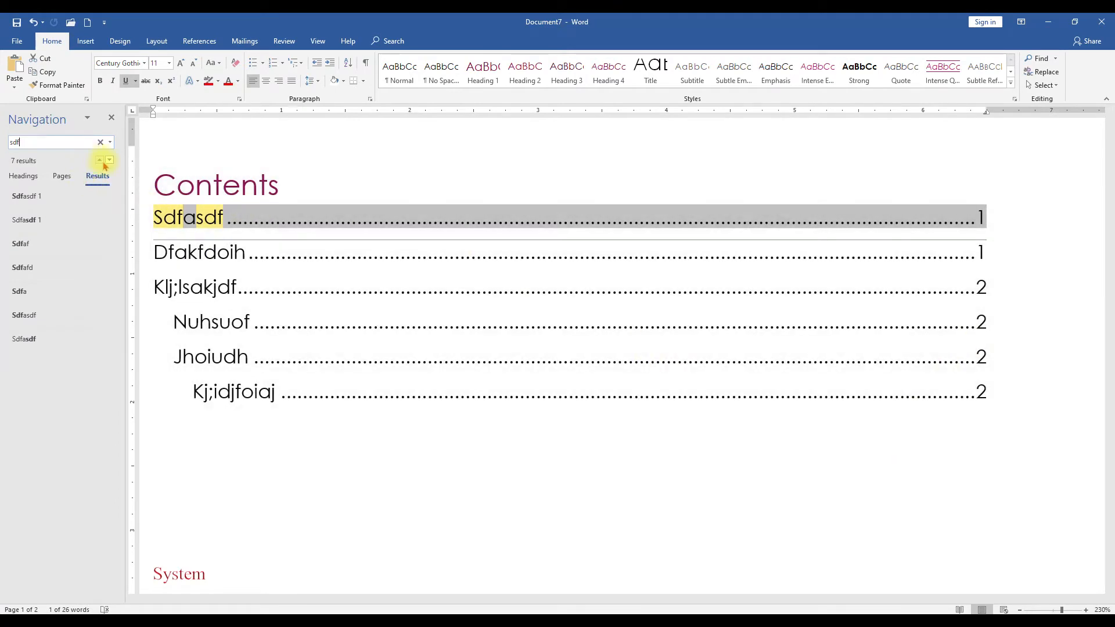
pyautogui.click(109, 160)
pyautogui.click(109, 160)
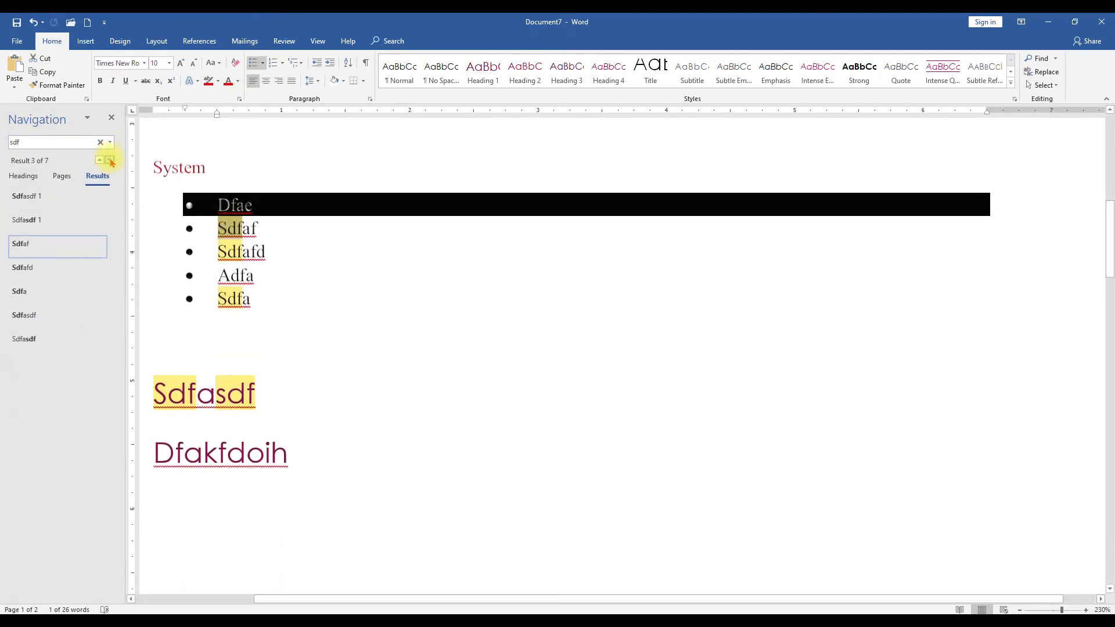
pyautogui.click(110, 160)
pyautogui.click(109, 160)
pyautogui.click(109, 159)
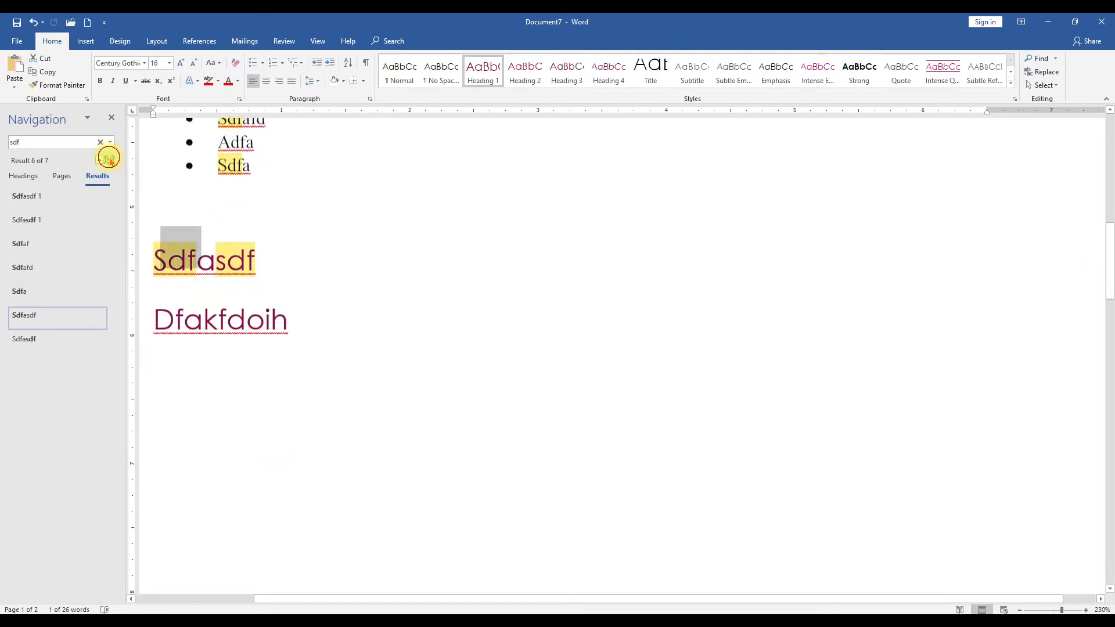
# Step: Step forward through the remaining "sdf" matches and around to the first match in the table of contents
pyautogui.click(110, 160)
pyautogui.click(110, 160)
pyautogui.scroll(3, 356, 321)
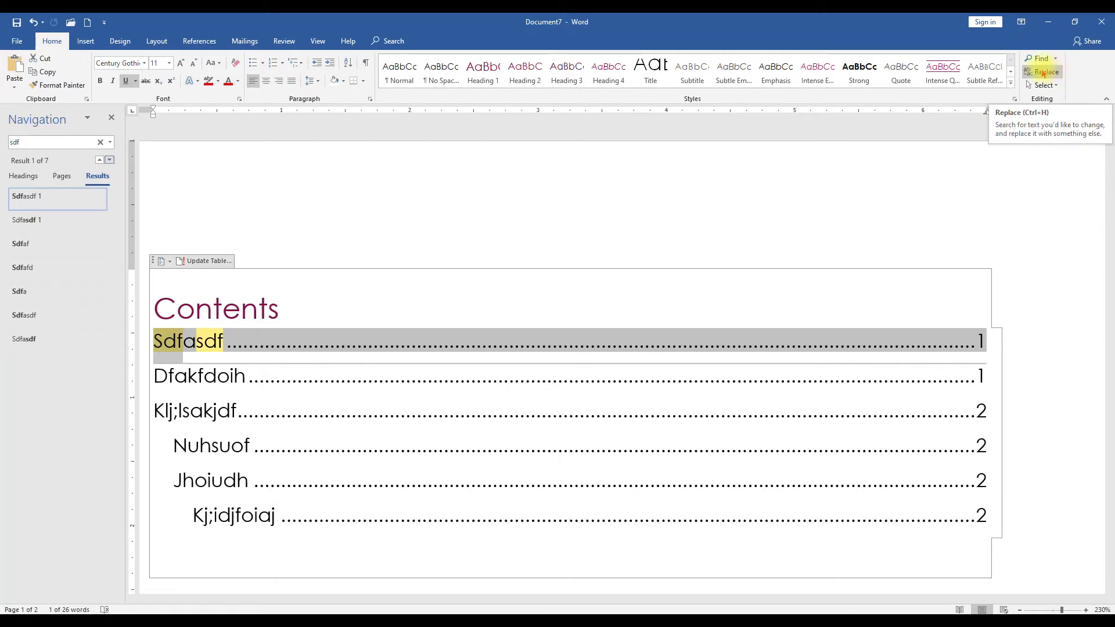
# Step: Replace all occurrences of "Sdf" in the document with "wwwww", continuing the search from the beginning
pyautogui.click(1042, 72)
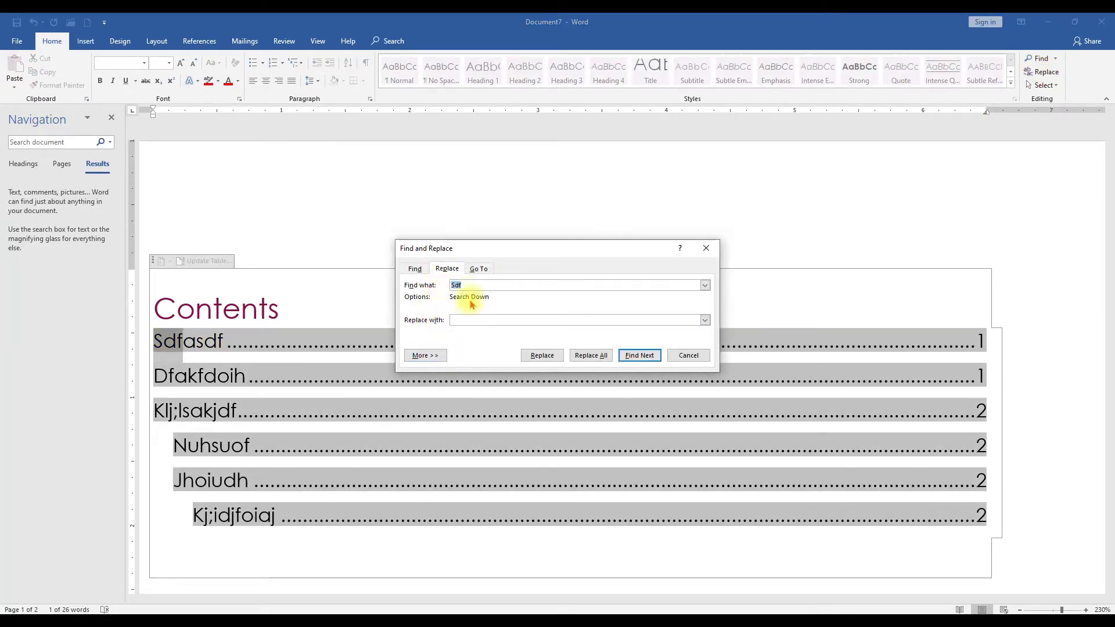
pyautogui.click(481, 286)
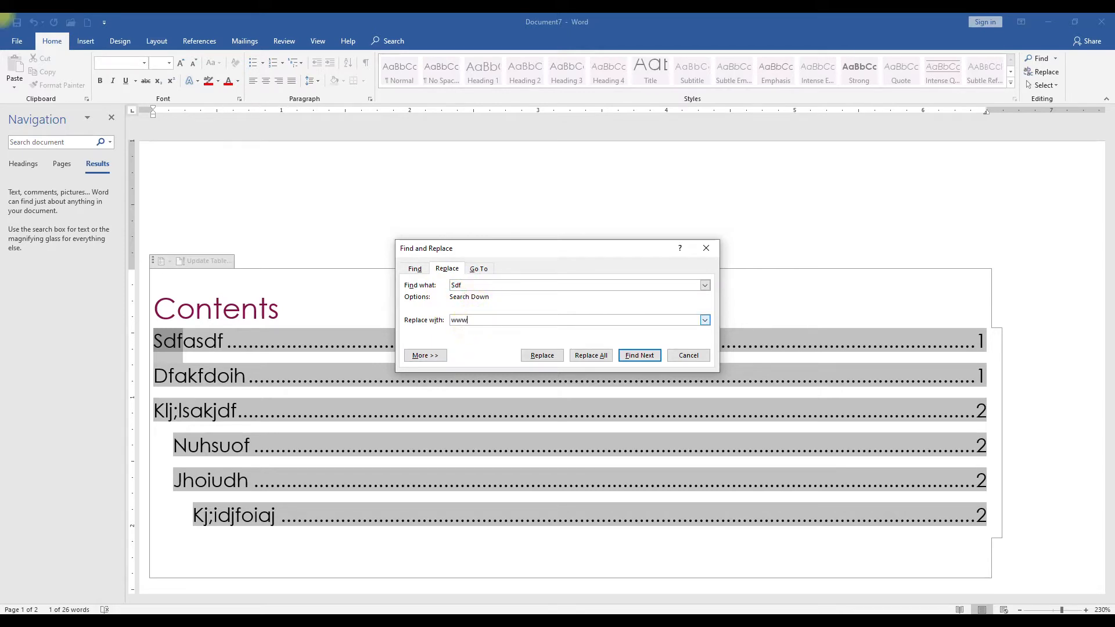
pyautogui.click(590, 359)
pyautogui.click(628, 356)
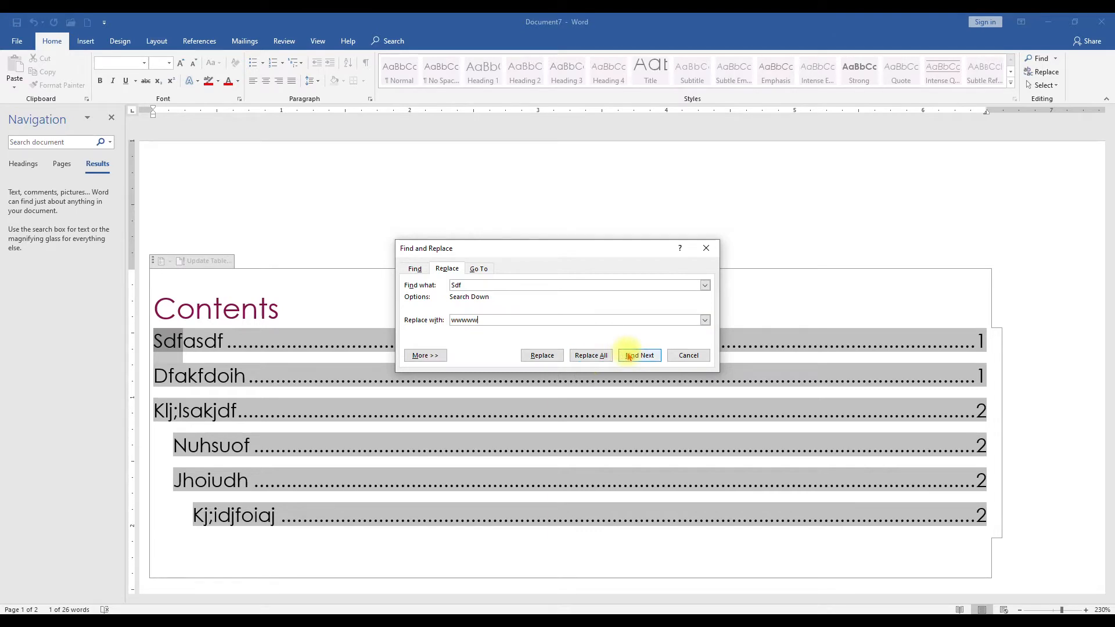
pyautogui.click(592, 357)
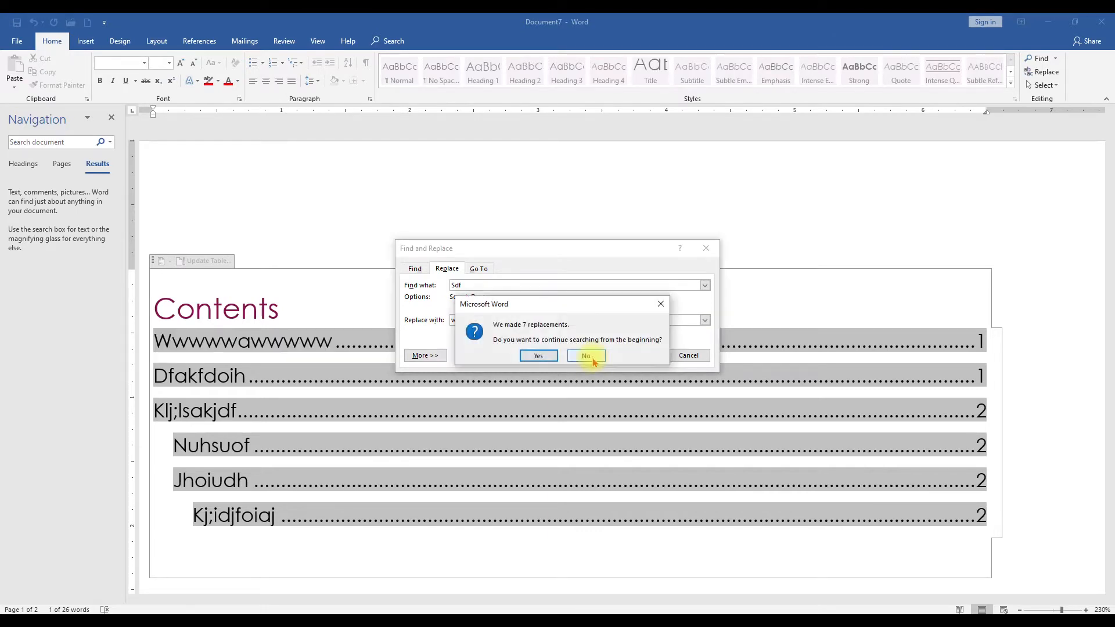
pyautogui.click(540, 357)
pyautogui.click(561, 356)
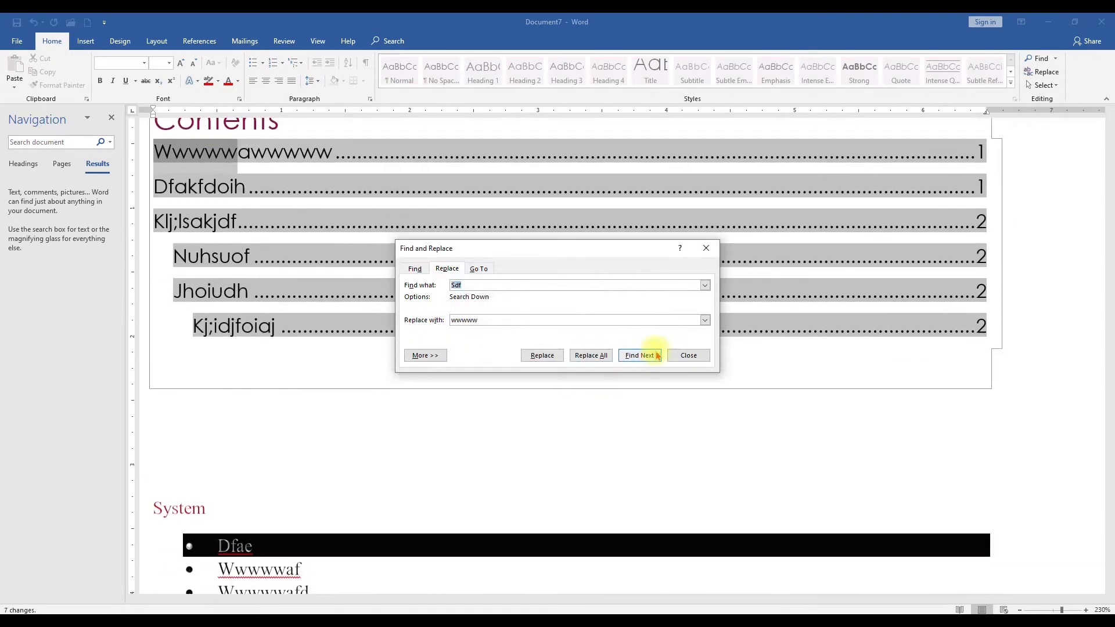
pyautogui.click(687, 355)
# Step: Review the replaced text in the contents, list and headings, and search the document again for "Sdf"
pyautogui.scroll(3, 446, 361)
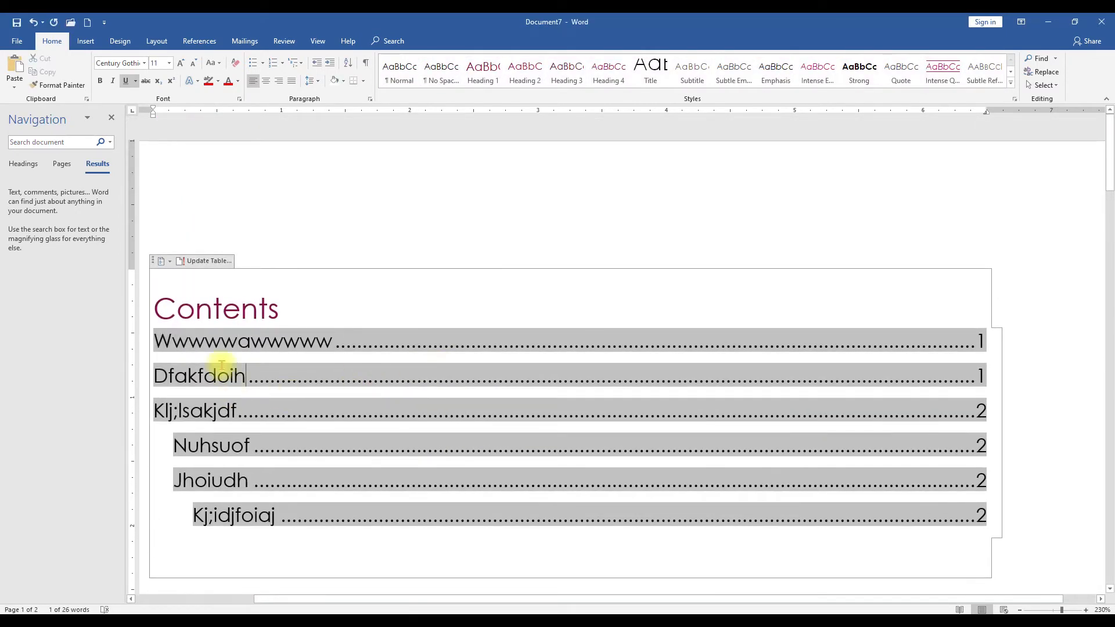
pyautogui.scroll(-6, 331, 338)
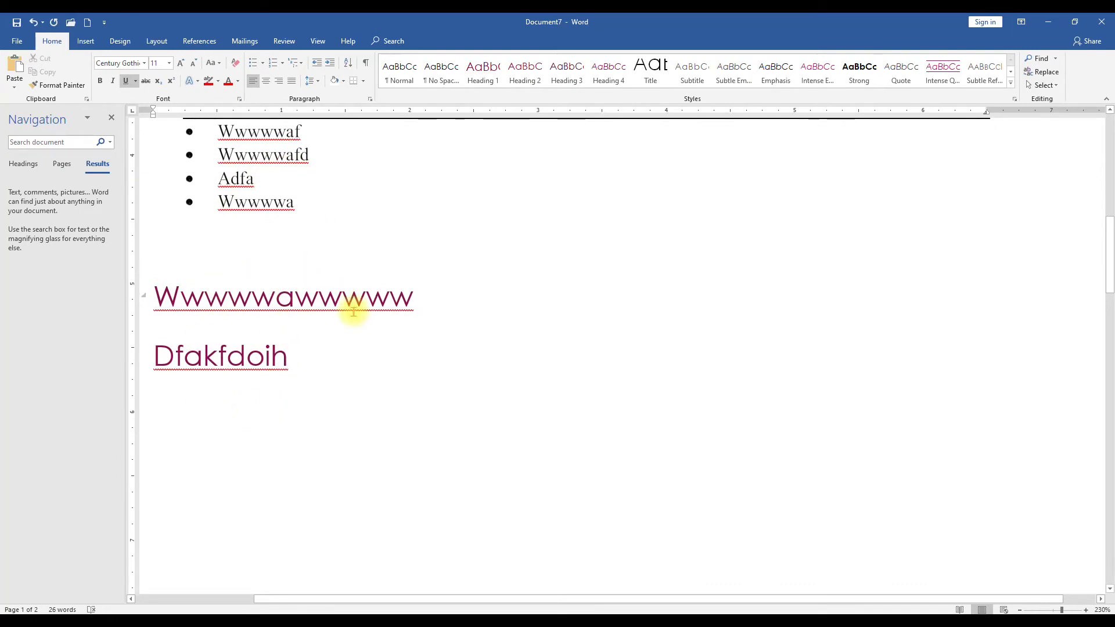
pyautogui.hotkey('ctrl', 'f')
pyautogui.scroll(5, 481, 294)
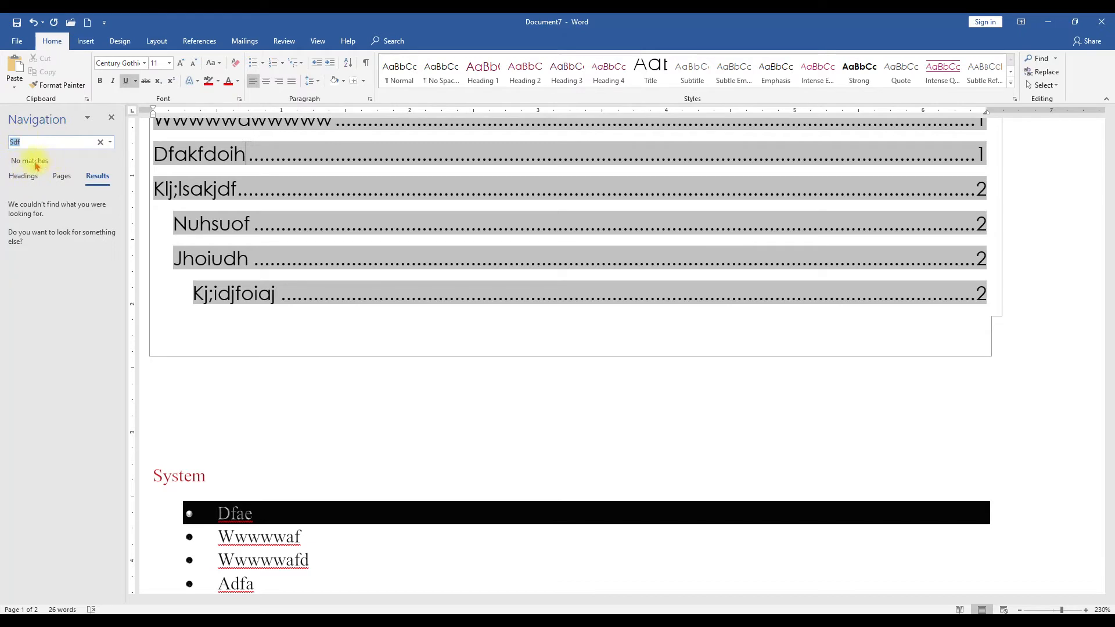
pyautogui.scroll(4, 472, 306)
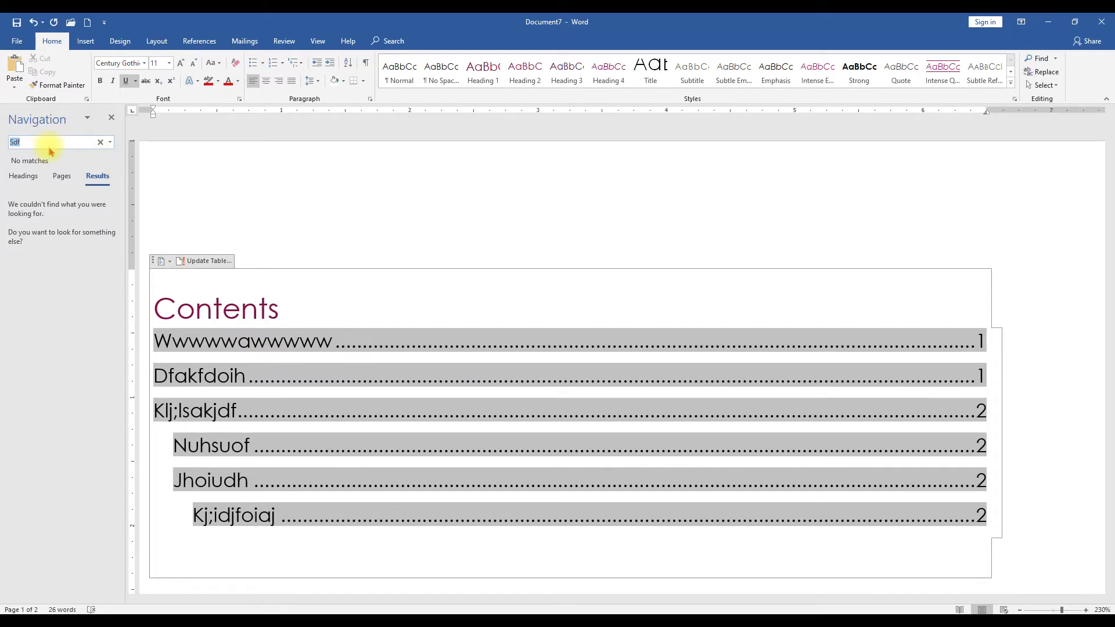
pyautogui.scroll(-5, 363, 349)
pyautogui.scroll(4, 358, 358)
pyautogui.scroll(1, 358, 358)
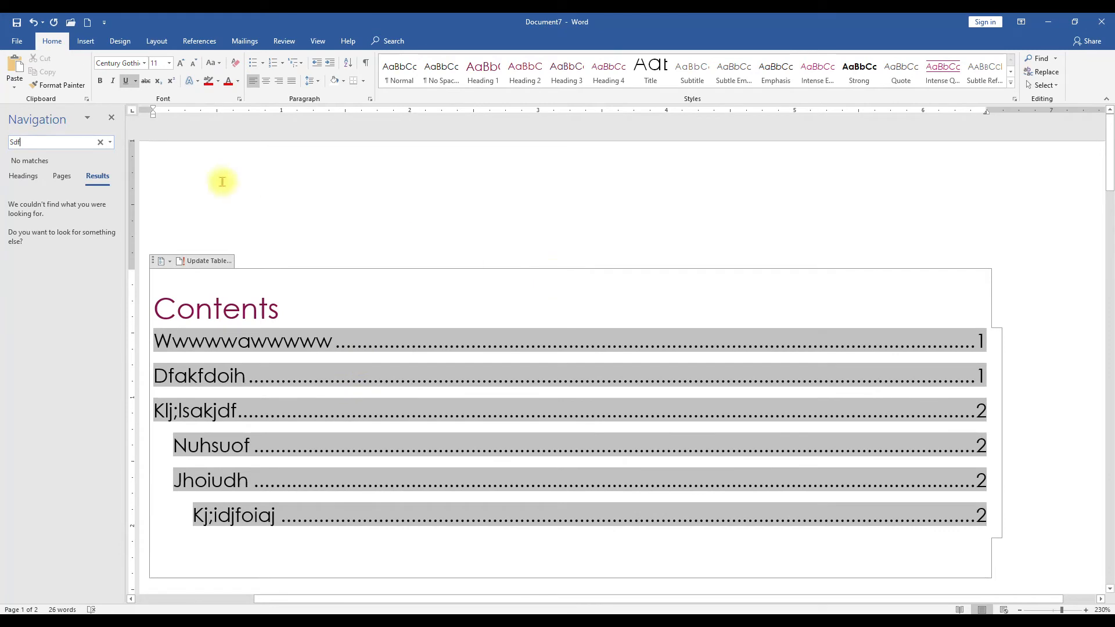
# Step: Browse the built-in cover page designs without inserting one
pyautogui.click(82, 40)
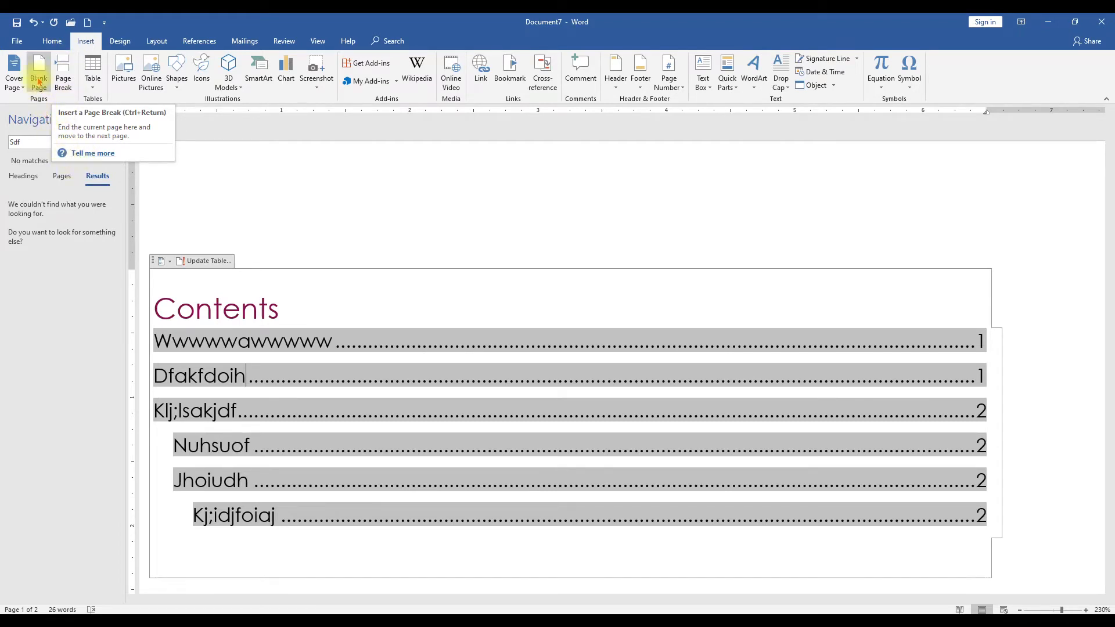
pyautogui.click(13, 86)
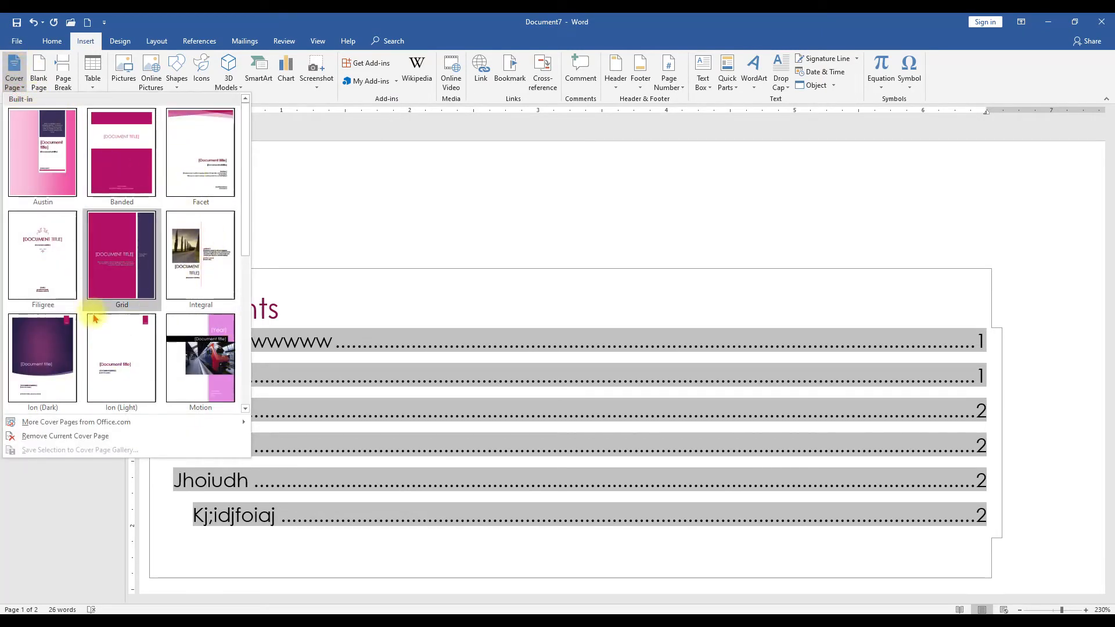
pyautogui.click(401, 199)
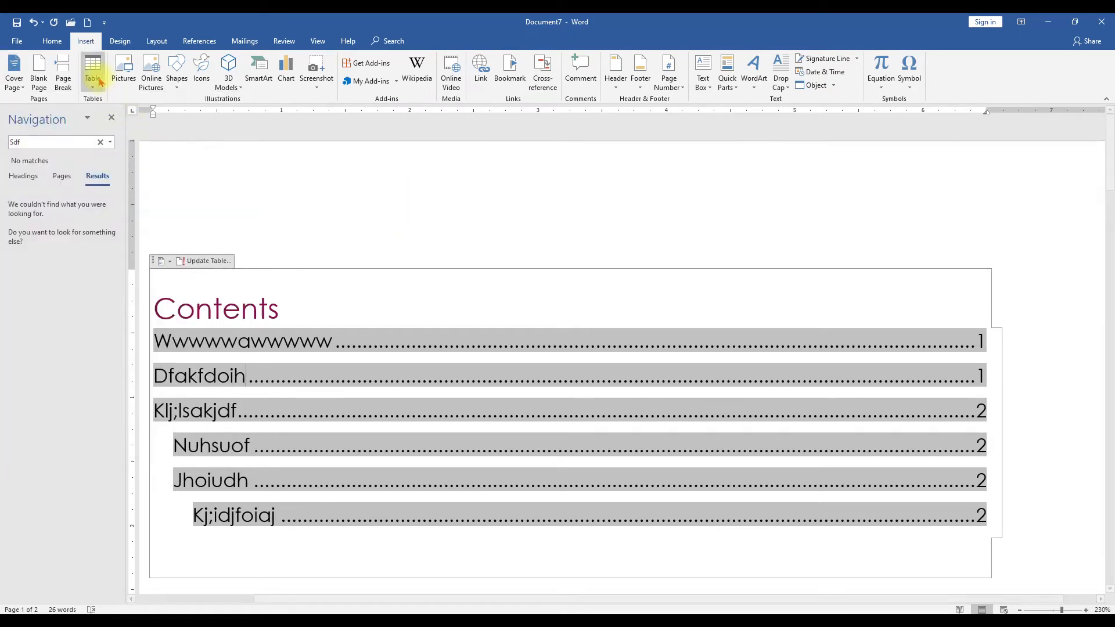
# Step: Add two blank paragraphs above the "System" line and insert a table with two columns and two rows there
pyautogui.click(93, 77)
pyautogui.click(386, 221)
pyautogui.scroll(-6, 304, 307)
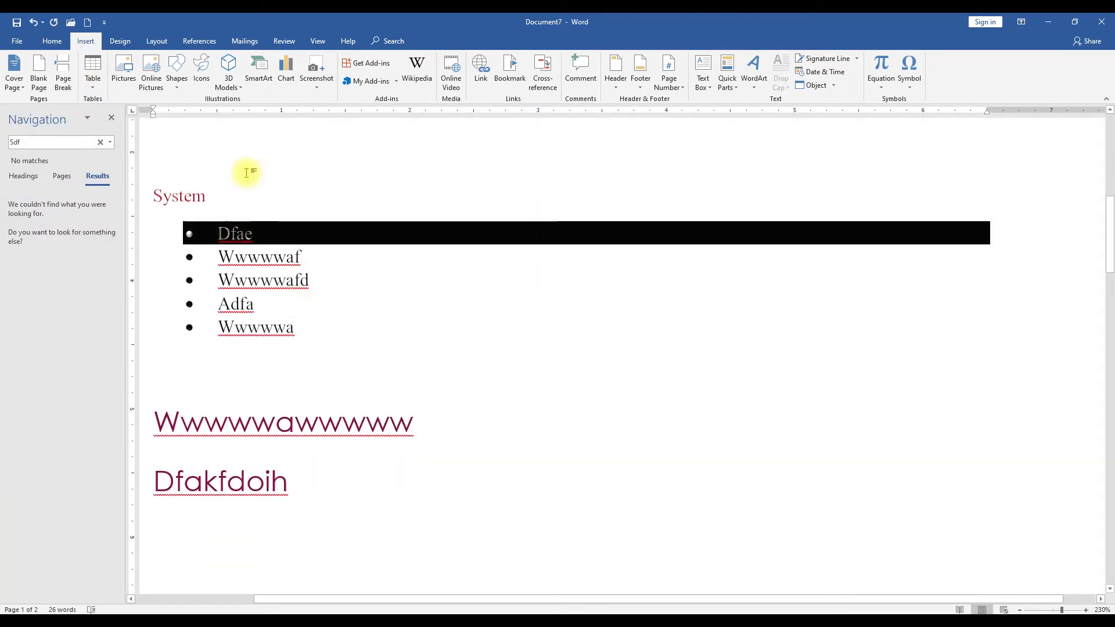
pyautogui.click(247, 173)
pyautogui.press('Return')
pyautogui.press('Return')
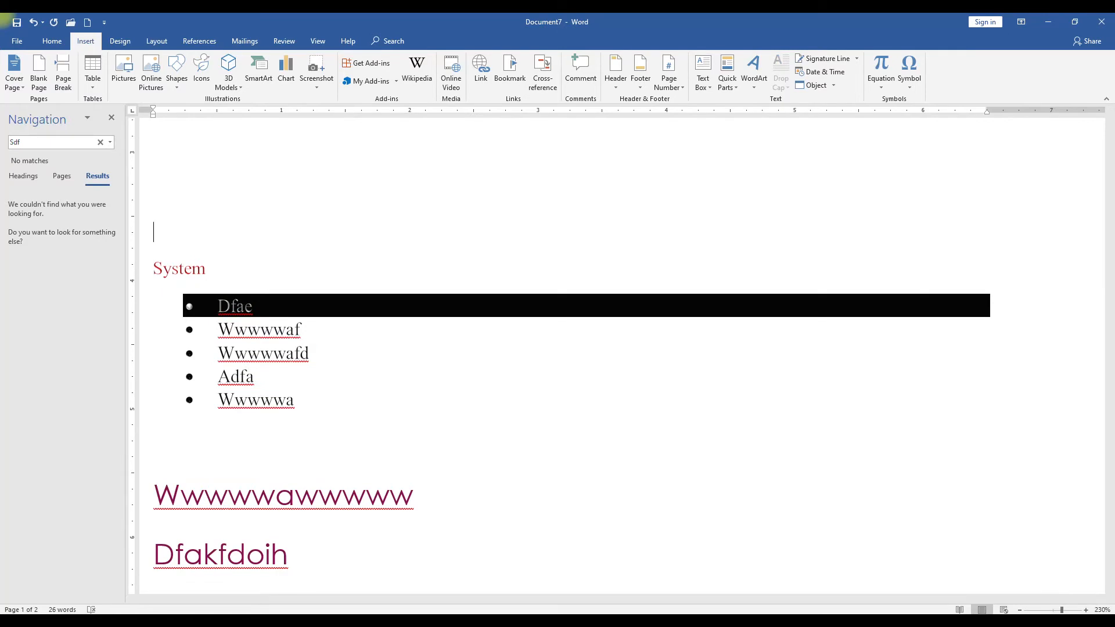
pyautogui.click(90, 87)
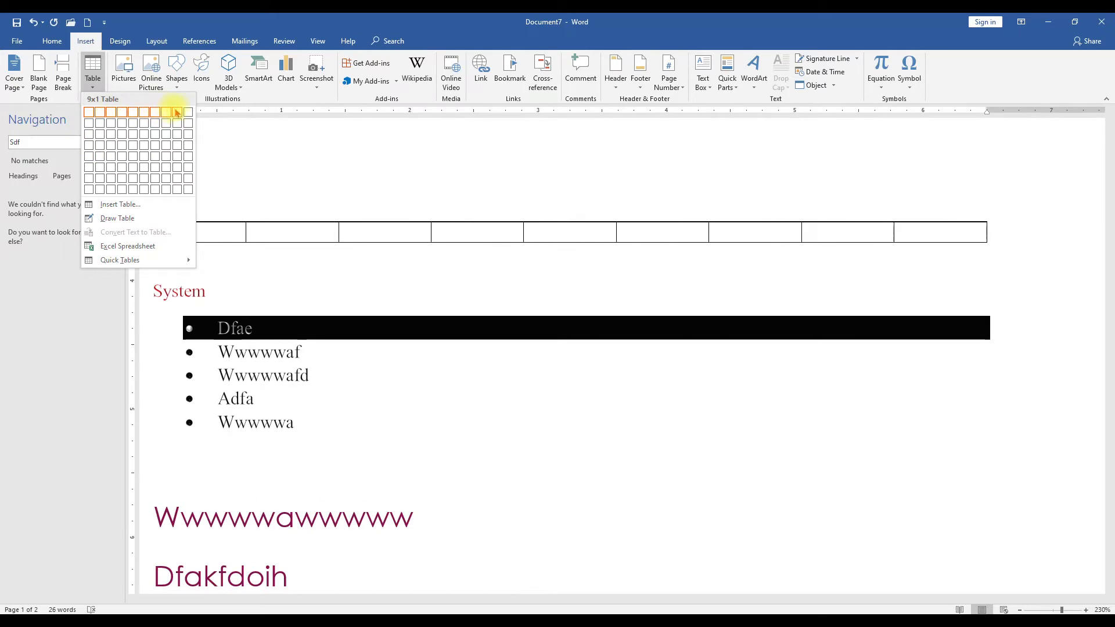
pyautogui.click(98, 127)
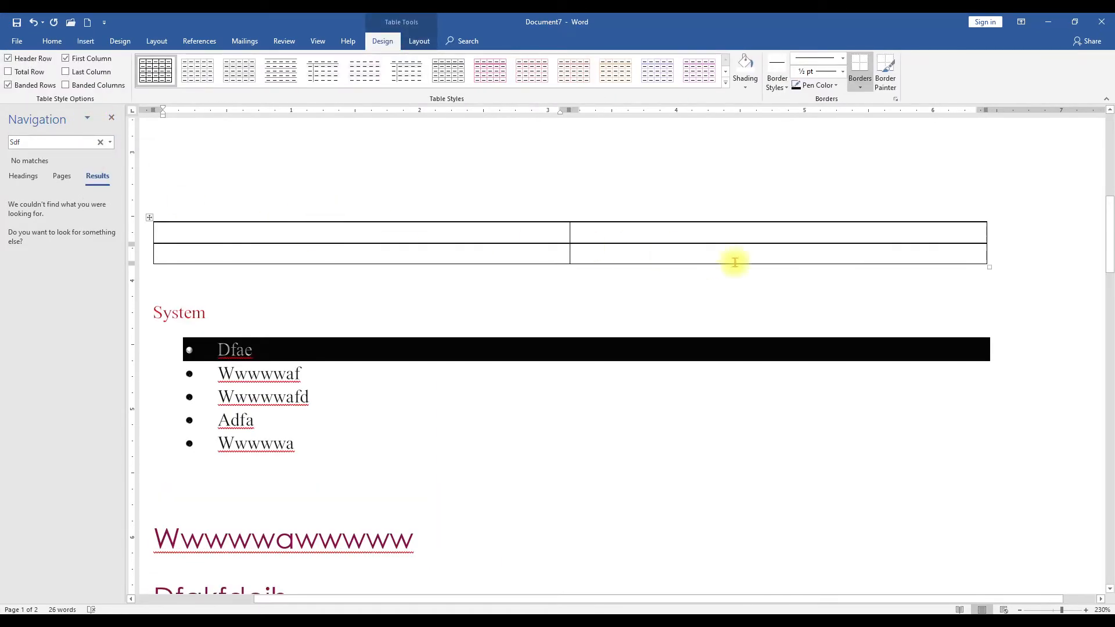
# Step: Add a third column after the table's last column and a third row below its last row
pyautogui.click(955, 230)
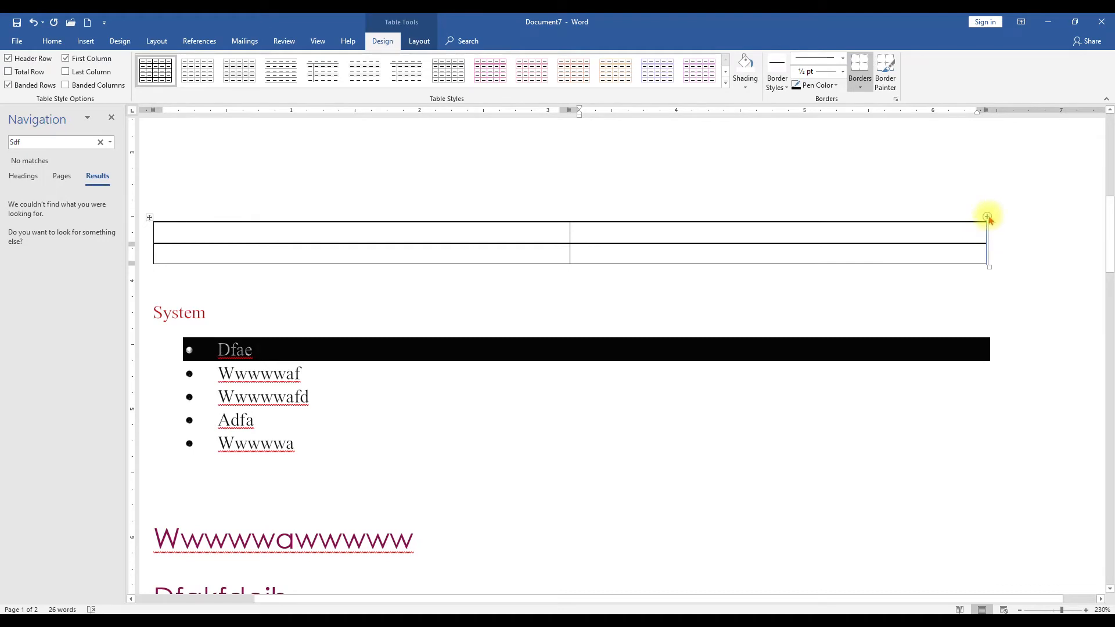
pyautogui.click(987, 216)
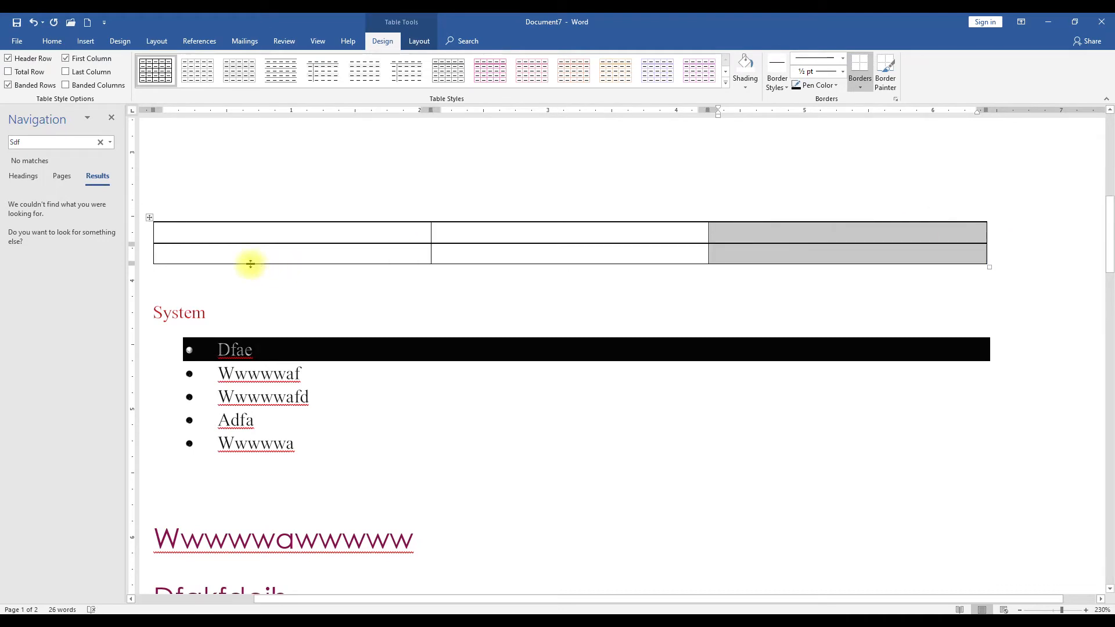
pyautogui.click(209, 256)
pyautogui.click(147, 263)
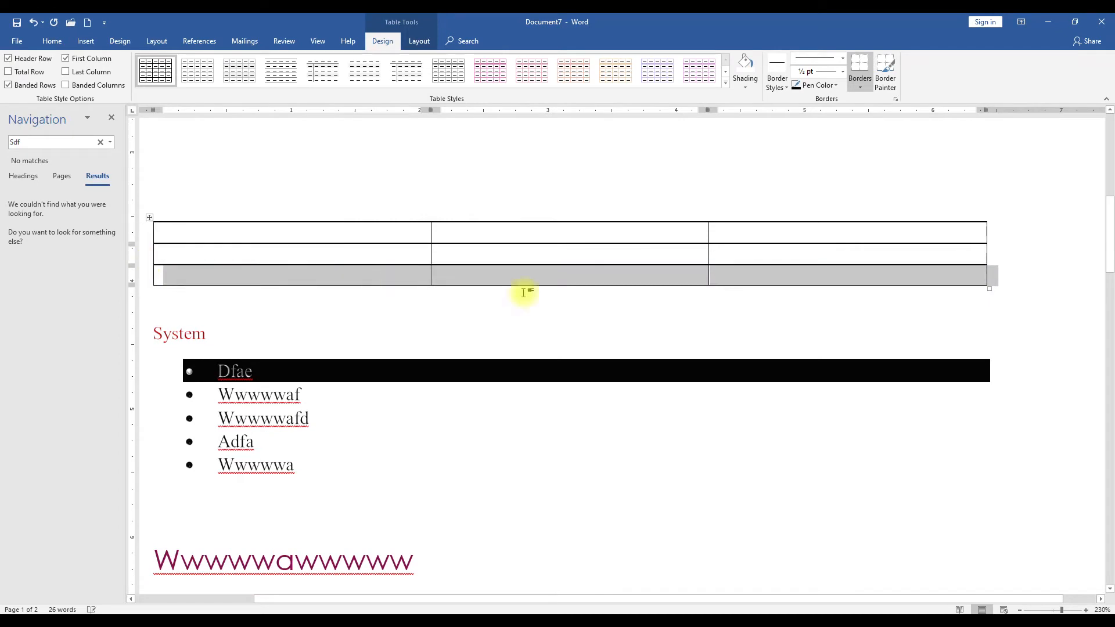
# Step: Delete the table's third column and its third row
pyautogui.click(759, 219)
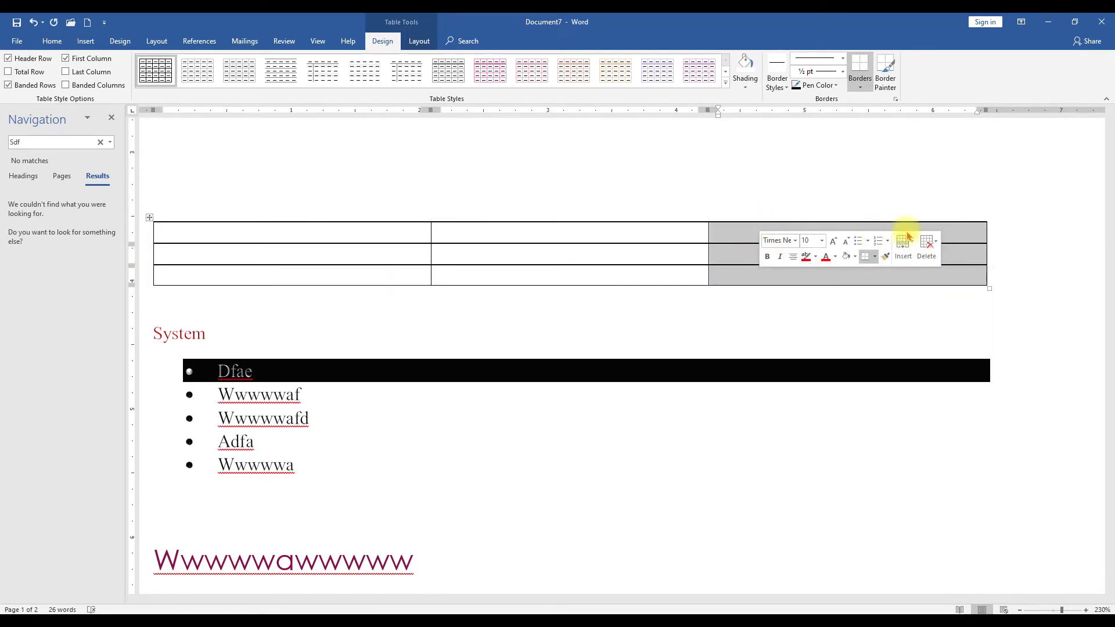
pyautogui.click(927, 243)
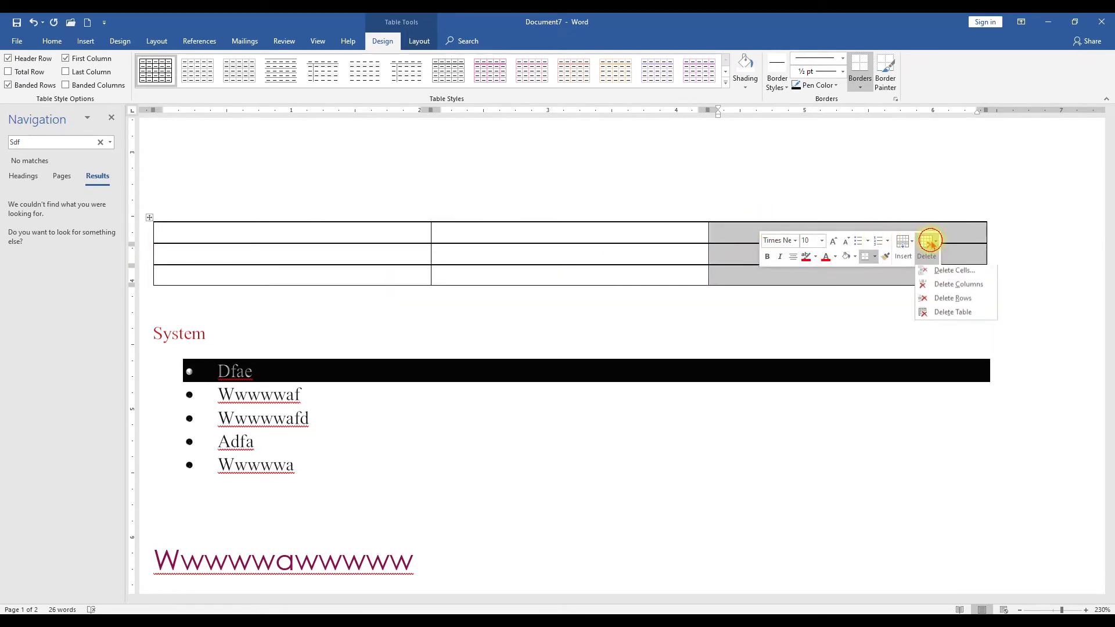
pyautogui.click(931, 287)
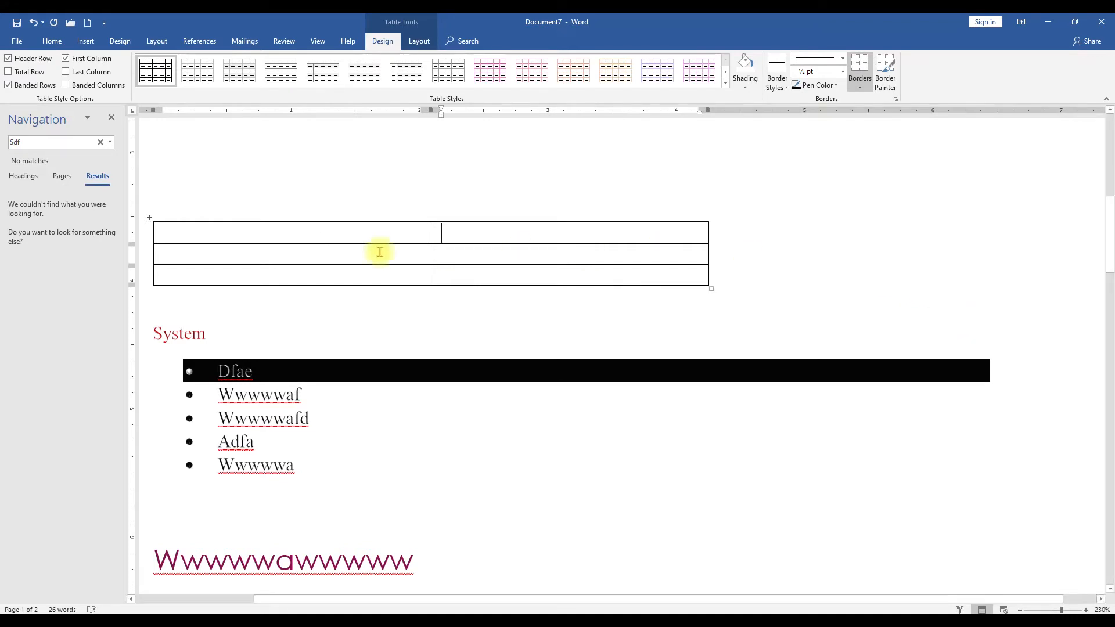
pyautogui.click(145, 284)
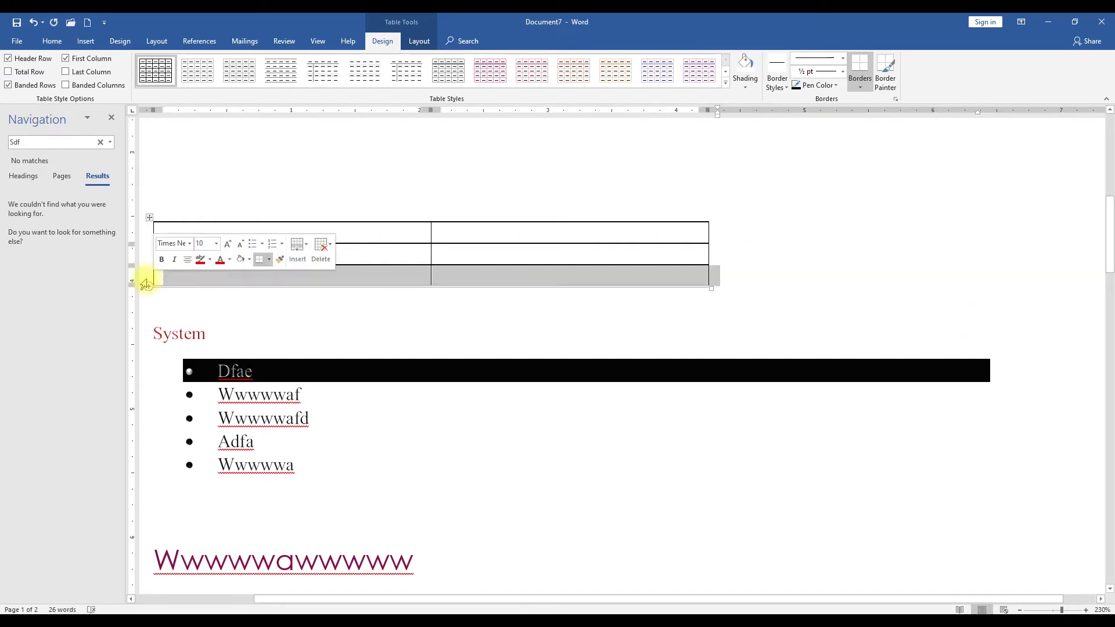
pyautogui.click(321, 248)
pyautogui.click(347, 303)
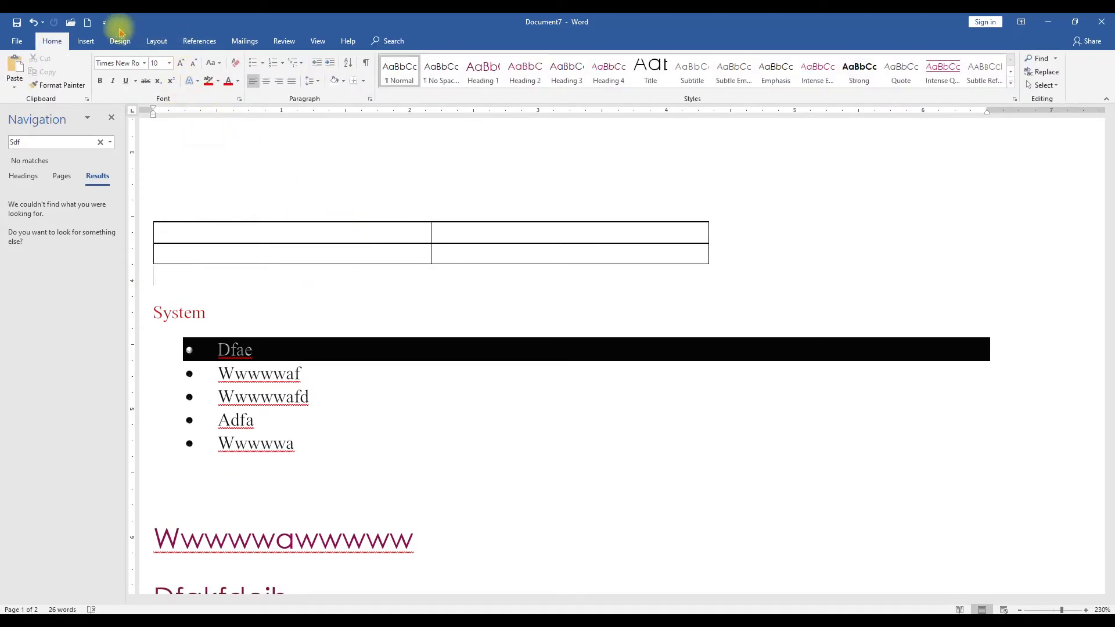
pyautogui.click(87, 40)
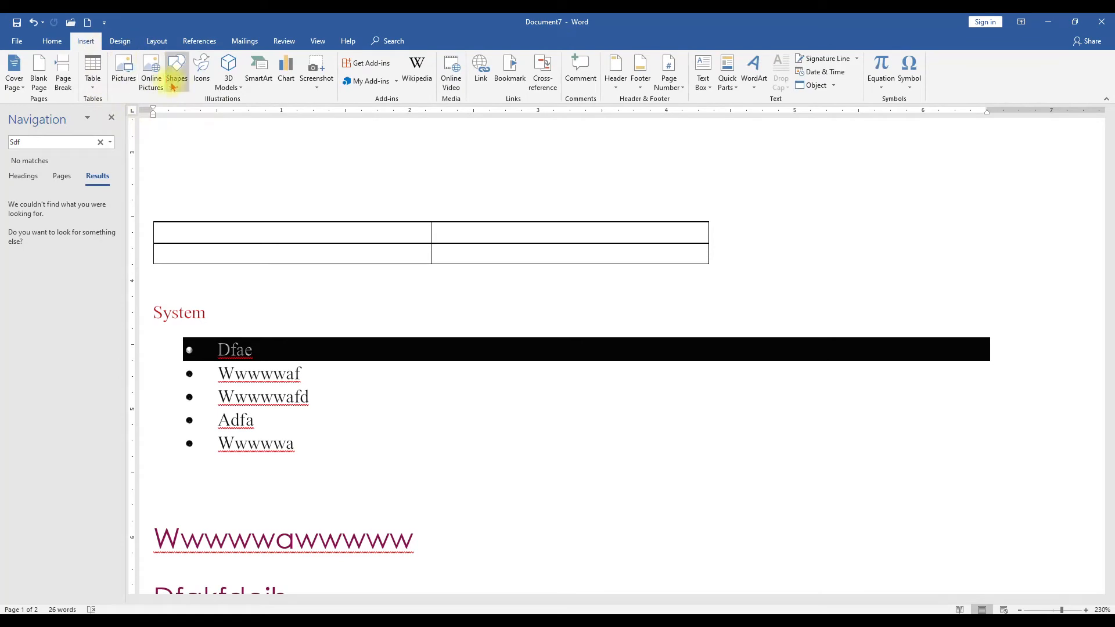
pyautogui.click(123, 70)
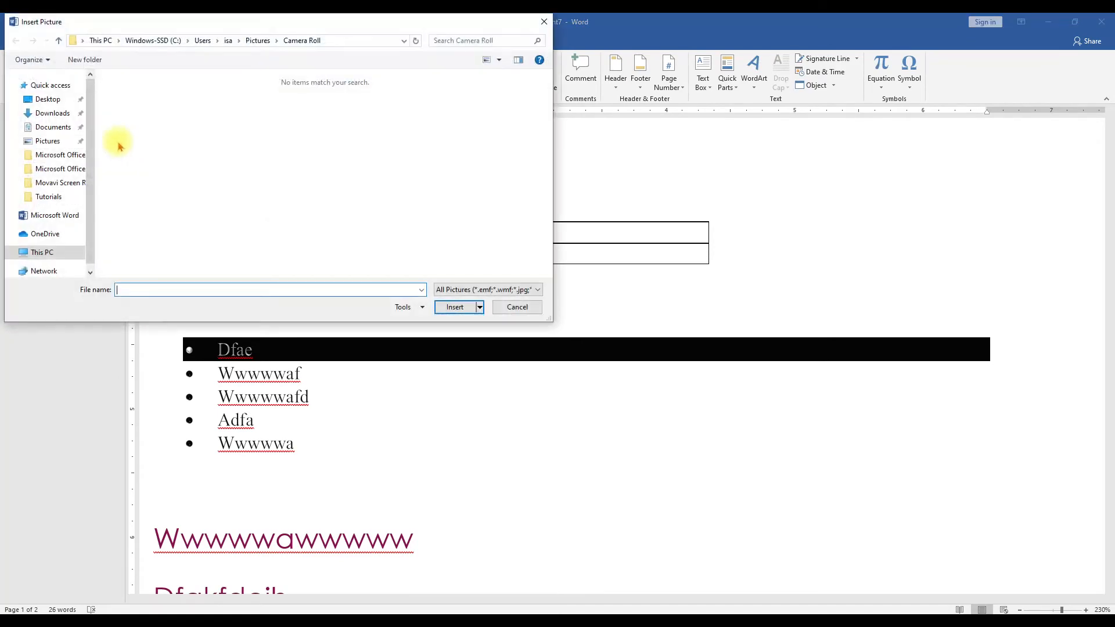
pyautogui.click(508, 312)
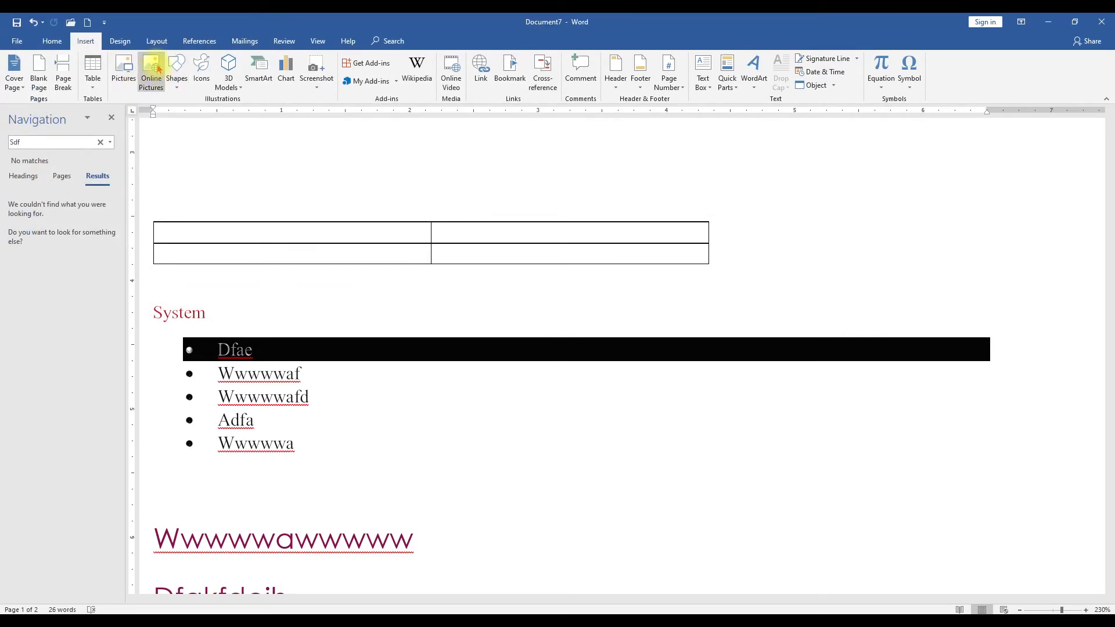
# Step: Draw a parallelogram about 0.81" high and 1.09" wide beside the table, in the empty space to its right
pyautogui.click(177, 88)
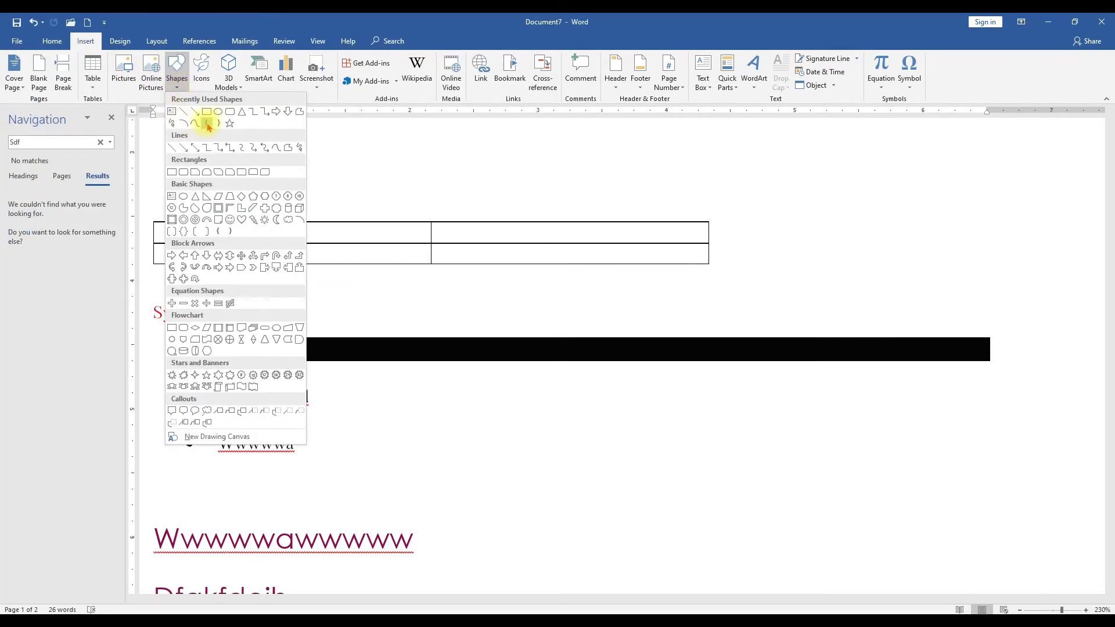
pyautogui.click(225, 202)
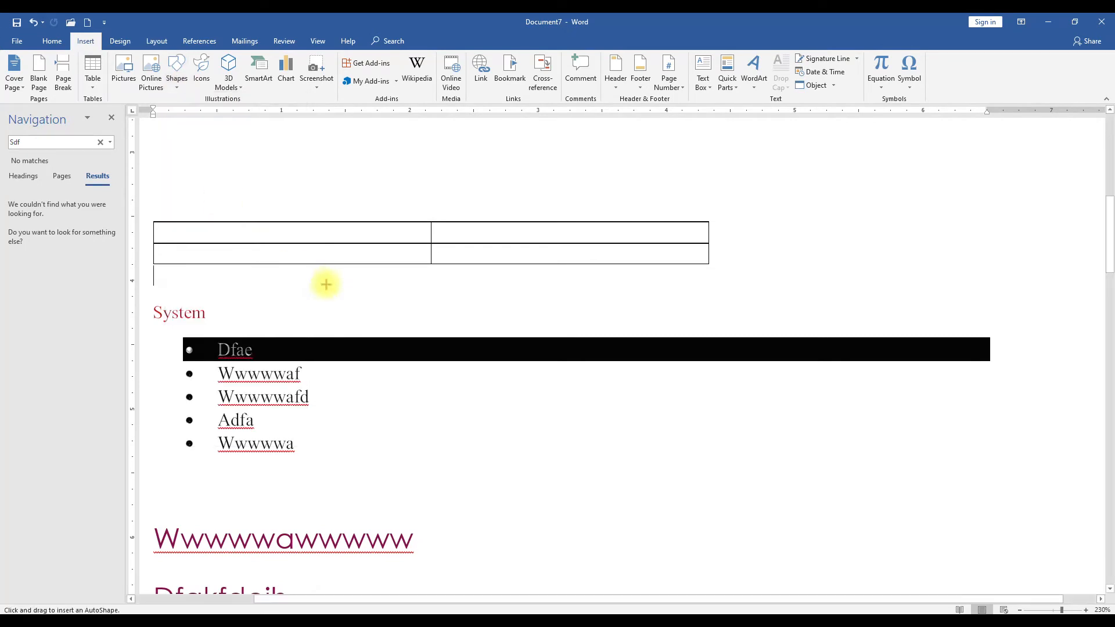
pyautogui.moveTo(786, 184); pyautogui.dragTo(926, 289)
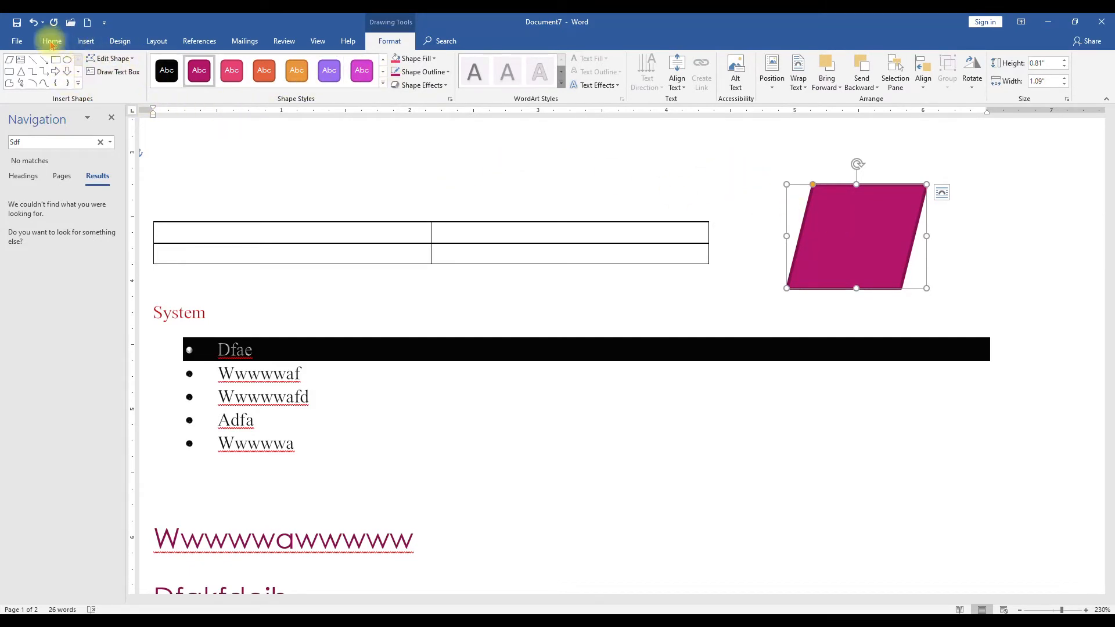
# Step: Fill the parallelogram with a light orange theme color and open its Format Shape settings
pyautogui.click(431, 61)
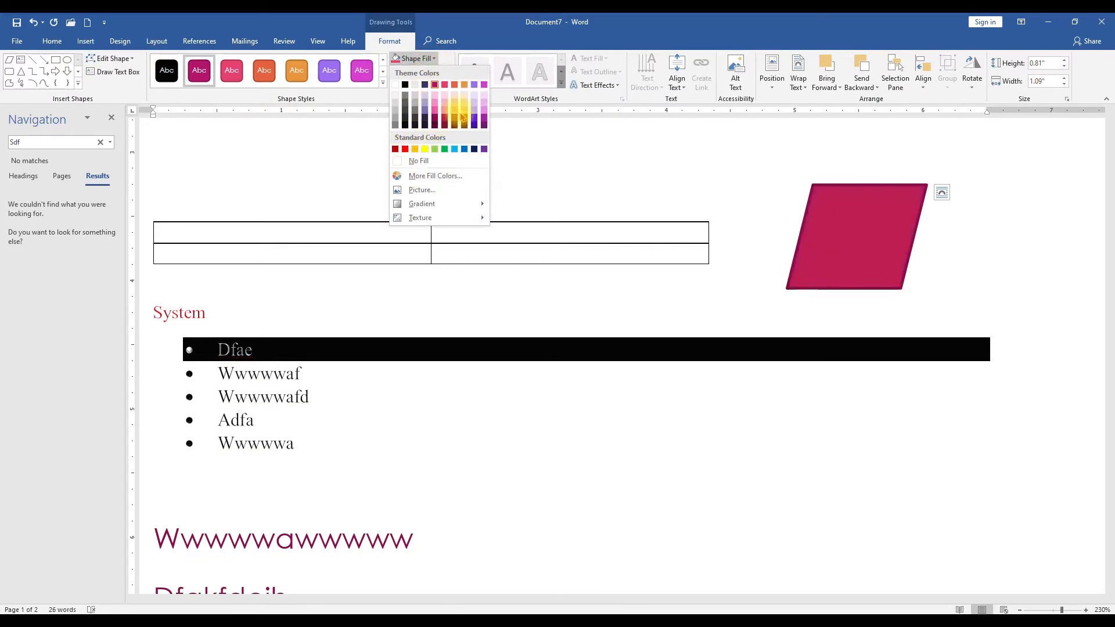
pyautogui.click(464, 94)
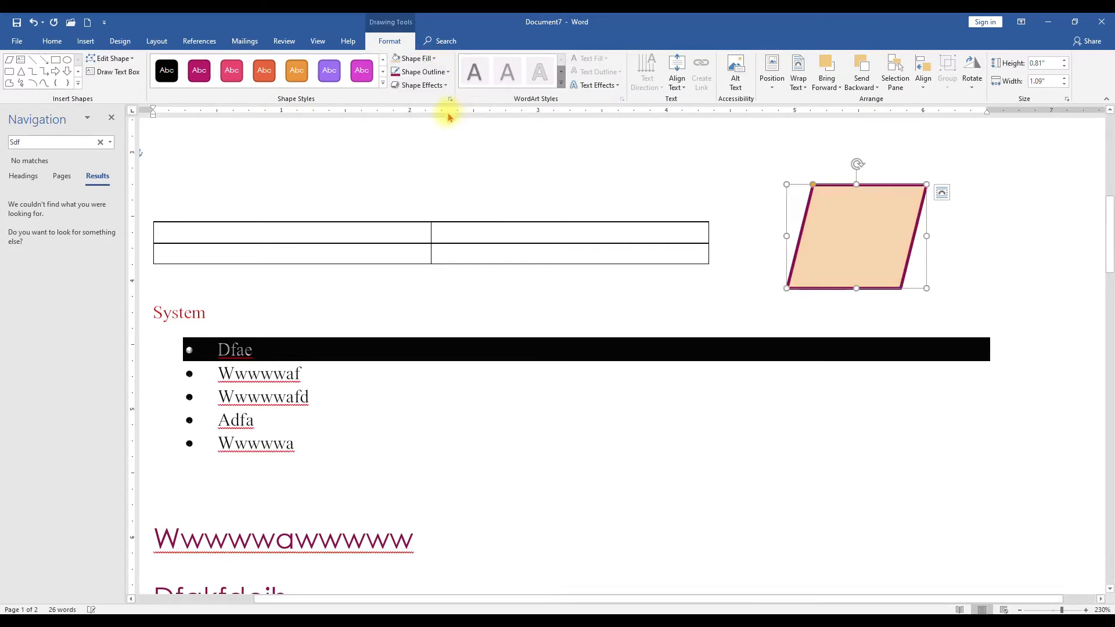
pyautogui.rightClick(891, 213)
pyautogui.click(929, 442)
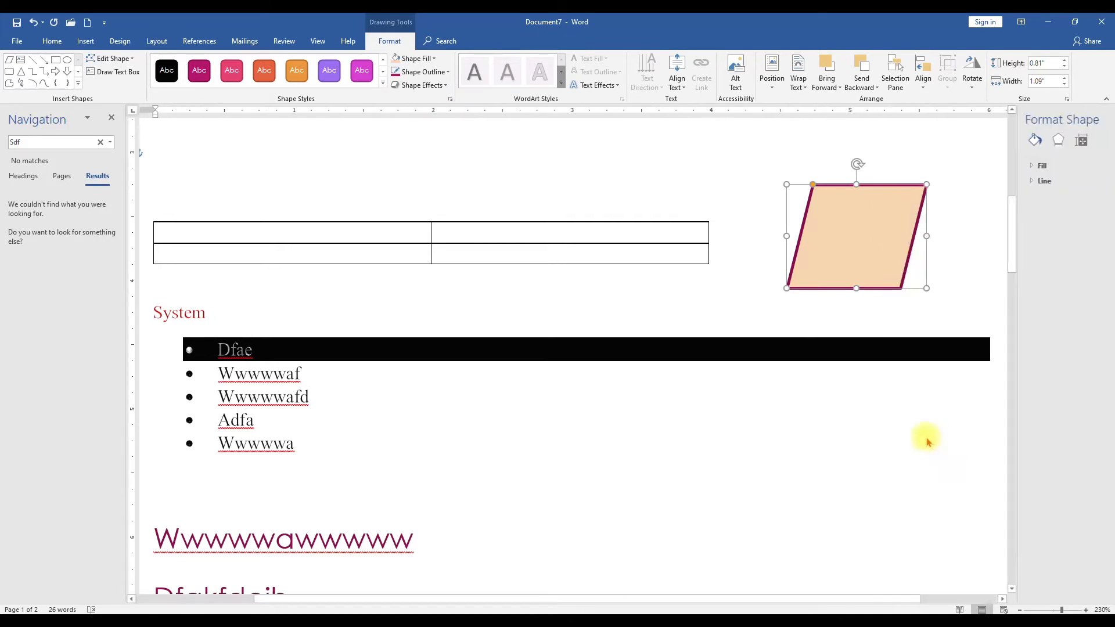
# Step: Try a gradient fill on the parallelogram, and replace it with a pattern fill of fine light orange dots
pyautogui.click(973, 166)
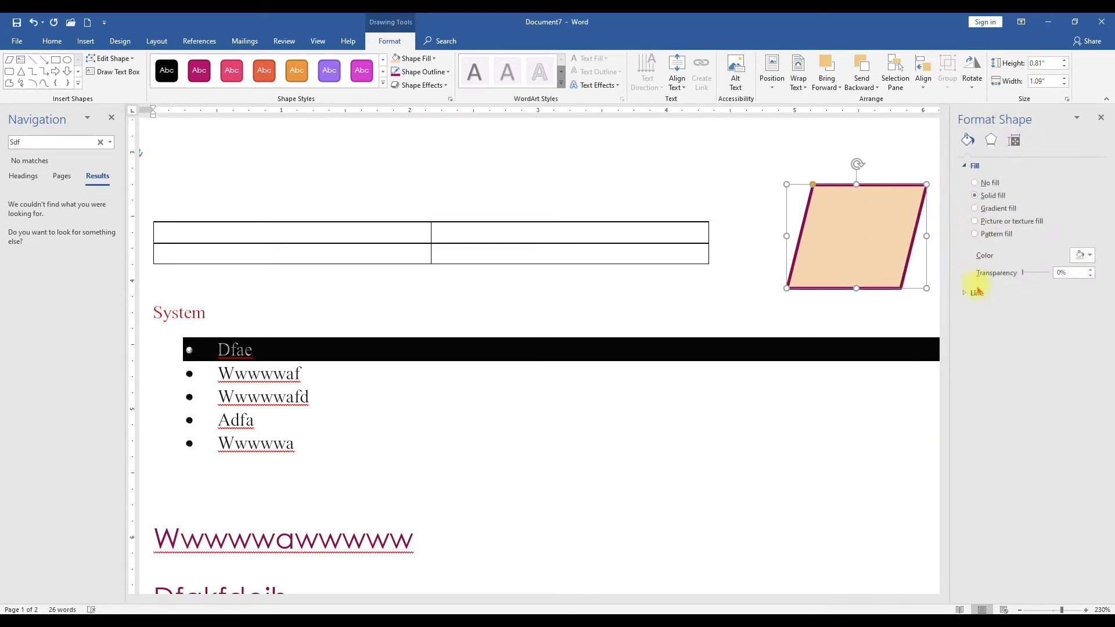
pyautogui.click(987, 209)
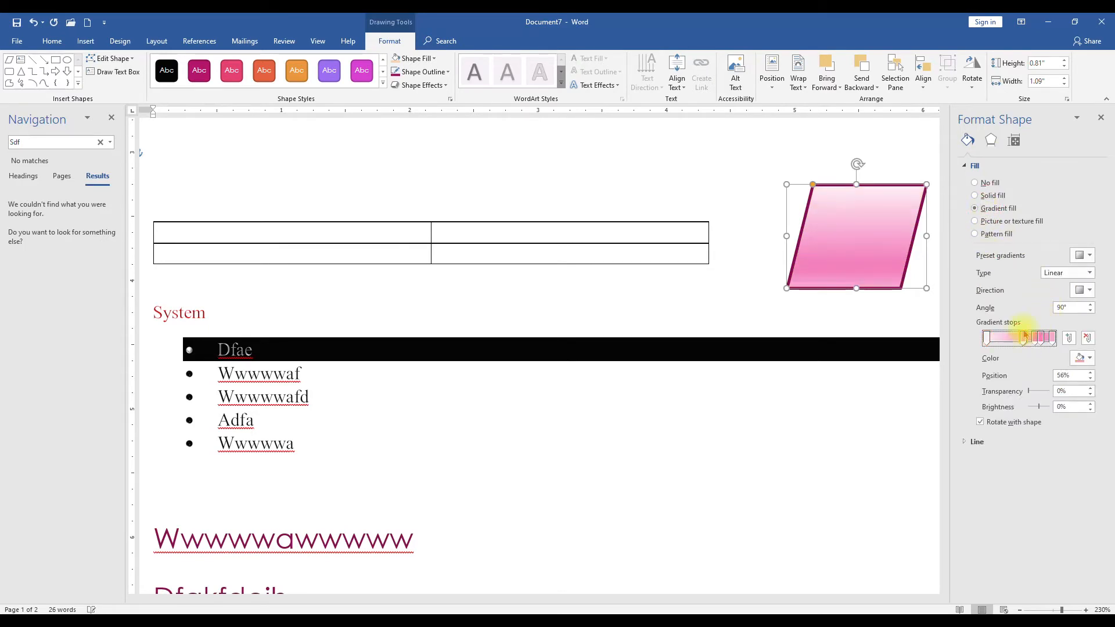
pyautogui.click(987, 234)
pyautogui.click(1023, 284)
pyautogui.click(1005, 328)
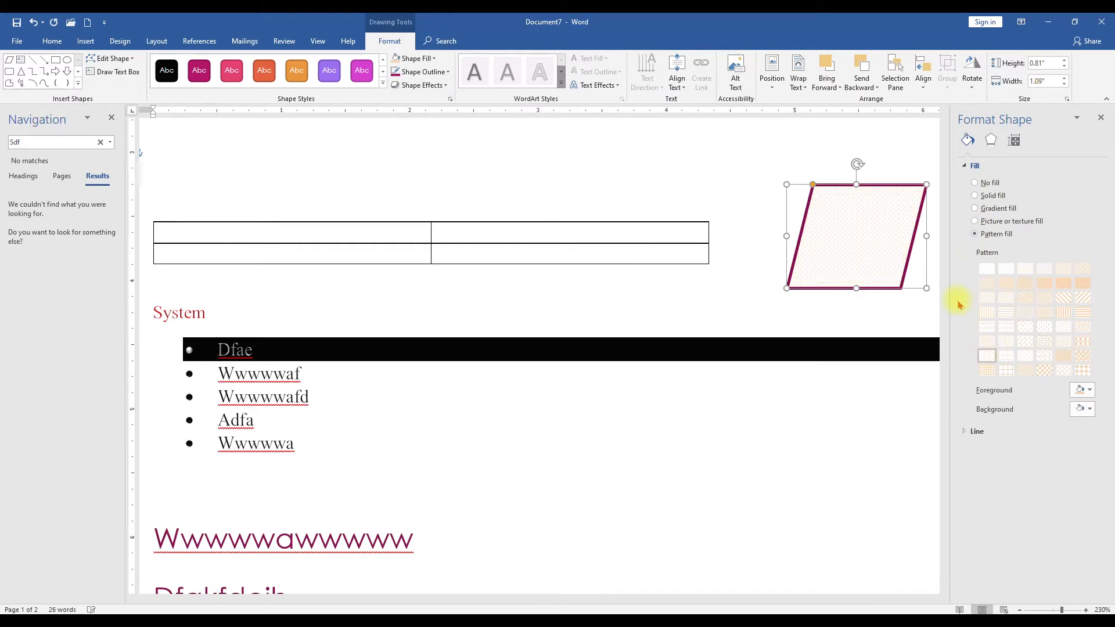
# Step: Change the parallelogram's solid outline color to yellow
pyautogui.click(985, 432)
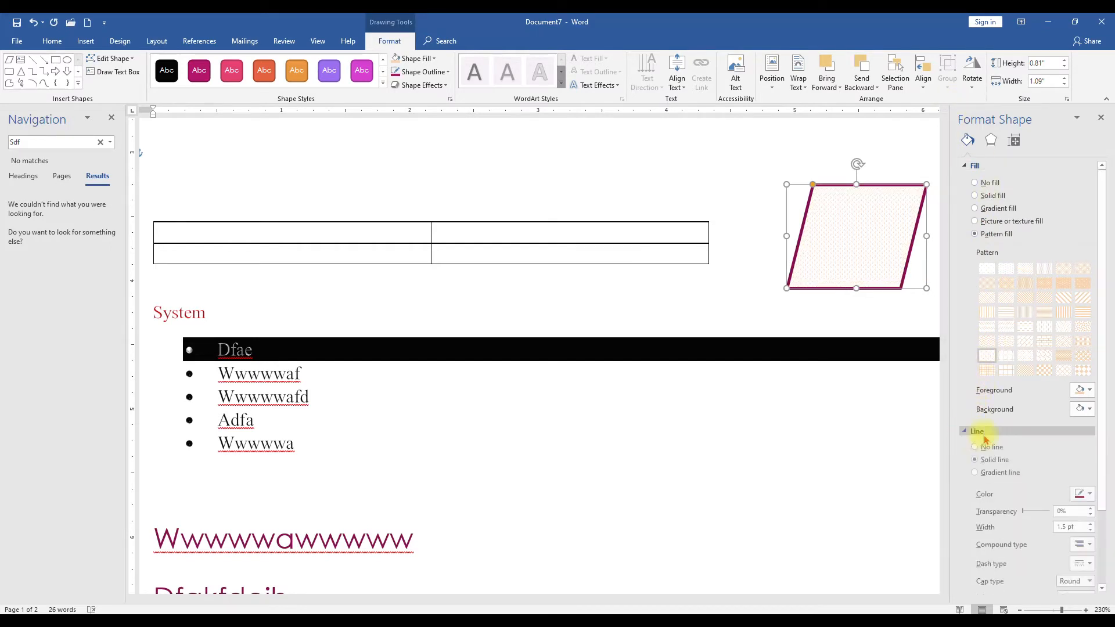
pyautogui.scroll(-3, 1000, 504)
pyautogui.click(1082, 403)
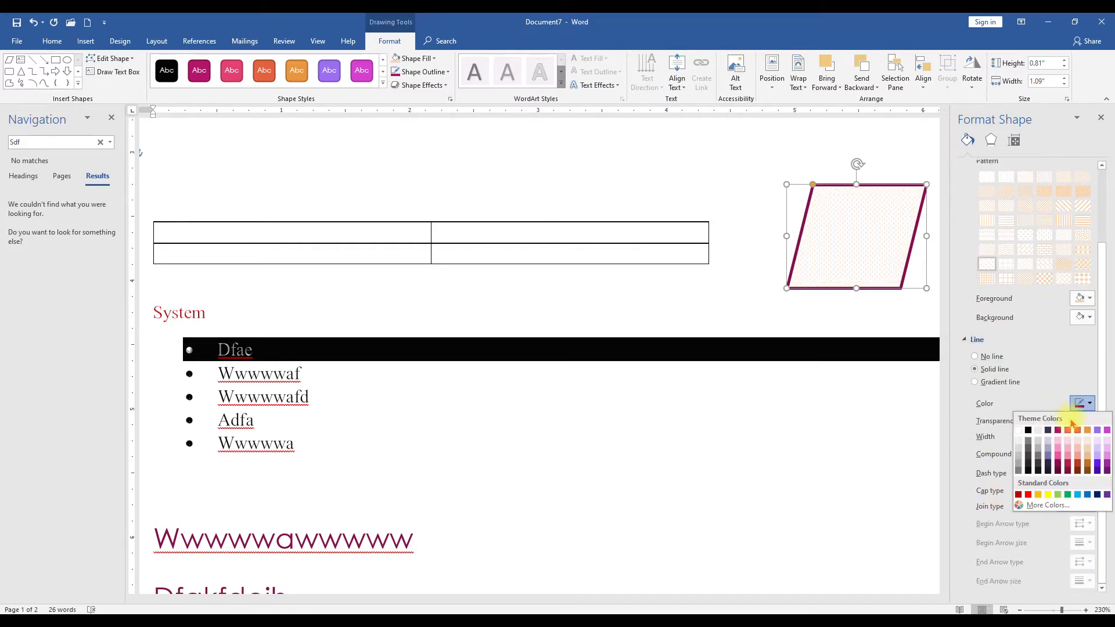
pyautogui.click(1039, 496)
pyautogui.click(1071, 341)
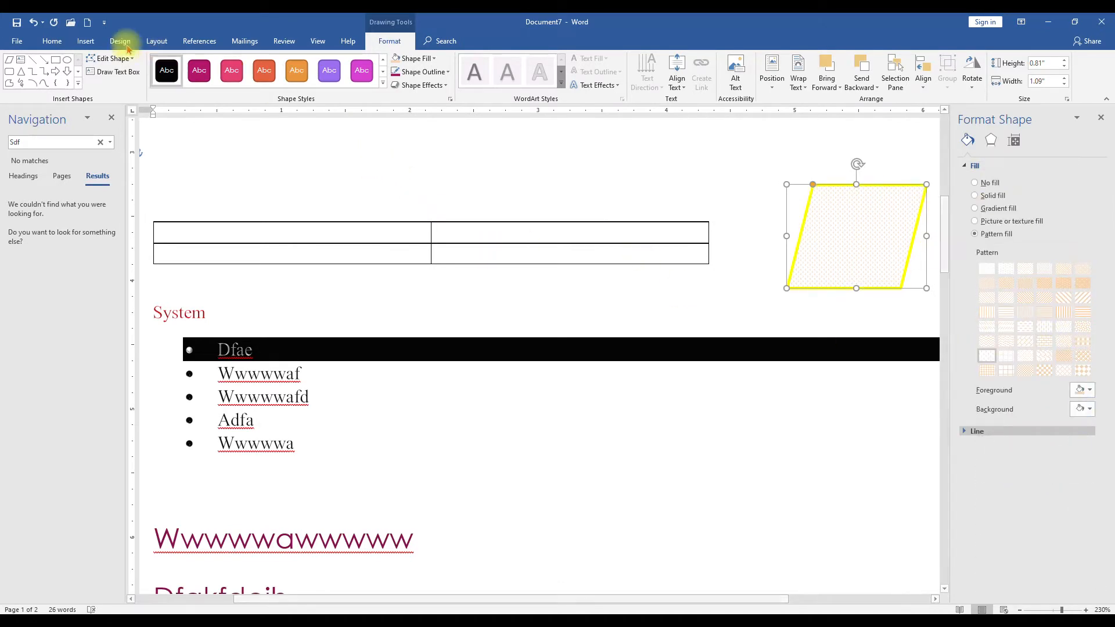
# Step: Examine the SmartArt layouts for Process, Cycle, Hierarchy, Matrix, Pyramid and Picture without inserting a graphic
pyautogui.click(84, 42)
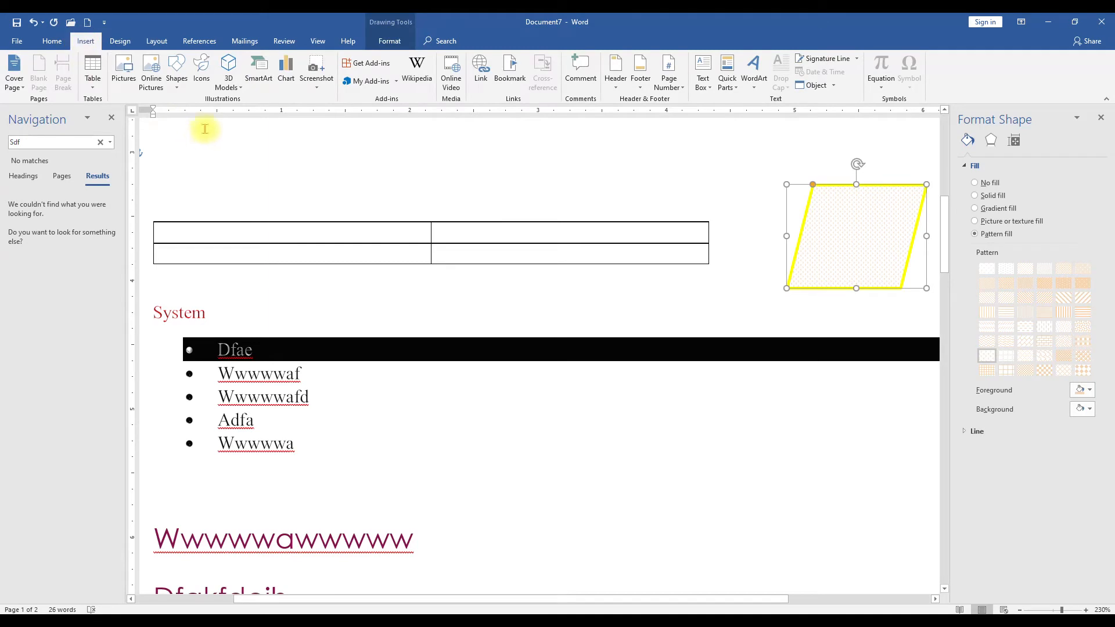
pyautogui.click(259, 76)
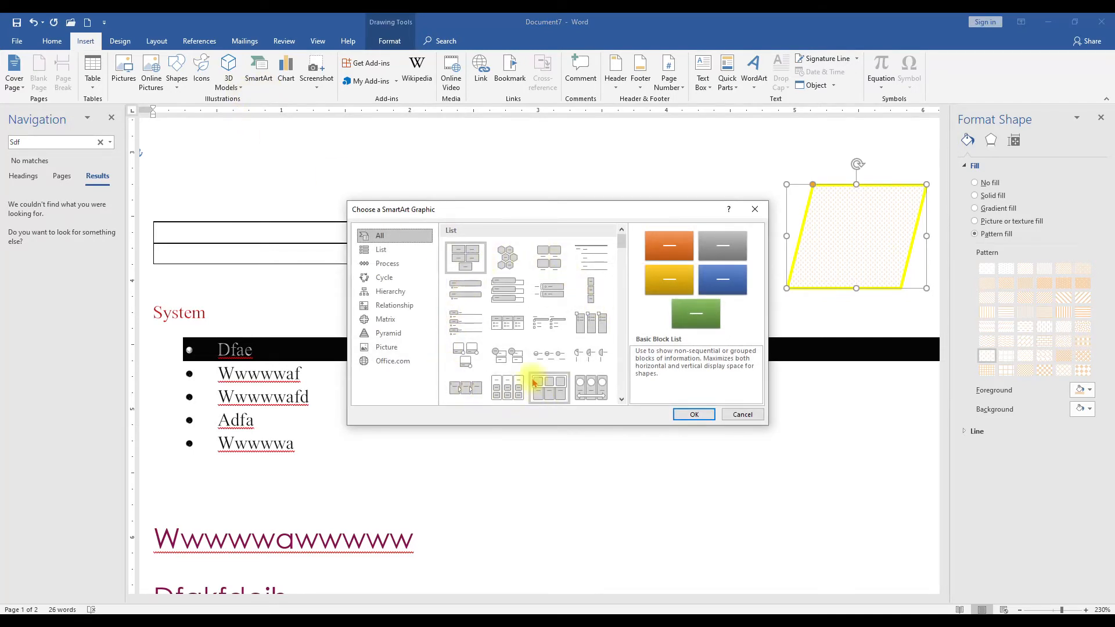
pyautogui.click(387, 263)
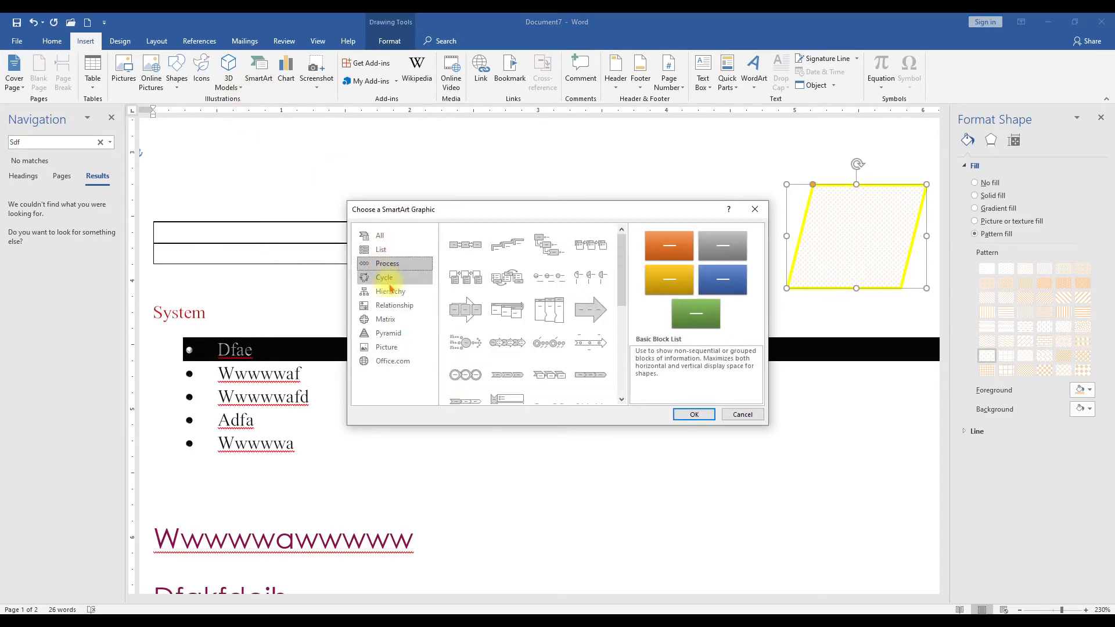
pyautogui.click(383, 277)
pyautogui.click(389, 291)
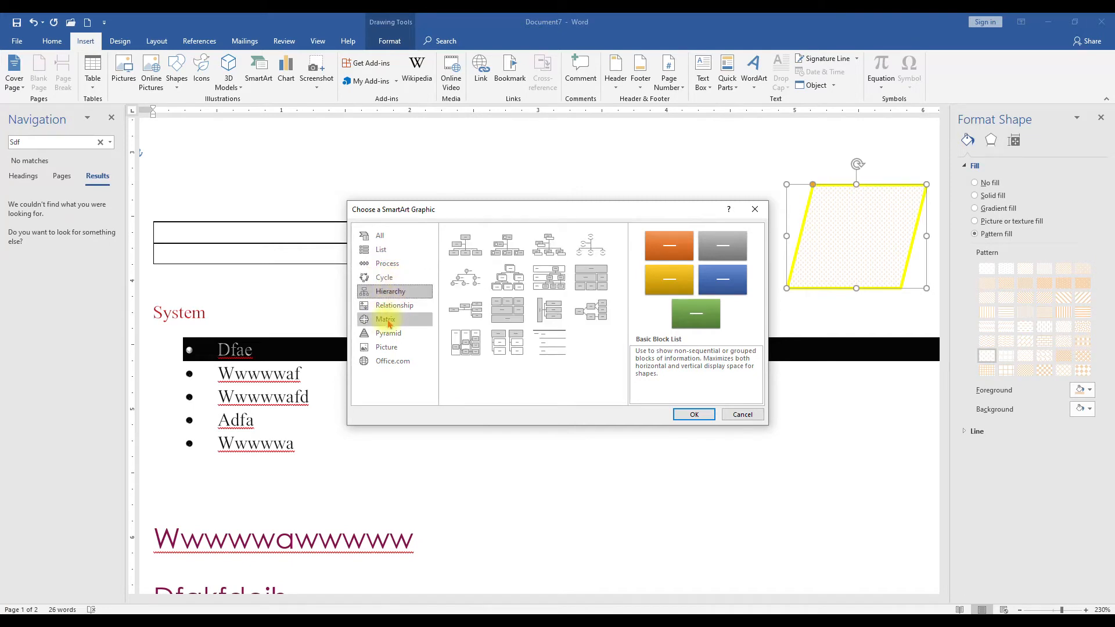
pyautogui.click(385, 321)
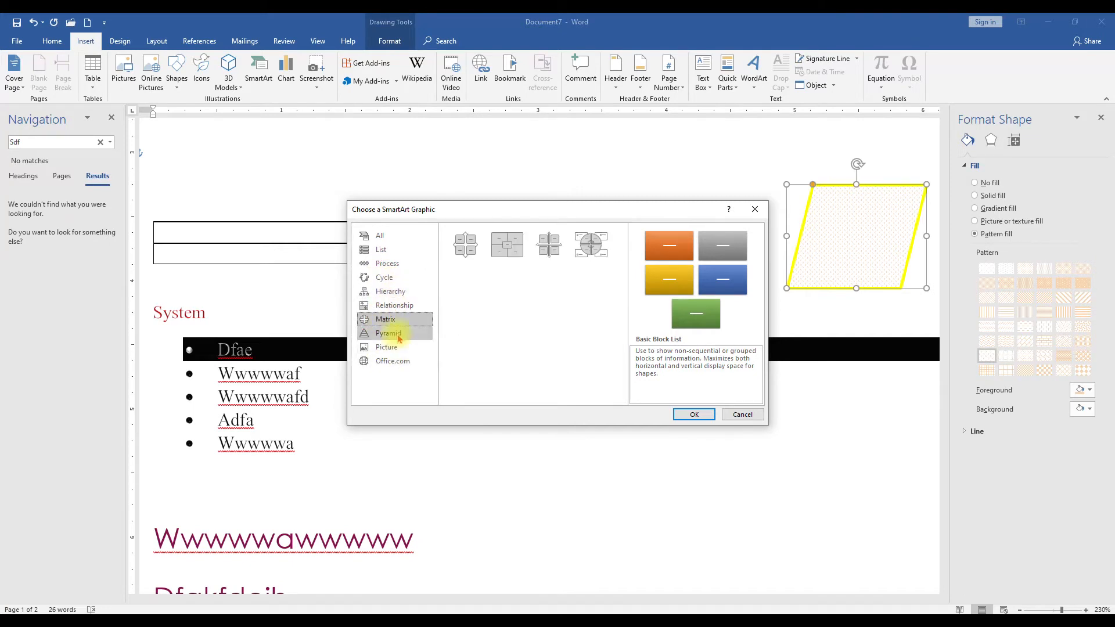
pyautogui.click(397, 334)
pyautogui.click(397, 347)
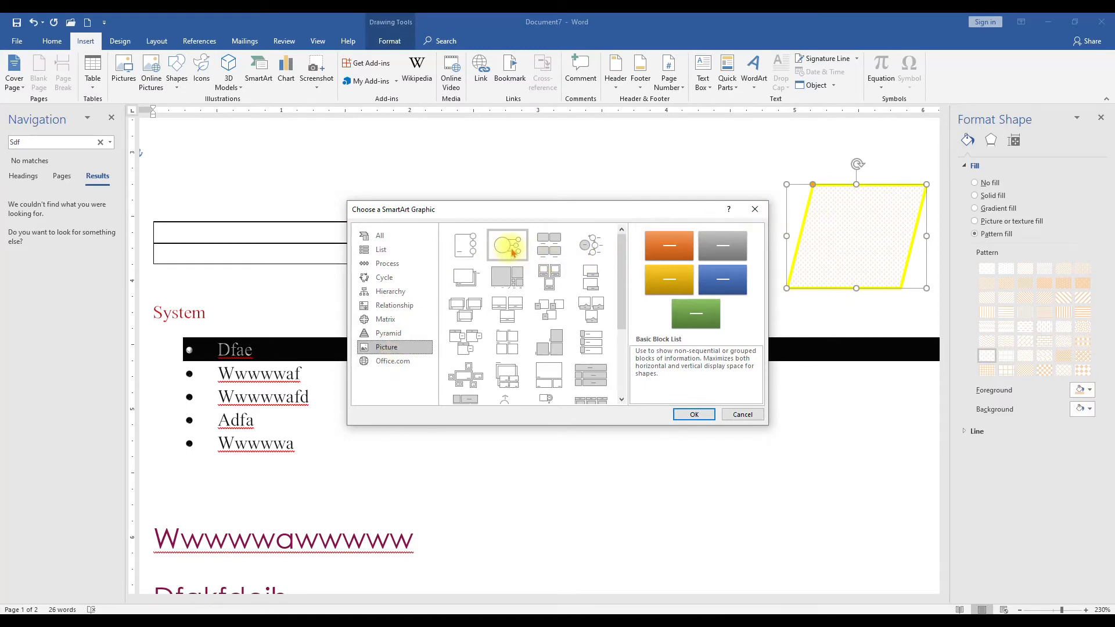
pyautogui.click(753, 210)
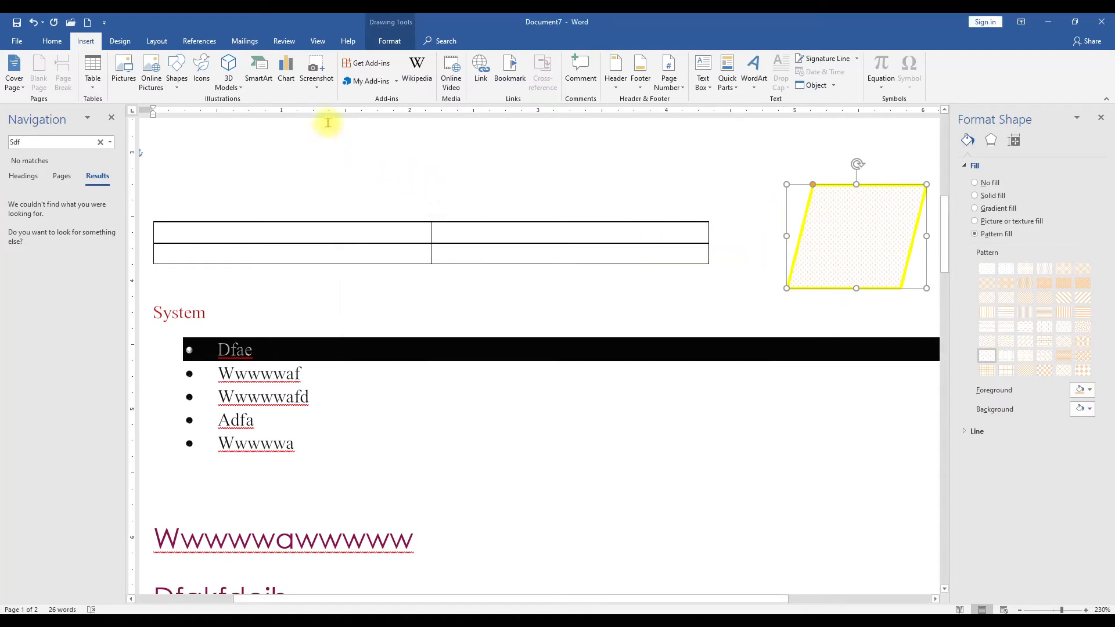
# Step: Look through the Pie, Column, Histogram and Box & Whisker chart types without inserting a chart
pyautogui.click(293, 86)
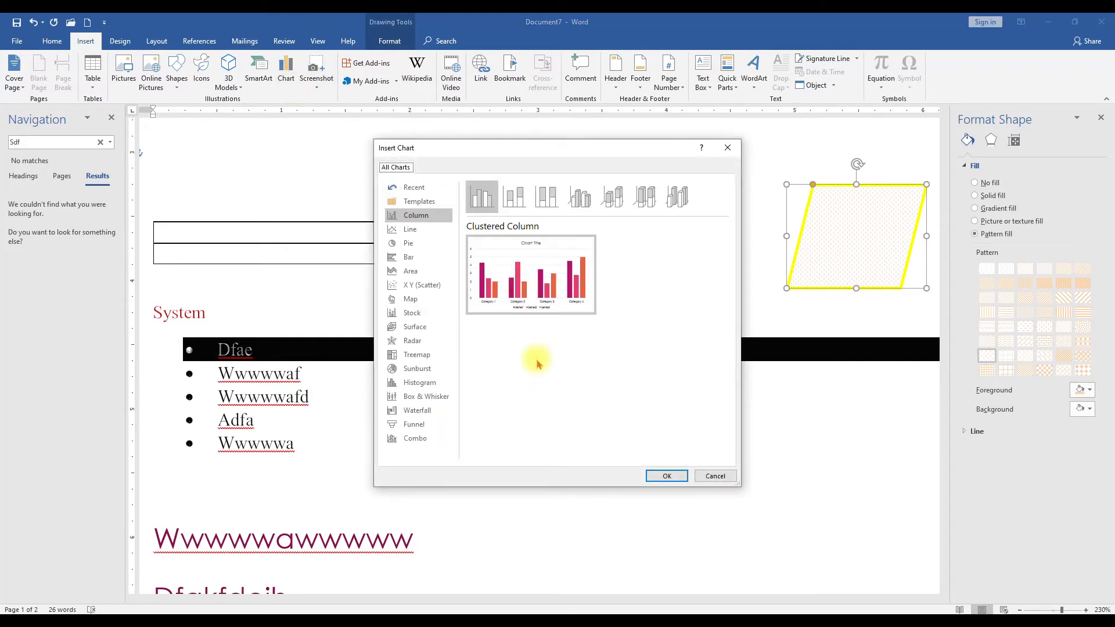
pyautogui.click(405, 244)
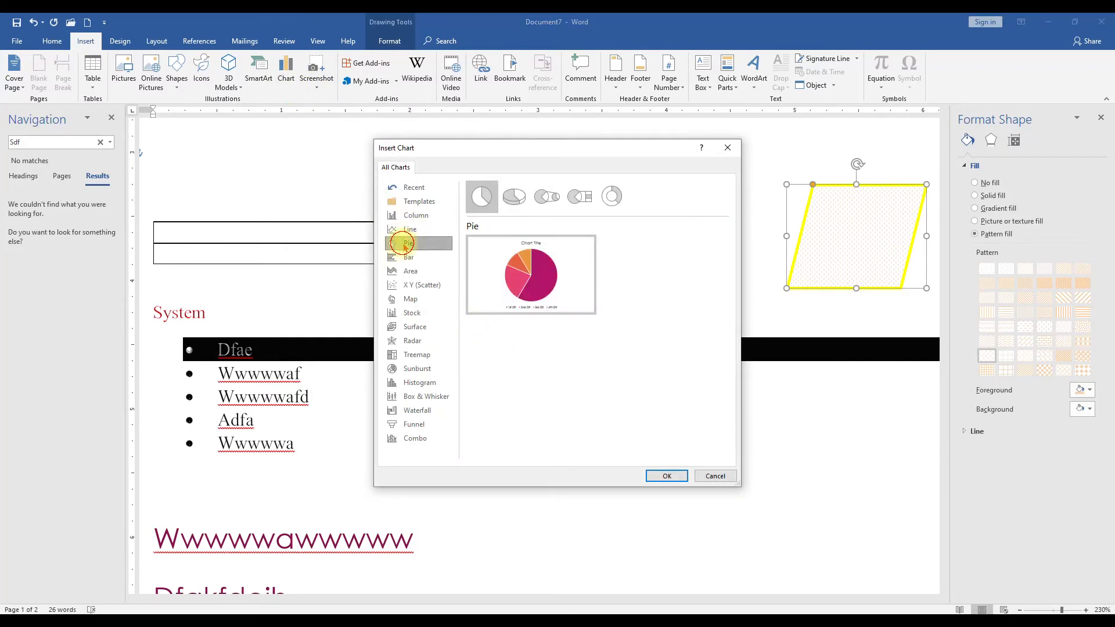
pyautogui.click(416, 216)
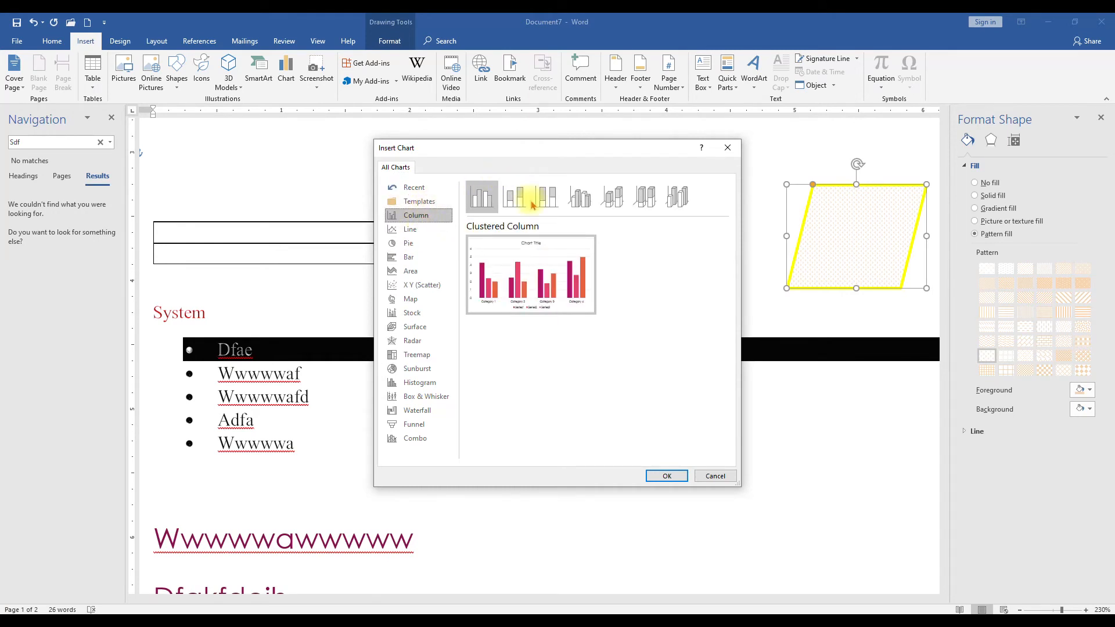
pyautogui.click(413, 383)
pyautogui.click(406, 396)
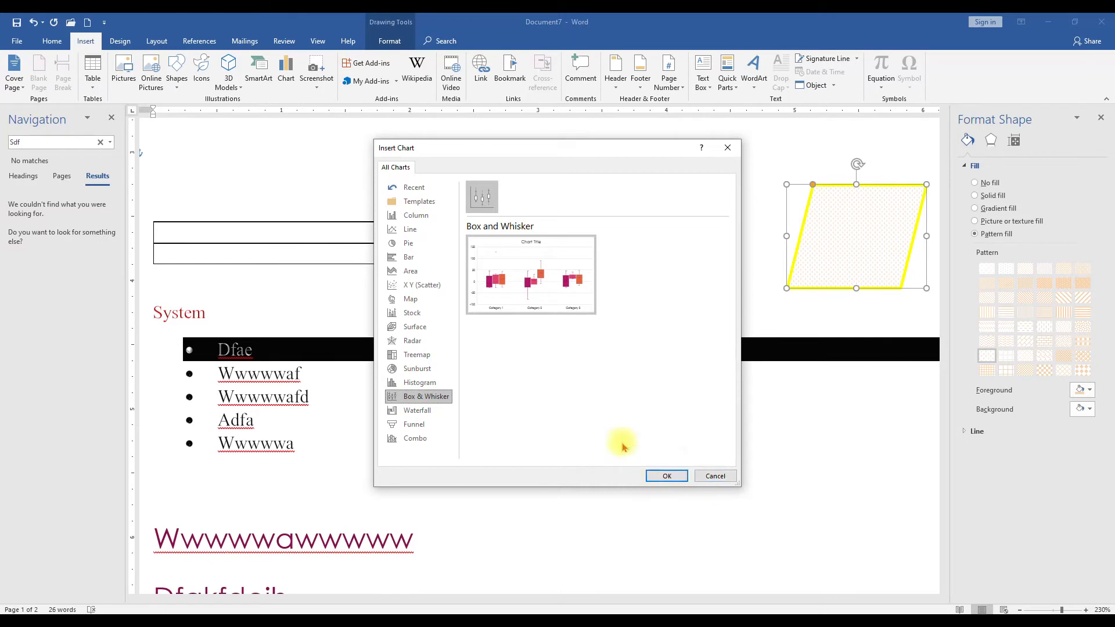
pyautogui.click(715, 477)
# Step: Insert a screen clipping of the two introductory text lines from the "Things to lookout for during this lockdown" document above the table
pyautogui.click(317, 74)
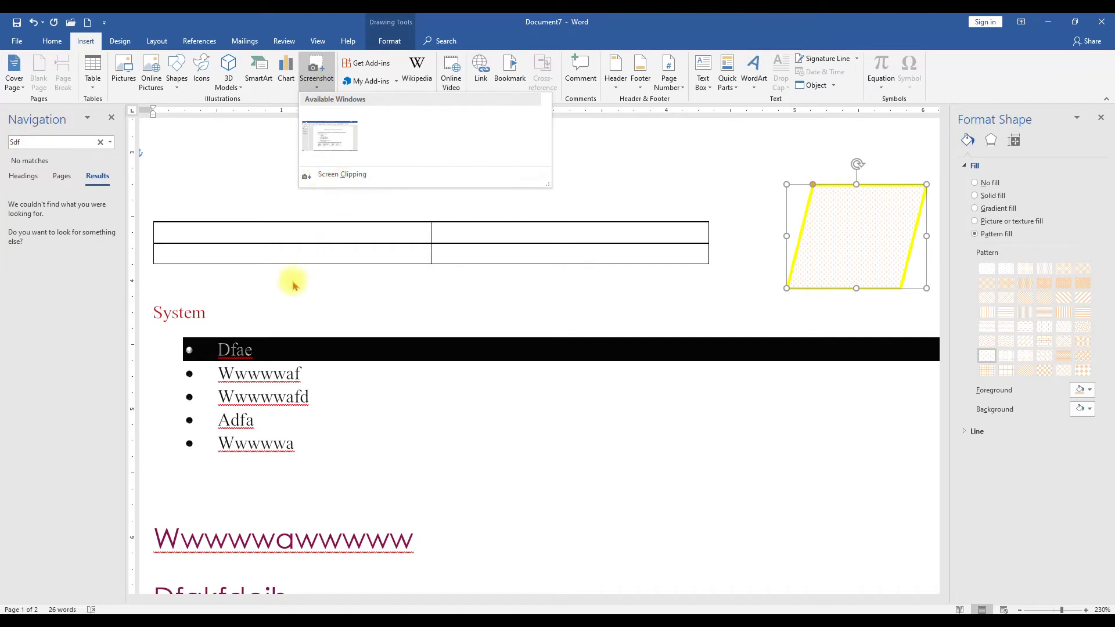
pyautogui.click(264, 306)
pyautogui.click(317, 87)
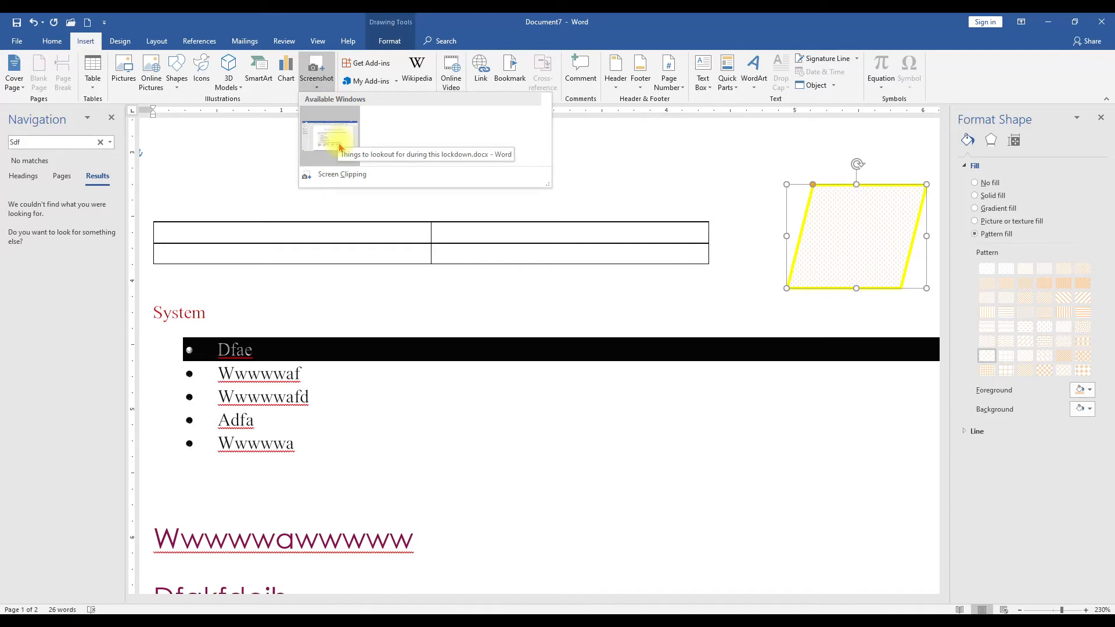
pyautogui.click(349, 175)
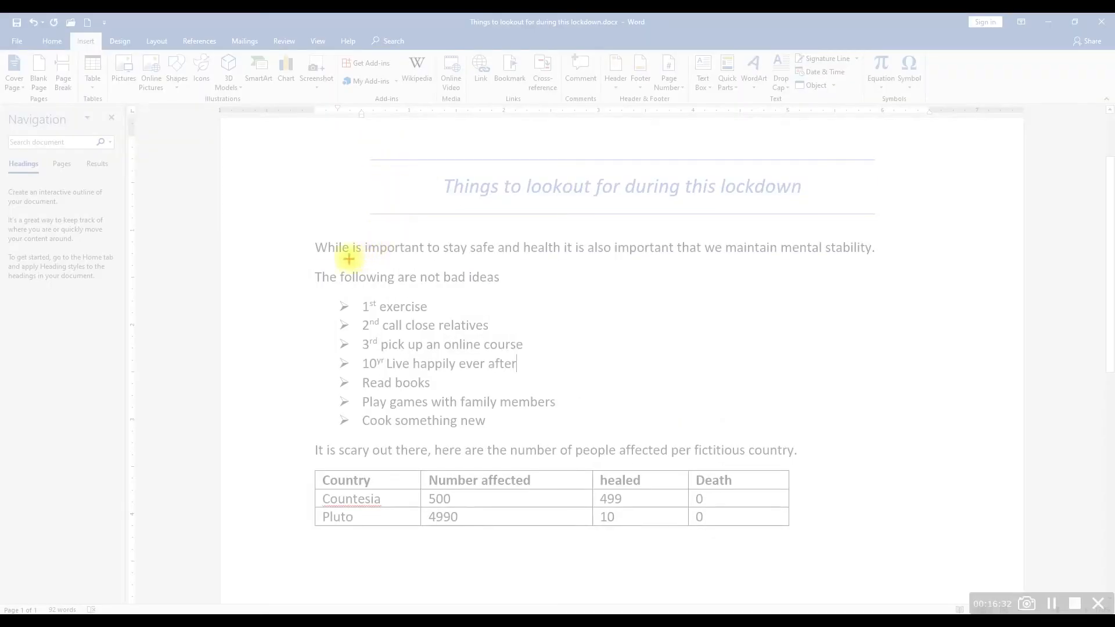
pyautogui.moveTo(322, 268); pyautogui.dragTo(909, 292)
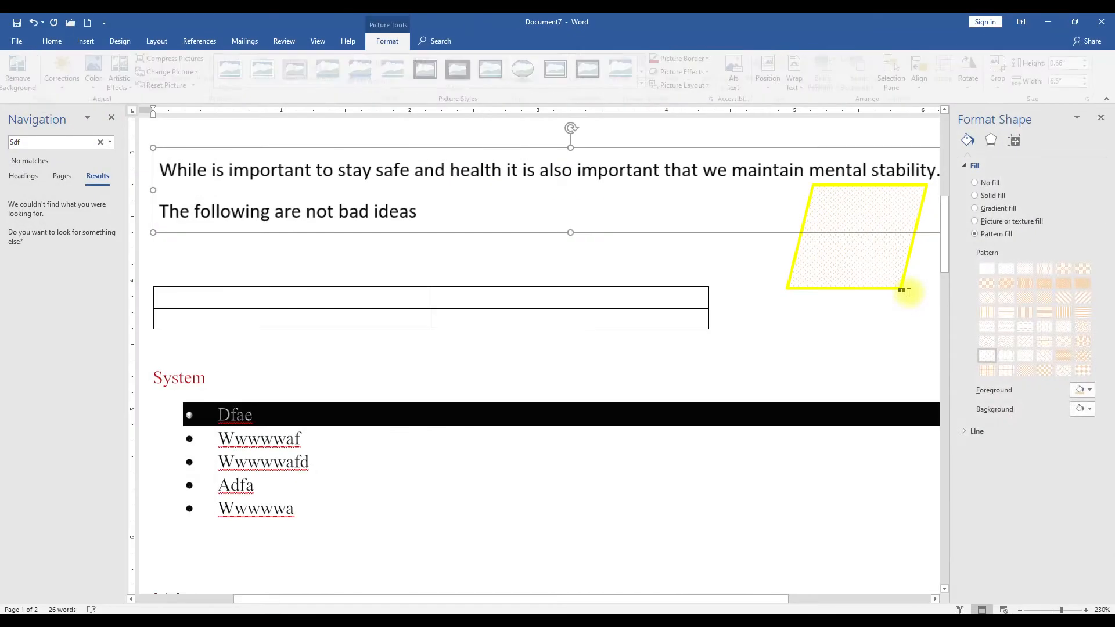
# Step: Narrow the inserted screen clipping to about 3.54" wide by its side edge, without changing its height
pyautogui.scroll(-5, 543, 281)
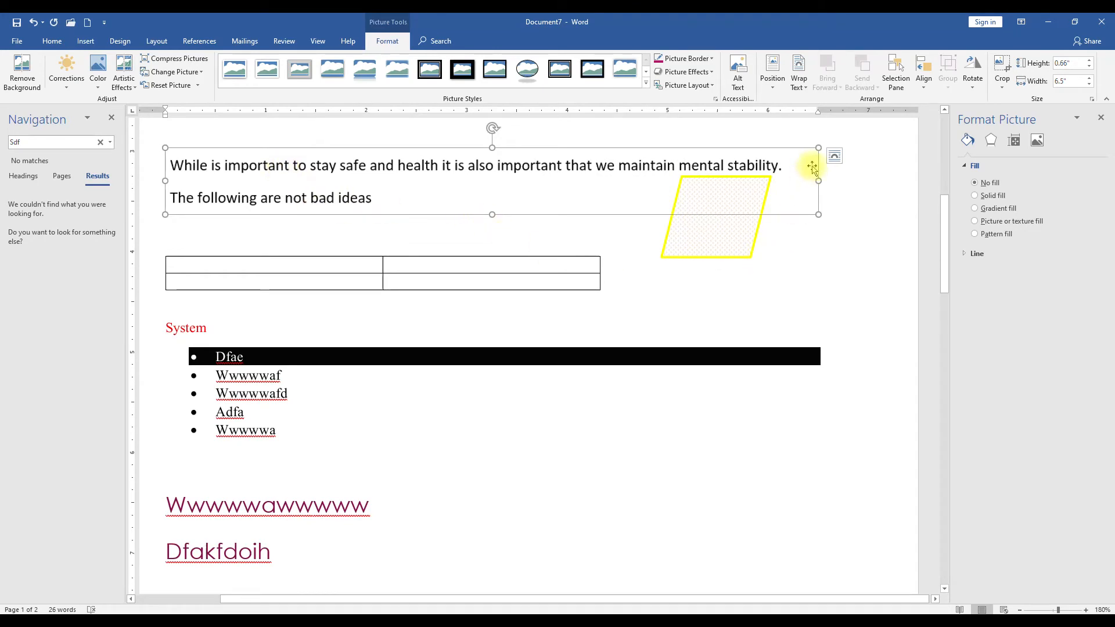
pyautogui.moveTo(817, 178); pyautogui.dragTo(522, 177)
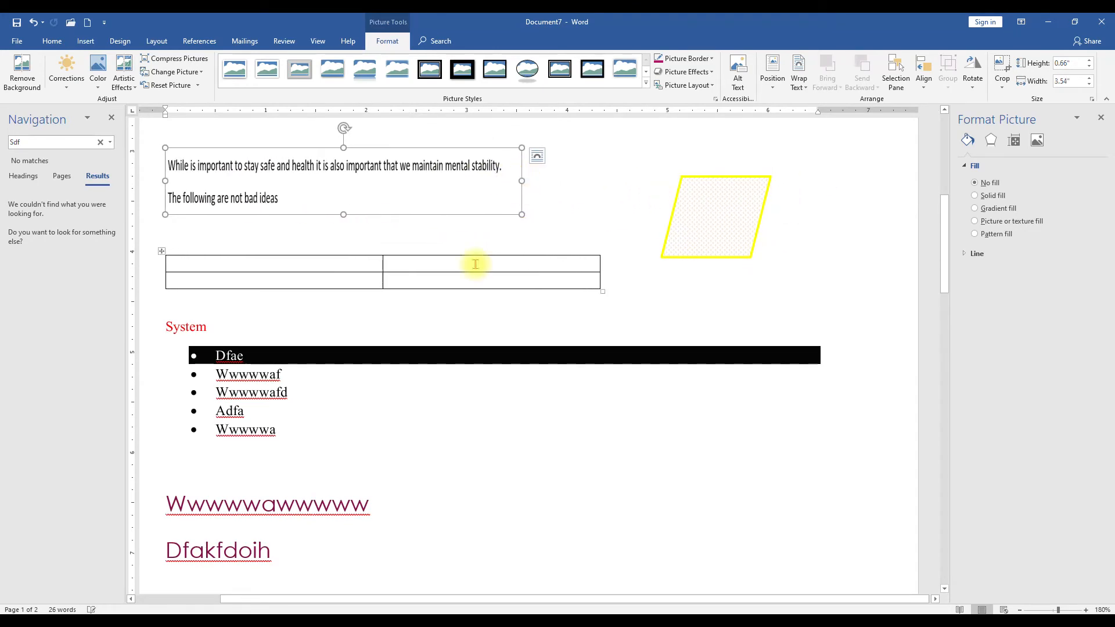
pyautogui.scroll(3, 291, 158)
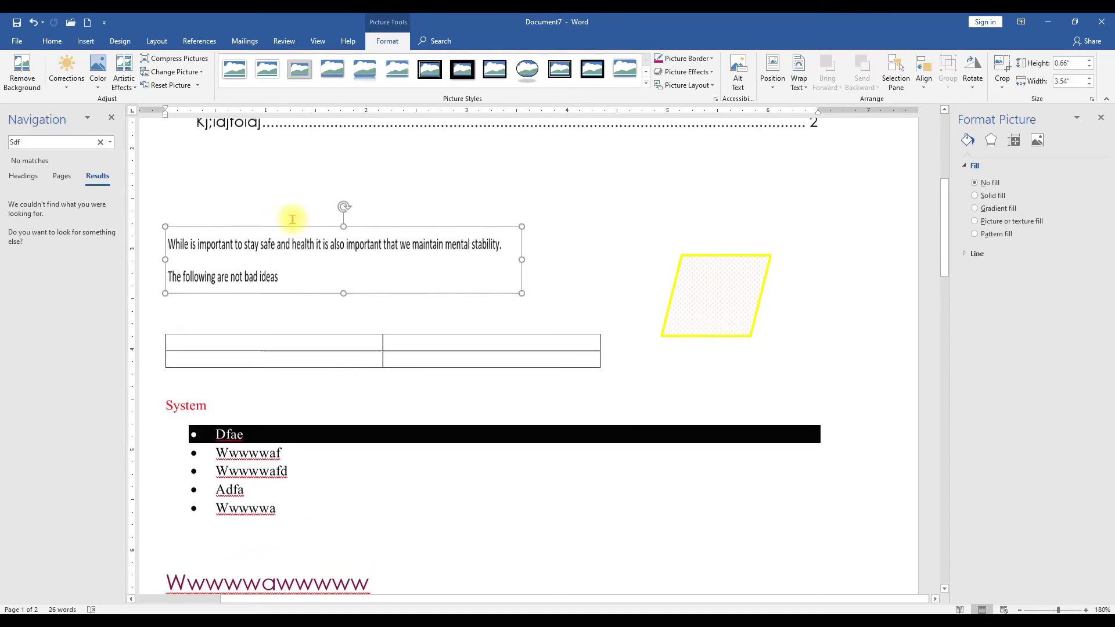
# Step: Review the Screenshot command's available windows and Screen Clipping option without inserting another capture
pyautogui.click(85, 41)
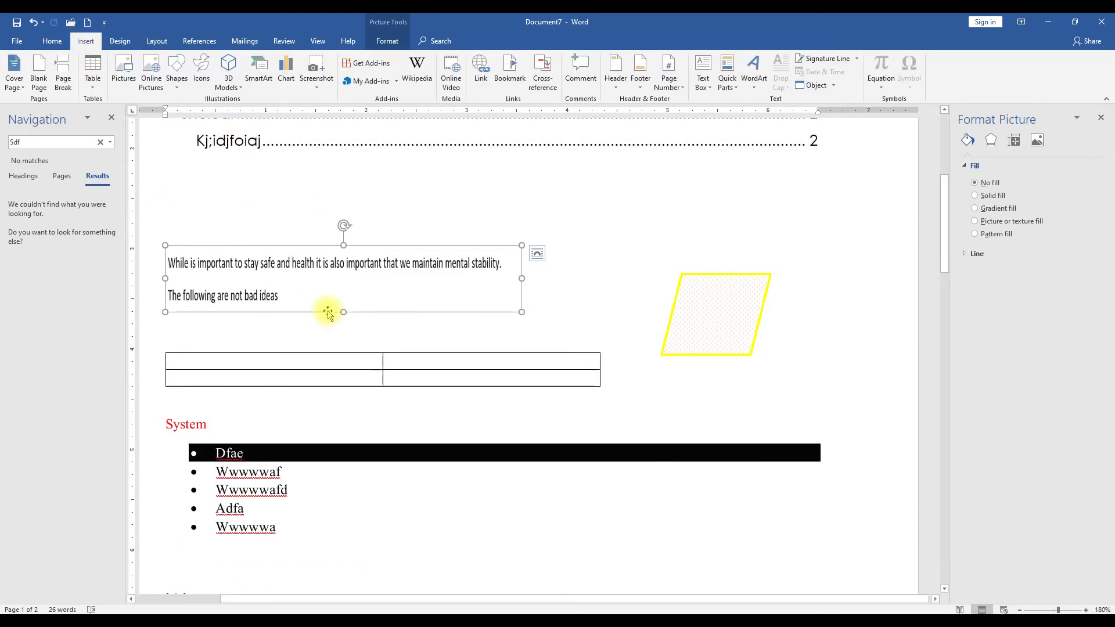
pyautogui.click(315, 75)
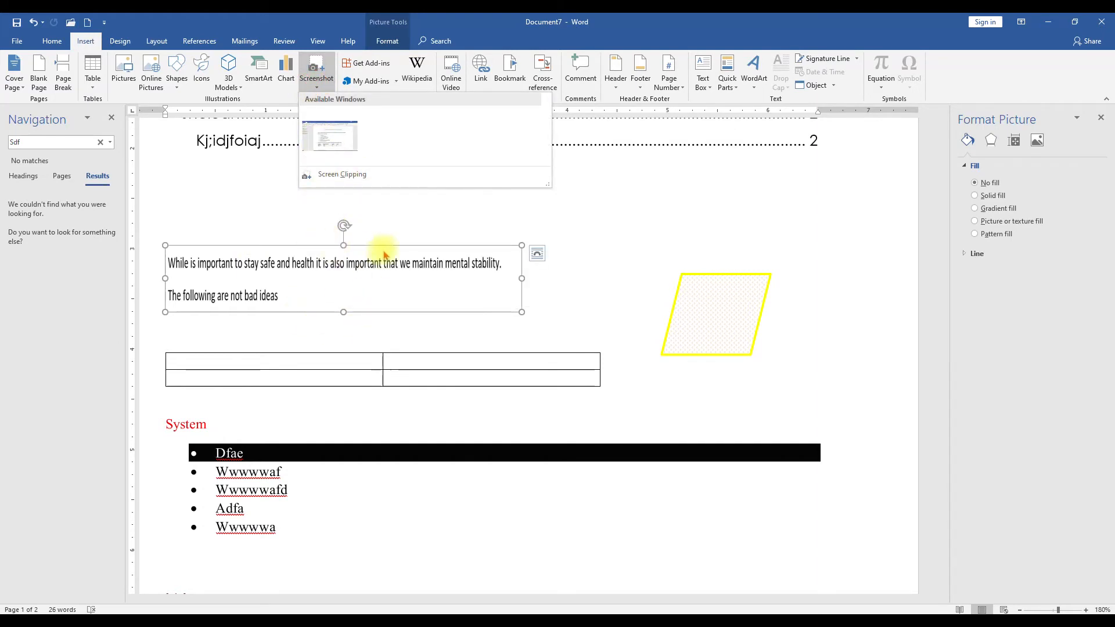
pyautogui.click(620, 265)
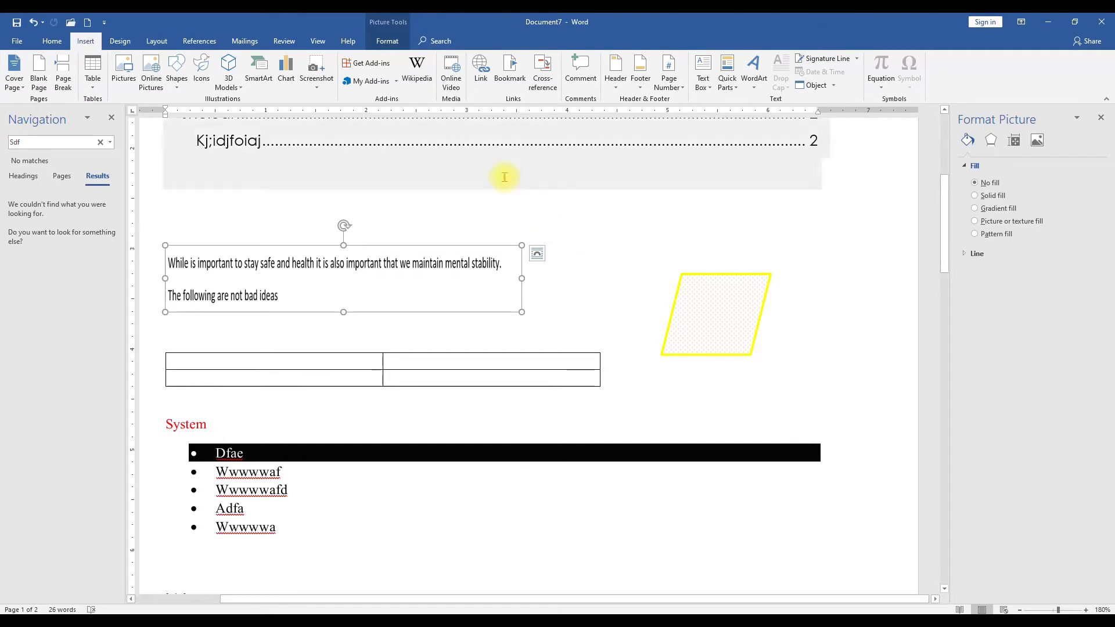
pyautogui.click(409, 221)
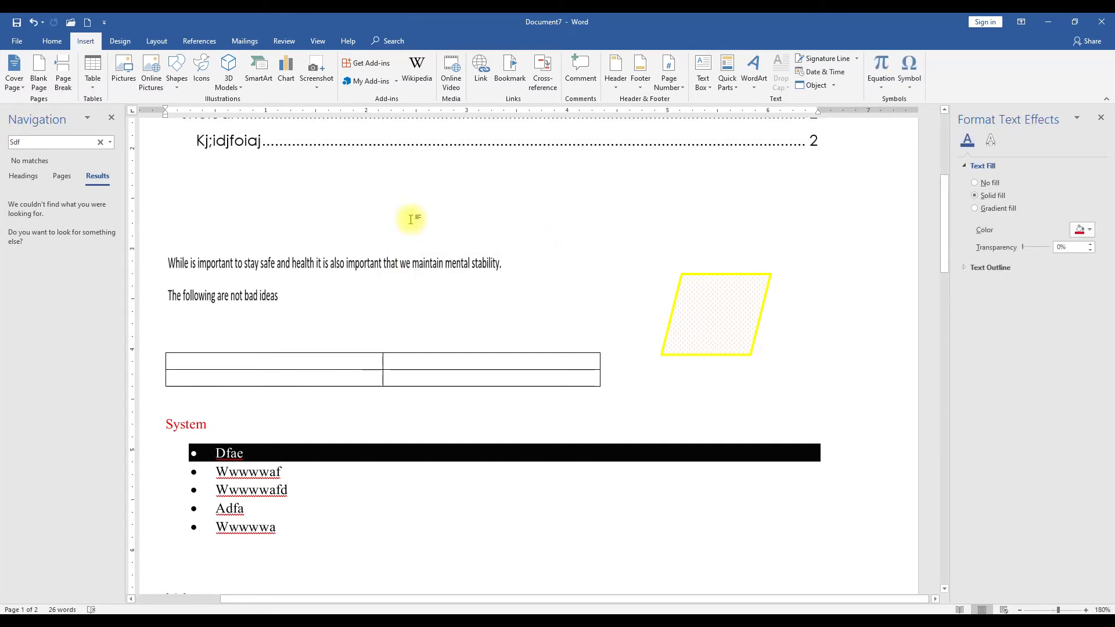
pyautogui.click(317, 86)
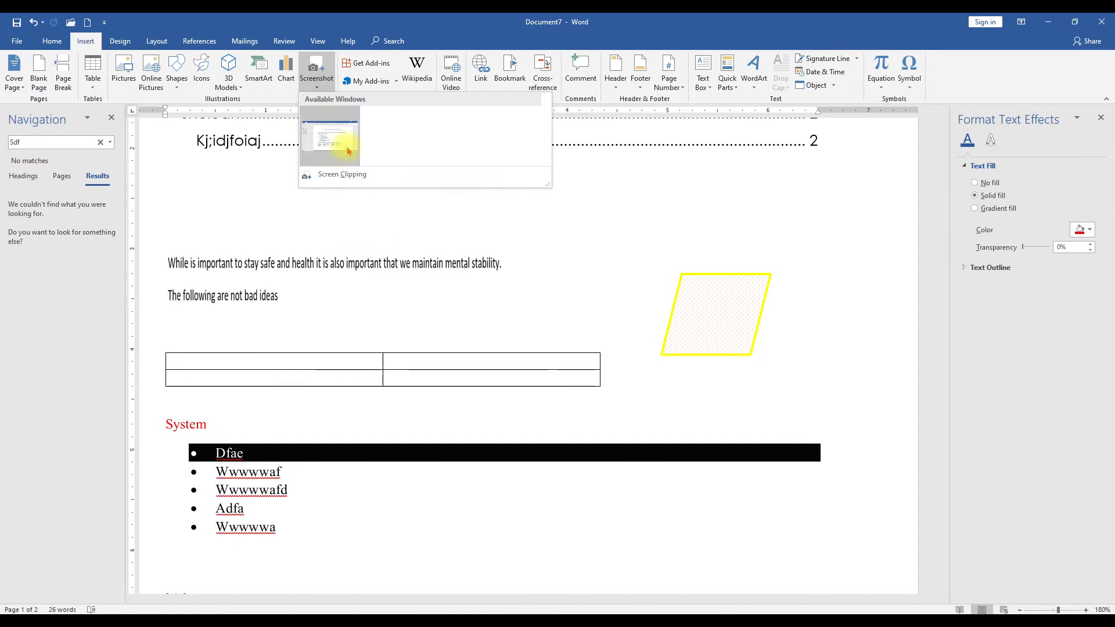
pyautogui.click(302, 236)
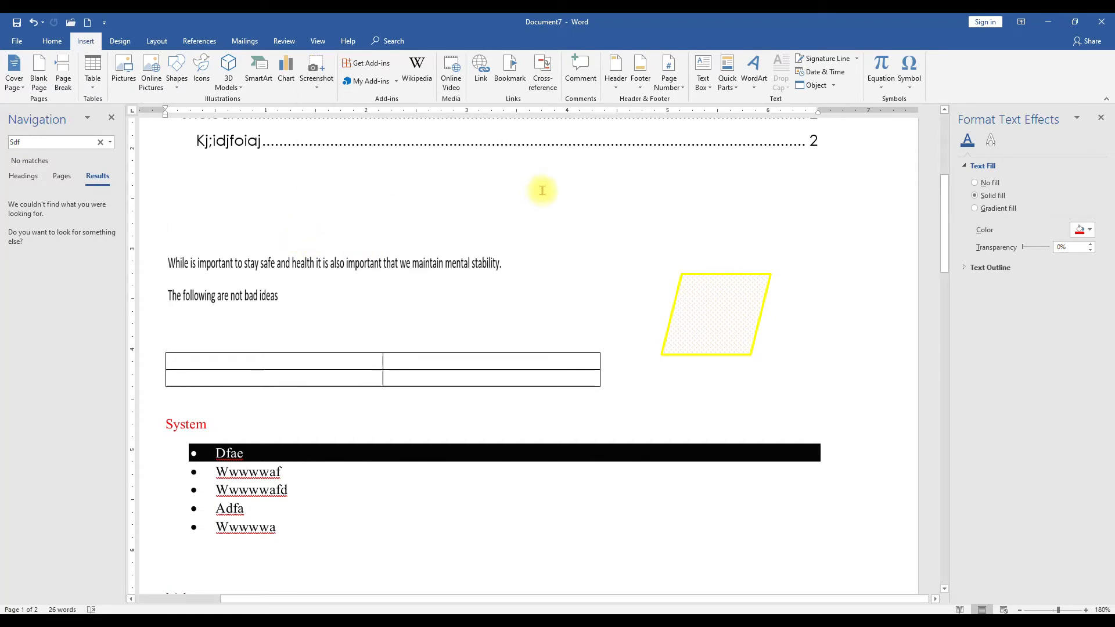
pyautogui.click(317, 69)
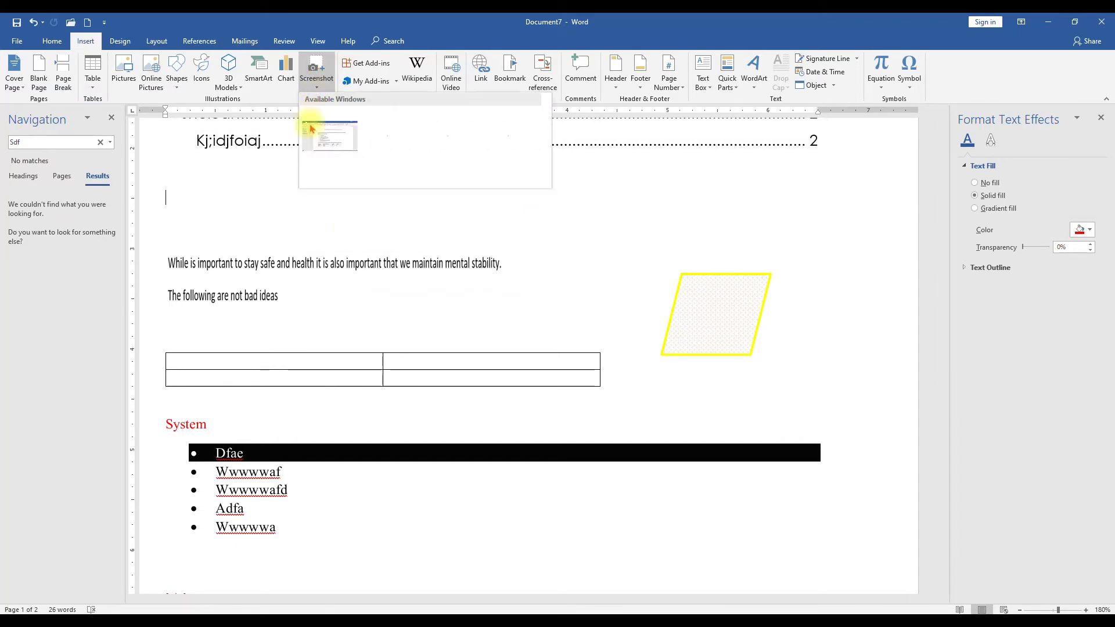
pyautogui.click(462, 256)
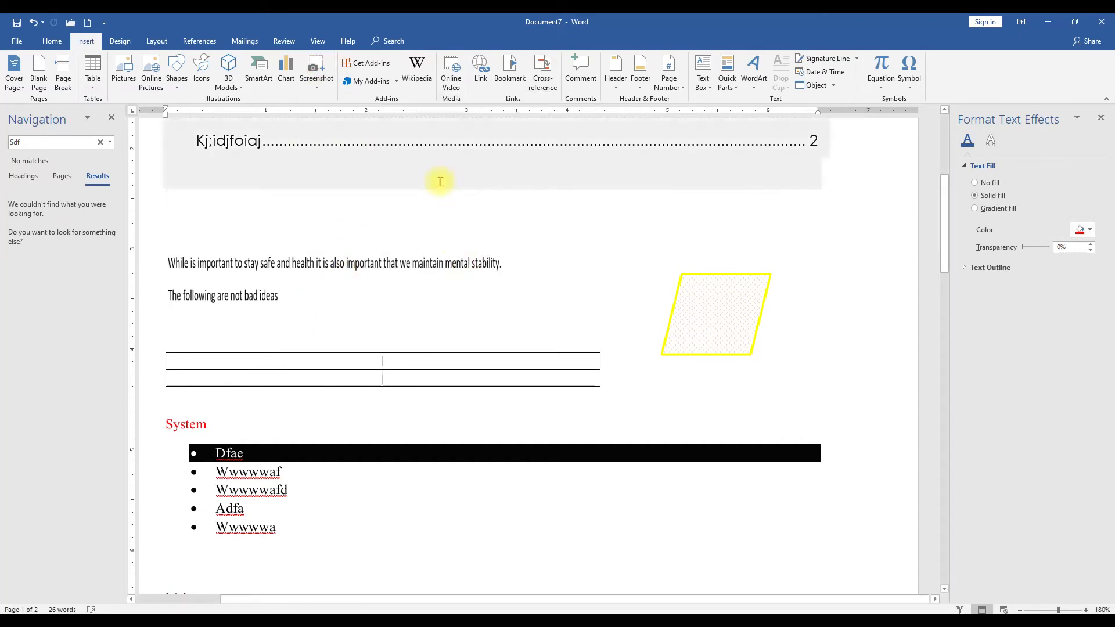
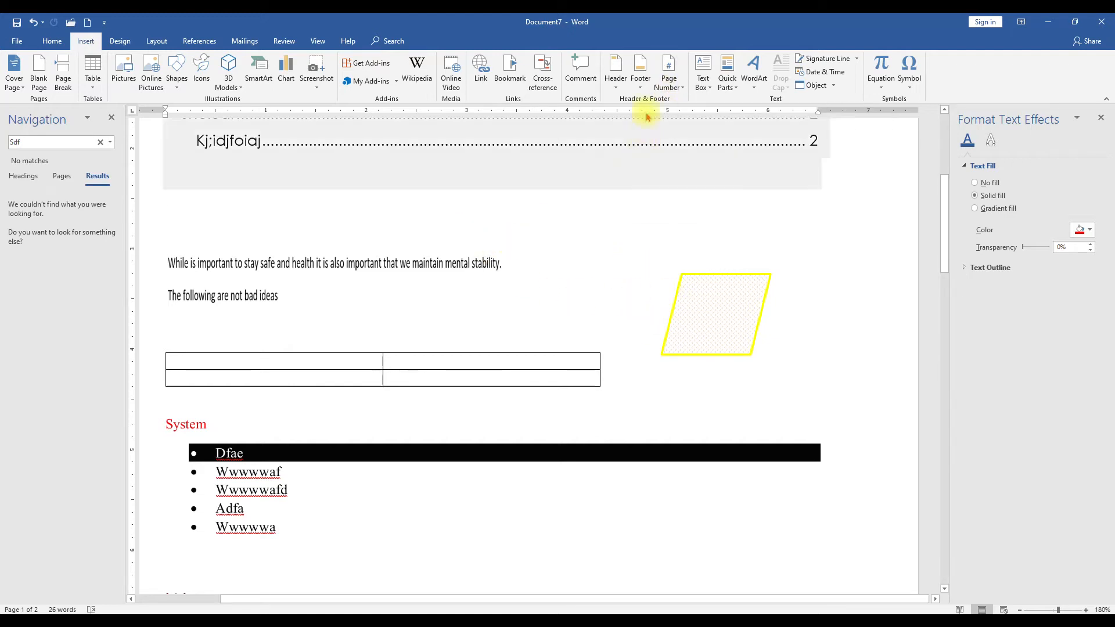
# Step: Insert a built-in Simple Text Box at the empty line above the screen clipping
pyautogui.click(703, 78)
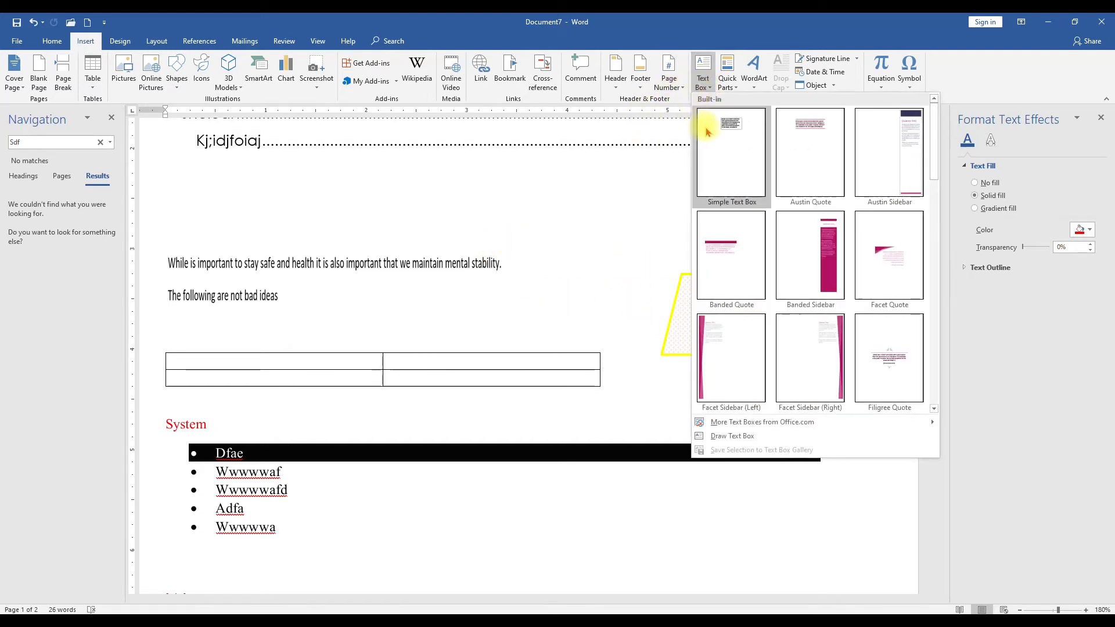
pyautogui.click(713, 149)
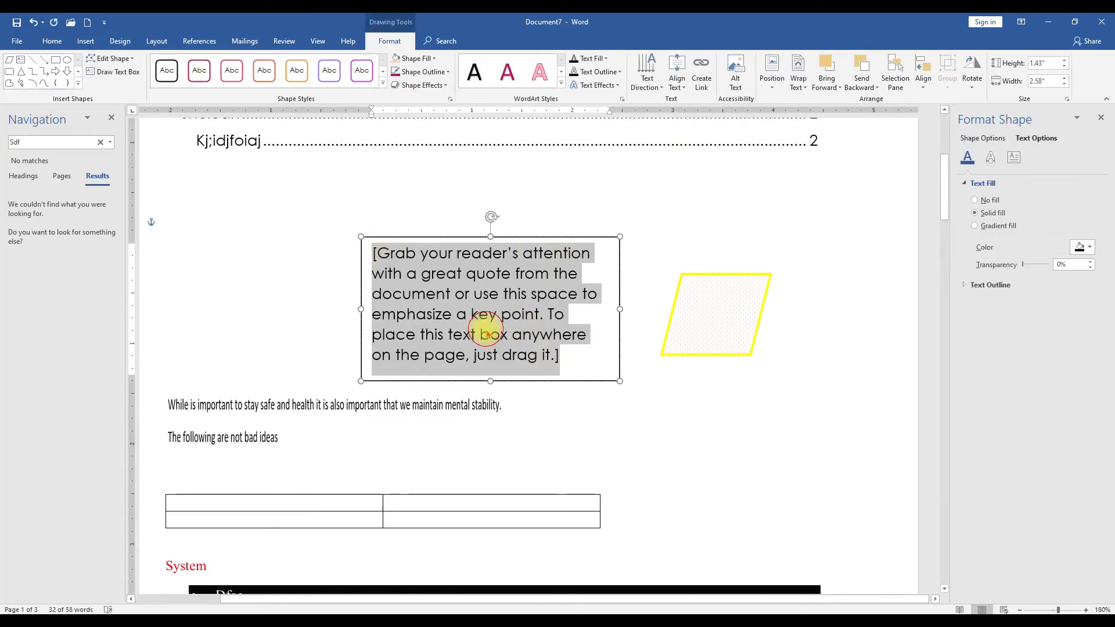
# Step: Replace the text box's placeholder with "sdfasfafa" and move the box toward the page's left margin, above the screen clipping
pyautogui.write('sdfasfafa')
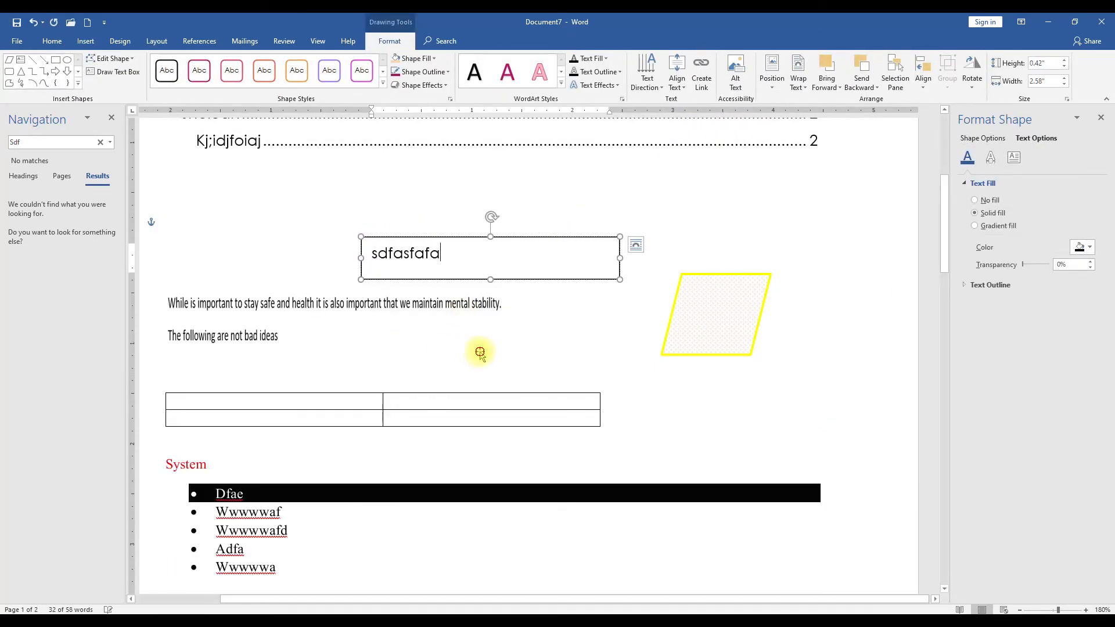
pyautogui.moveTo(498, 241); pyautogui.dragTo(325, 241)
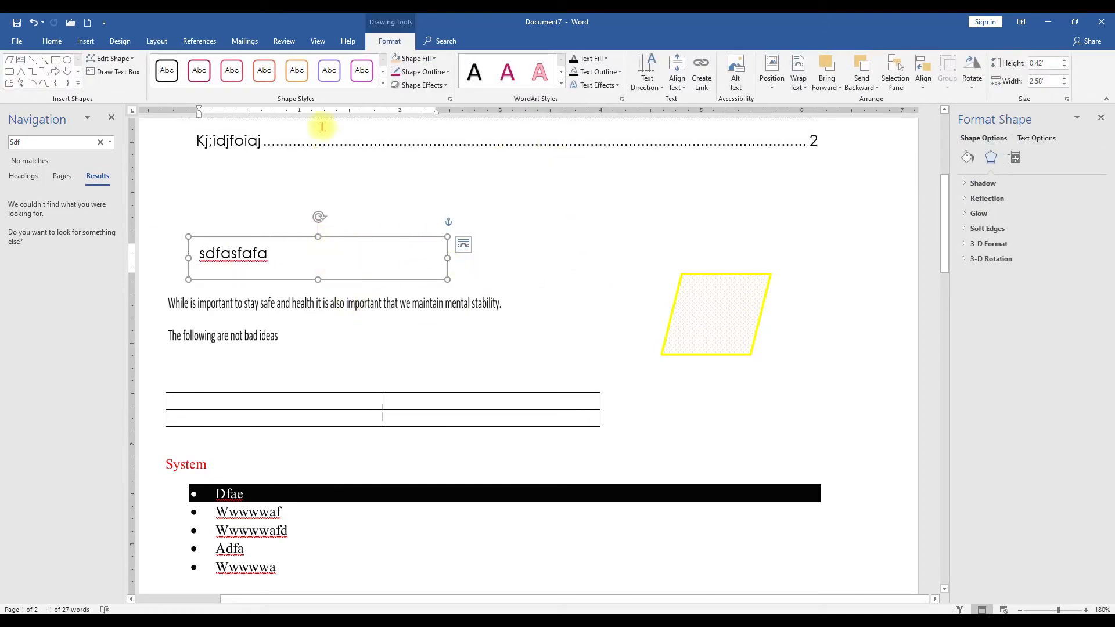
pyautogui.click(45, 47)
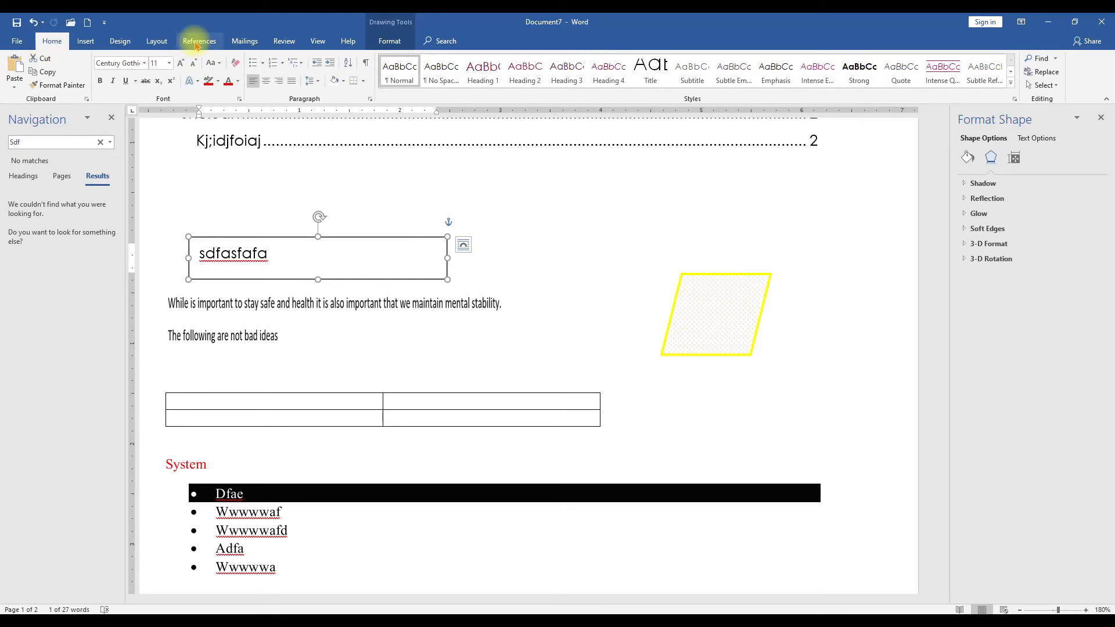
pyautogui.click(118, 42)
pyautogui.click(86, 41)
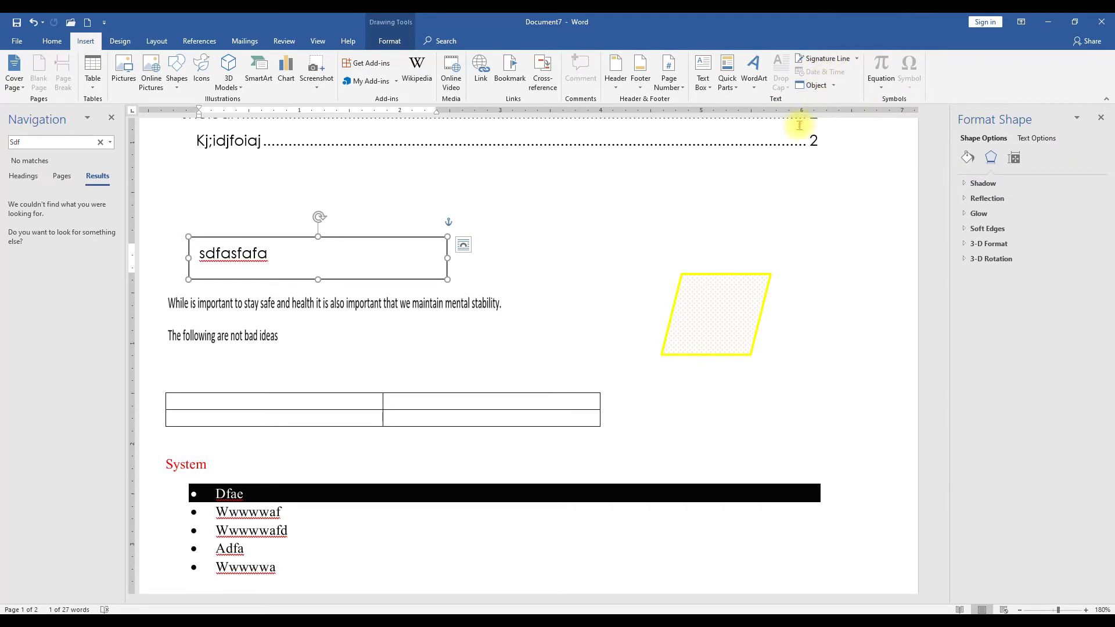
pyautogui.click(834, 86)
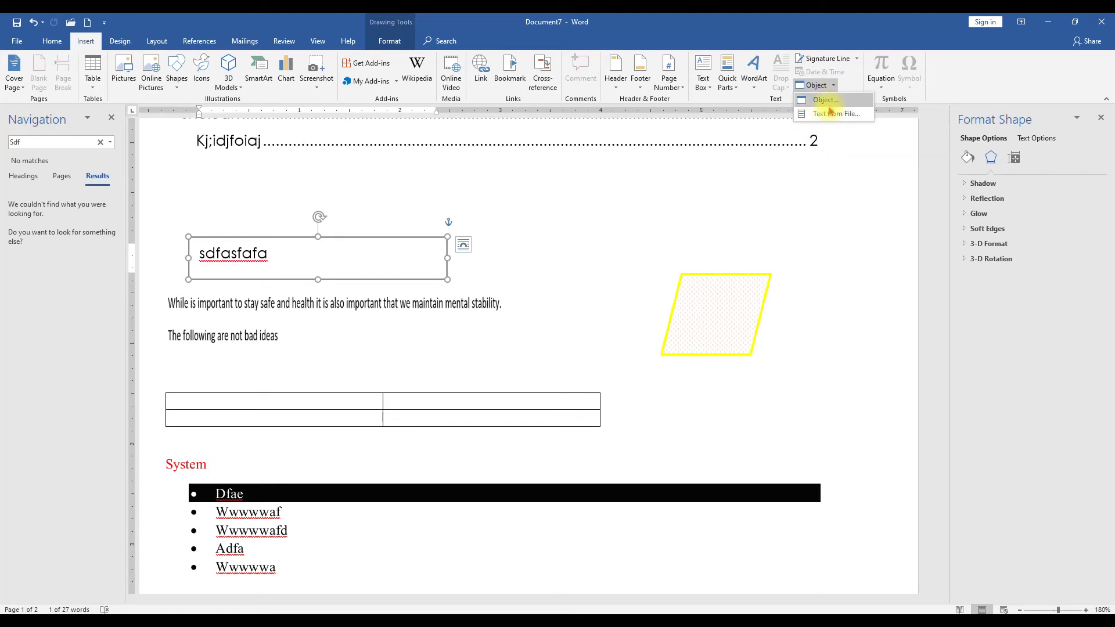
pyautogui.click(833, 101)
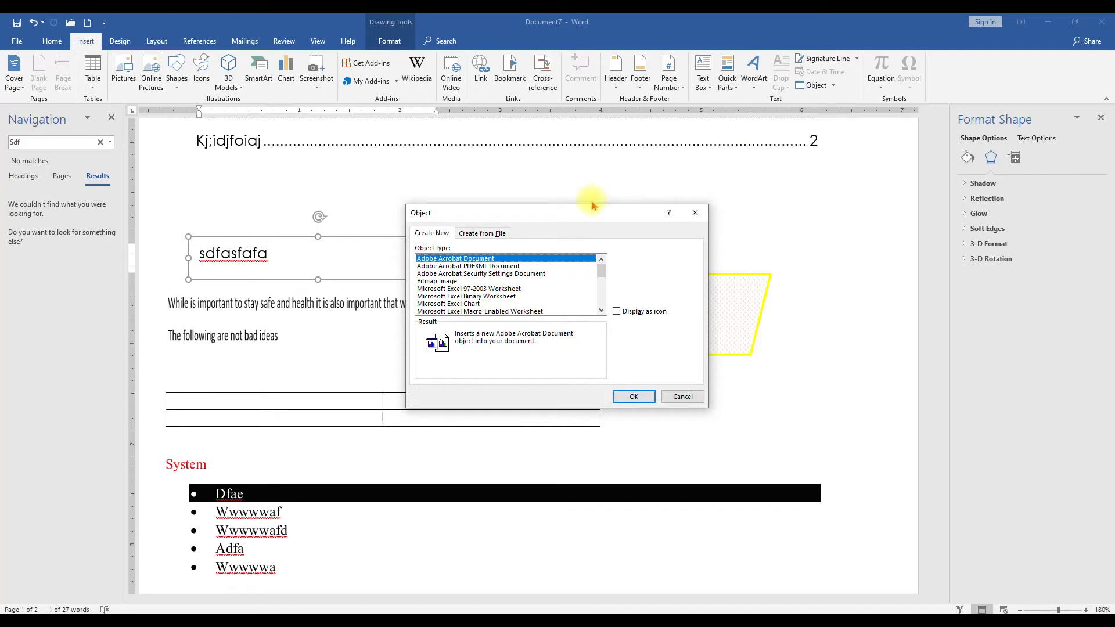
pyautogui.click(695, 212)
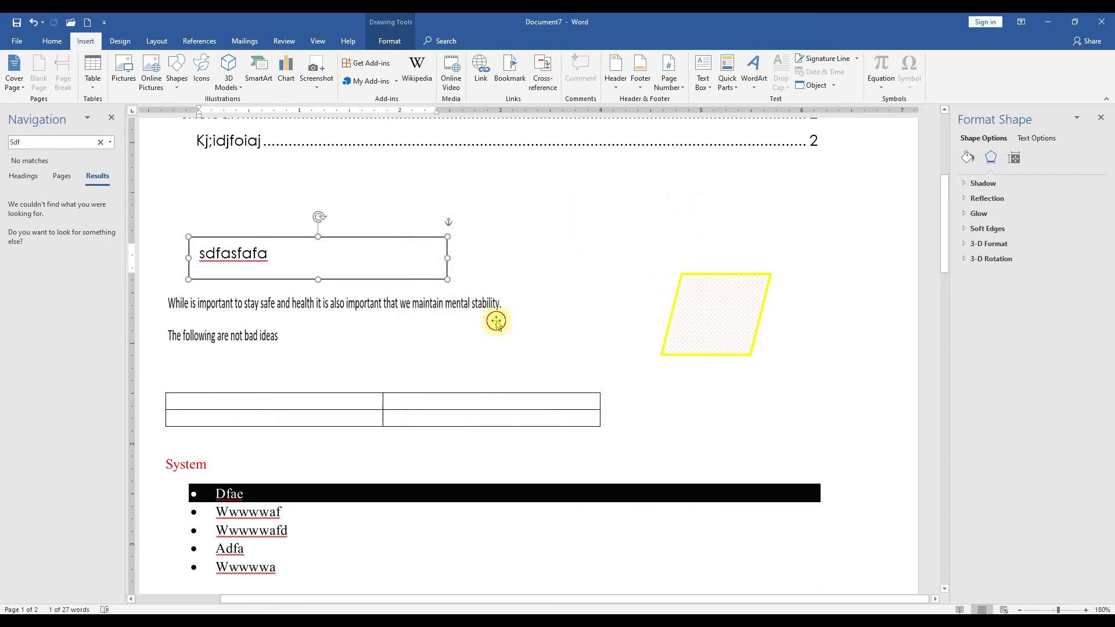
# Step: Select the screen clipping above the table as the insertion target and choose a new Package object to insert there
pyautogui.click(496, 319)
pyautogui.click(695, 162)
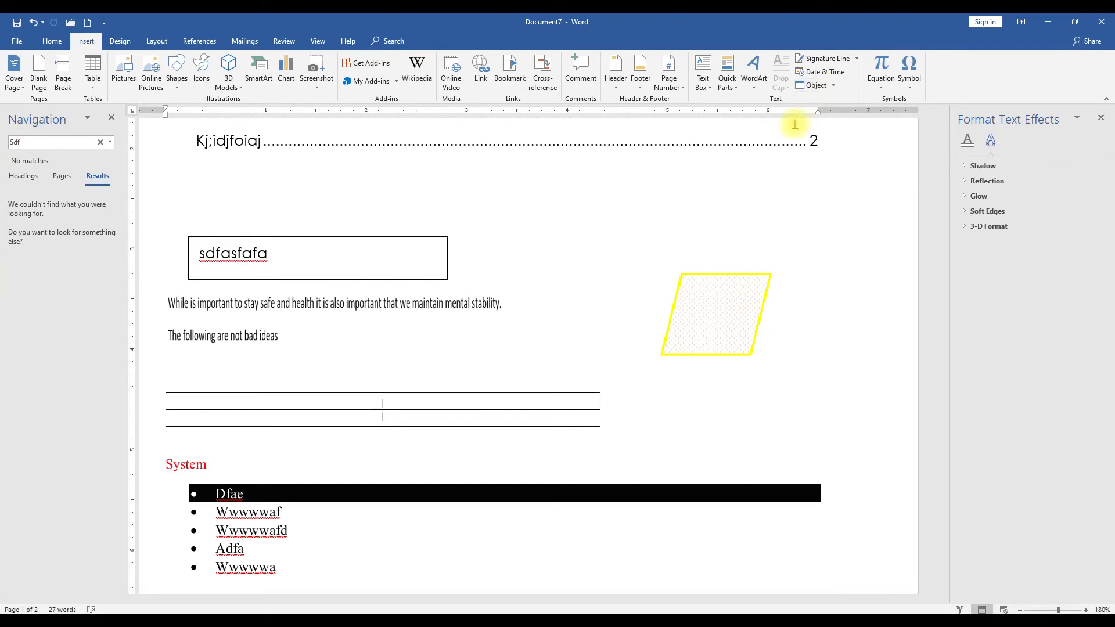
pyautogui.click(277, 348)
pyautogui.click(400, 377)
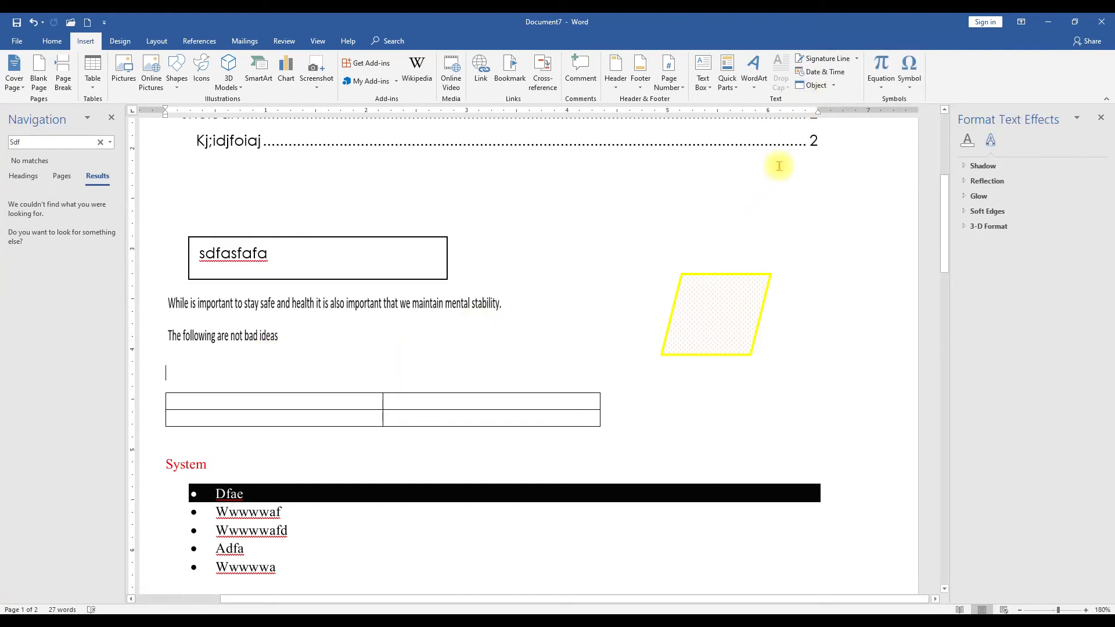
pyautogui.click(386, 340)
pyautogui.click(834, 85)
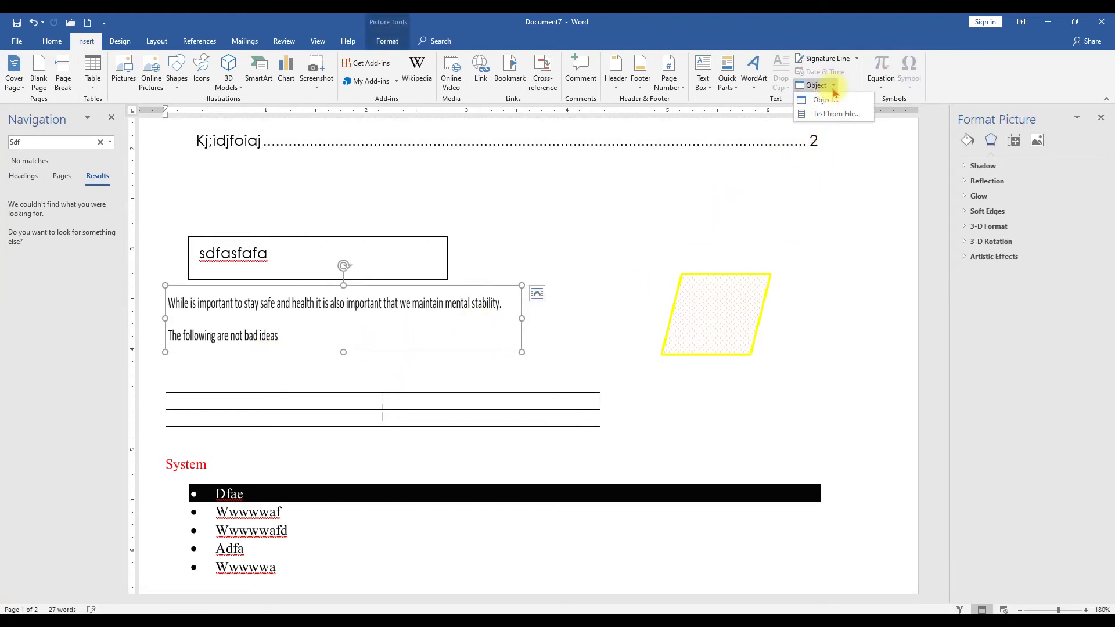
pyautogui.click(825, 97)
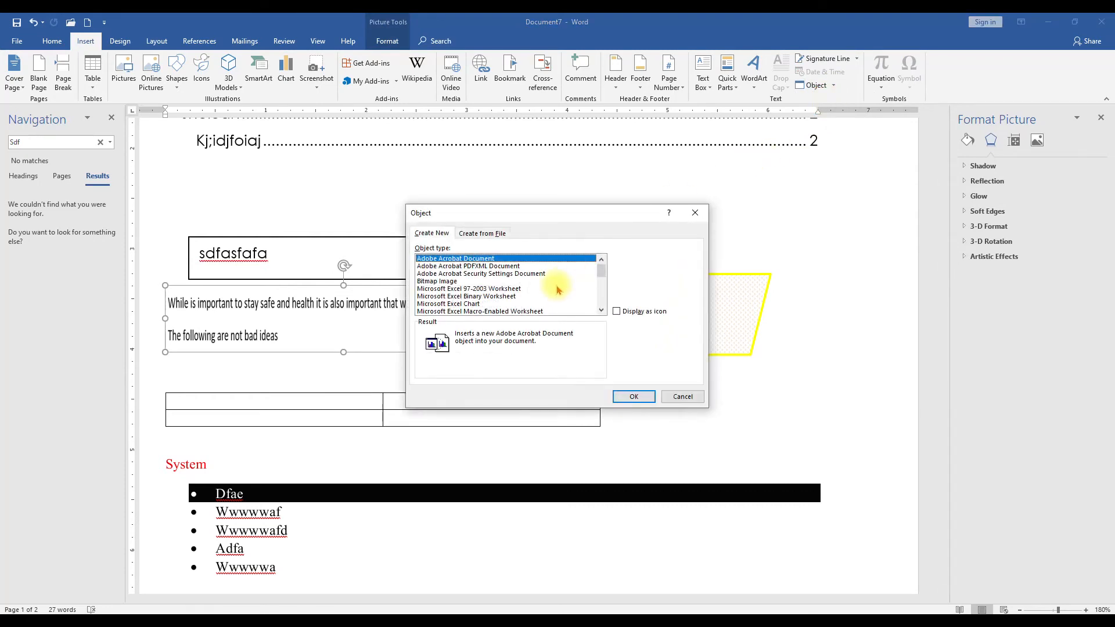
pyautogui.moveTo(601, 269); pyautogui.dragTo(604, 315)
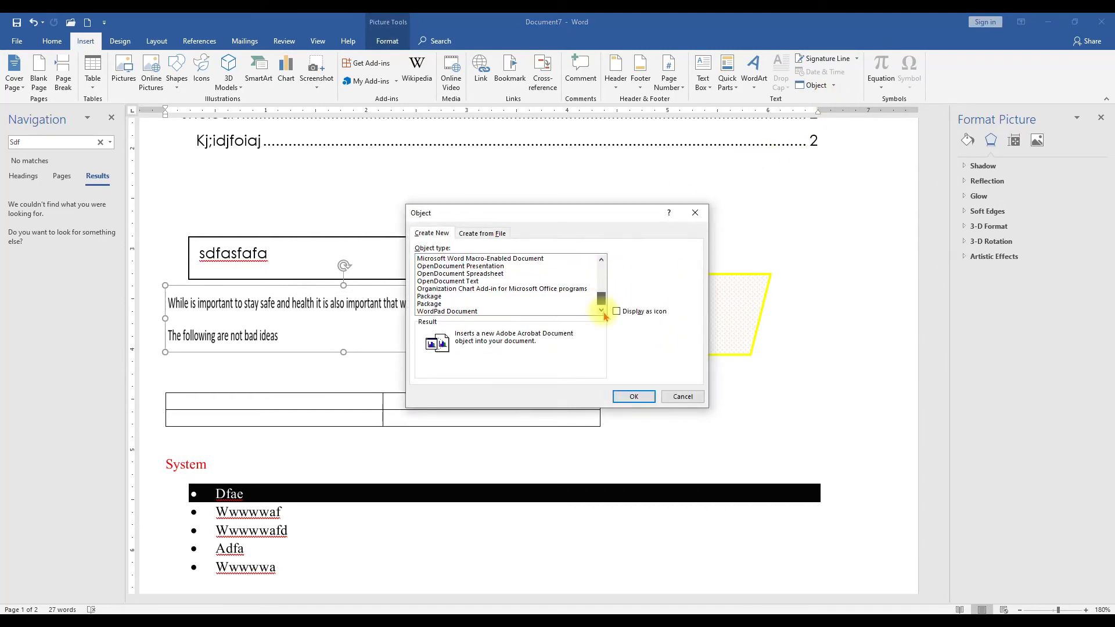
pyautogui.click(432, 298)
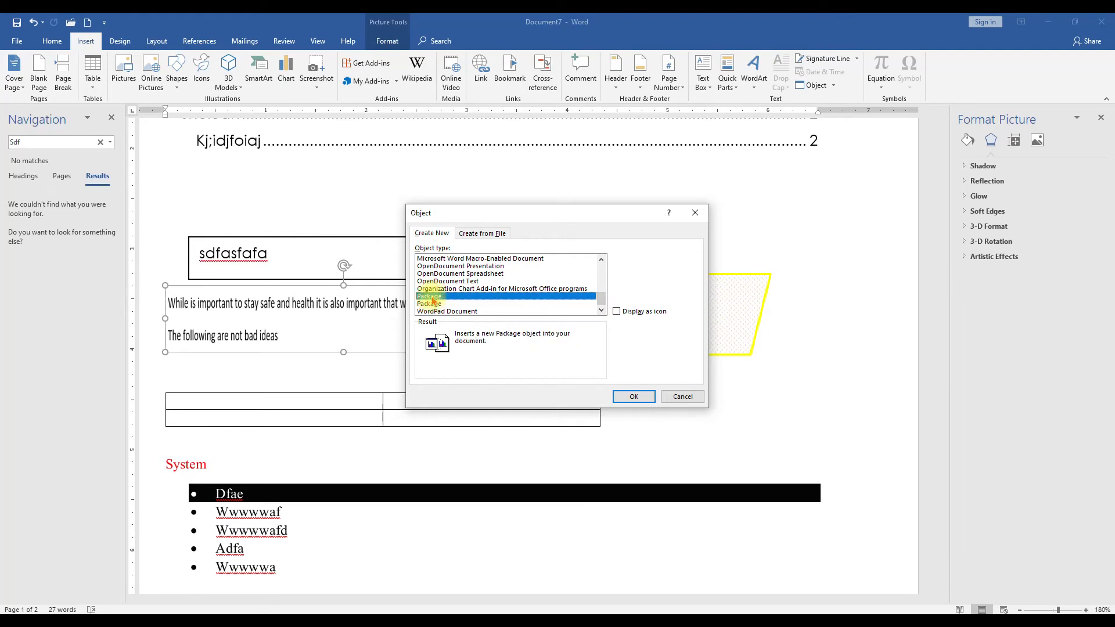
pyautogui.click(636, 397)
# Step: Embed "Things to lookout for during this lockdown.docx" from the Desktop as the package's file
pyautogui.click(406, 356)
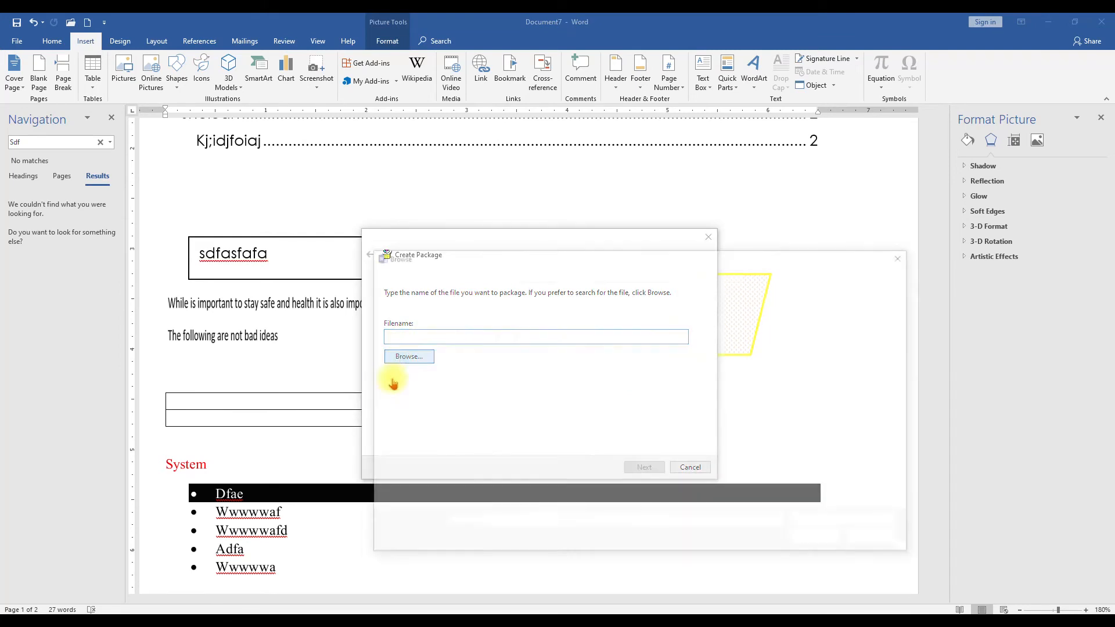
pyautogui.click(500, 363)
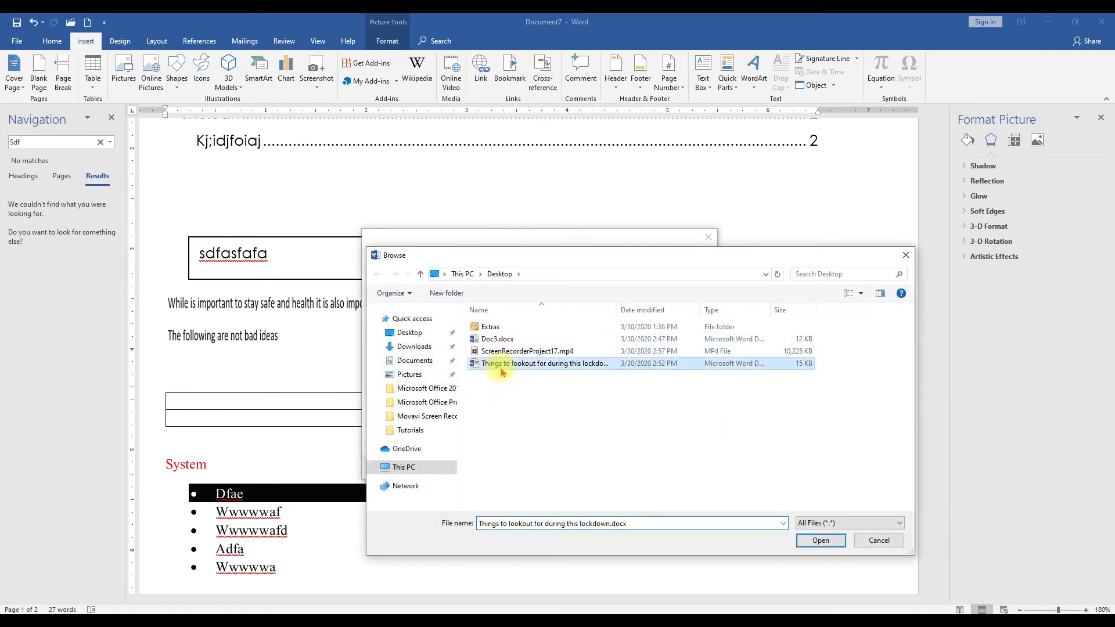
pyautogui.click(820, 541)
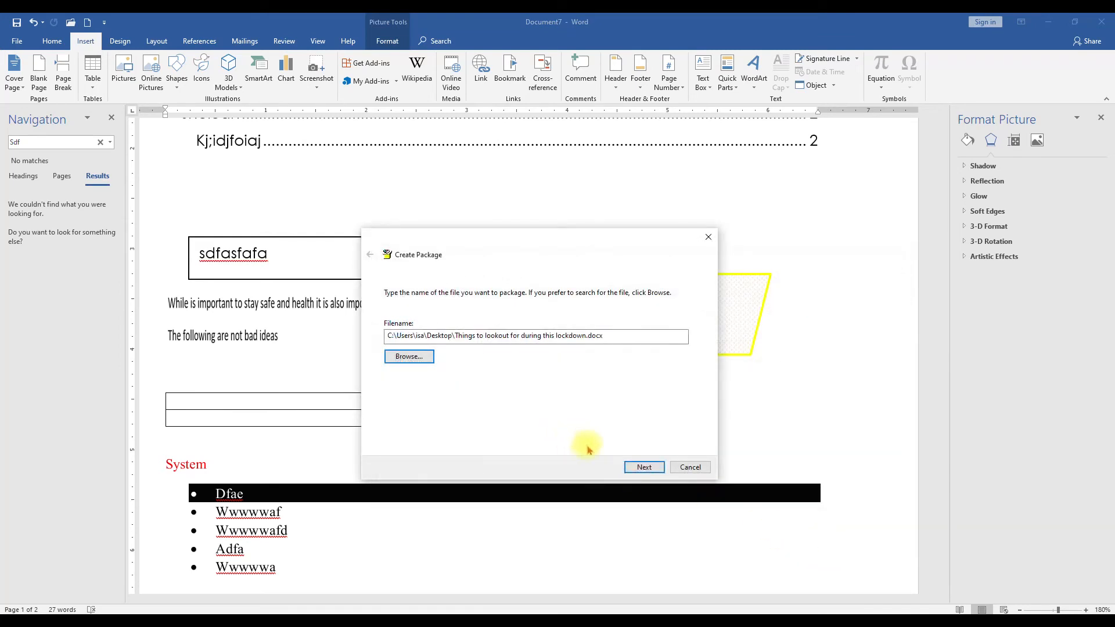
pyautogui.click(639, 467)
pyautogui.click(633, 467)
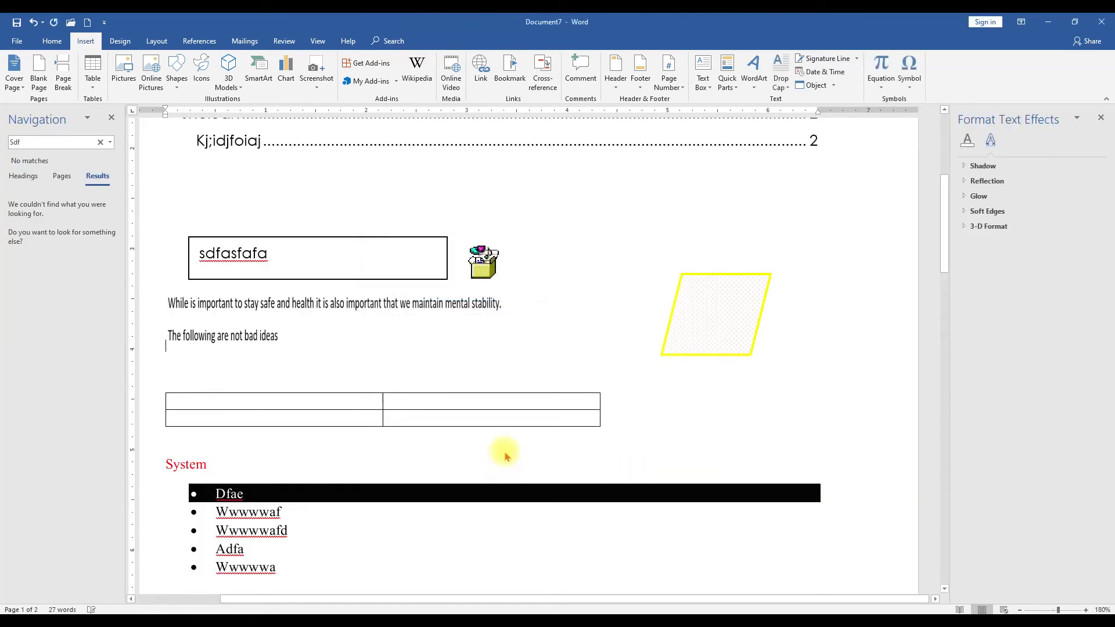
# Step: Move the embedded document package into the text box, beneath the text "sdfasfafa"
pyautogui.moveTo(618, 262); pyautogui.dragTo(337, 254)
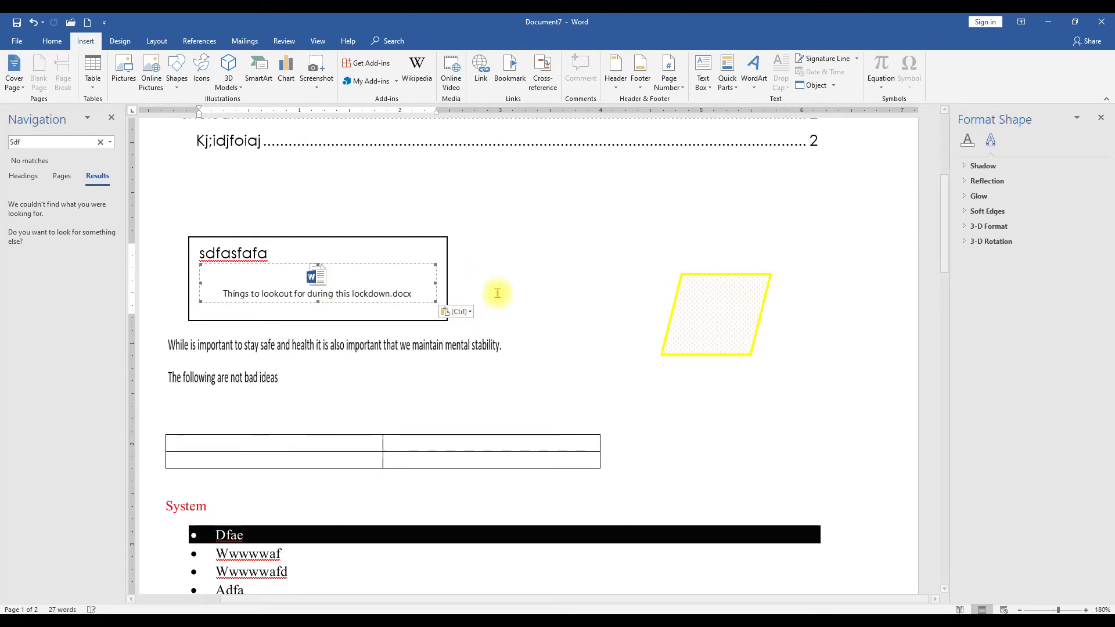
pyautogui.click(315, 281)
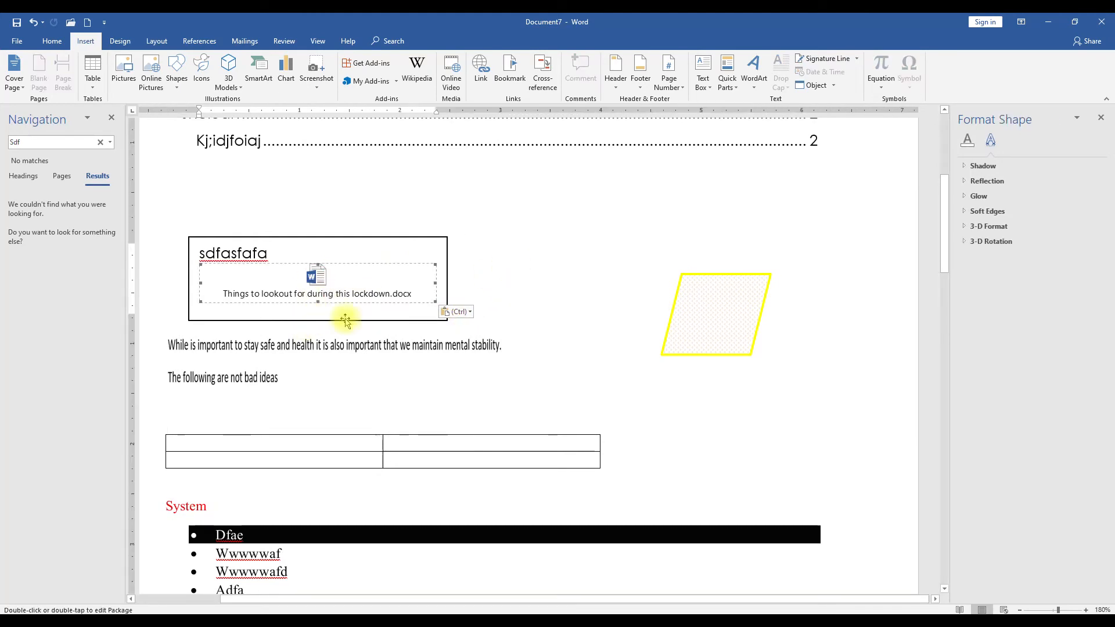
pyautogui.click(530, 312)
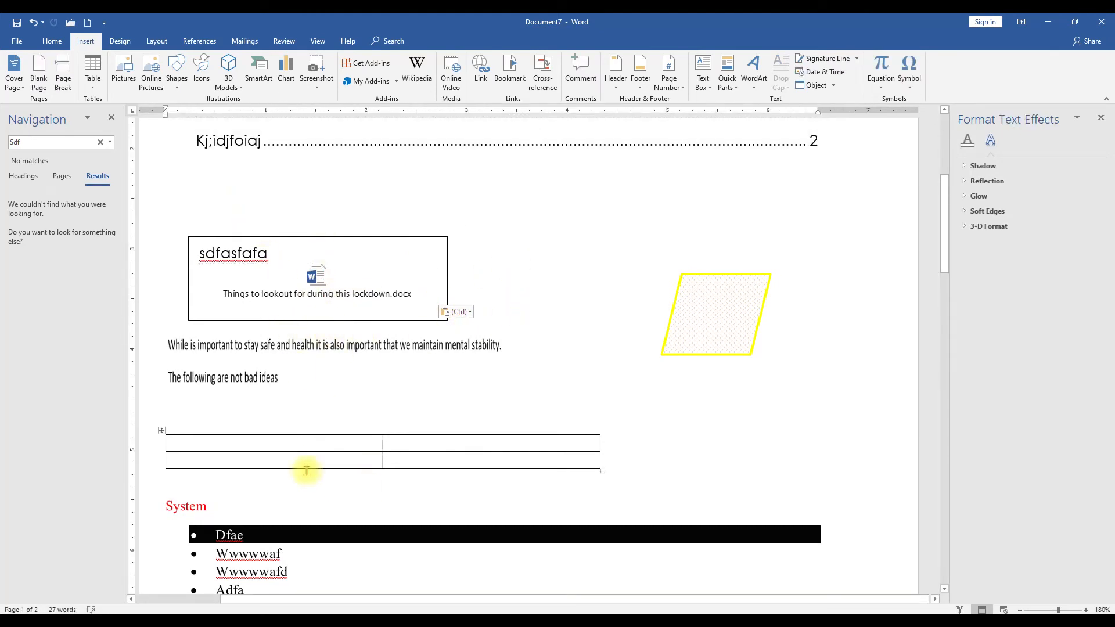
# Step: Try opening the embedded document package in the text box, then cancel its opening confirmation
pyautogui.click(323, 291)
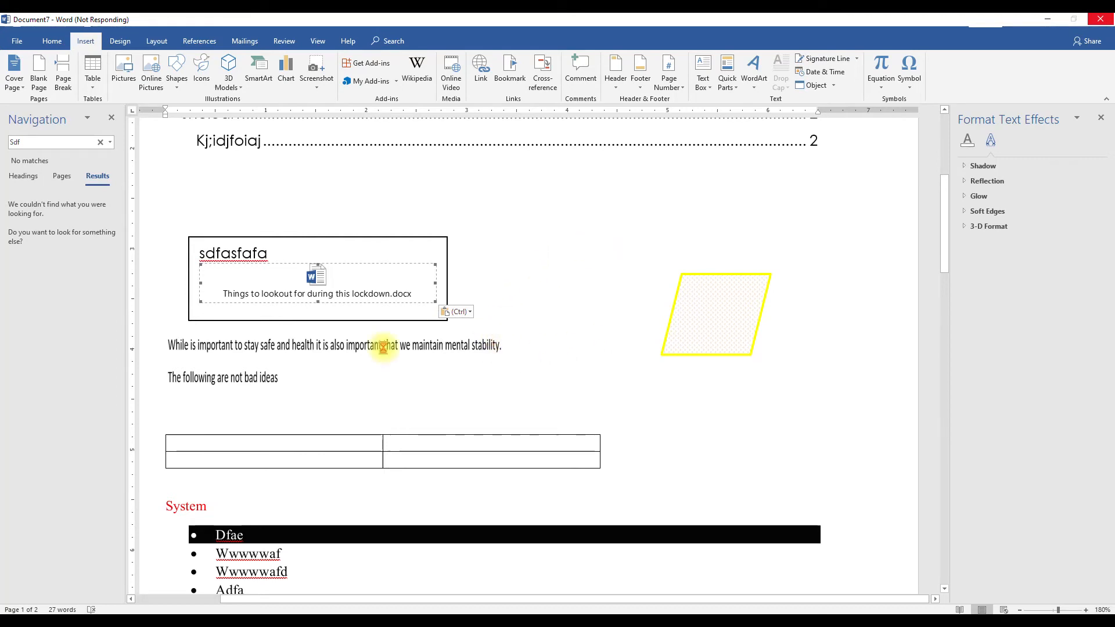
pyautogui.click(633, 280)
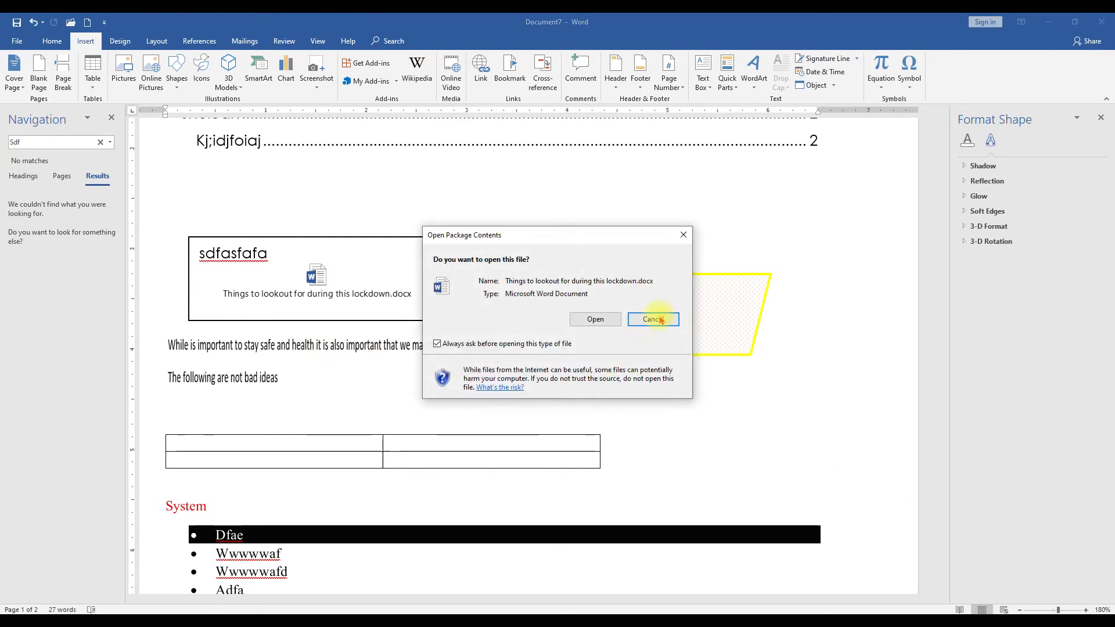
pyautogui.click(655, 320)
# Step: Review the document themes available for the design without applying another one
pyautogui.scroll(5, 642, 383)
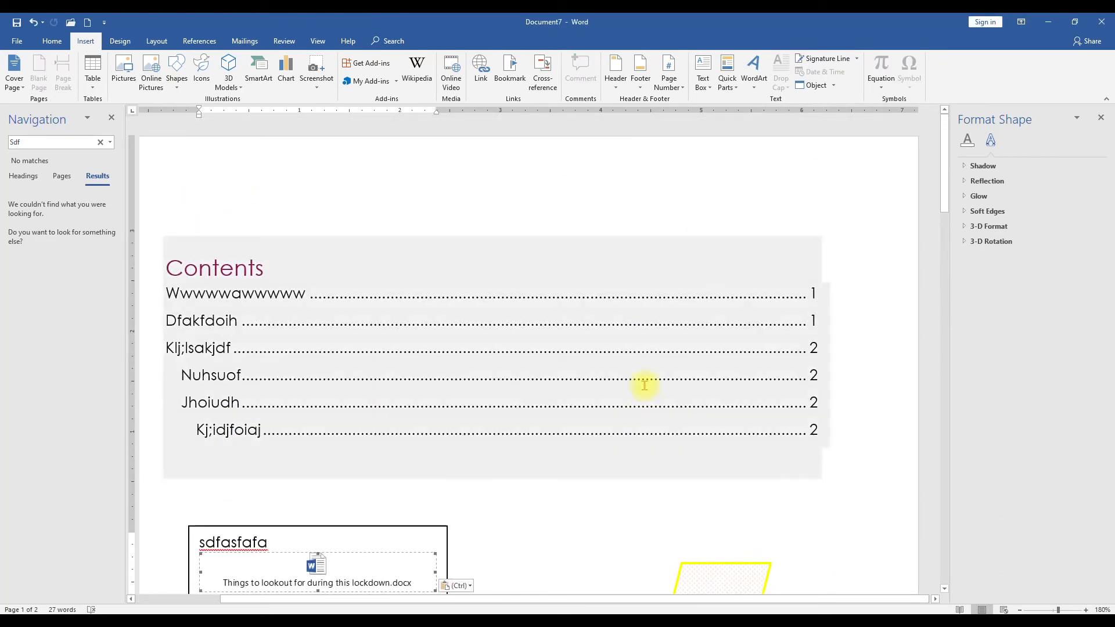
pyautogui.click(120, 40)
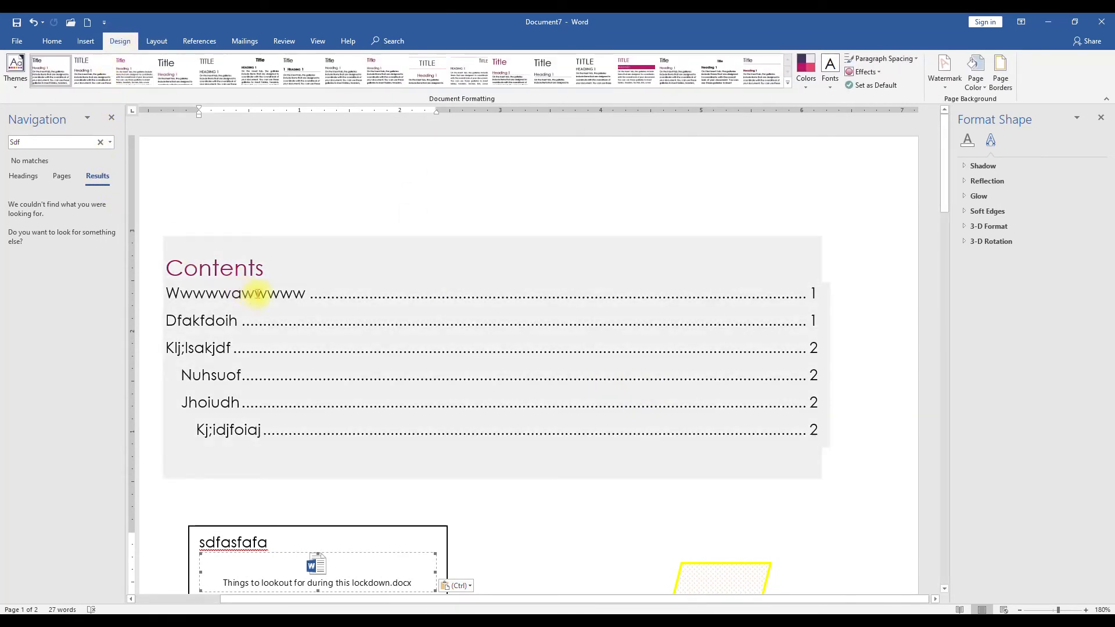
pyautogui.click(18, 75)
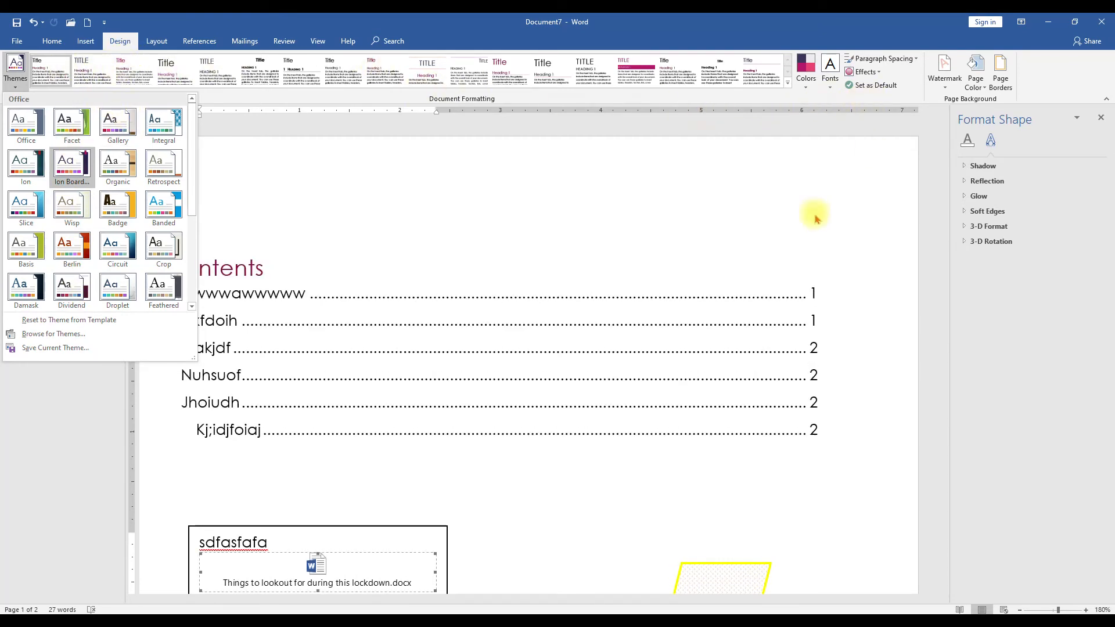
pyautogui.click(755, 258)
pyautogui.click(810, 401)
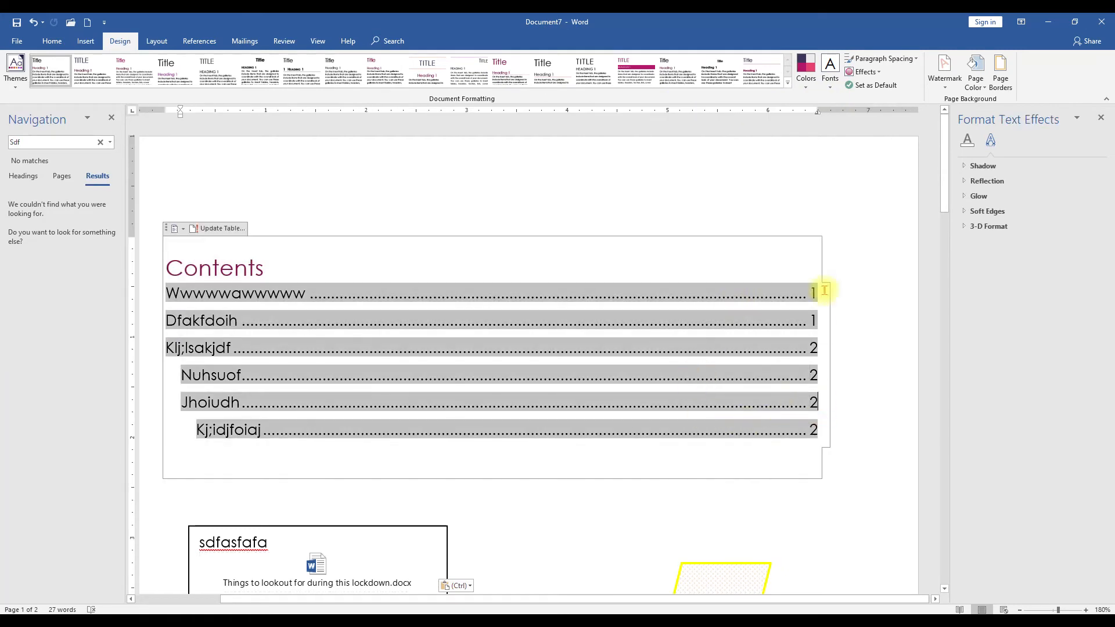
# Step: Apply the built-in DO NOT COPY 2 watermark to the document and check it on the page
pyautogui.click(945, 79)
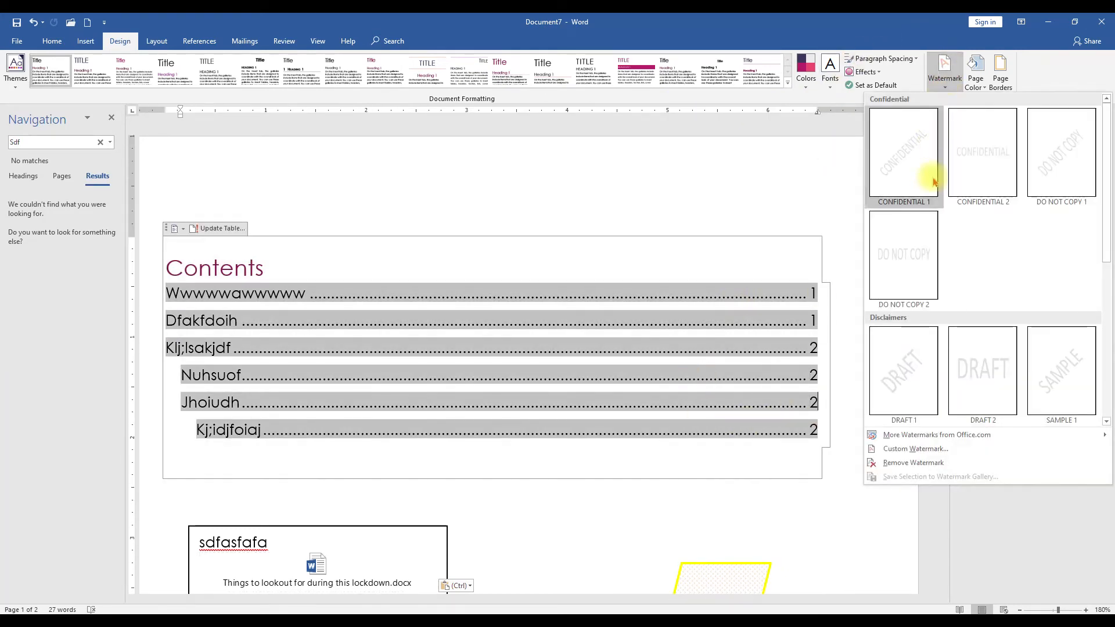
pyautogui.click(905, 280)
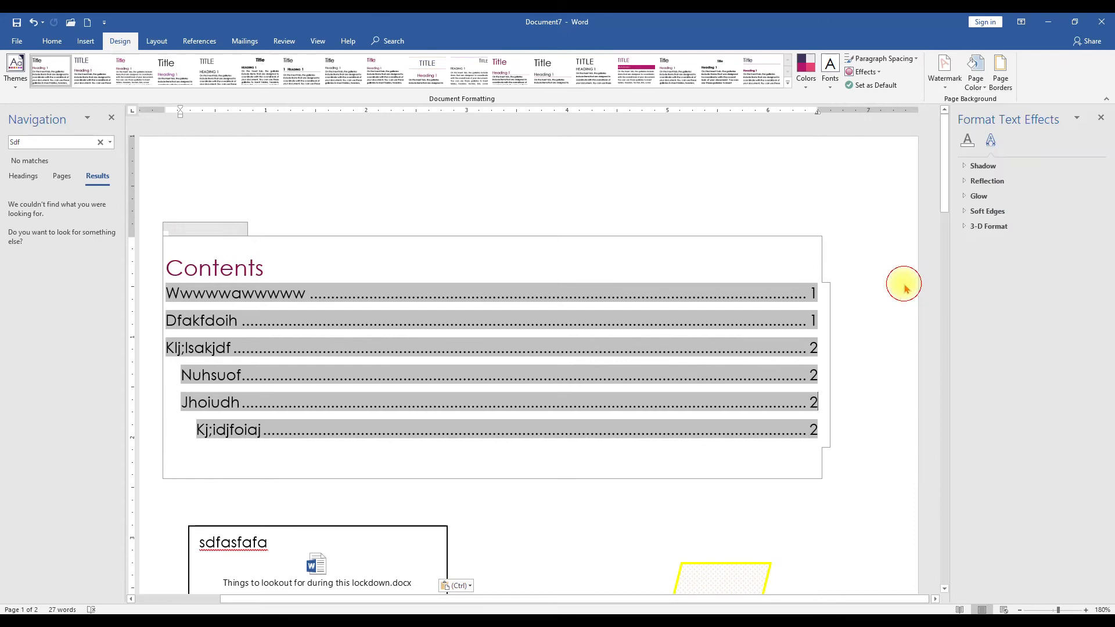
pyautogui.scroll(-5, 709, 304)
pyautogui.scroll(4, 639, 316)
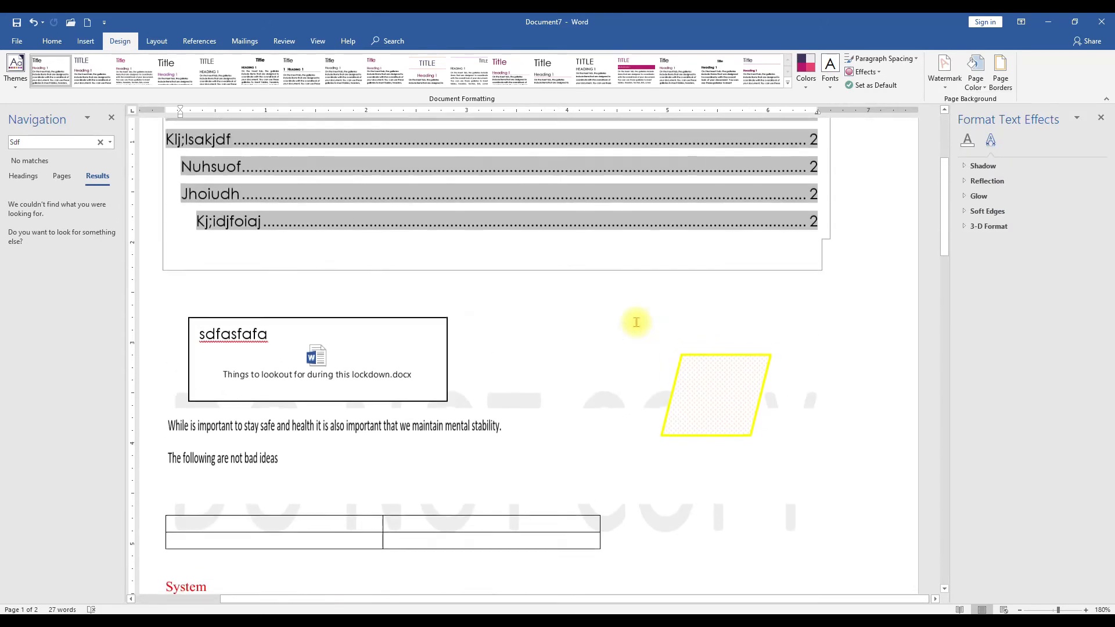
pyautogui.scroll(4, 448, 328)
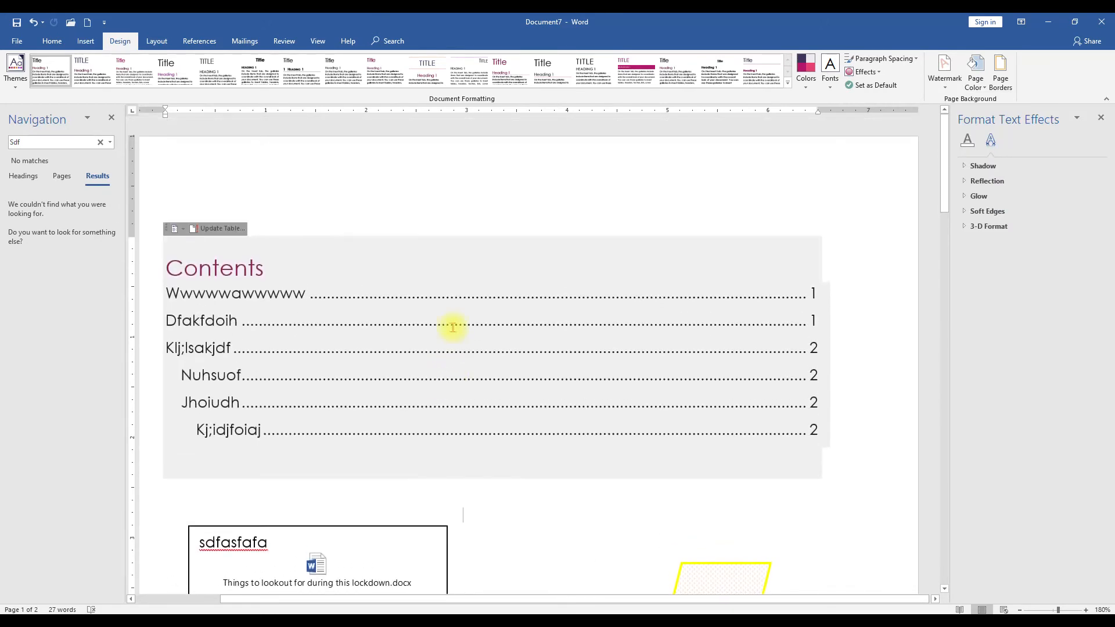
# Step: Change the document's page orientation to Landscape while viewing whole pages
pyautogui.click(163, 45)
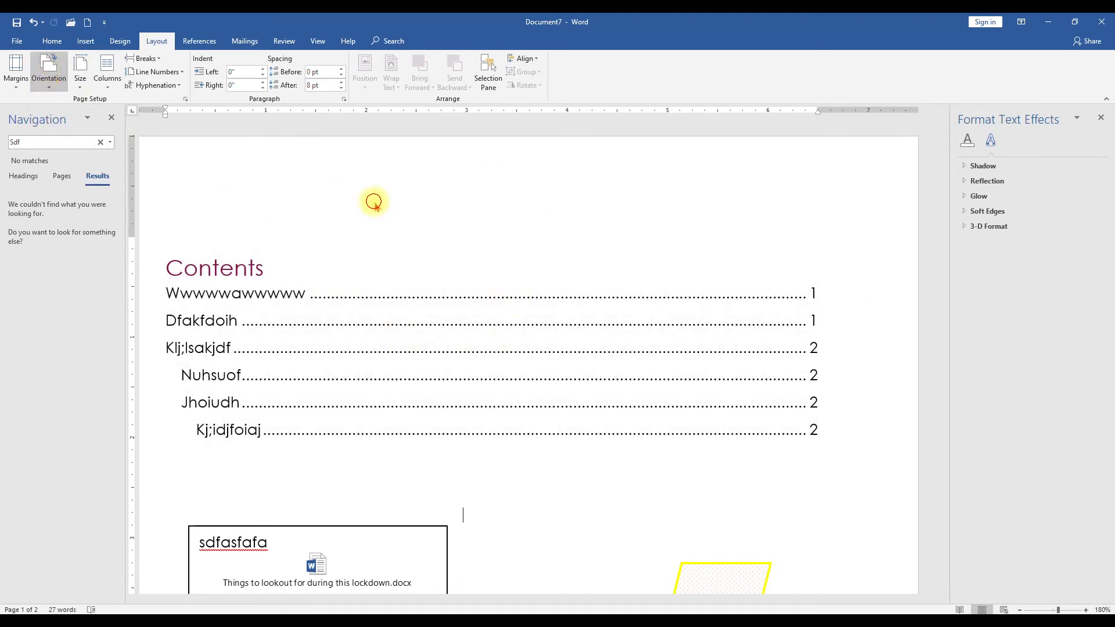
pyautogui.scroll(-10, 375, 205)
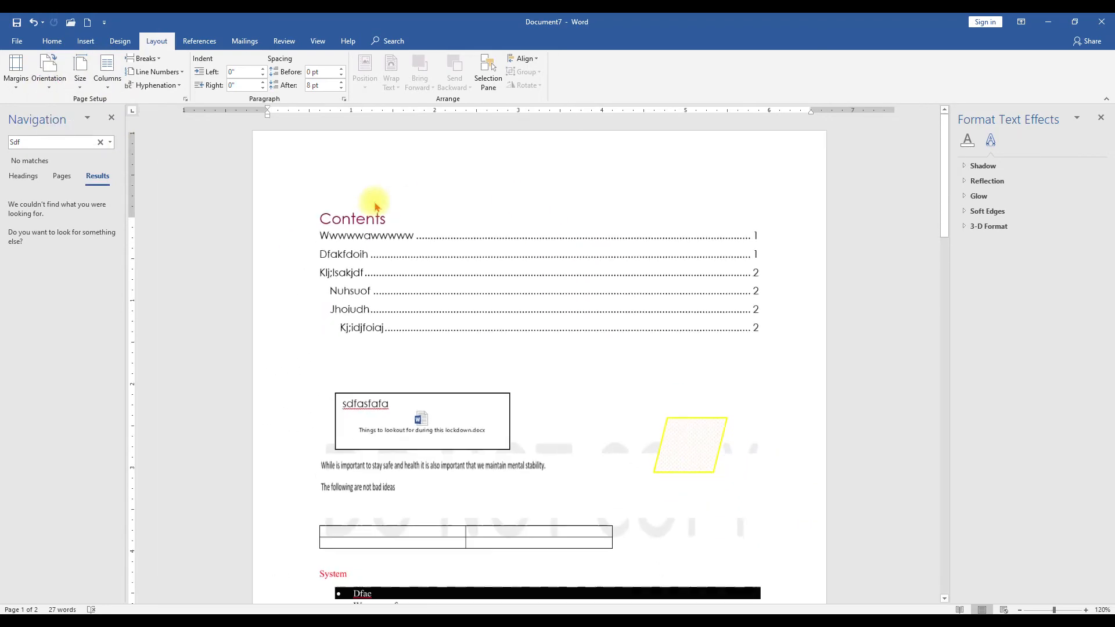
pyautogui.scroll(-1, 375, 202)
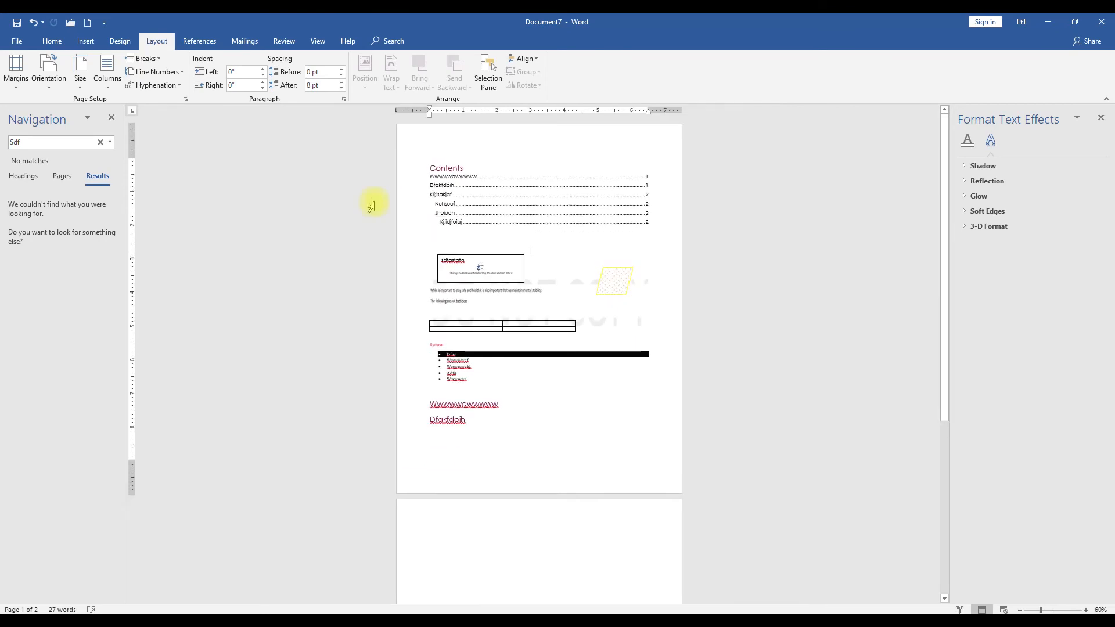
pyautogui.click(49, 83)
pyautogui.click(68, 131)
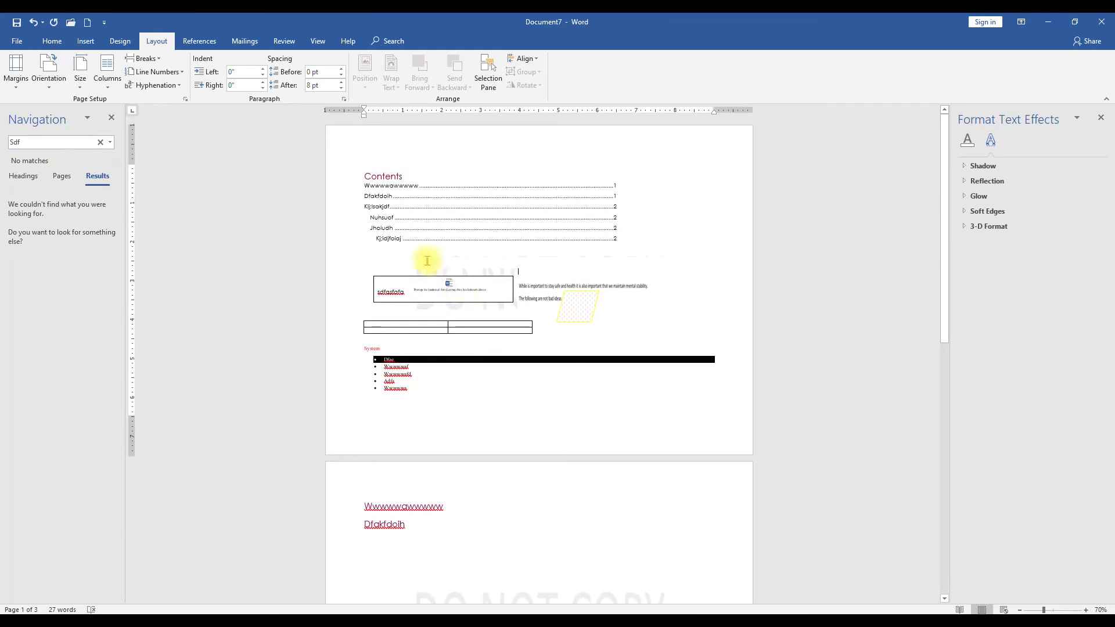
# Step: Look through the References, Mailings and Review commands, including the proofing language options
pyautogui.click(208, 44)
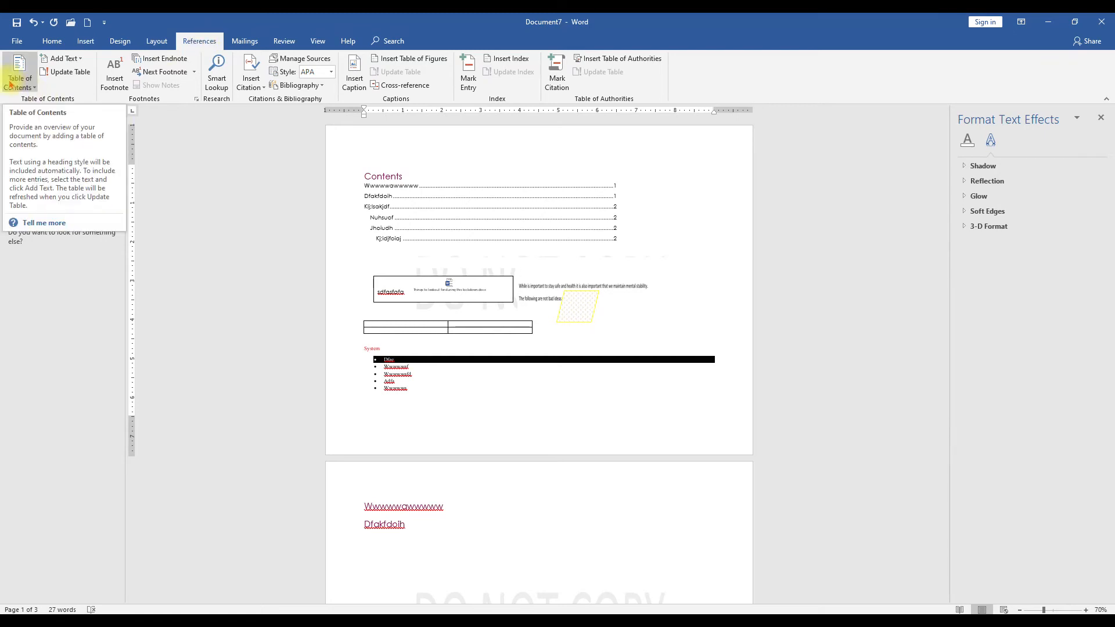
pyautogui.click(254, 43)
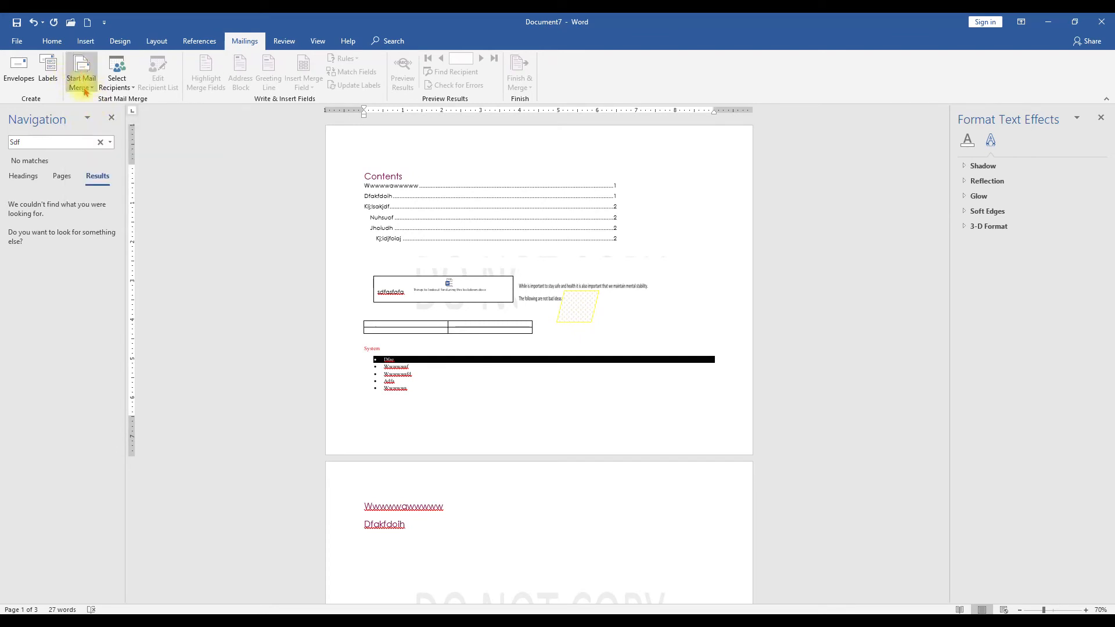
pyautogui.click(284, 42)
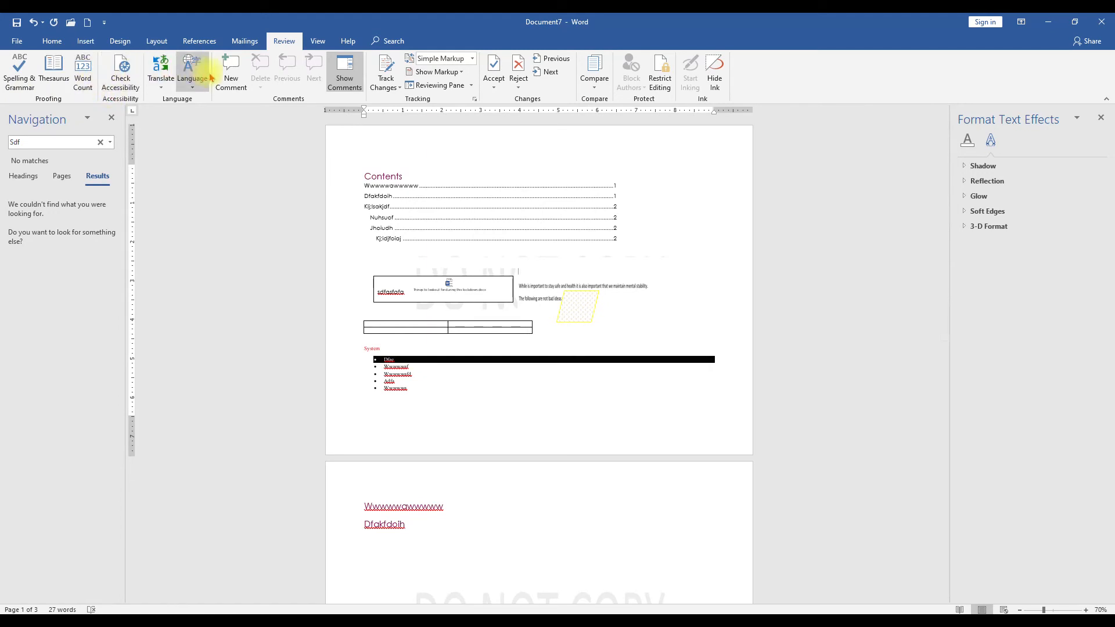
pyautogui.click(190, 78)
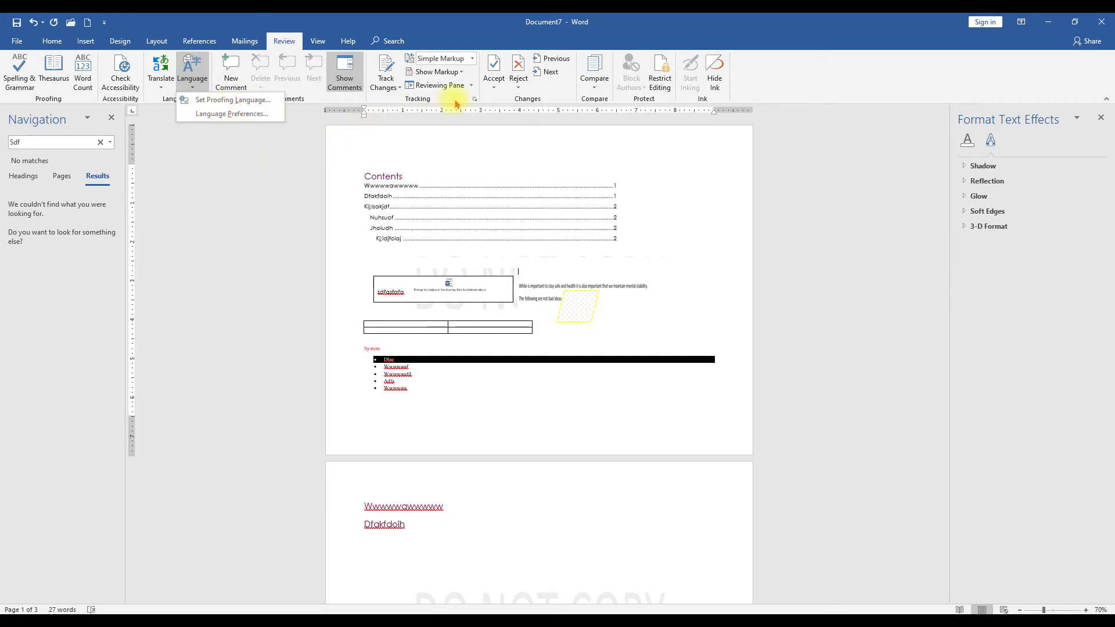
# Step: Turn on Track Changes and replace the text of the third bullet under System with "f"
pyautogui.click(394, 89)
pyautogui.click(394, 89)
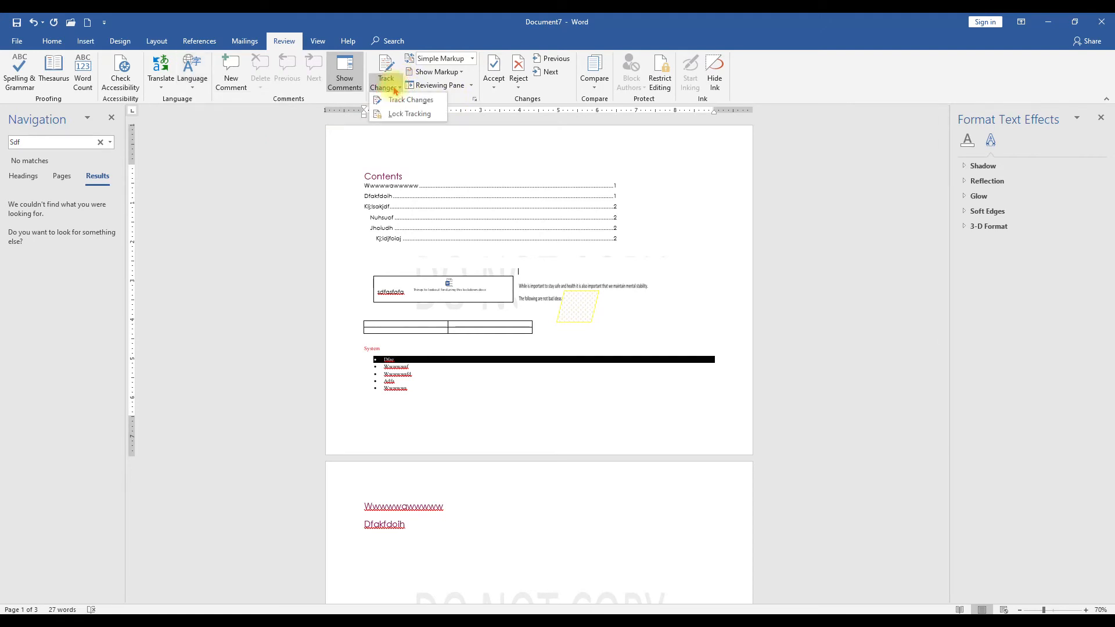
pyautogui.click(448, 212)
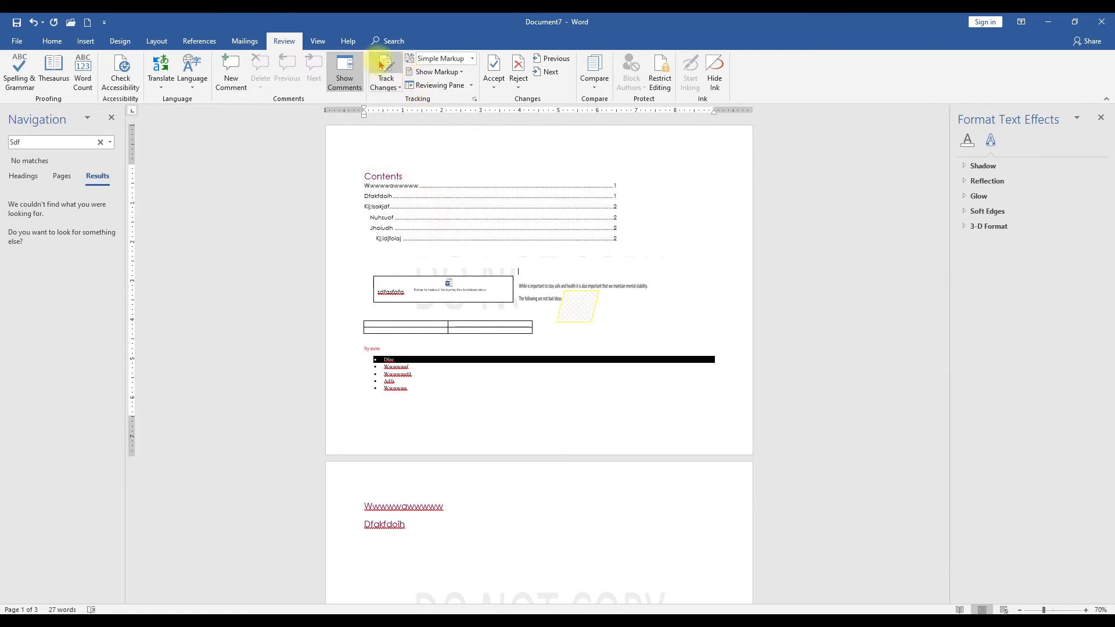
pyautogui.click(501, 280)
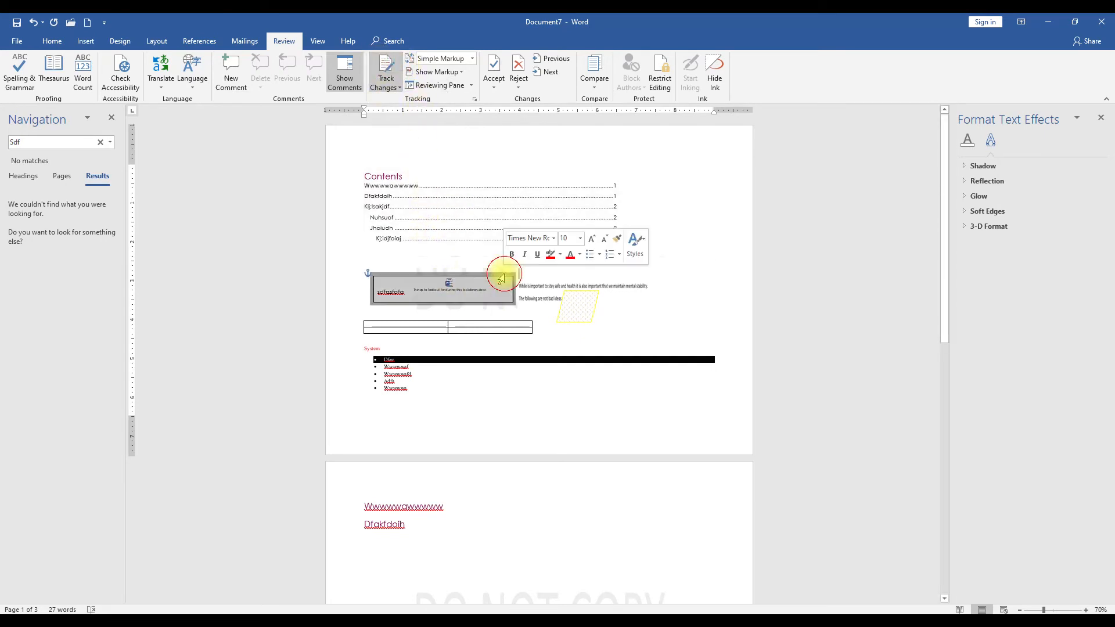
pyautogui.click(572, 296)
pyautogui.click(394, 375)
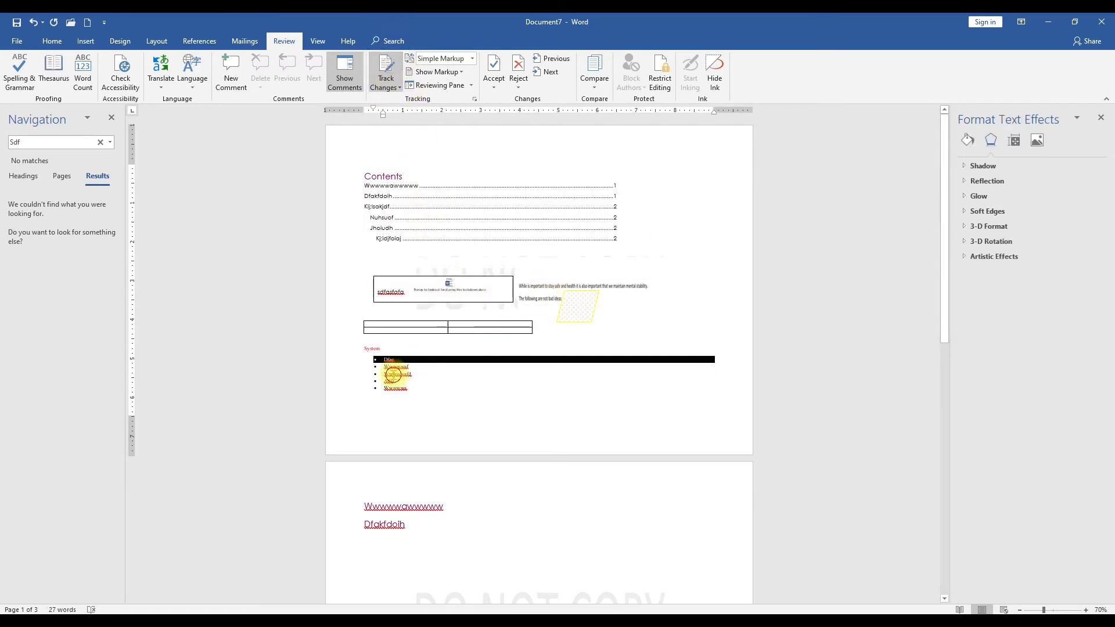
pyautogui.doubleClick(394, 375)
pyautogui.write('f')
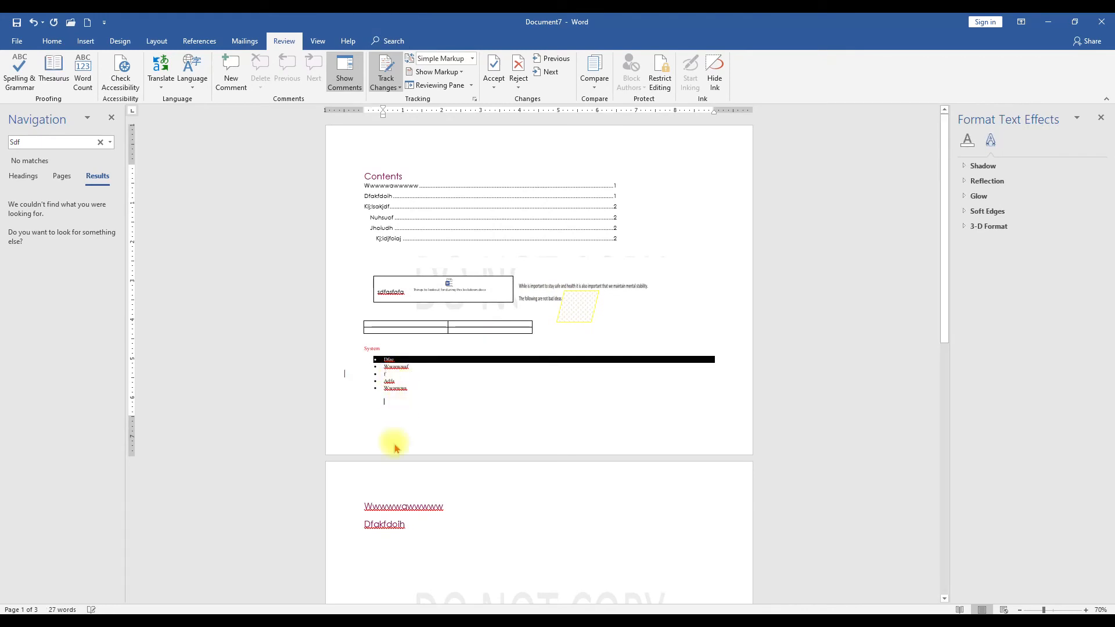
pyautogui.click(398, 435)
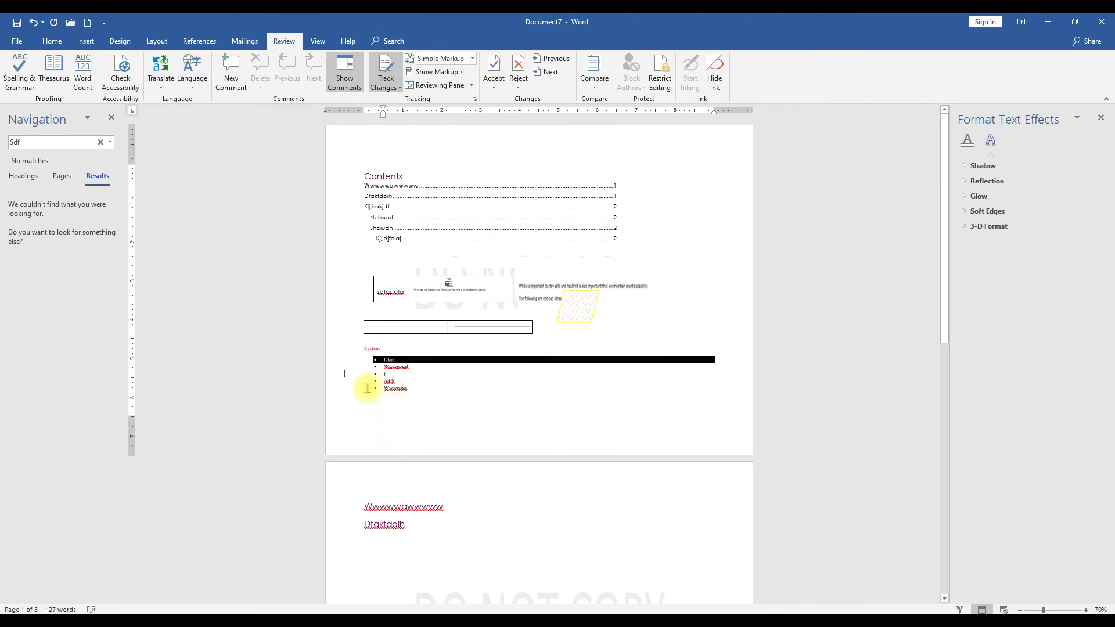
# Step: Delete the last bullet's text under System and its bullet, and enter "sfasdfpi" on that line
pyautogui.keyDown('ctrl'); pyautogui.scroll(4, 348, 370); pyautogui.keyUp('ctrl')
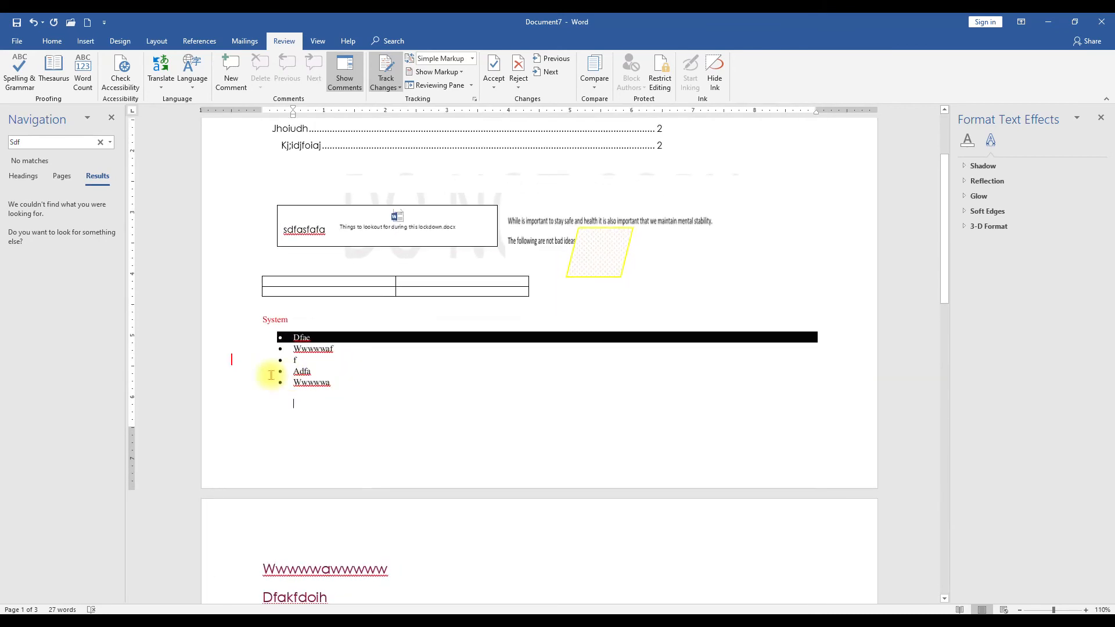
pyautogui.doubleClick(319, 382)
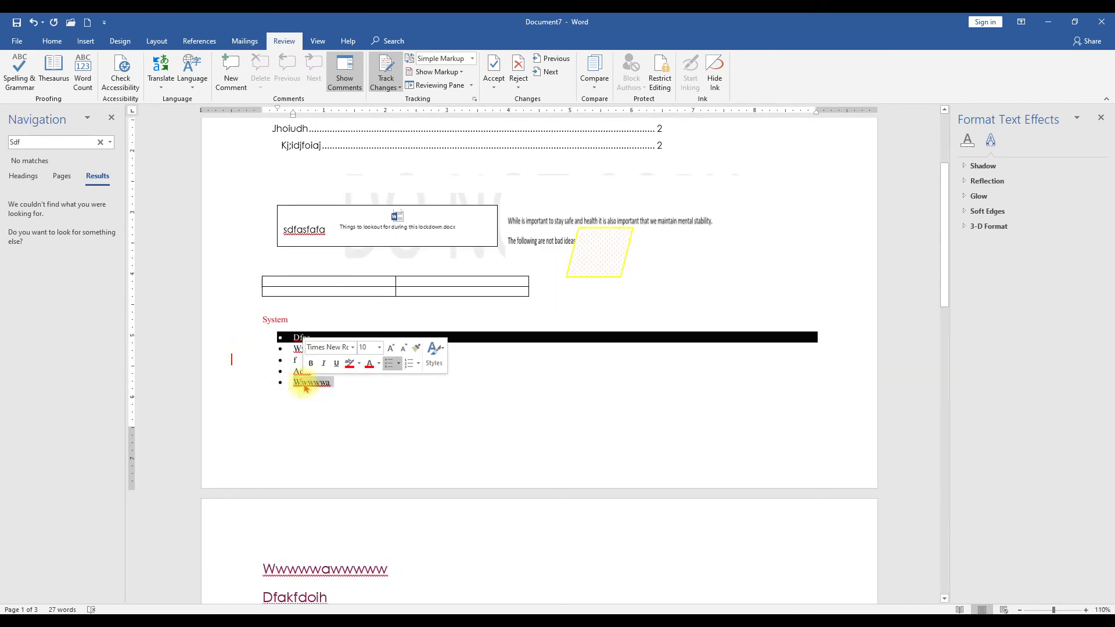
pyautogui.press('Delete')
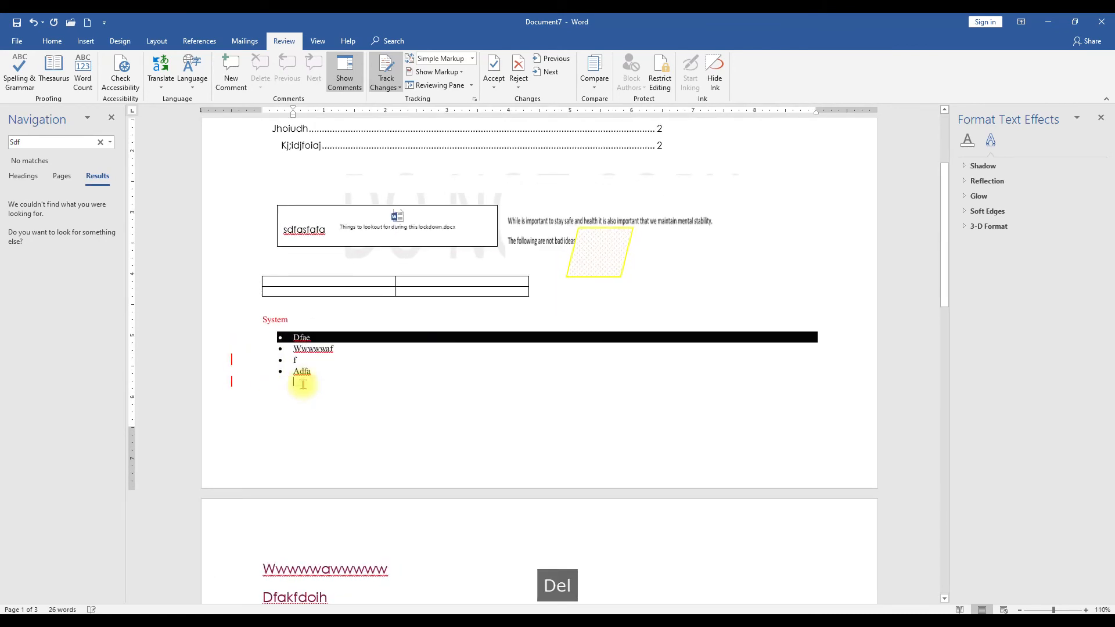
pyautogui.press('BackSpace')
pyautogui.write('sfasdfpi')
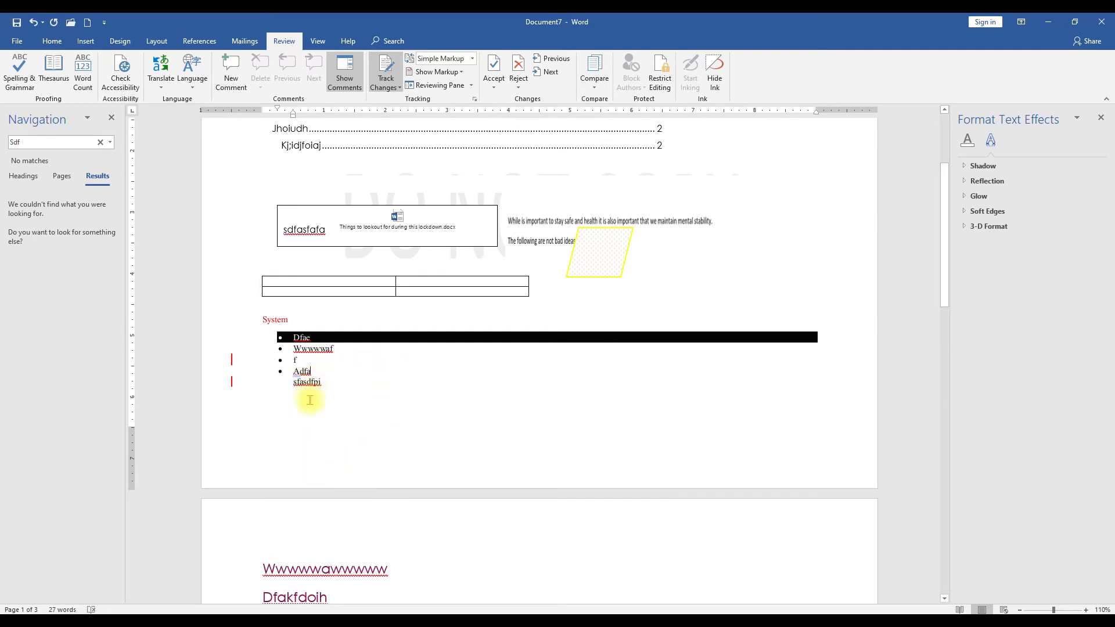
# Step: Switch the tracked changes display to All Markup and inspect the edited lines in the System list
pyautogui.click(231, 380)
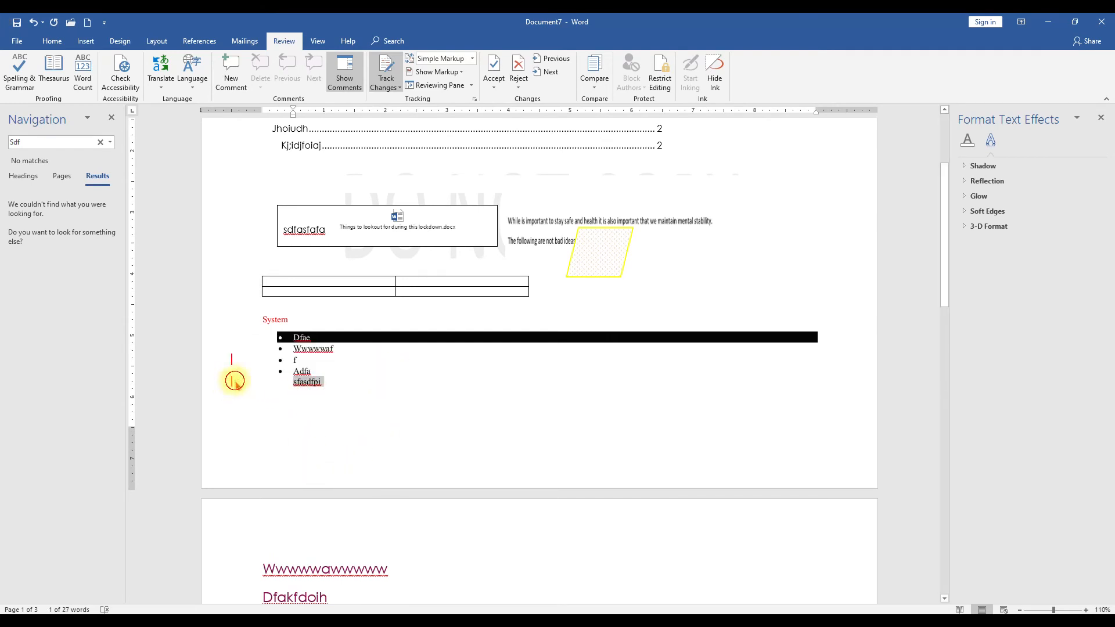
pyautogui.click(341, 446)
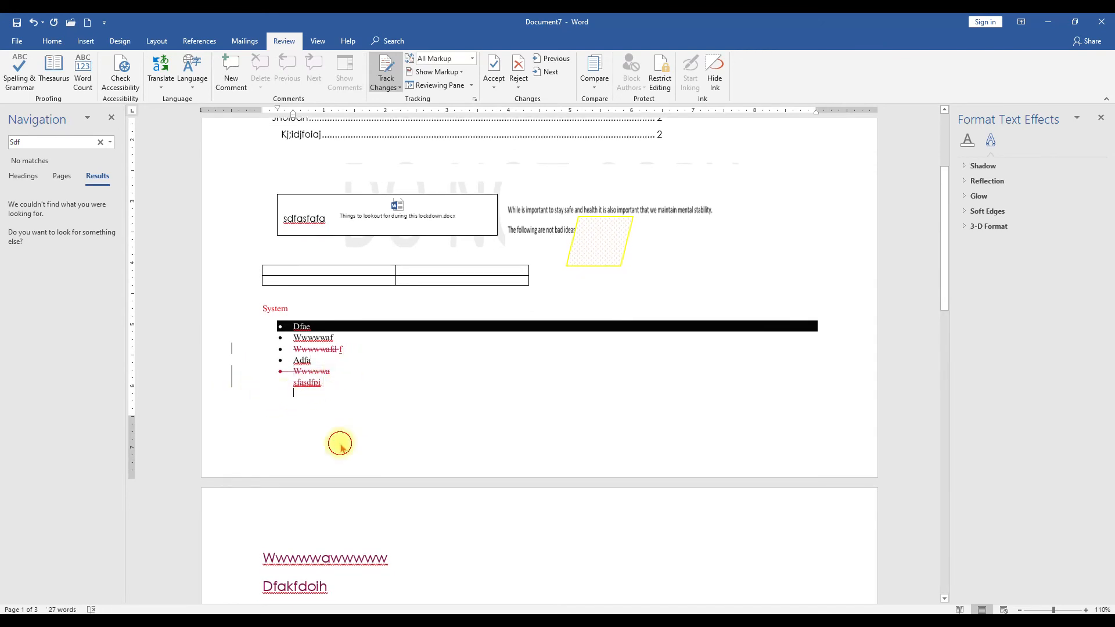
pyautogui.click(315, 349)
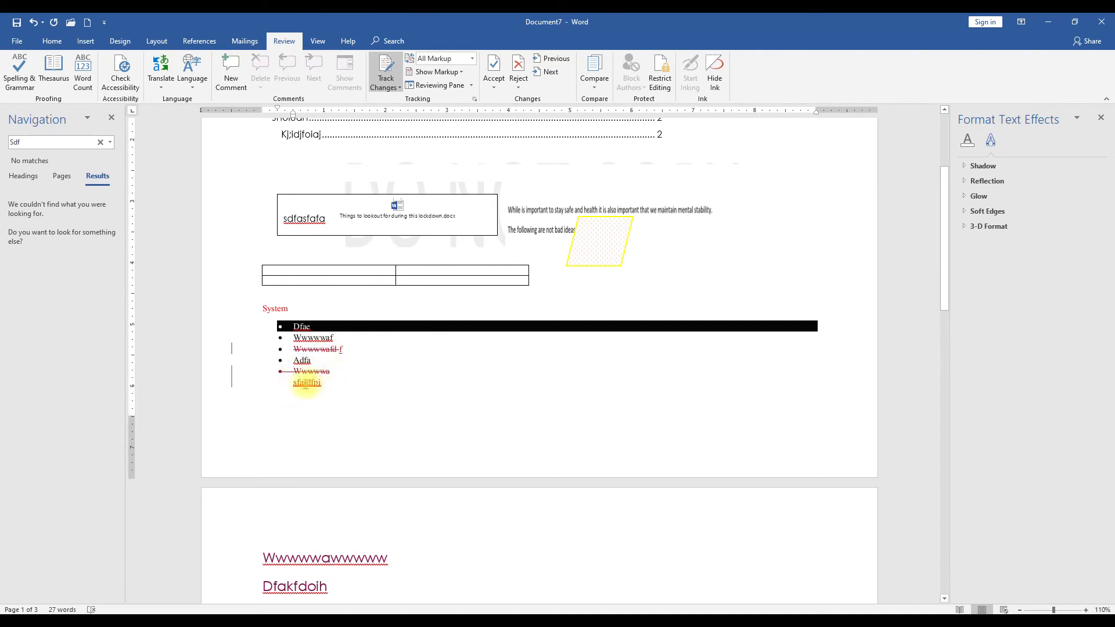
pyautogui.click(302, 407)
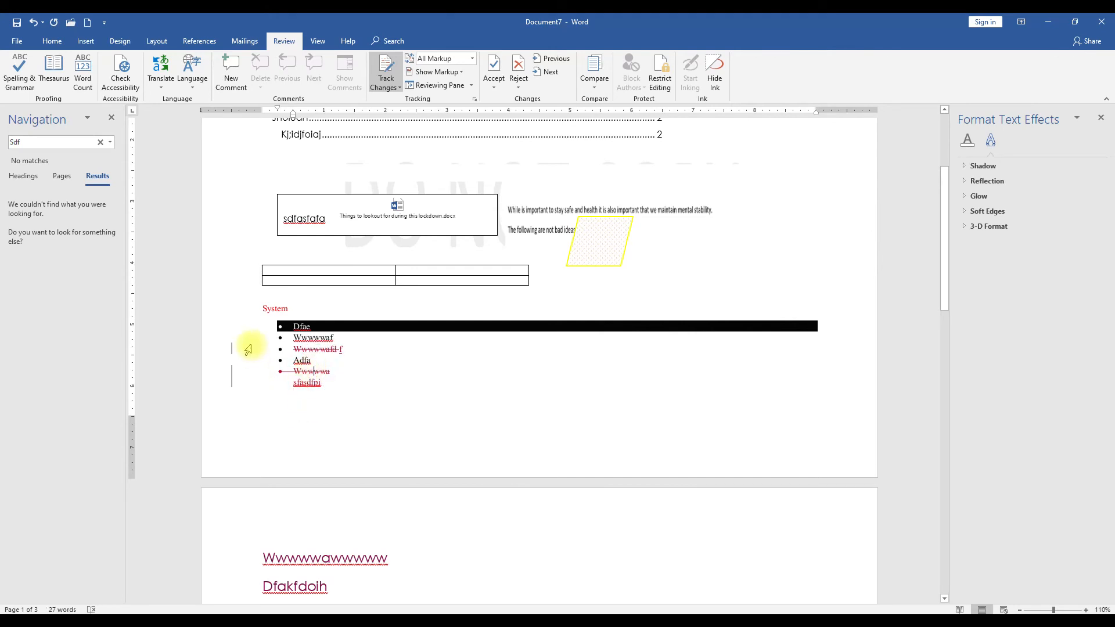
# Step: Accept all the tracked changes in the System list and dismiss the closing notice
pyautogui.click(494, 72)
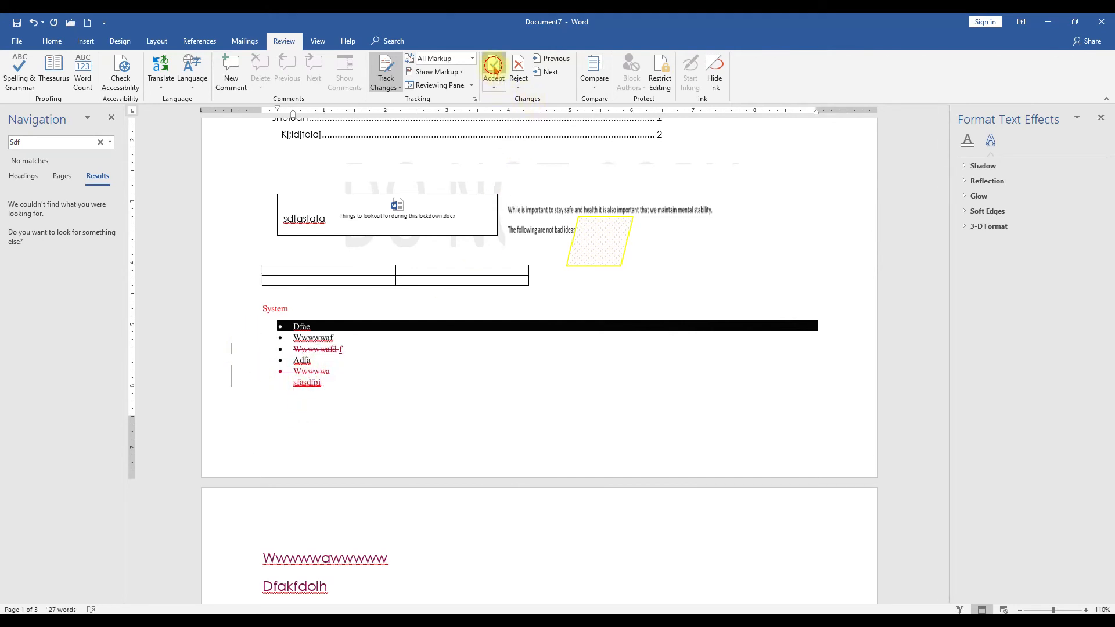
pyautogui.click(495, 70)
pyautogui.click(494, 71)
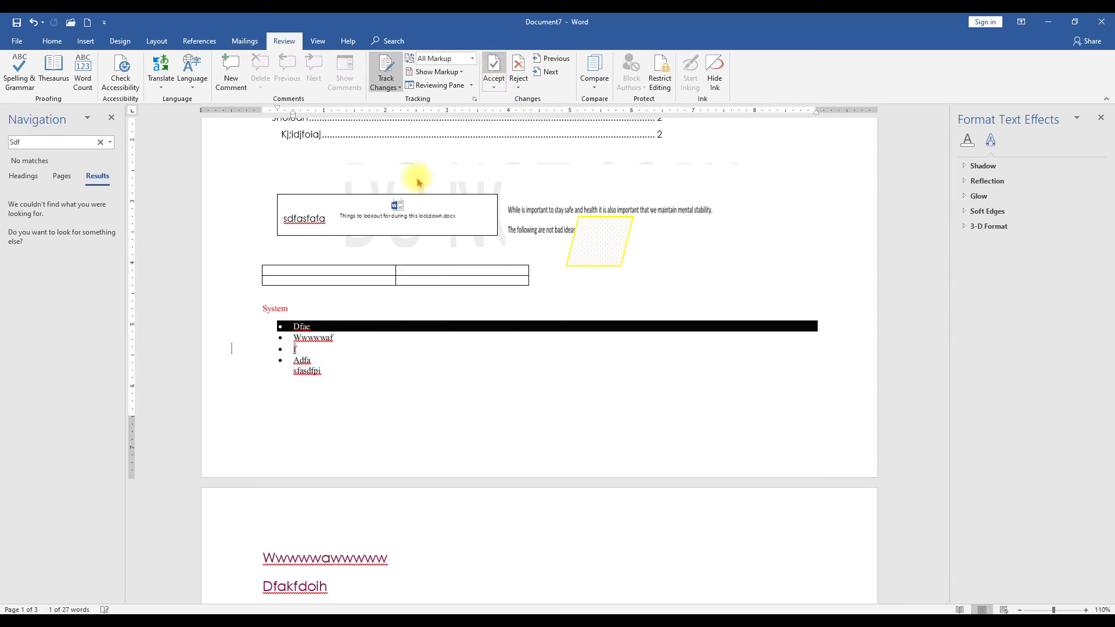
pyautogui.click(495, 69)
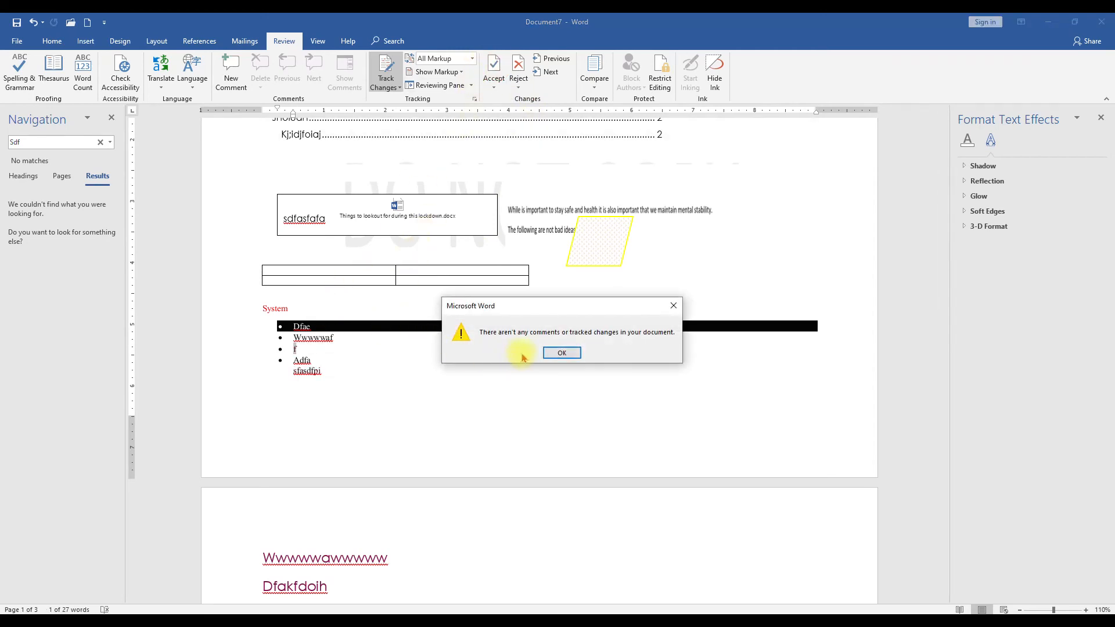
pyautogui.click(562, 352)
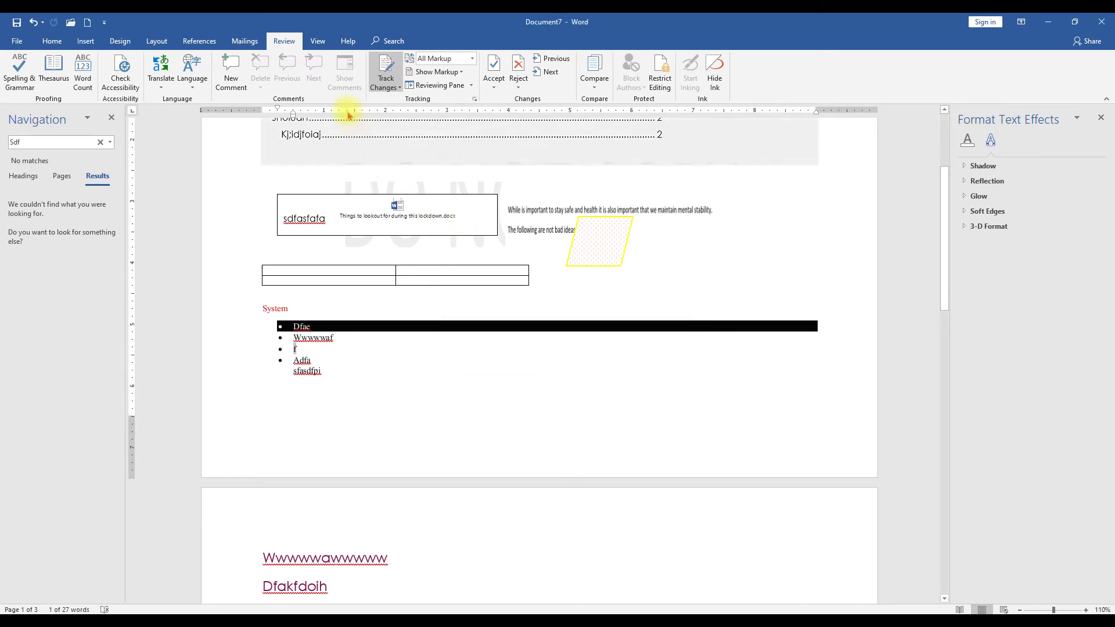
# Step: View the document in Read Mode without the Navigation pane, then return to editing in Print Layout
pyautogui.click(319, 41)
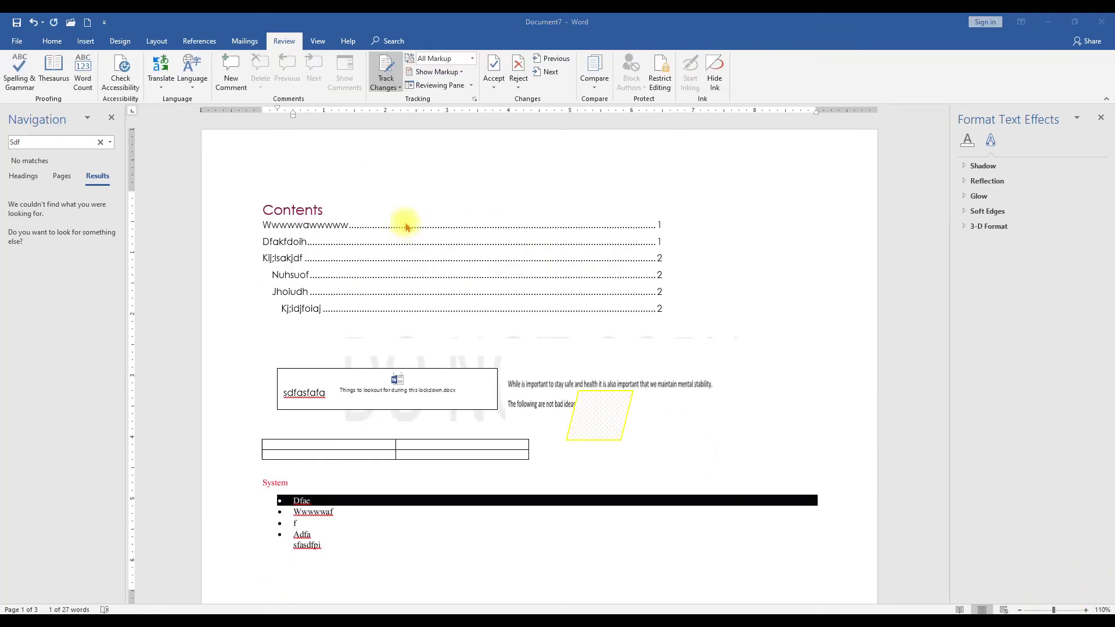
pyautogui.click(318, 42)
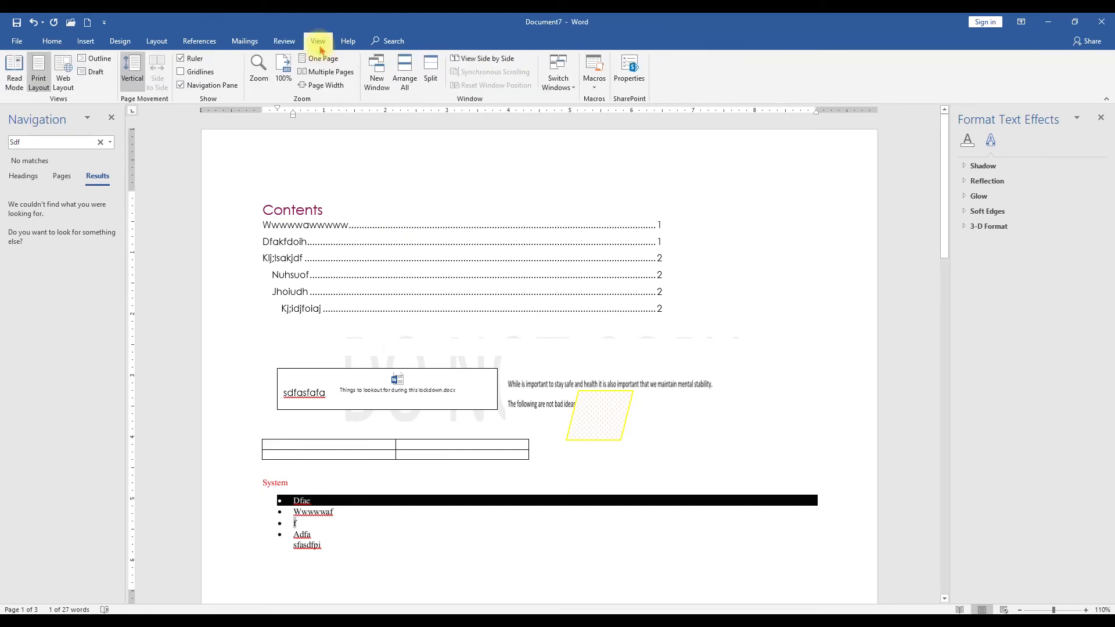
pyautogui.click(14, 73)
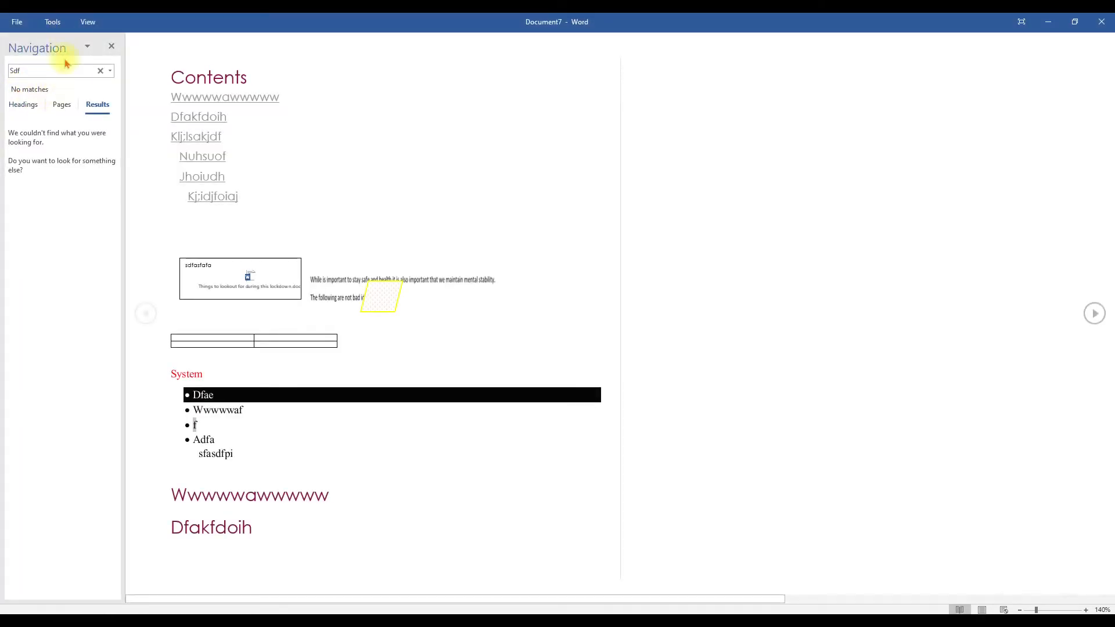
pyautogui.click(111, 46)
pyautogui.click(87, 22)
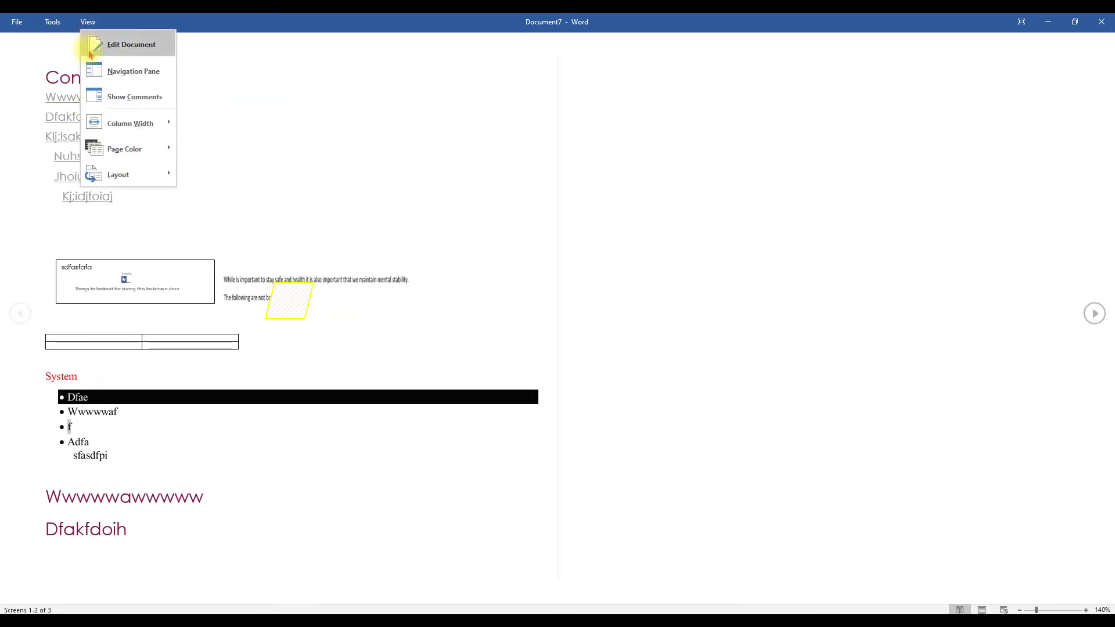
pyautogui.click(125, 56)
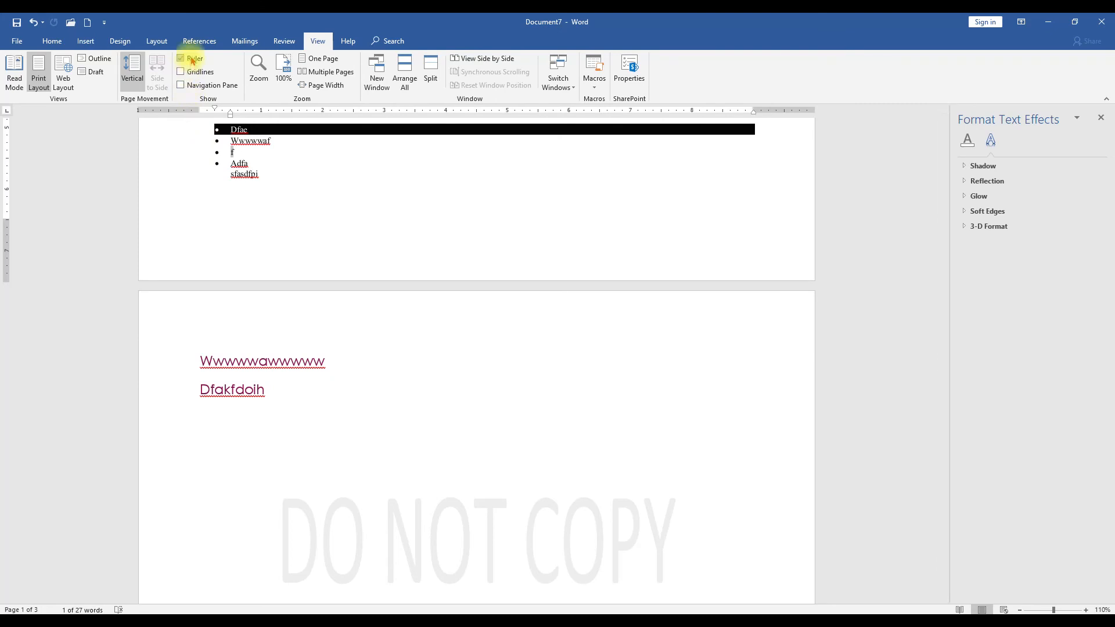
# Step: Show the Navigation pane's headings and use them to jump to Jhoiudh, then to Dfakfdoih
pyautogui.click(180, 85)
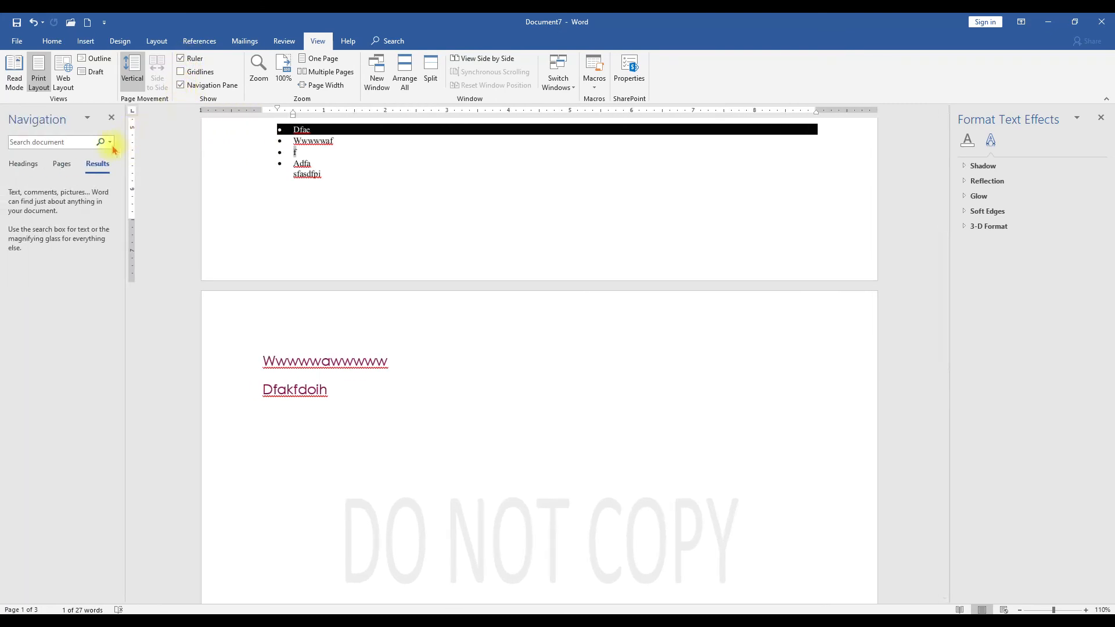
pyautogui.click(22, 164)
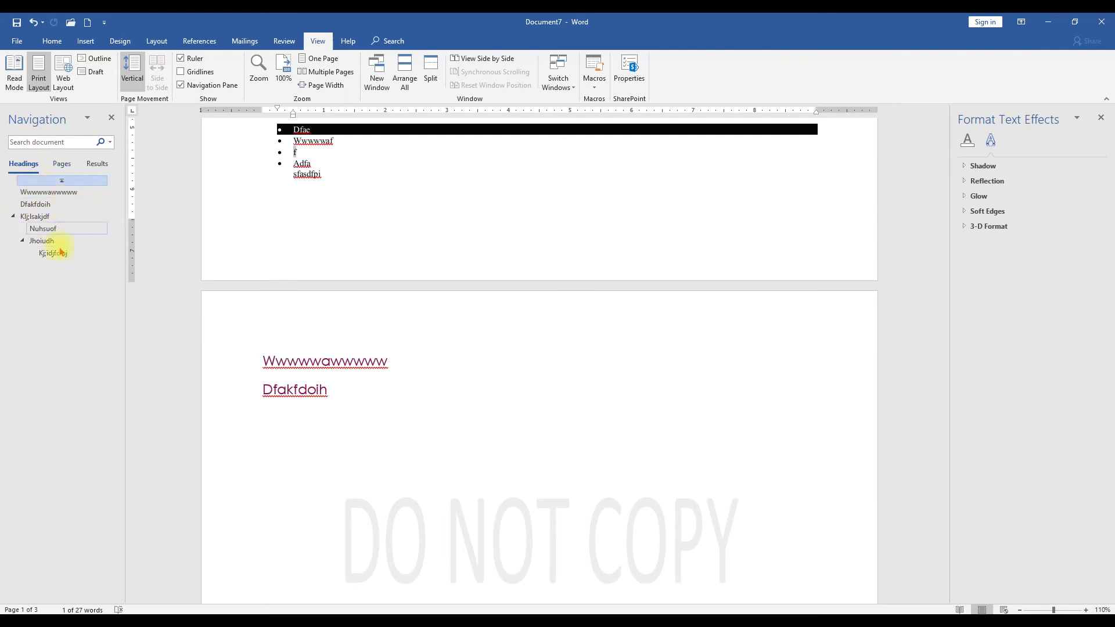
pyautogui.scroll(6, 399, 227)
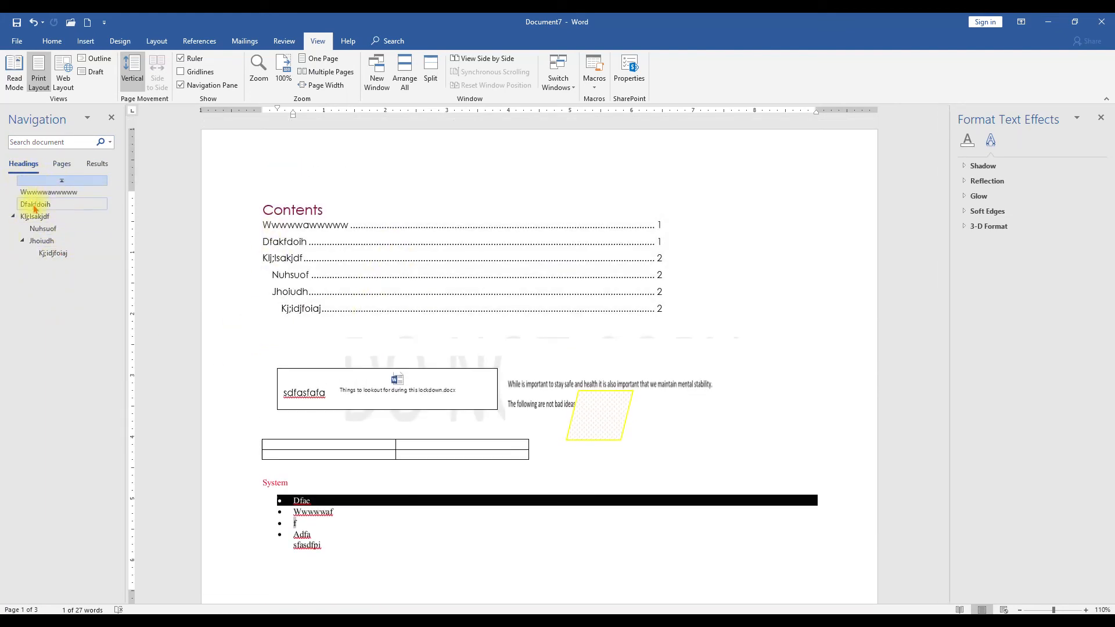
pyautogui.click(33, 241)
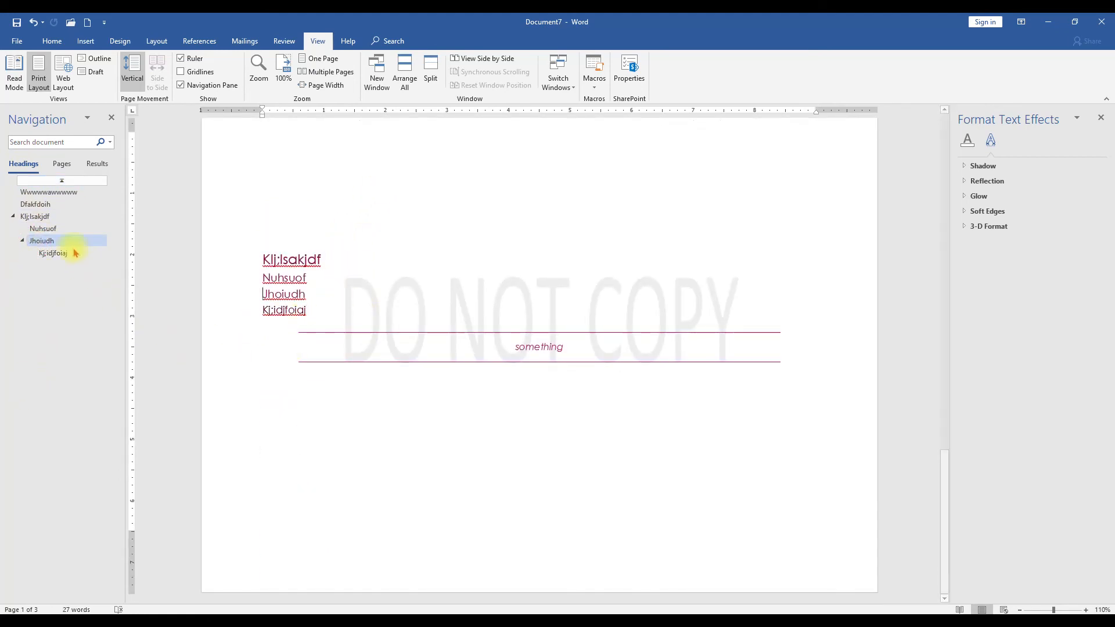
pyautogui.click(41, 204)
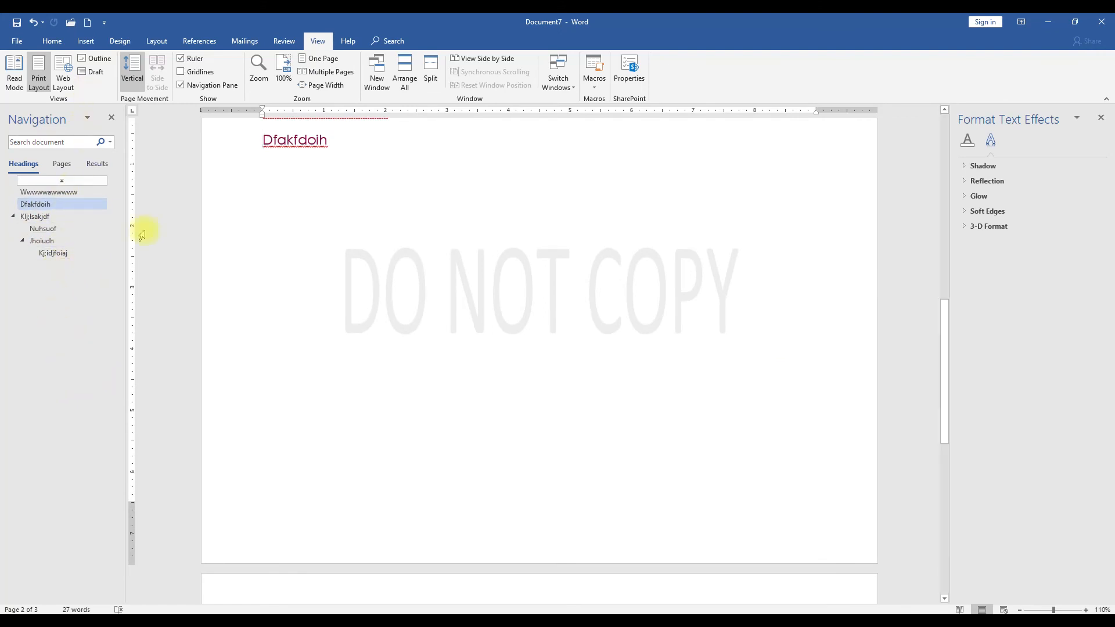
# Step: Toggle the ruler off and back on to compare the page with and without it
pyautogui.click(183, 61)
pyautogui.click(181, 59)
pyautogui.click(181, 59)
pyautogui.click(181, 59)
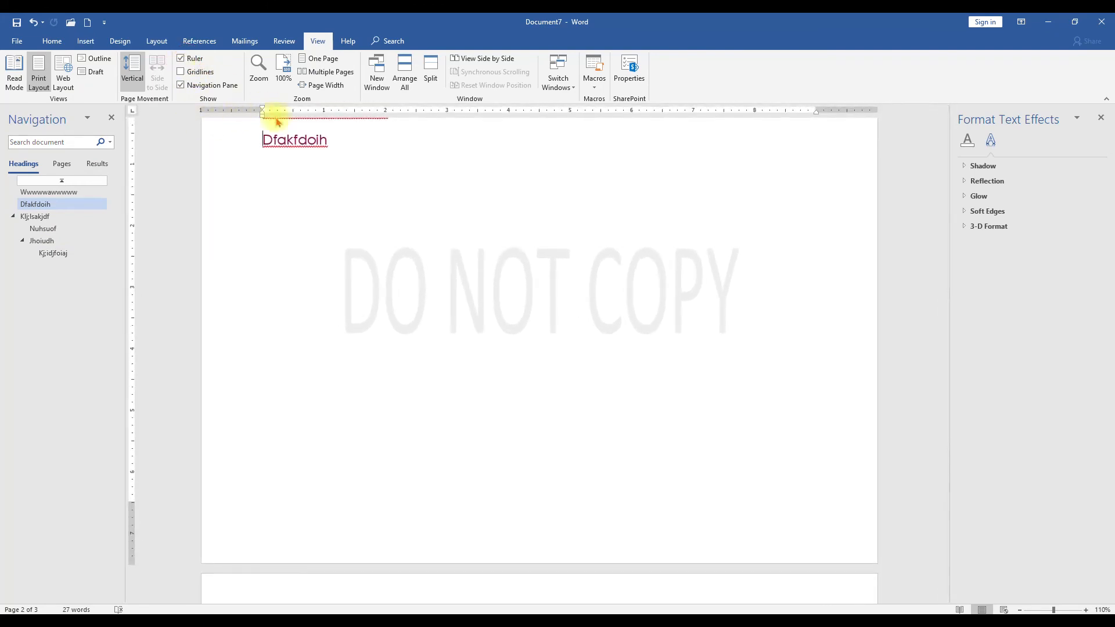
pyautogui.scroll(5, 244, 219)
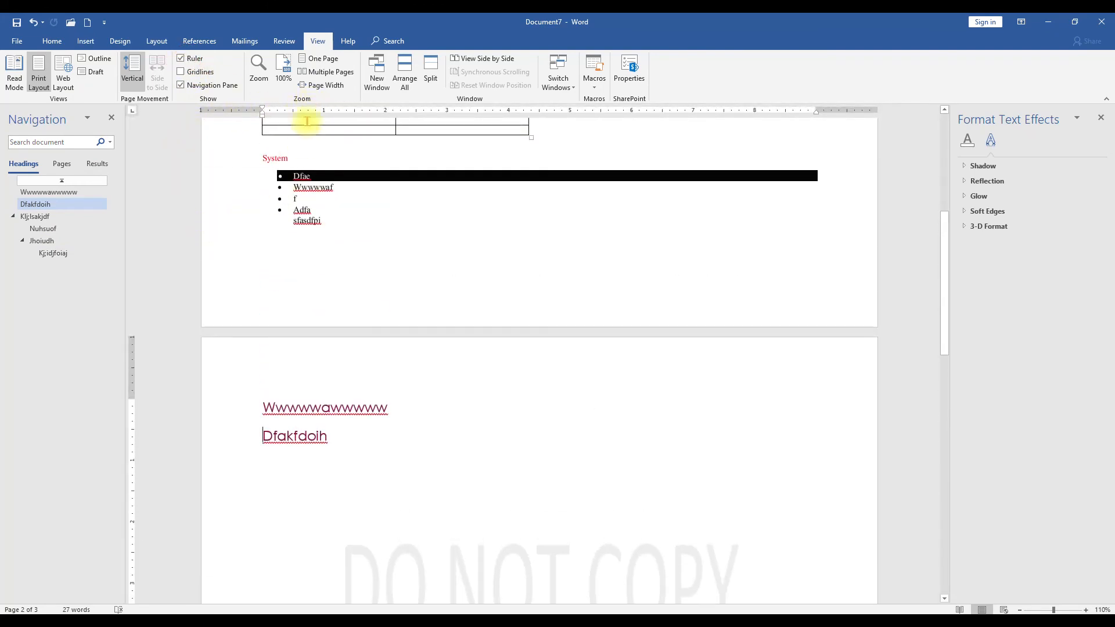
pyautogui.click(194, 59)
pyautogui.click(195, 59)
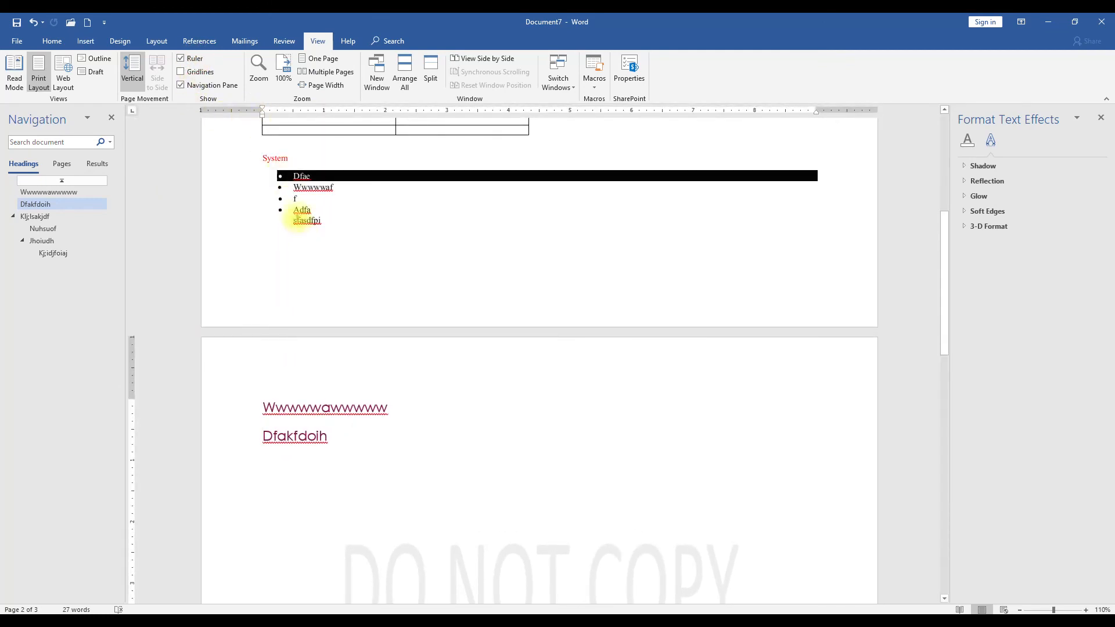
# Step: Compare the One Page and Multiple Pages zoom views, finishing with the document in One Page view
pyautogui.click(314, 58)
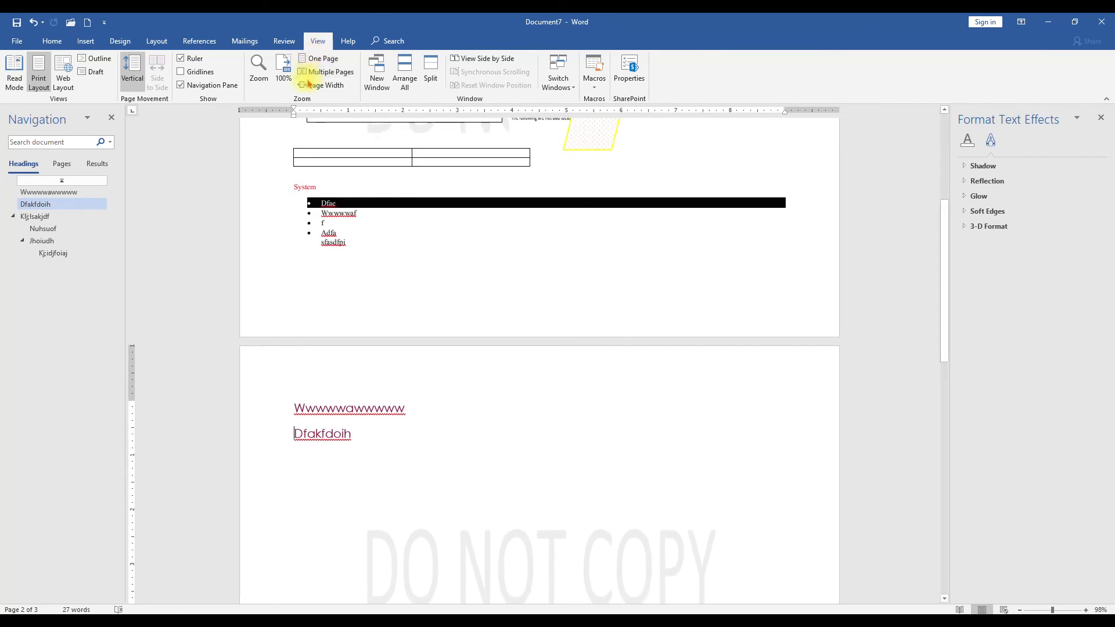
pyautogui.click(337, 73)
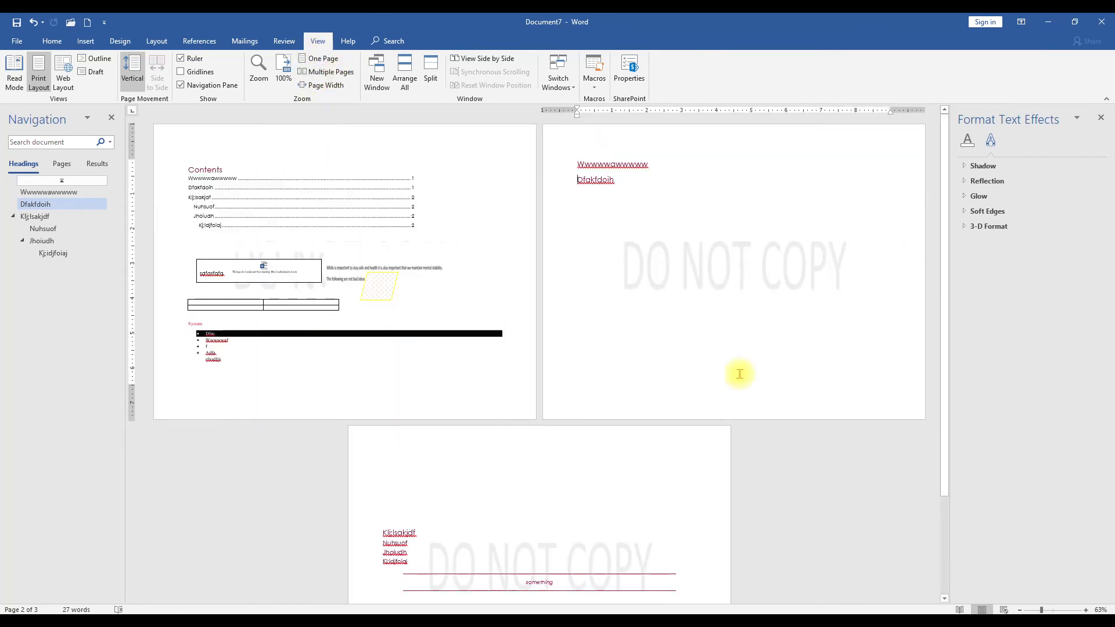
pyautogui.click(319, 59)
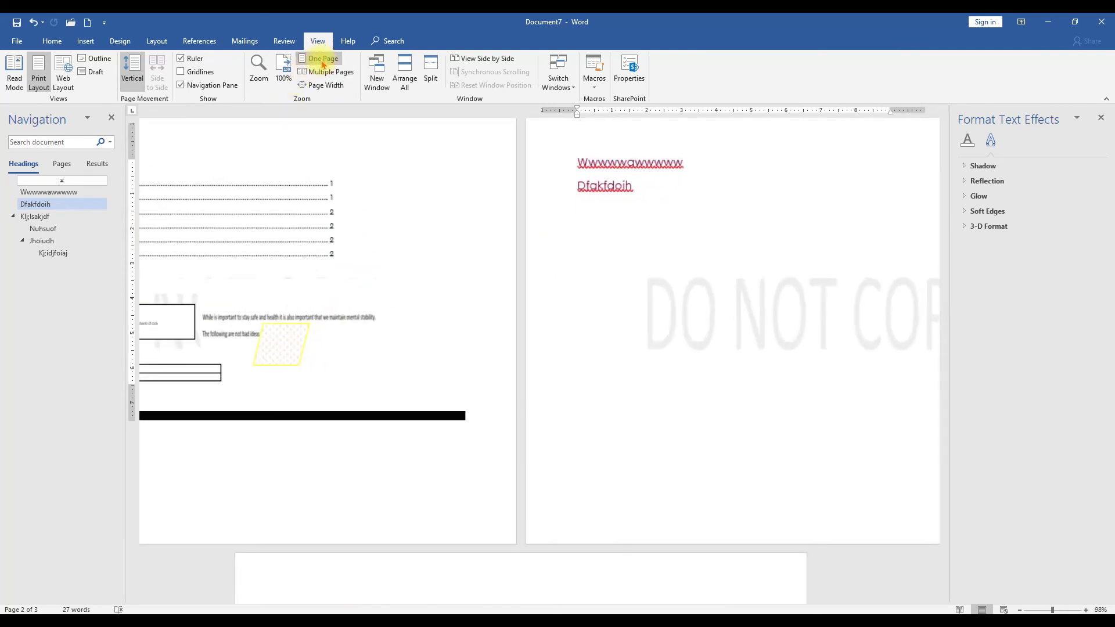
pyautogui.scroll(5, 531, 251)
pyautogui.scroll(-3, 531, 252)
pyautogui.scroll(3, 530, 252)
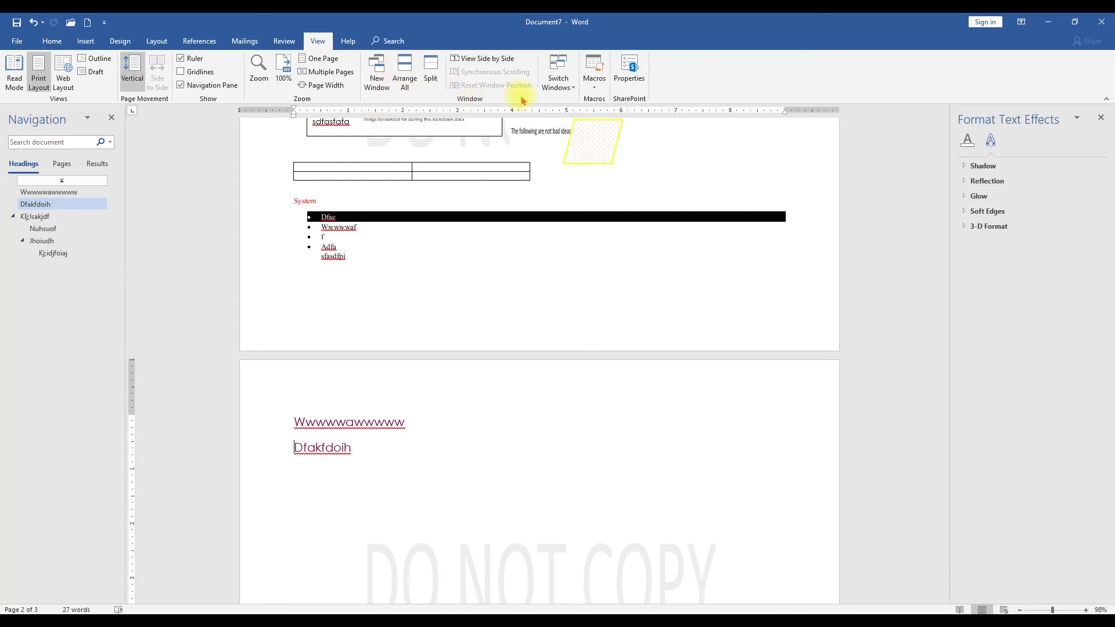
# Step: Look over the Help commands, then return to the Home commands and the document's Contents page
pyautogui.click(354, 44)
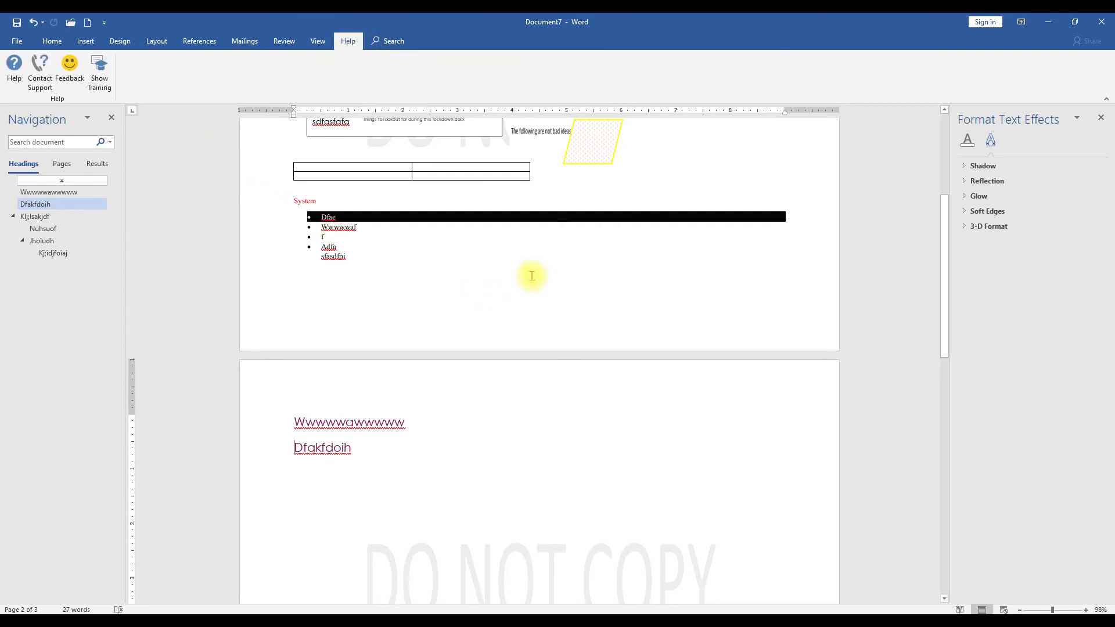
pyautogui.click(53, 42)
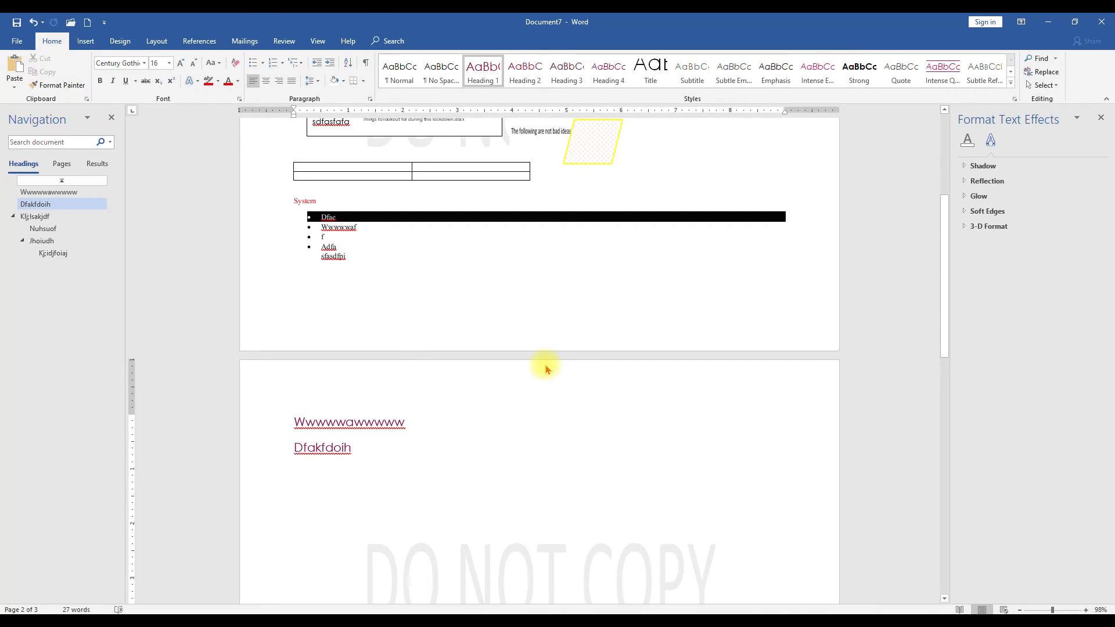
pyautogui.scroll(5, 480, 363)
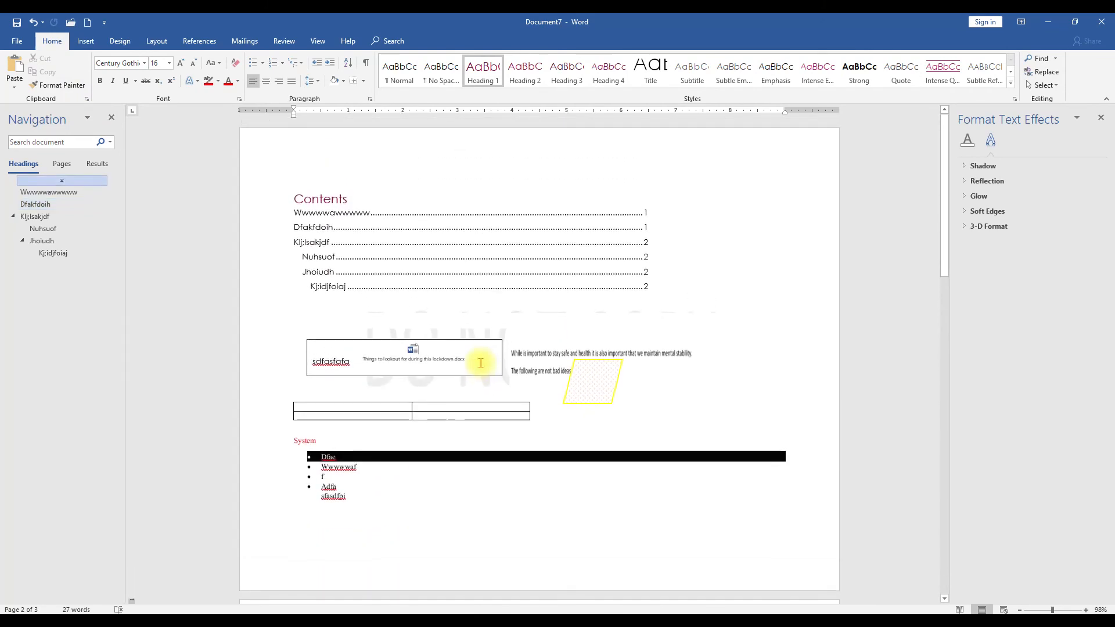
# Step: Switch to the document "Things to lookout for during this lockdown.docx" and view its title
pyautogui.hotkey('alt', 'Tab')
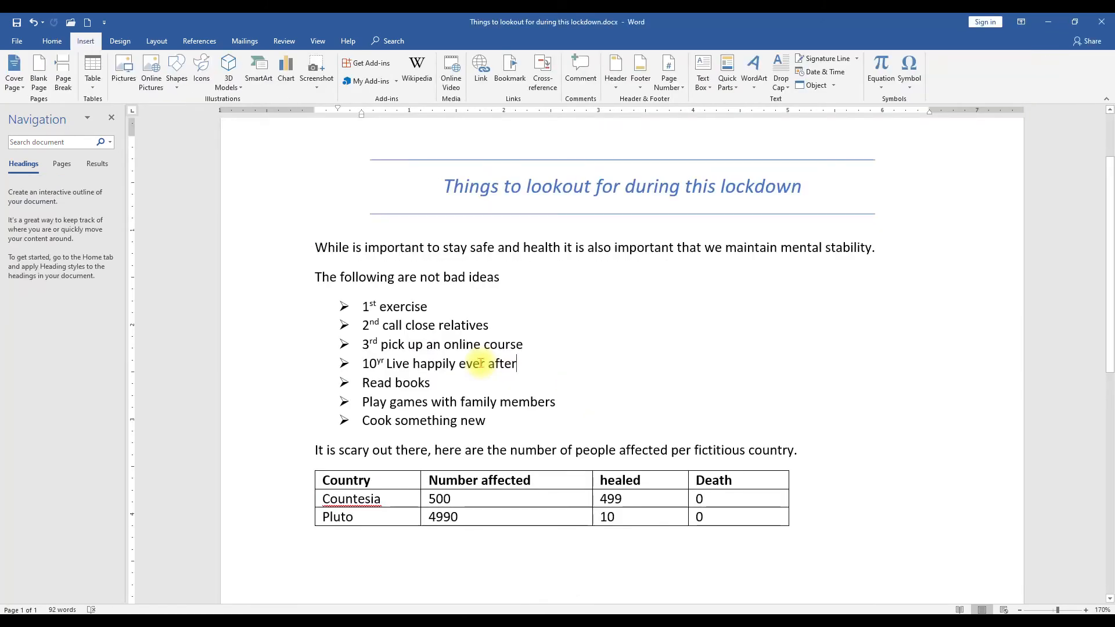
pyautogui.hotkey('alt', 'Tab')
pyautogui.hotkey('alt', 'Tab')
pyautogui.hotkey('alt', 'Tab')
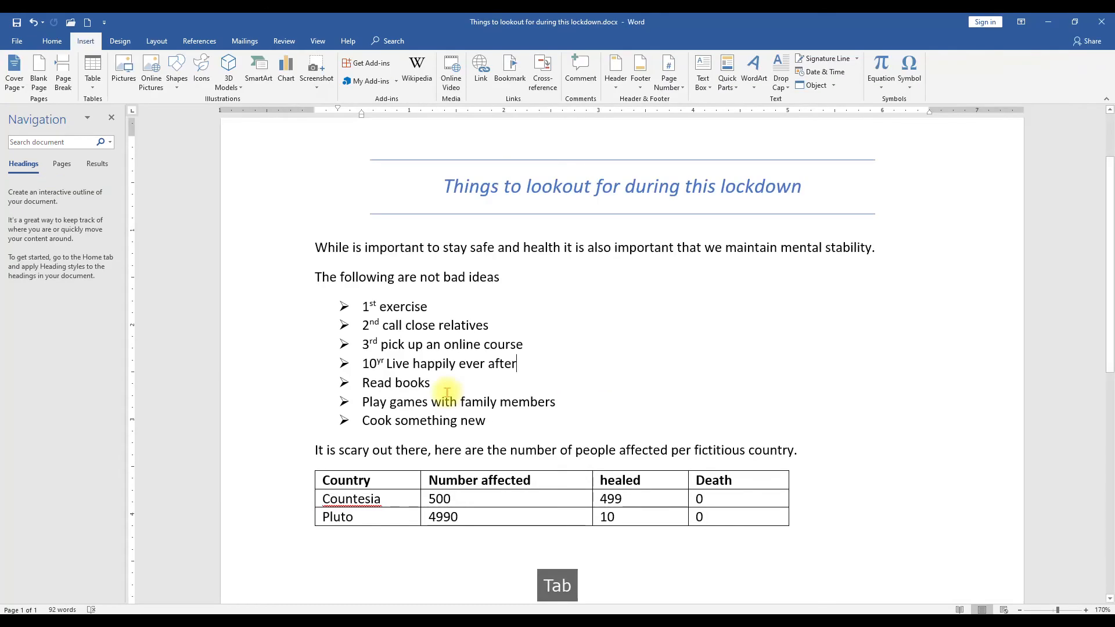
pyautogui.hotkey('alt', 'Tab')
pyautogui.hotkey('alt', 'Tab')
pyautogui.hotkey('alt', 'Tab')
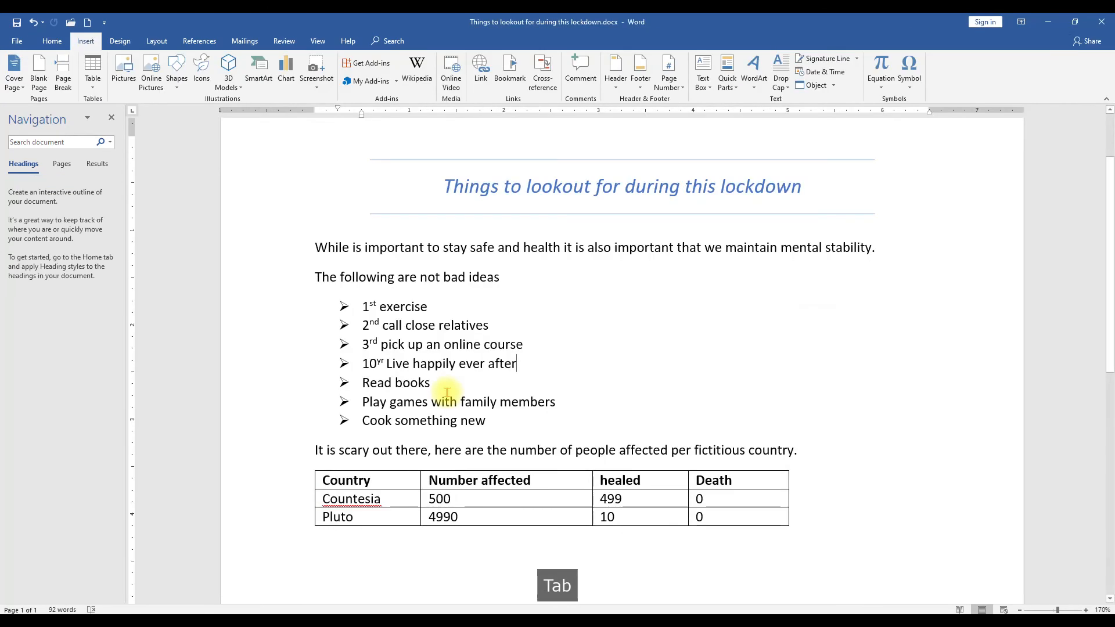
pyautogui.scroll(2, 374, 281)
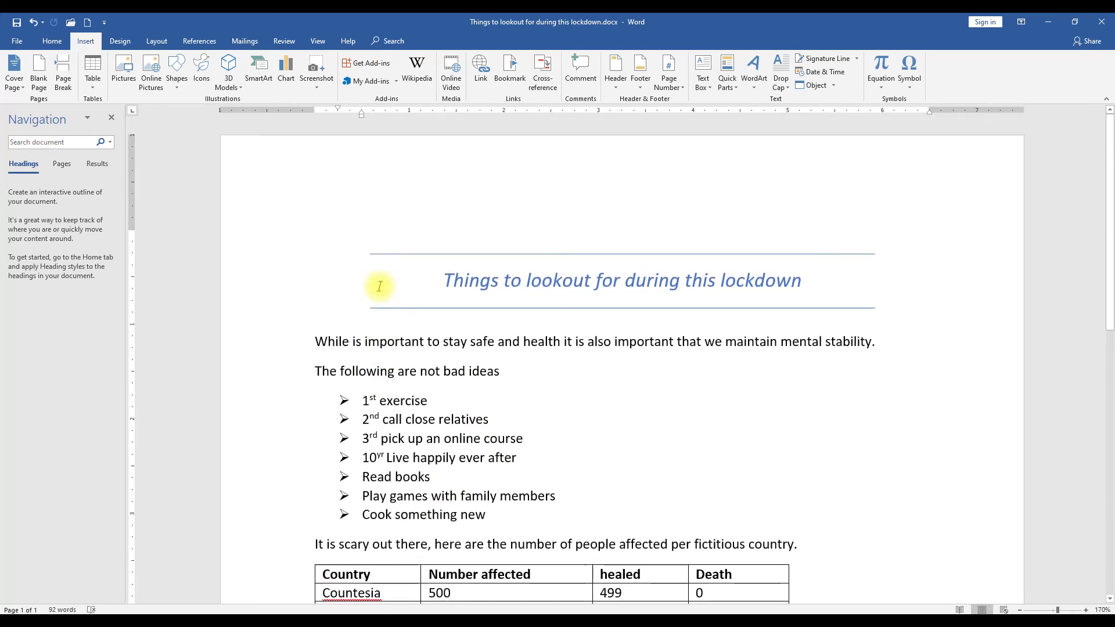
# Step: Copy the formatting of the word "While" onto the title "Things to lookout for during this lockdown" with Format Painter
pyautogui.click(417, 312)
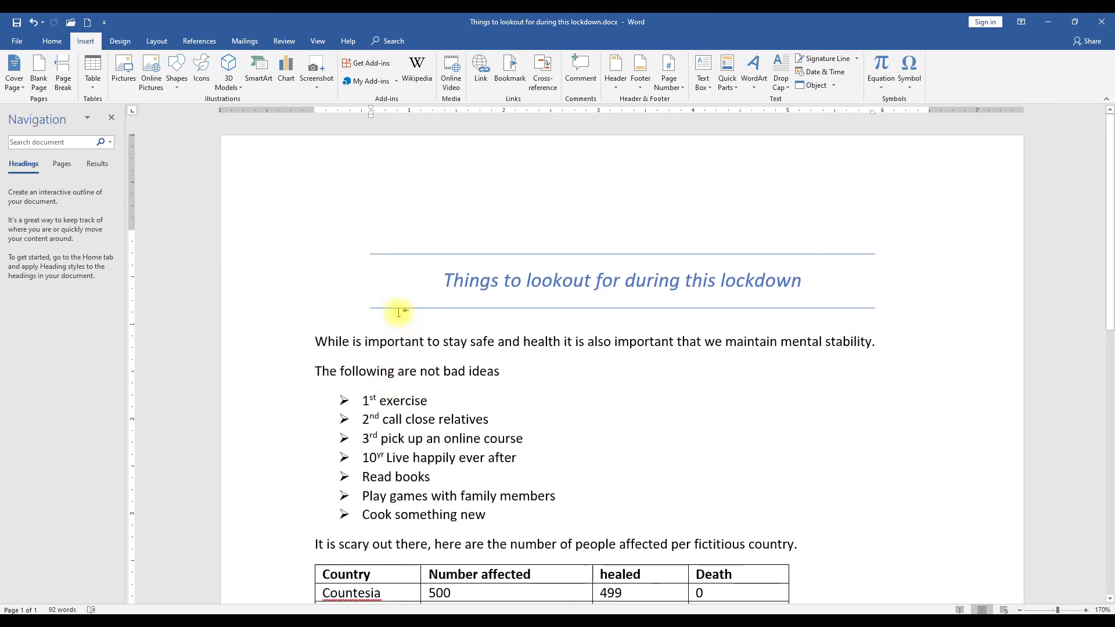
pyautogui.tripleClick(444, 278)
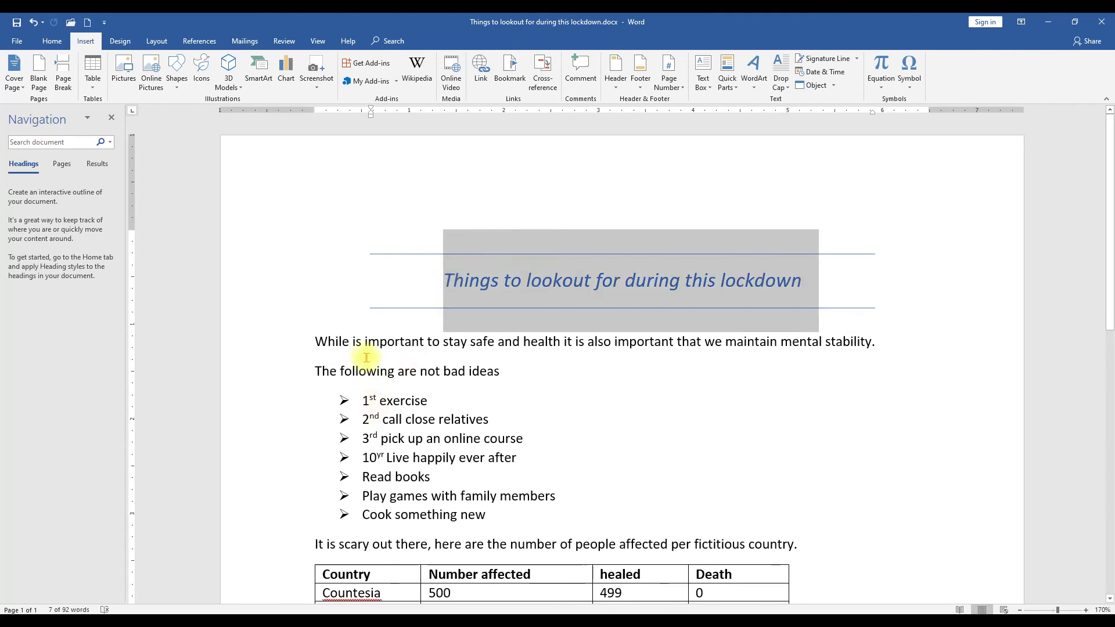
pyautogui.doubleClick(326, 342)
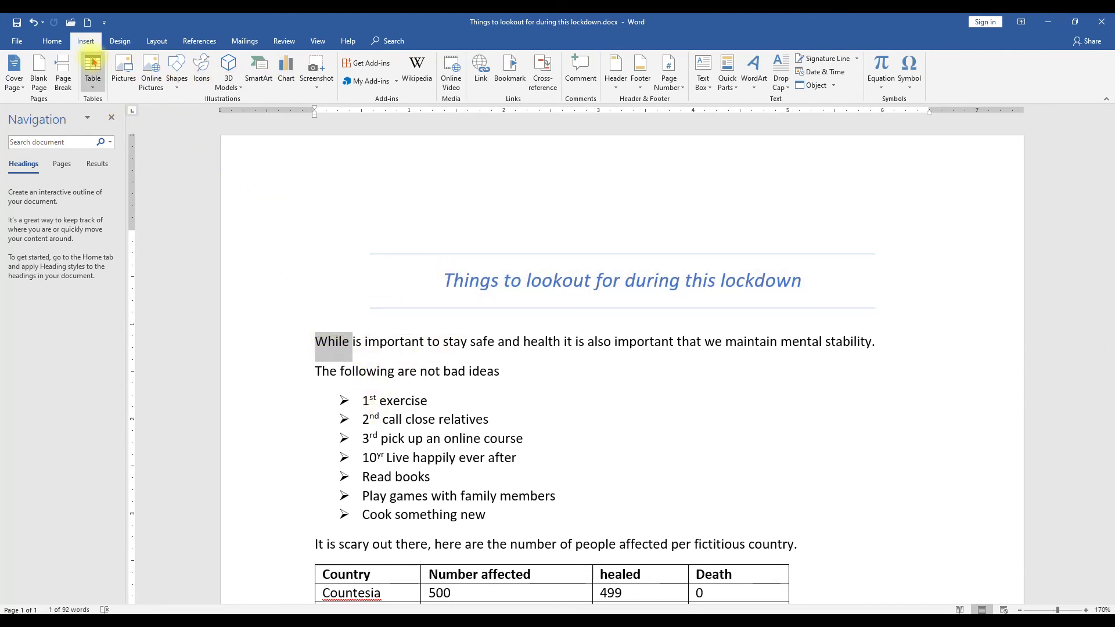
pyautogui.click(51, 41)
pyautogui.click(41, 90)
pyautogui.moveTo(361, 269)
pyautogui.mouseDown()
pyautogui.moveTo(634, 259)
pyautogui.moveTo(830, 283)
pyautogui.mouseUp()
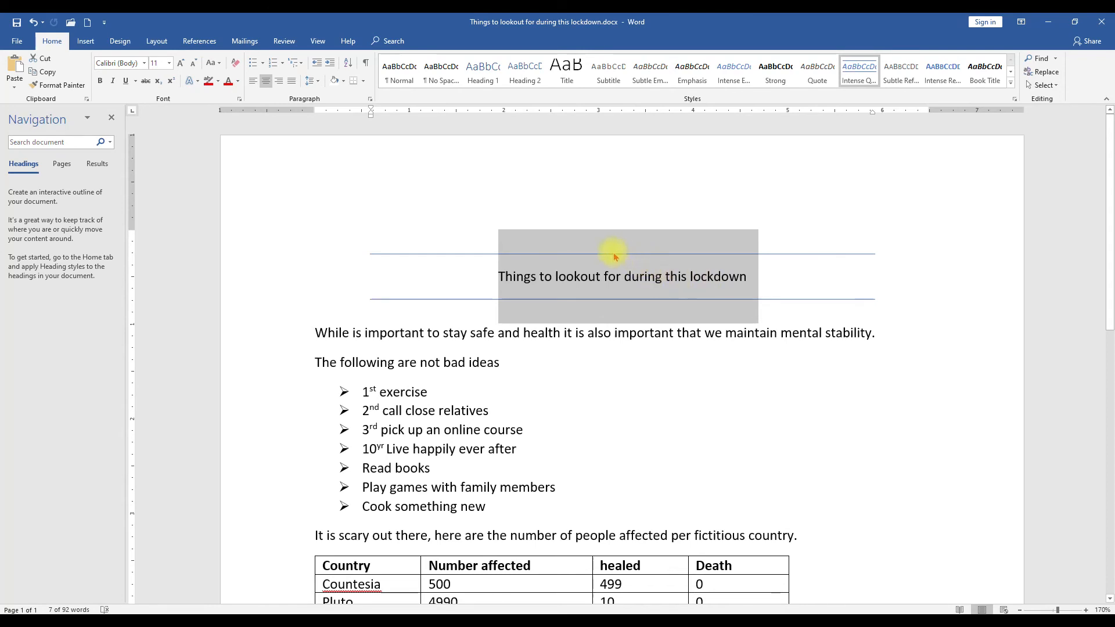
# Step: Try Format Painter again on the title, using the title and the two paragraphs below it as the source
pyautogui.click(284, 334)
pyautogui.moveTo(292, 360); pyautogui.dragTo(292, 363)
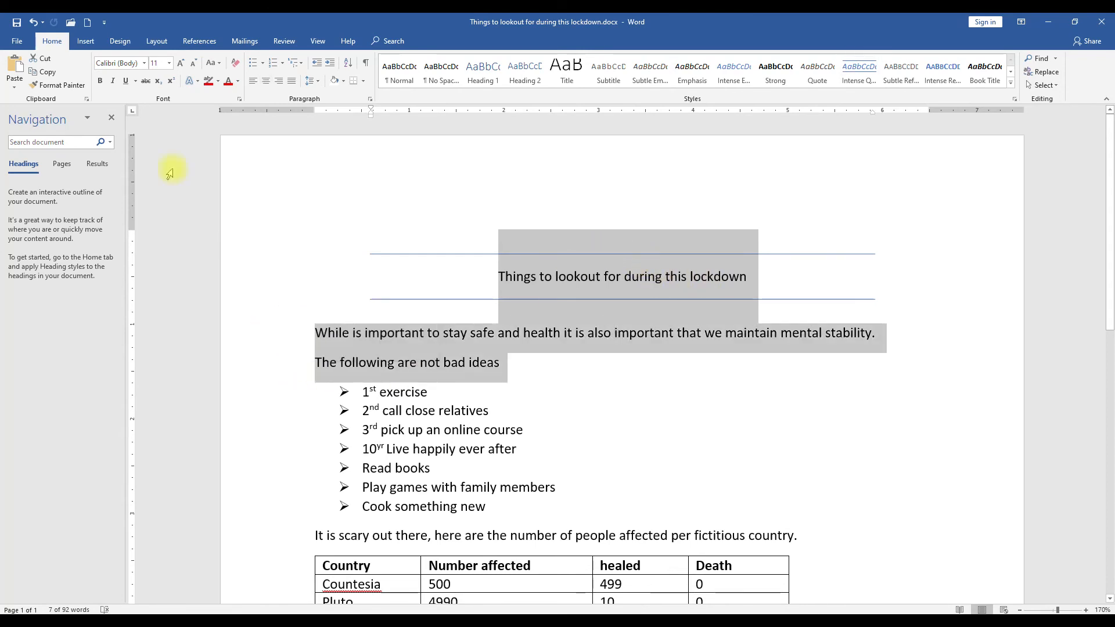
pyautogui.click(58, 84)
pyautogui.moveTo(409, 220); pyautogui.dragTo(436, 295)
pyautogui.moveTo(308, 249)
pyautogui.mouseDown()
pyautogui.moveTo(406, 331)
pyautogui.moveTo(651, 289)
pyautogui.moveTo(751, 290)
pyautogui.mouseUp()
pyautogui.click(643, 307)
pyautogui.click(502, 361)
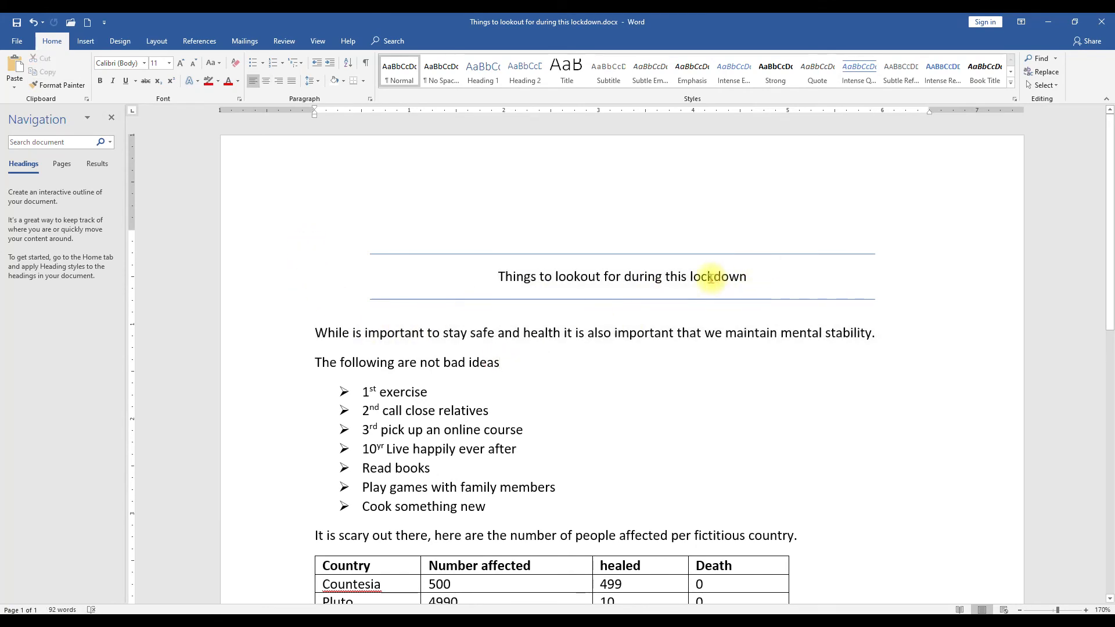
# Step: Apply the Intense Quote style to the title "Things to lookout for during this lockdown"
pyautogui.tripleClick(716, 277)
pyautogui.click(859, 82)
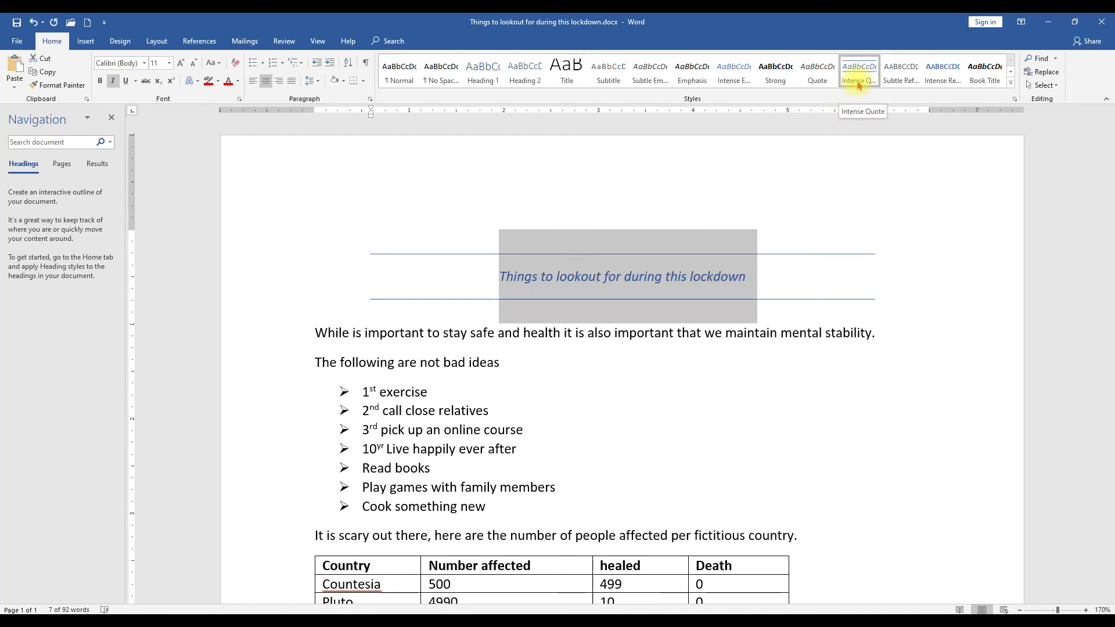
pyautogui.click(859, 83)
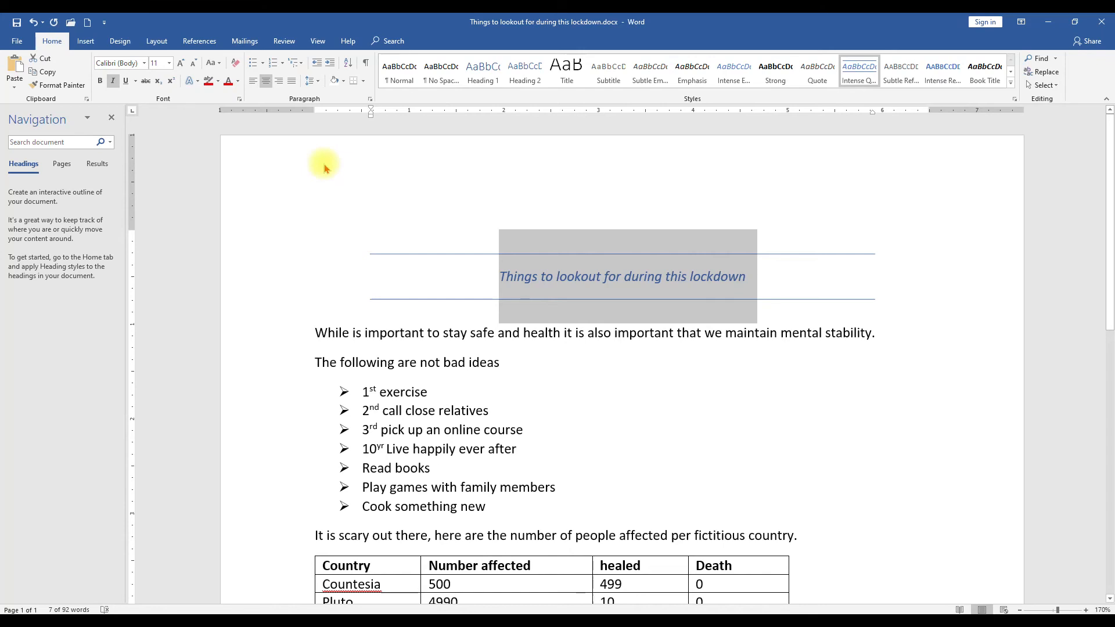
# Step: Demonstrate growing and shrinking the title's font, leaving its size at 18
pyautogui.hotkey('ctrl', 'shift', '.')
pyautogui.hotkey('ctrl', 'shift', '.')
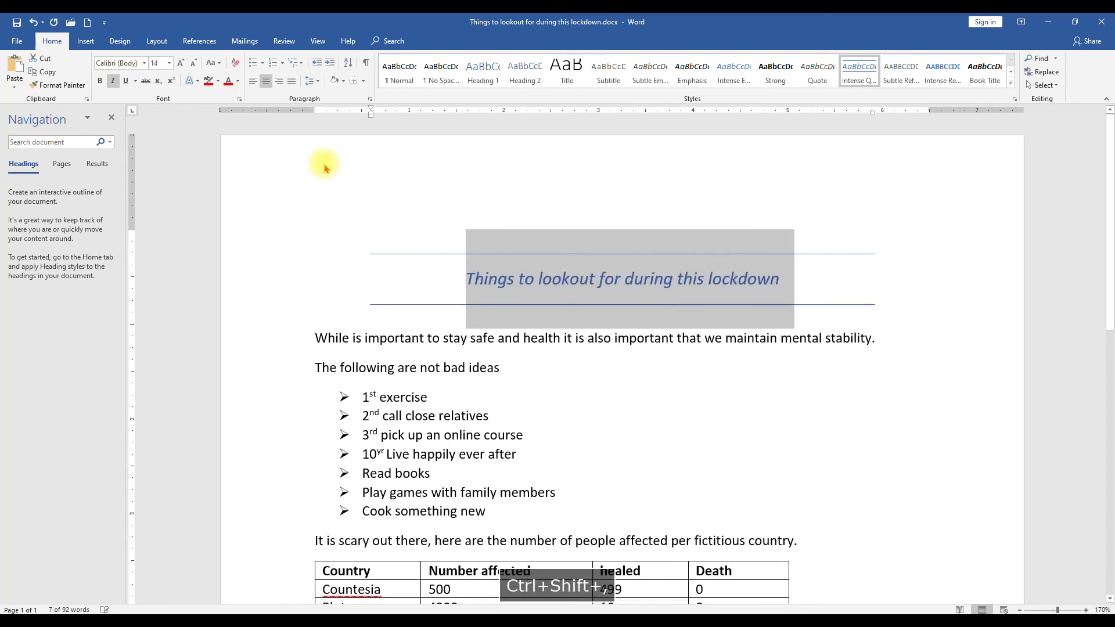
pyautogui.hotkey('ctrl', 'shift', ',')
pyautogui.hotkey('ctrl', 'shift', ',')
pyautogui.hotkey('ctrl', 'shift', ',')
pyautogui.hotkey('ctrl', 'shift', '.')
pyautogui.hotkey('ctrl', 'shift', '.')
pyautogui.hotkey('ctrl', 'shift', '.')
pyautogui.hotkey('ctrl', 'shift', '.')
pyautogui.hotkey('ctrl', 'shift', '.')
pyautogui.hotkey('ctrl', 'shift', ',')
pyautogui.hotkey('ctrl', 'shift', ',')
pyautogui.hotkey('ctrl', 'shift', ',')
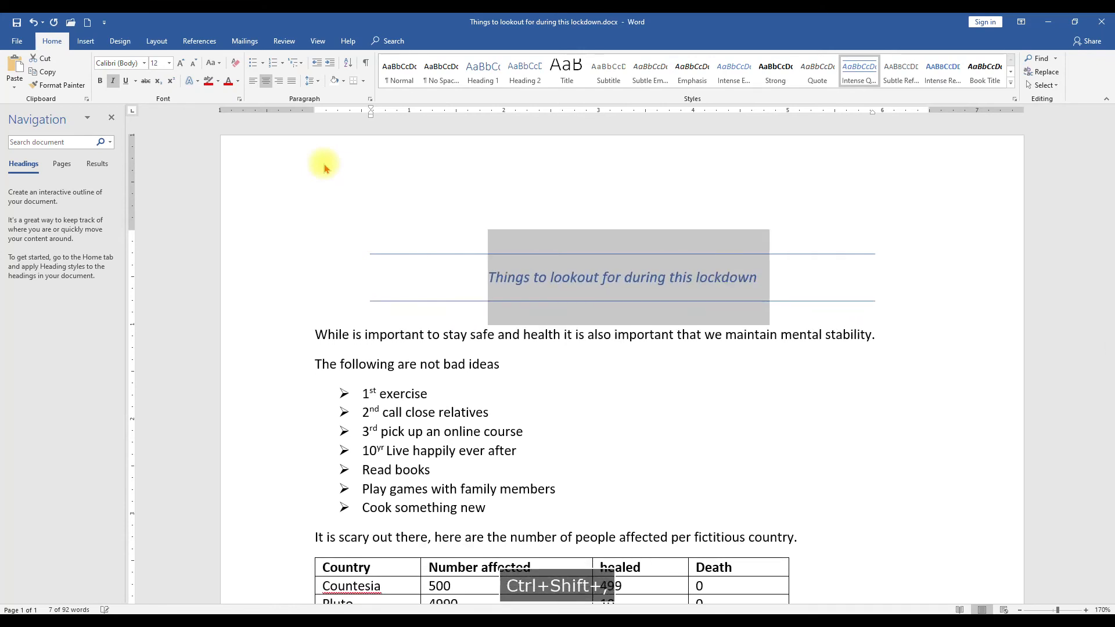
pyautogui.hotkey('ctrl', 'shift', '.')
pyautogui.hotkey('ctrl', 'shift', '.')
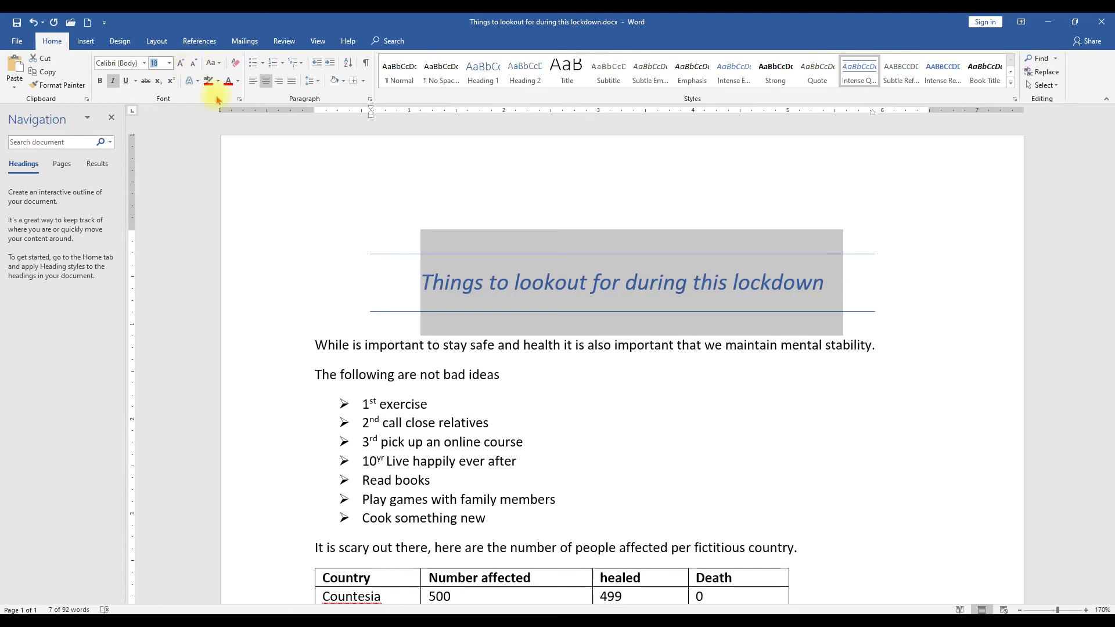
# Step: Leave blank space below "Cook something new" and start a new arrow-bulleted line from the ">" character
pyautogui.scroll(-2, 405, 262)
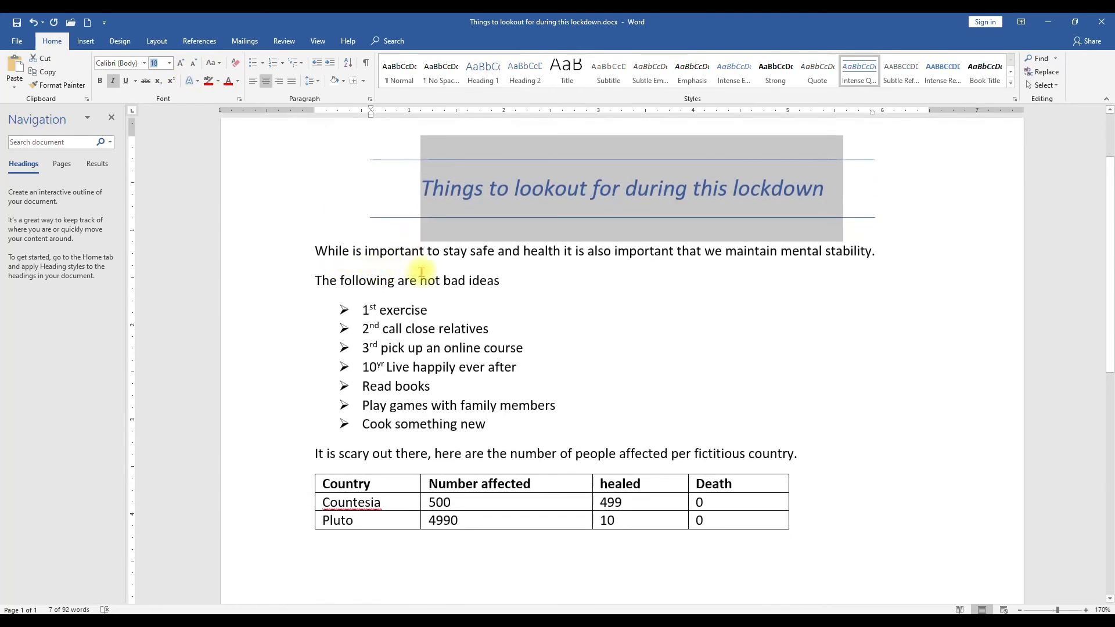
pyautogui.scroll(-2, 404, 278)
pyautogui.moveTo(354, 212); pyautogui.dragTo(368, 329)
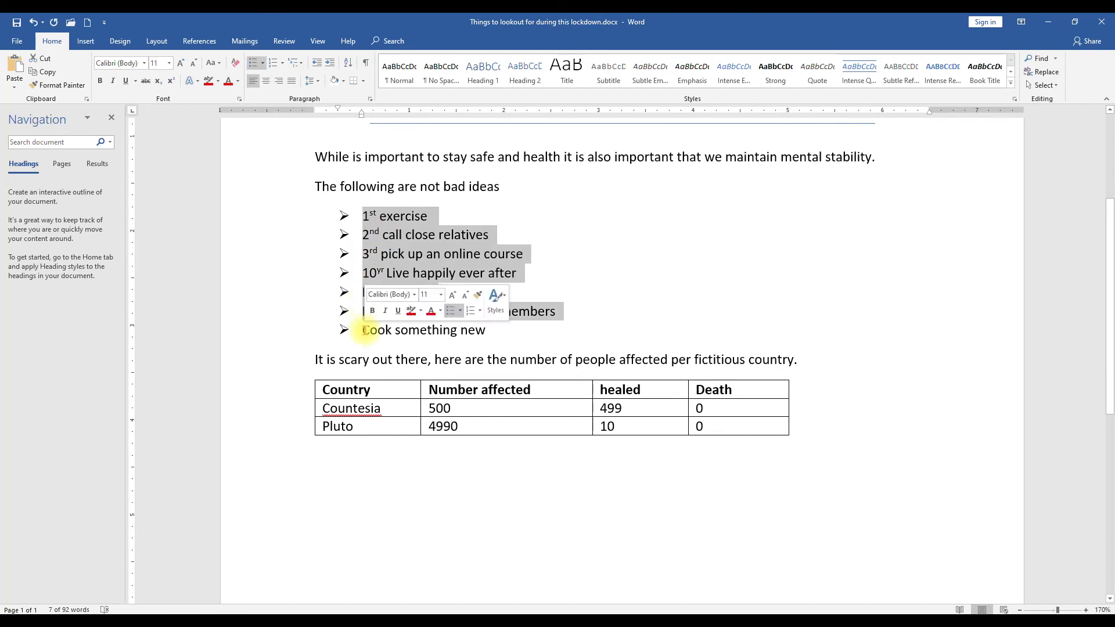
pyautogui.click(507, 335)
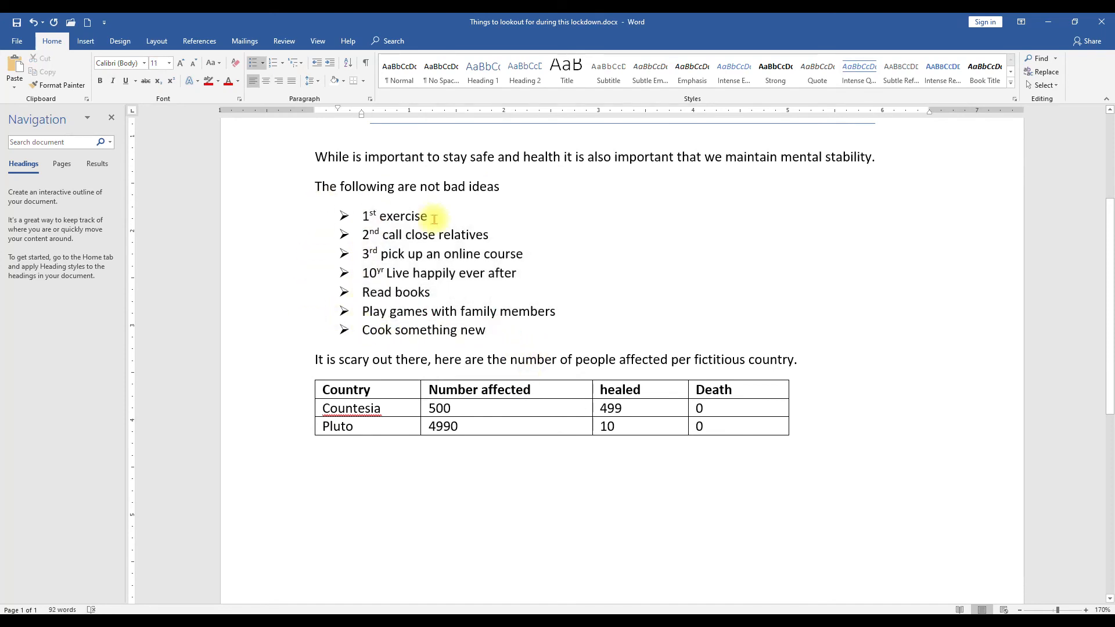
pyautogui.press('Return')
pyautogui.press('Return')
pyautogui.press('Return')
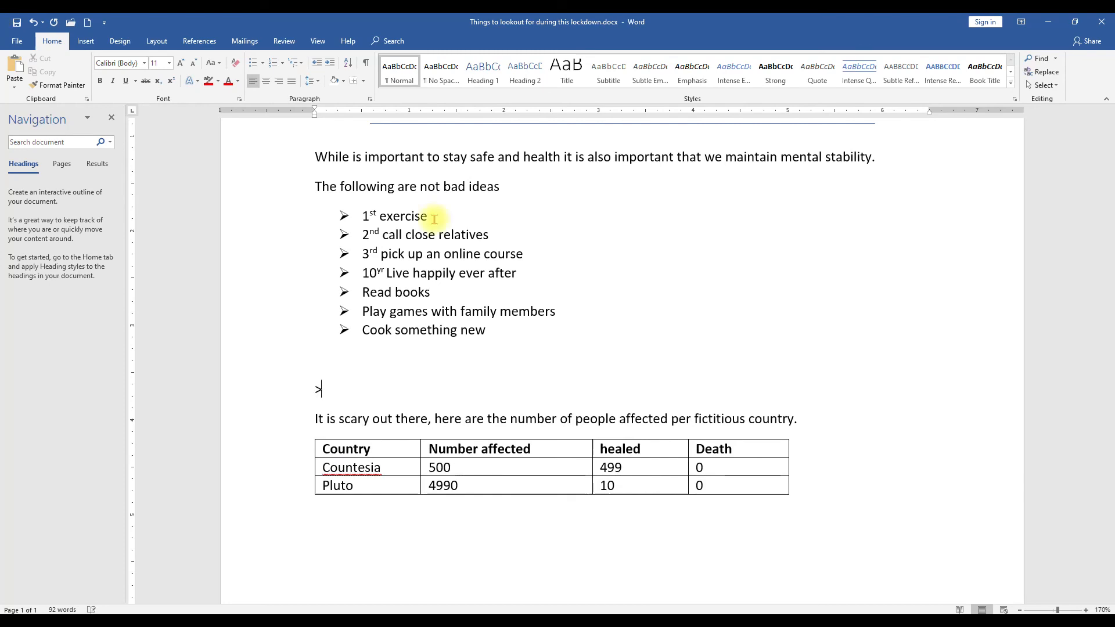
pyautogui.write('>')
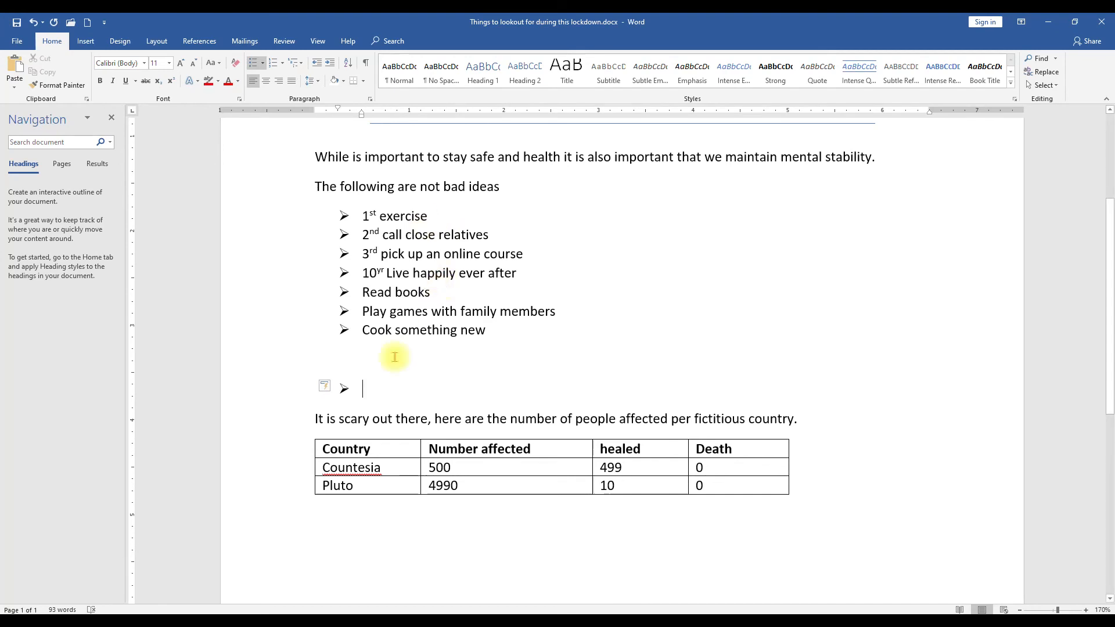
# Step: Examine the country table alongside the Insert commands, selecting its header and Countesia rows
pyautogui.scroll(-1, 445, 334)
pyautogui.scroll(-1, 445, 333)
pyautogui.moveTo(378, 356); pyautogui.dragTo(608, 393)
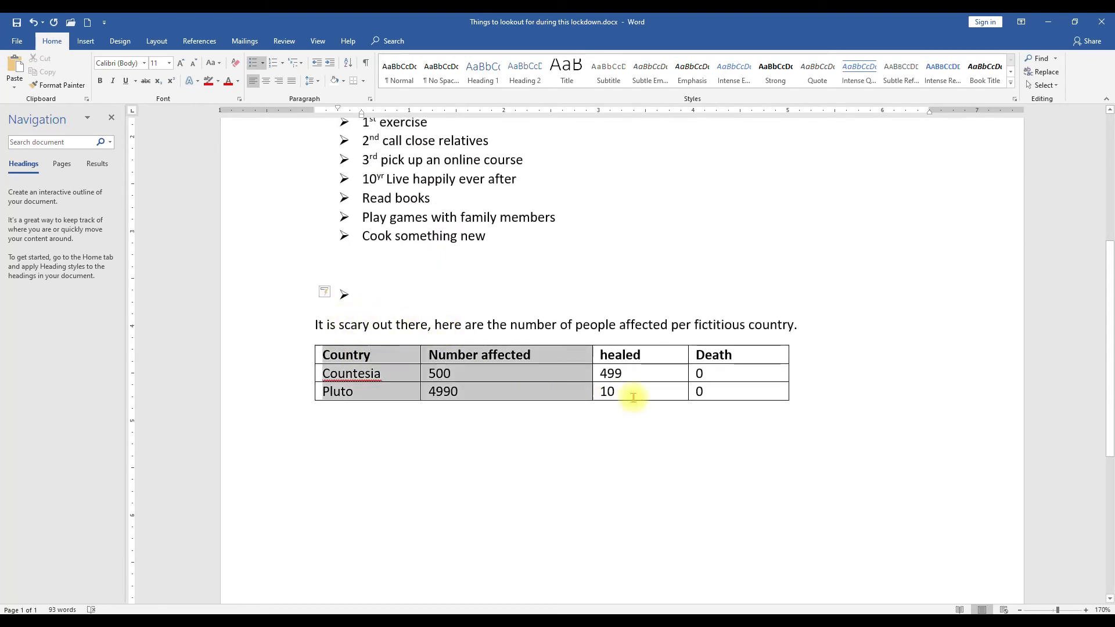
pyautogui.click(608, 394)
pyautogui.click(386, 352)
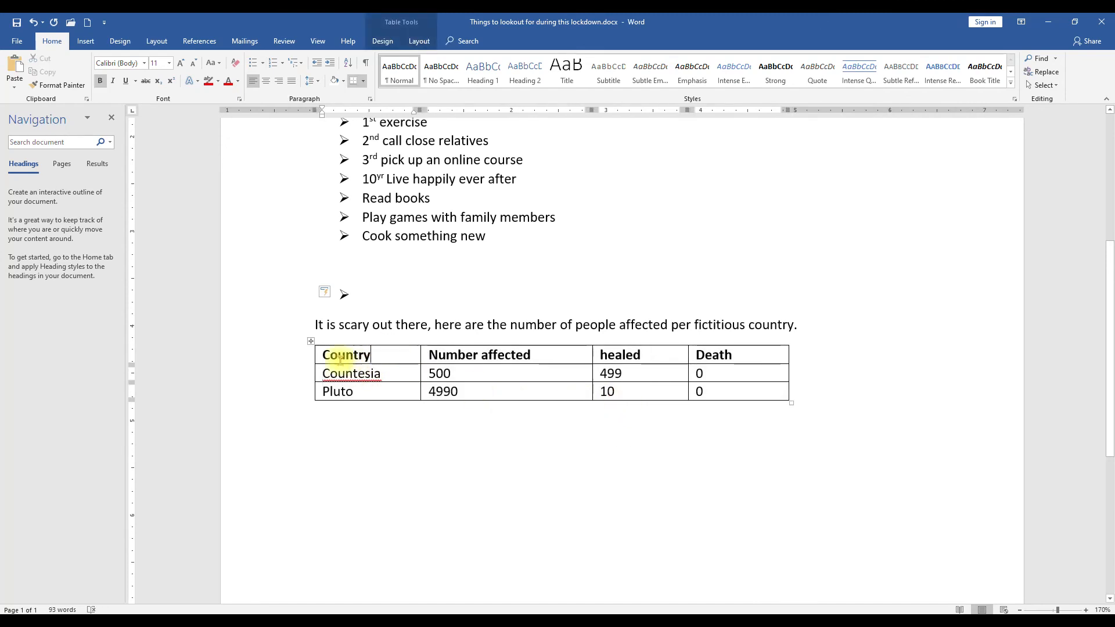
pyautogui.click(85, 41)
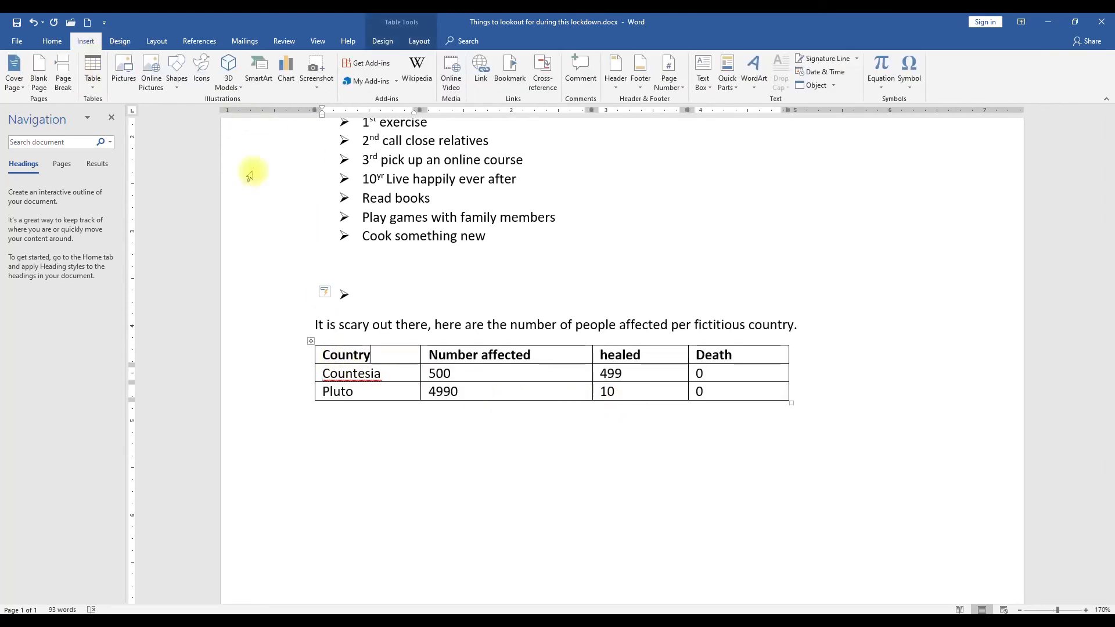
pyautogui.moveTo(398, 350); pyautogui.dragTo(792, 371)
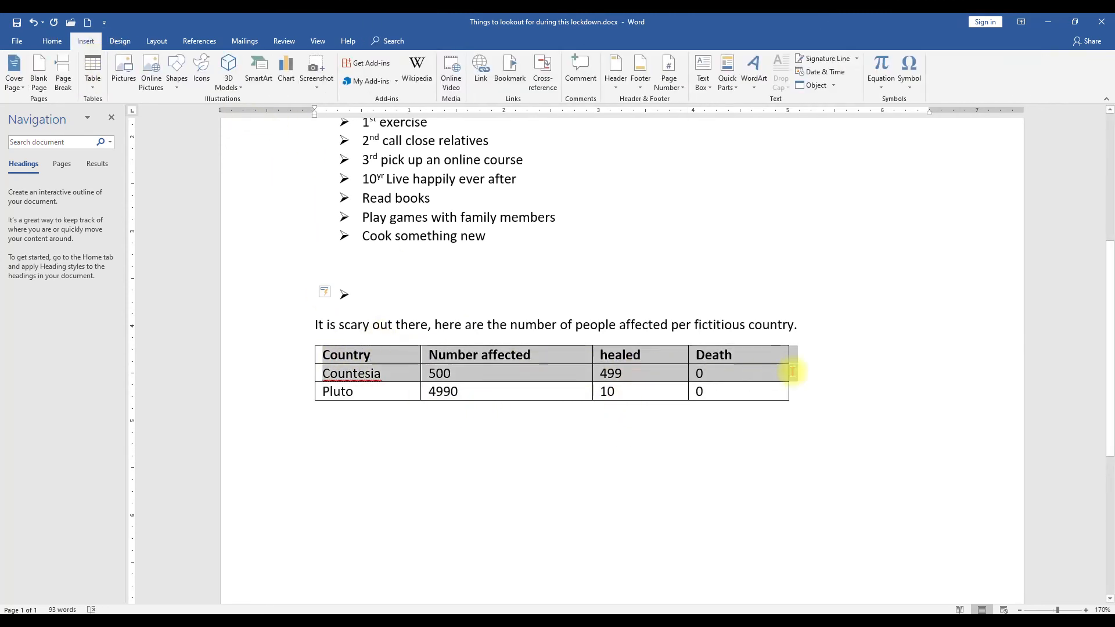
# Step: Review the Home formatting commands, including Superscript, against the list's ordinals and clear the table selection
pyautogui.scroll(5, 511, 308)
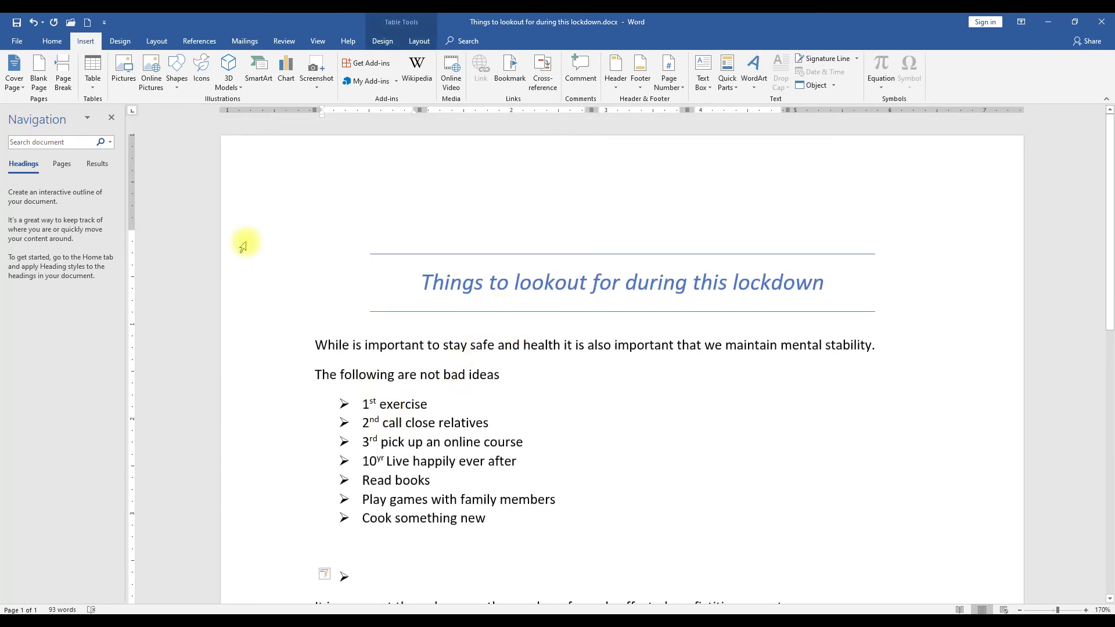
pyautogui.click(51, 41)
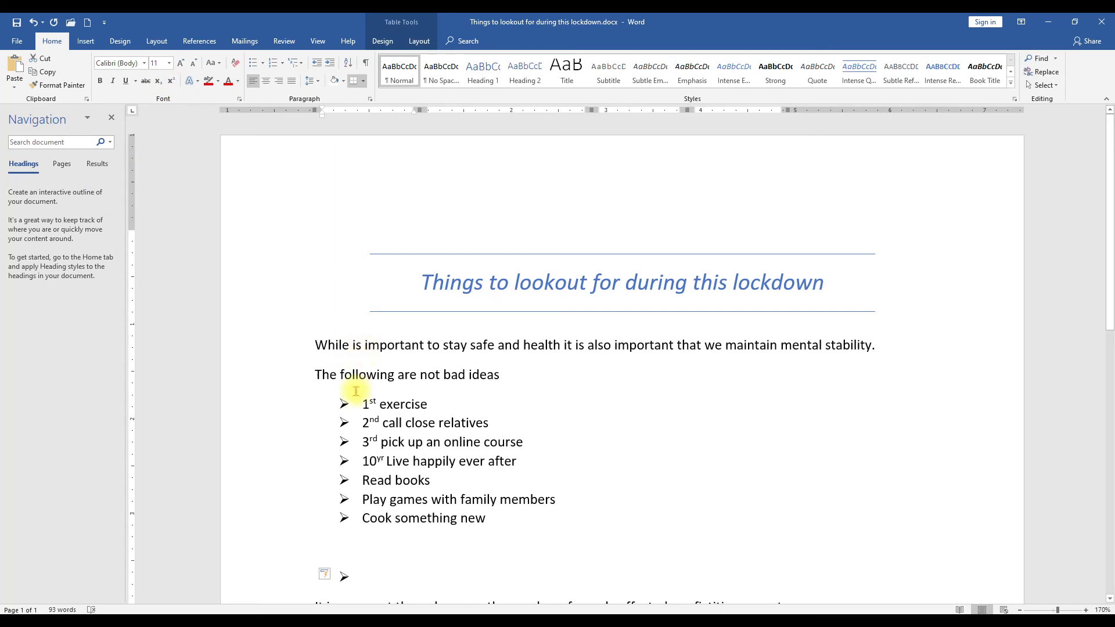
pyautogui.scroll(-2, 356, 432)
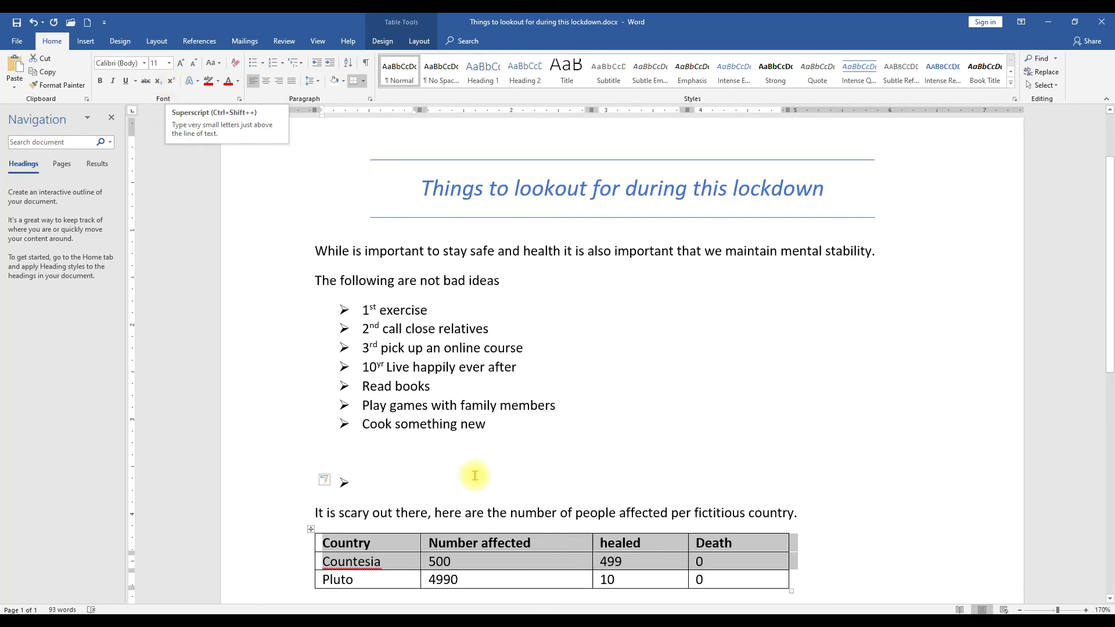
pyautogui.click(520, 441)
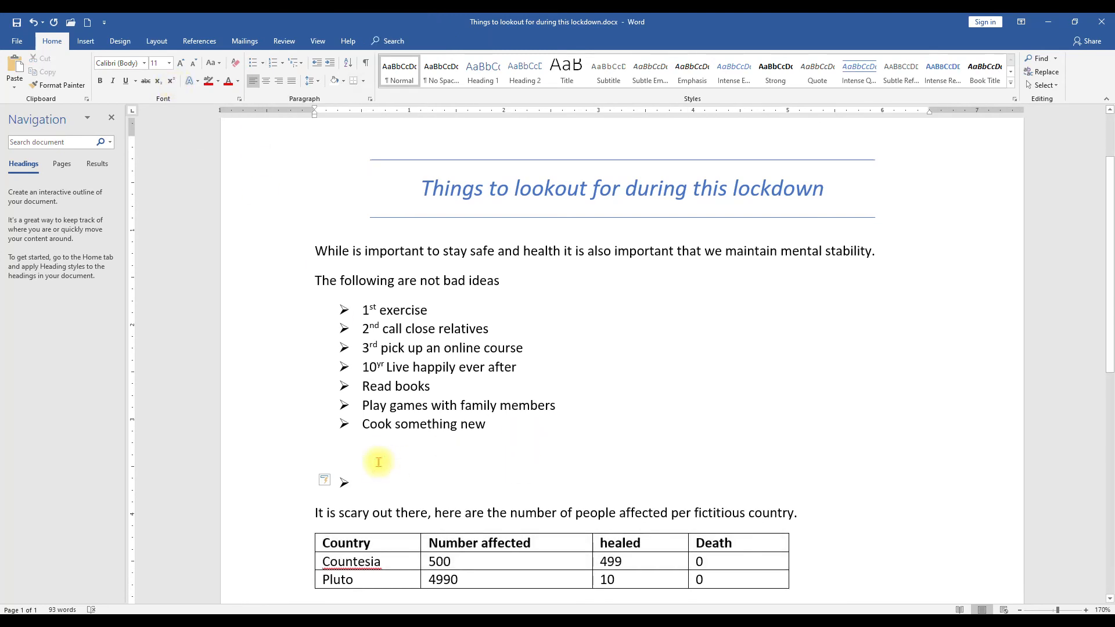
# Step: Add "1st 10yr" on the blank line below the bulleted list and make "yr" superscript
pyautogui.write('1st 10')
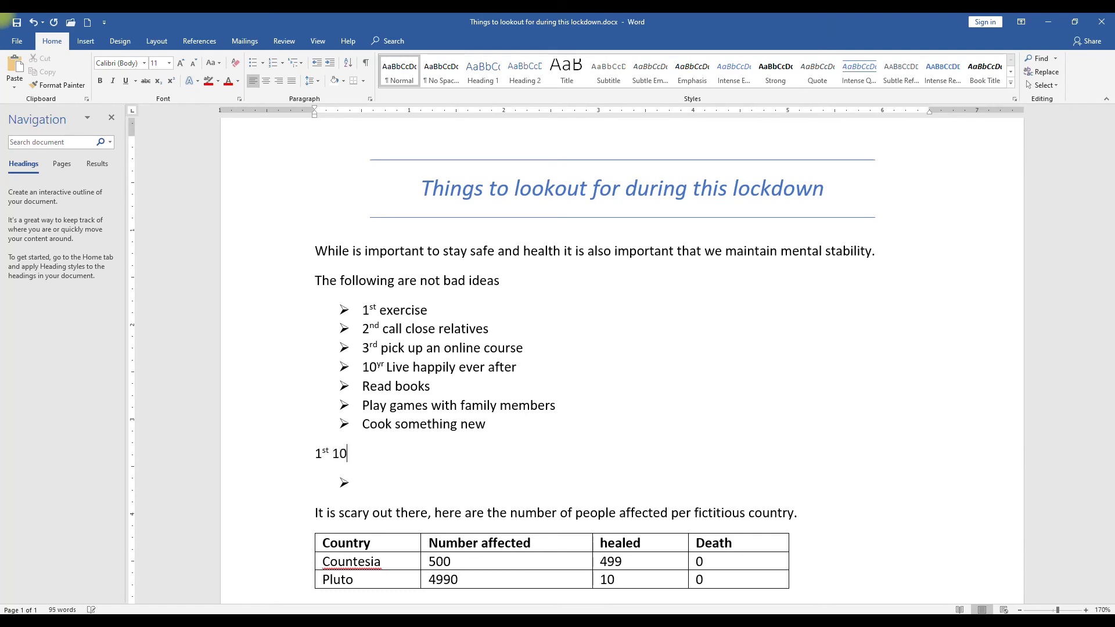
pyautogui.write('ty')
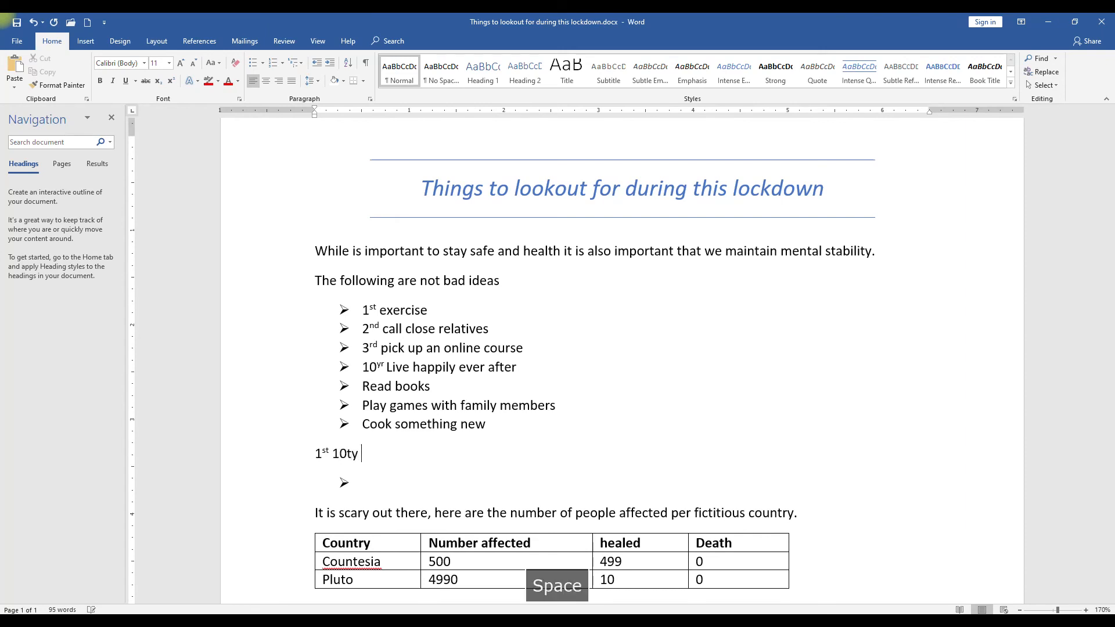
pyautogui.press('BackSpace')
pyautogui.press('BackSpace')
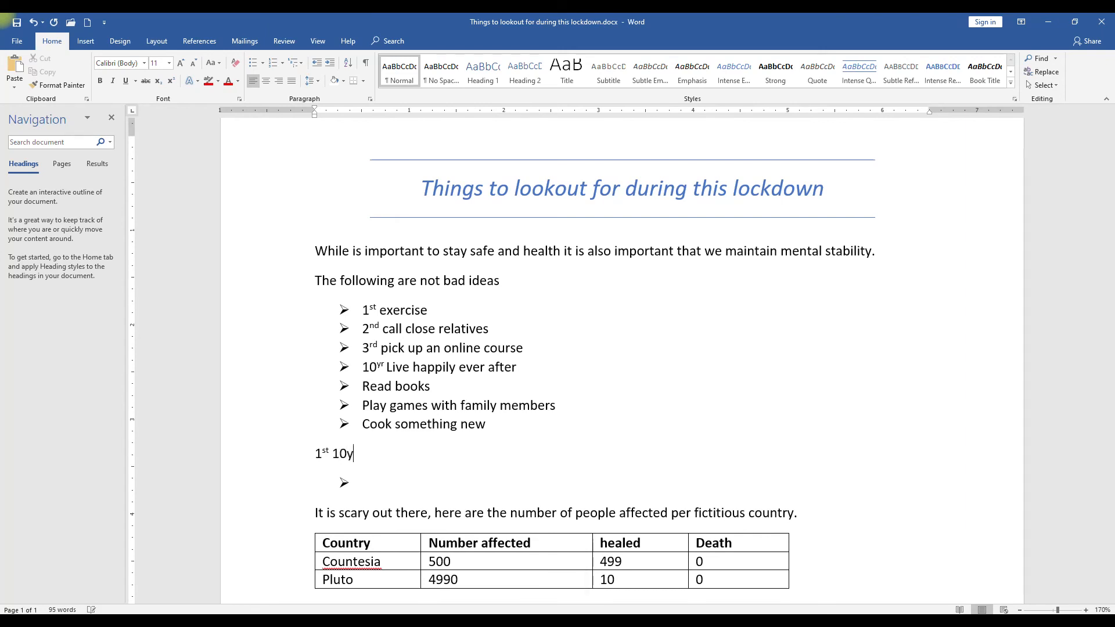
pyautogui.click(346, 452)
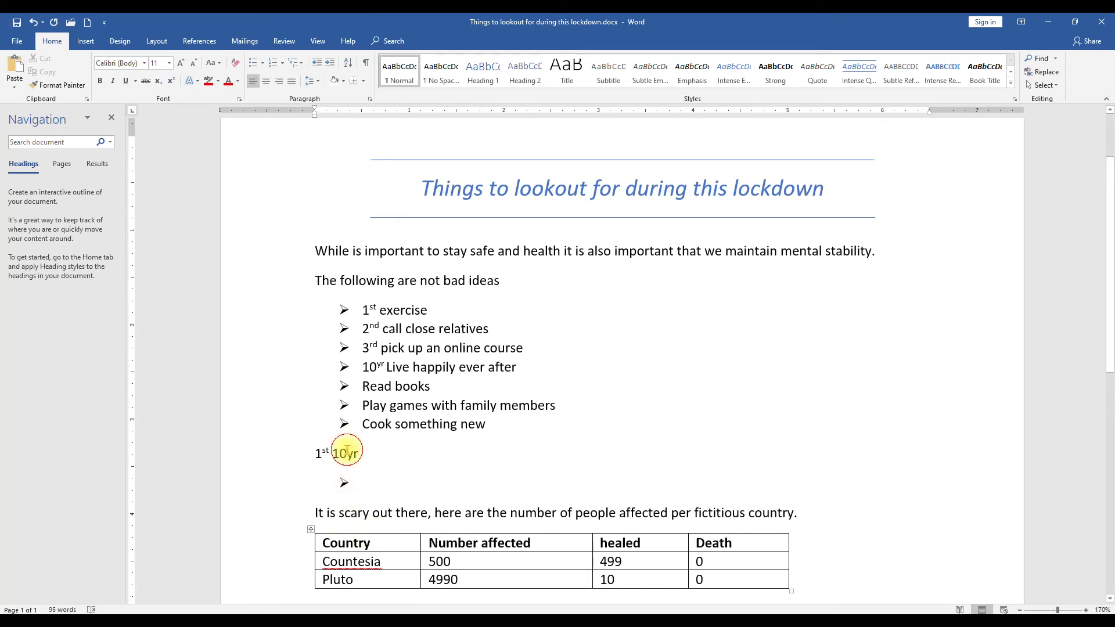
pyautogui.moveTo(363, 453); pyautogui.dragTo(363, 453)
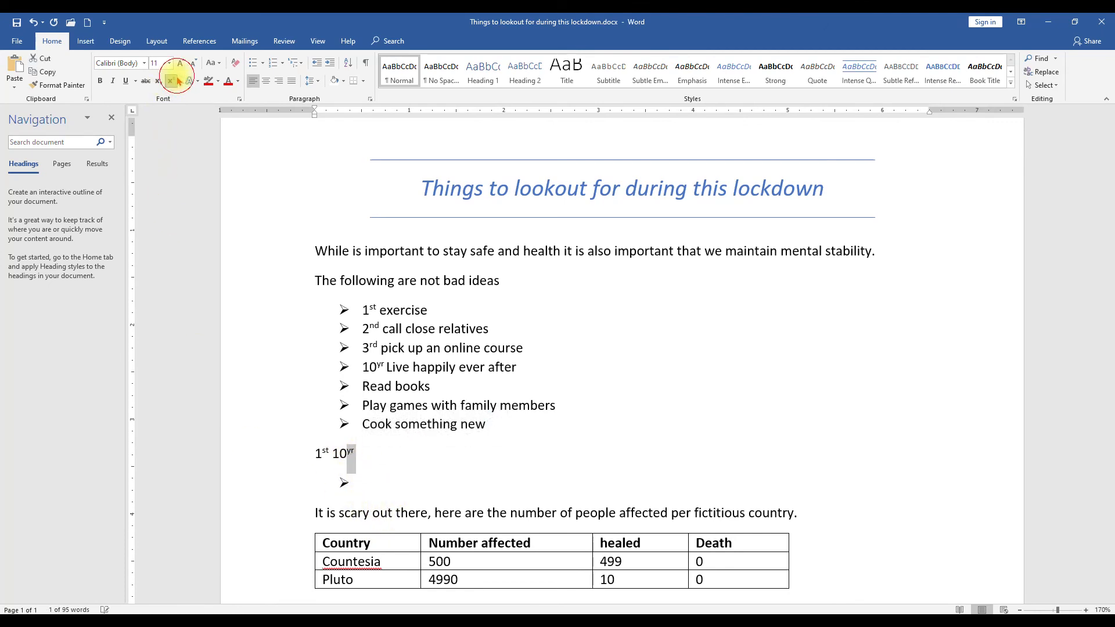
pyautogui.click(426, 462)
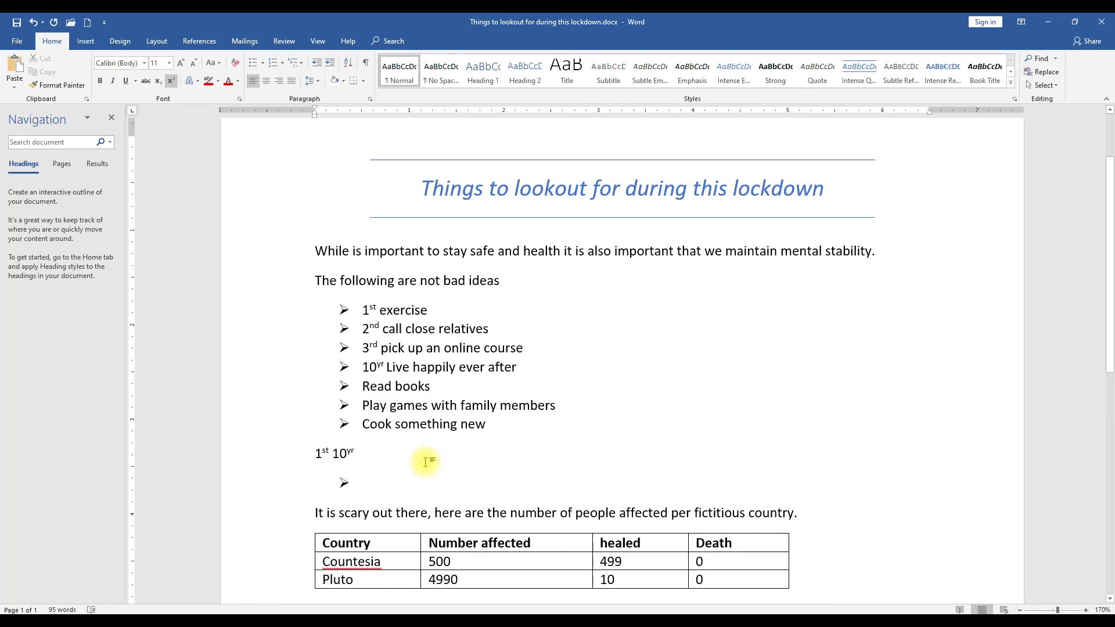
# Step: Leave a blank line below "1st 10yr" and add a 9 followed by a subscript 2
pyautogui.press('Return')
pyautogui.press('Return')
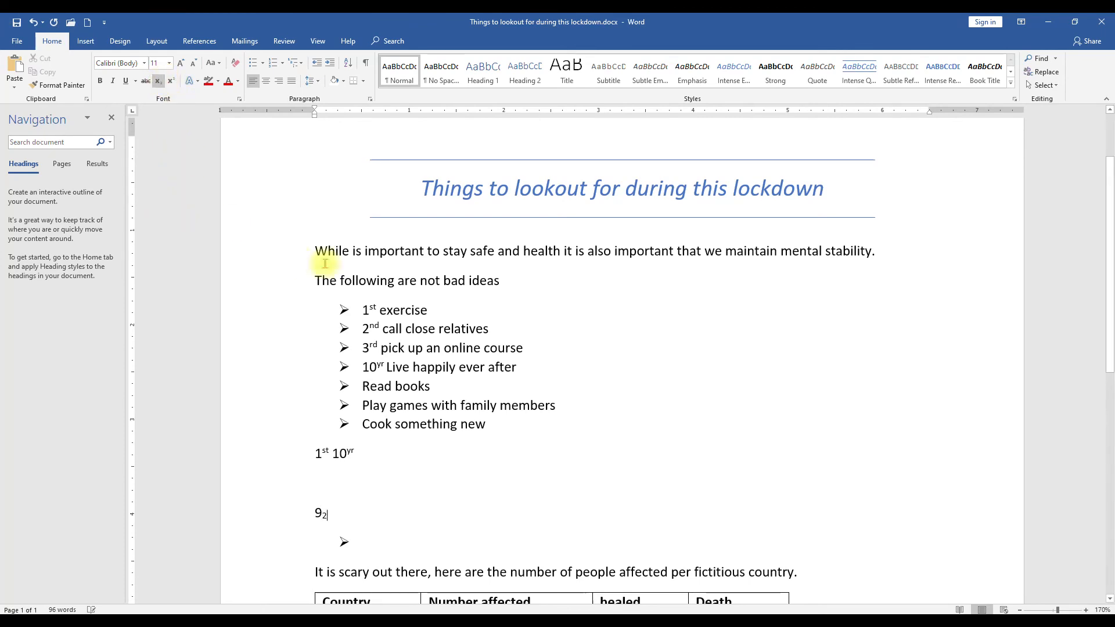
pyautogui.click(533, 395)
pyautogui.scroll(-3, 465, 473)
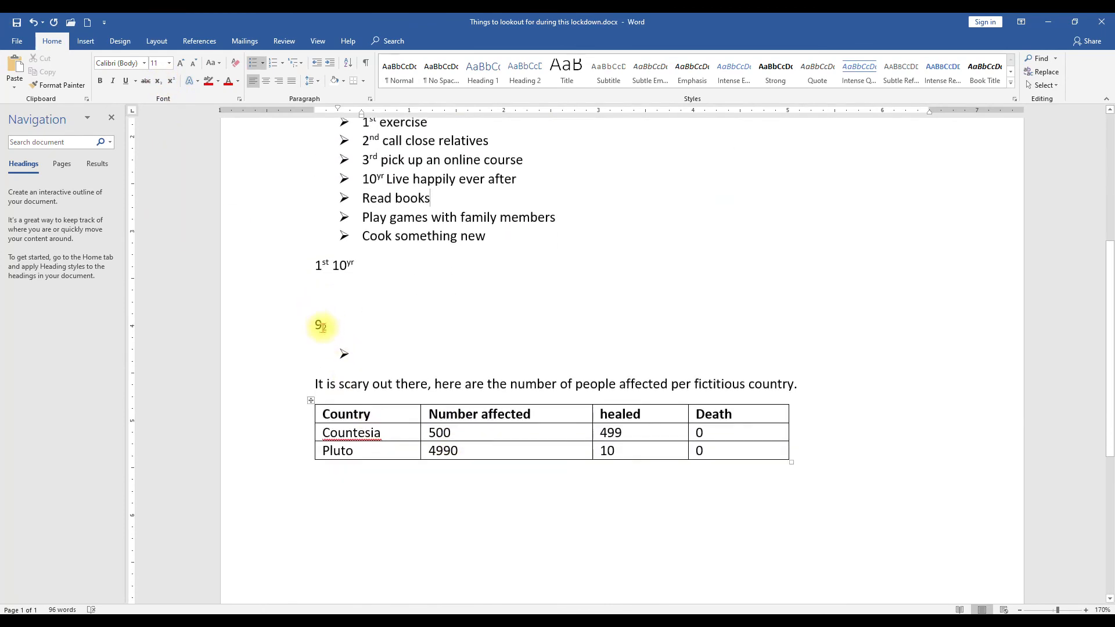
# Step: Review the superscript and subscript examples, the bulleted list, the title and the country table
pyautogui.tripleClick(346, 262)
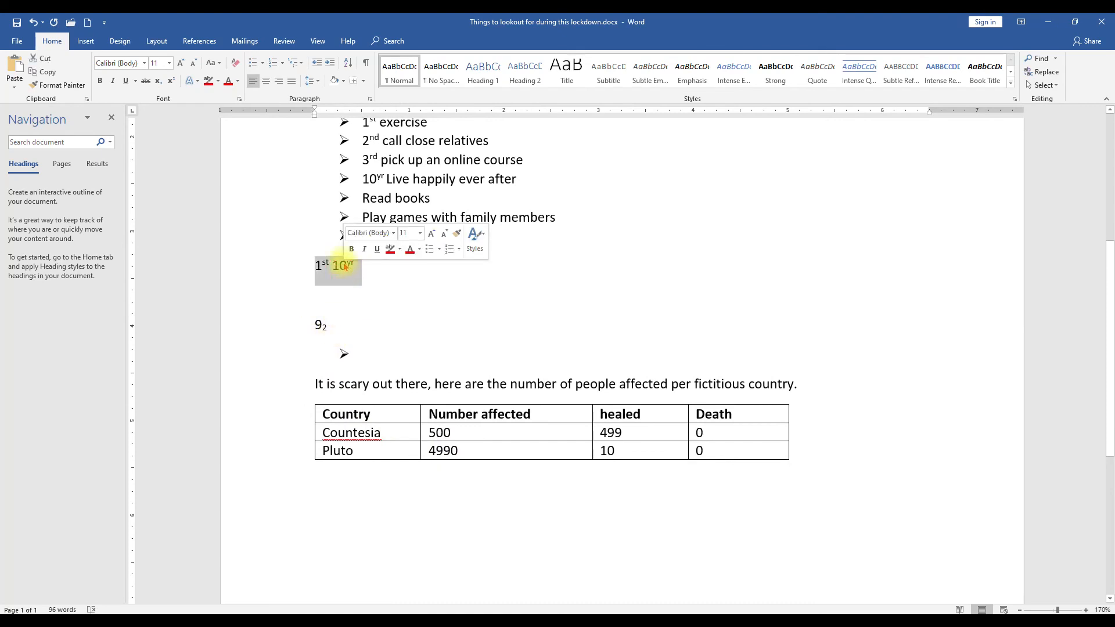
pyautogui.scroll(1, 361, 174)
pyautogui.scroll(4, 362, 174)
pyautogui.moveTo(371, 389); pyautogui.dragTo(373, 447)
pyautogui.click(552, 480)
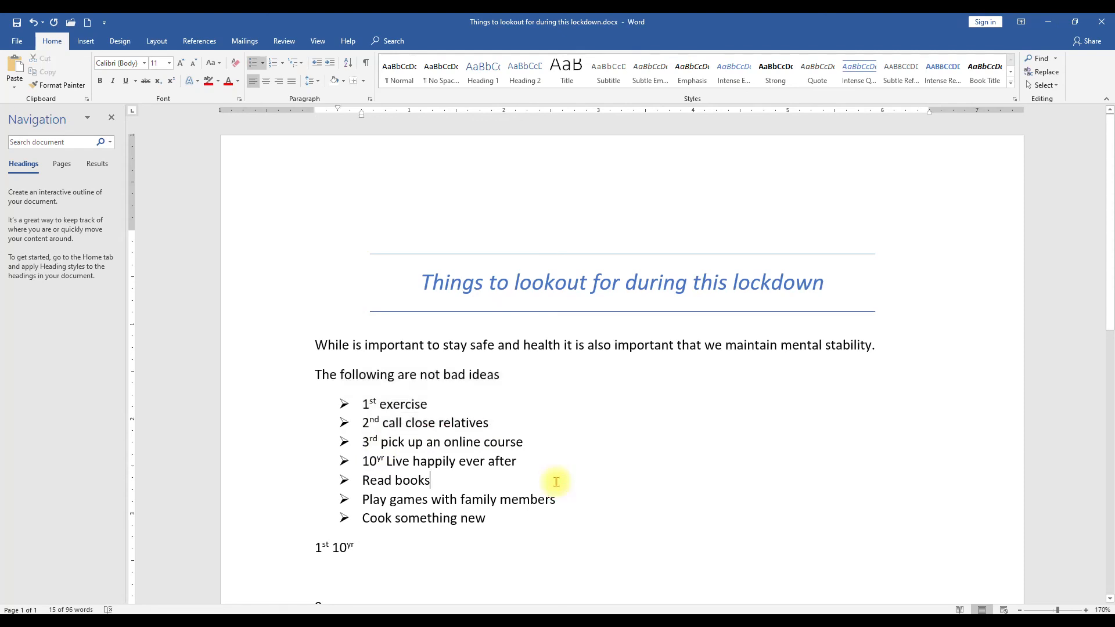
pyautogui.scroll(-5, 556, 480)
pyautogui.scroll(5, 393, 341)
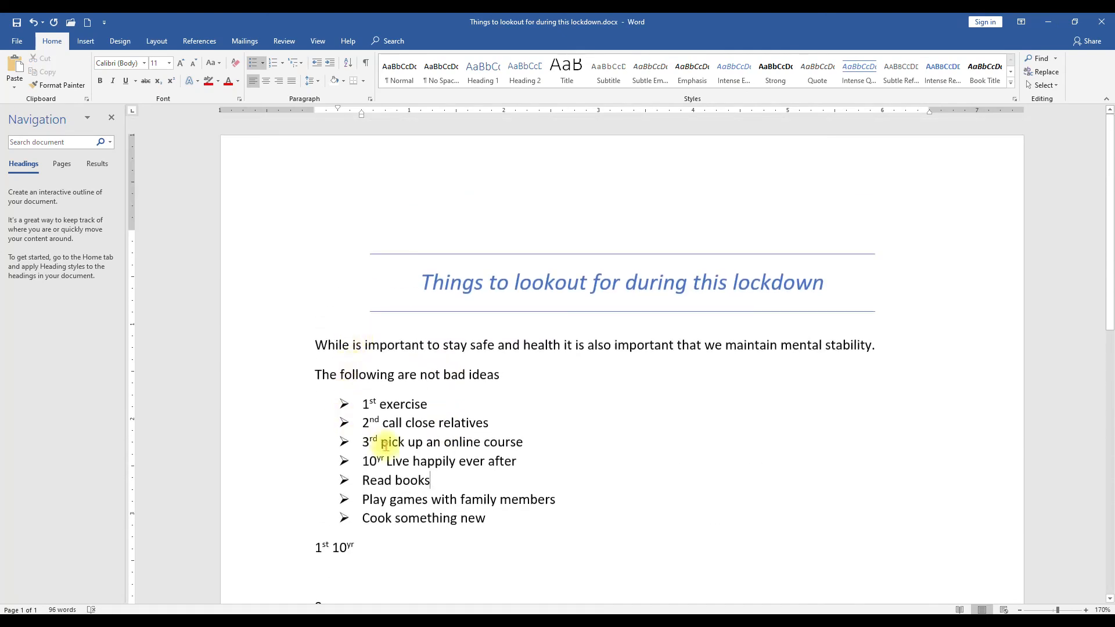
pyautogui.scroll(-3, 383, 423)
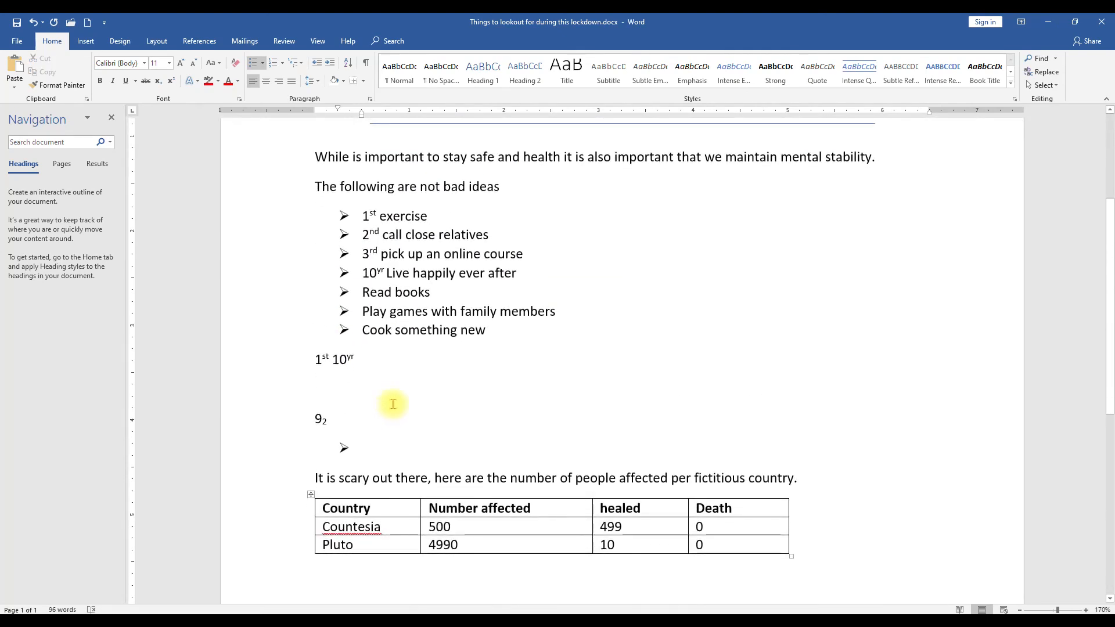
pyautogui.scroll(3, 393, 403)
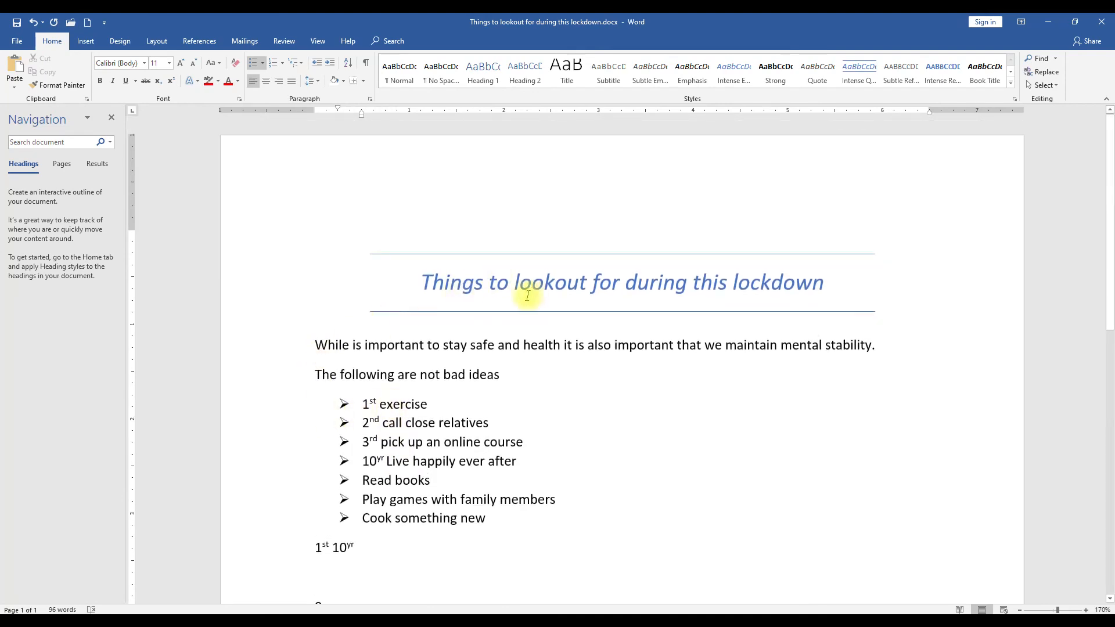
pyautogui.scroll(-3, 511, 283)
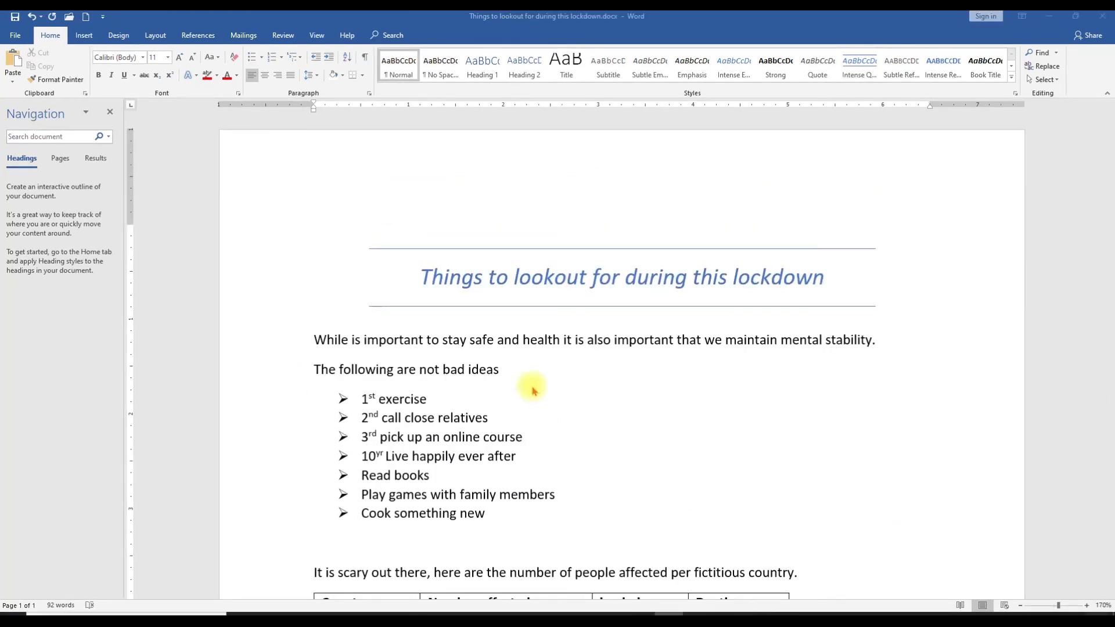
# Step: Save a copy of the lockdown document to the Desktop as a Word document named "my first"
pyautogui.click(295, 252)
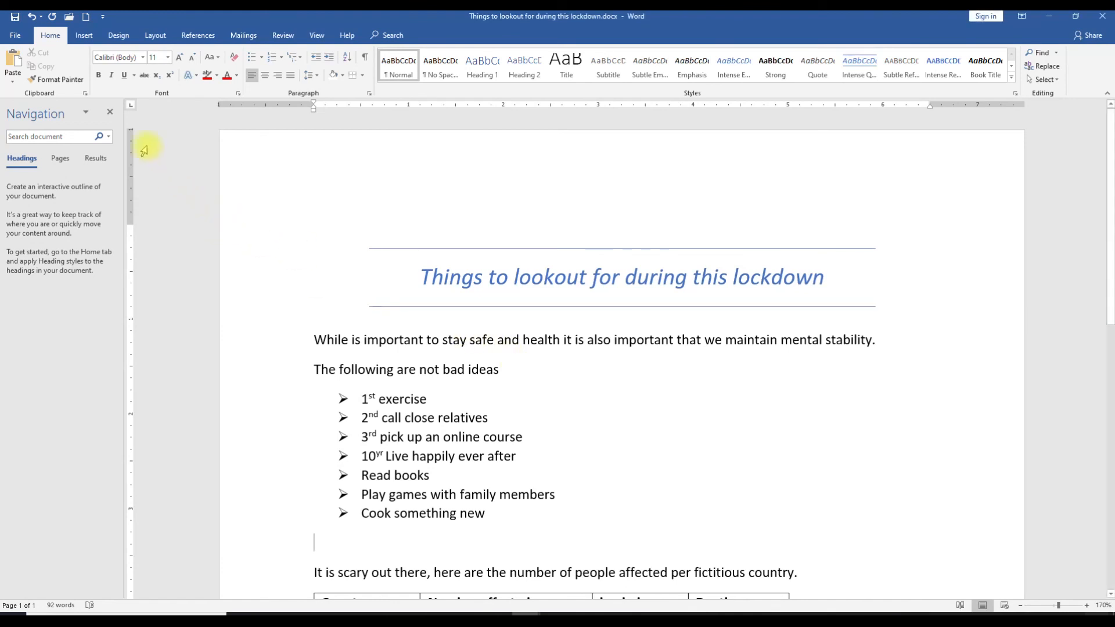
pyautogui.click(18, 35)
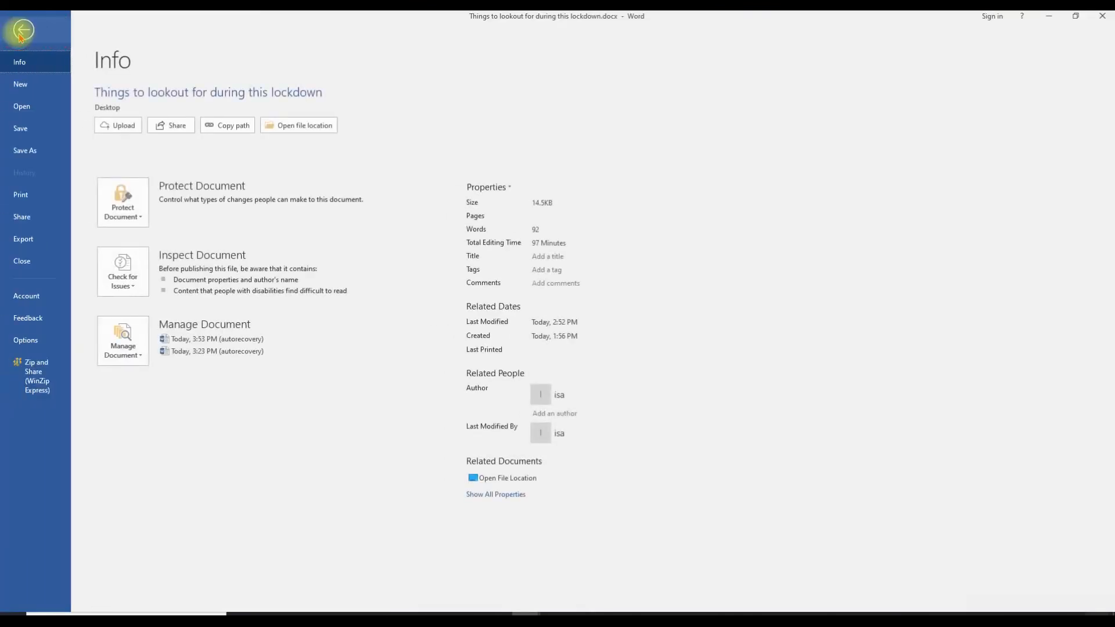
pyautogui.click(28, 158)
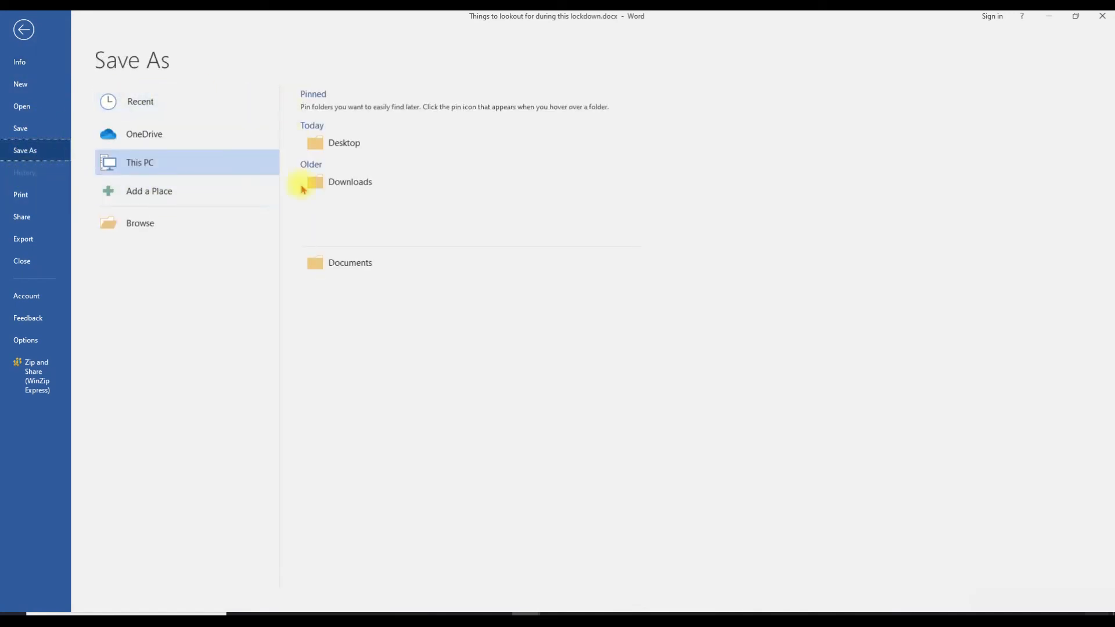
pyautogui.click(139, 227)
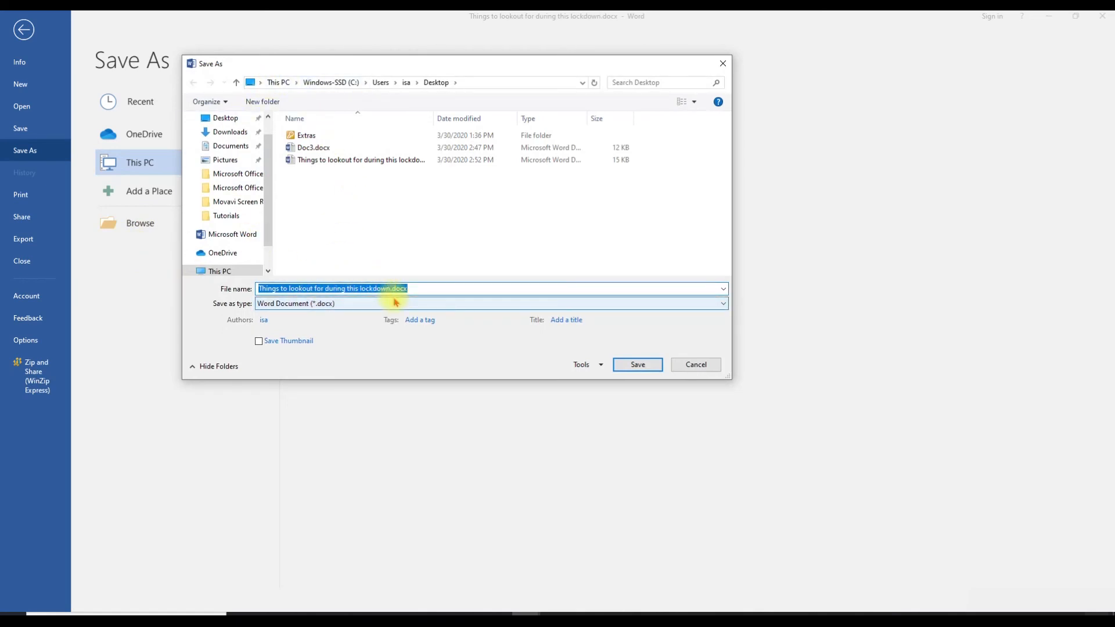
pyautogui.write('do')
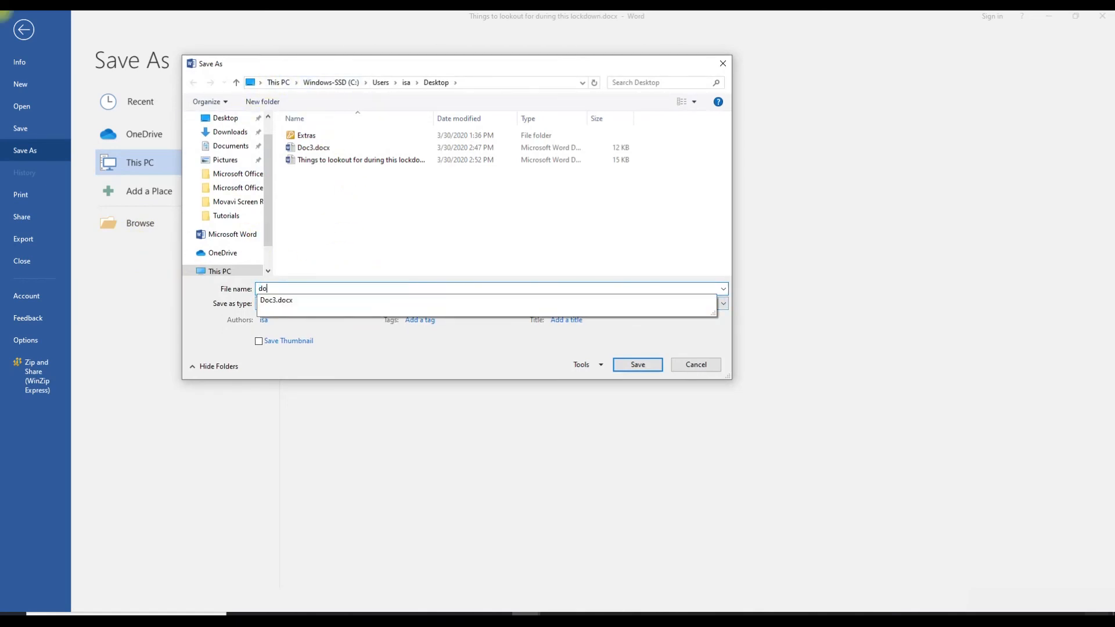
pyautogui.press('BackSpace')
pyautogui.press('BackSpace')
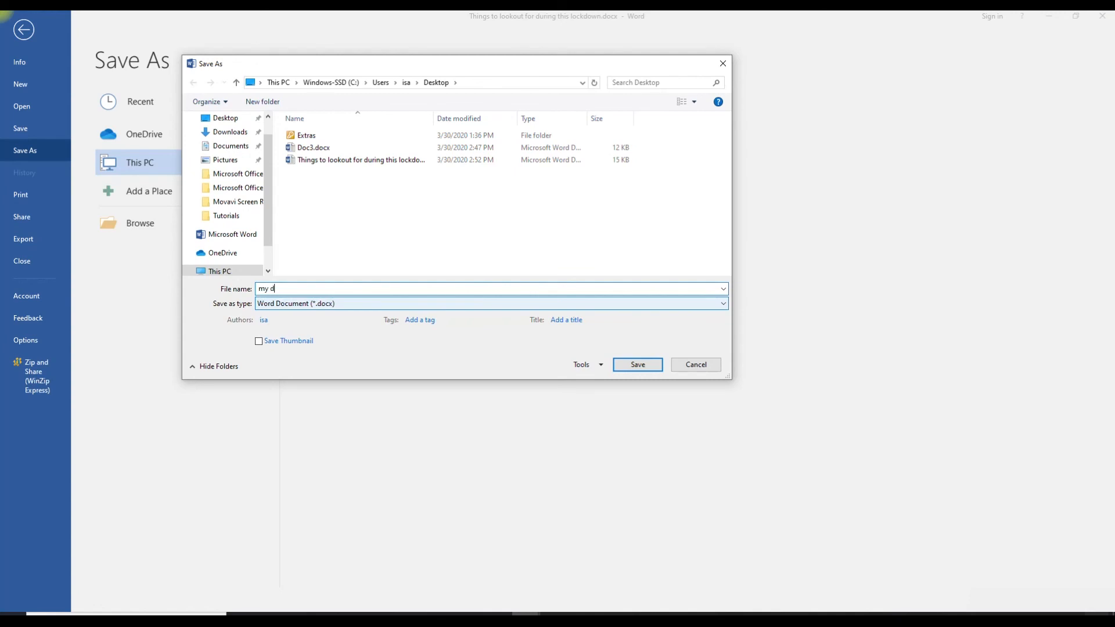
pyautogui.write('my documtn')
pyautogui.hotkey('ctrl', 'a')
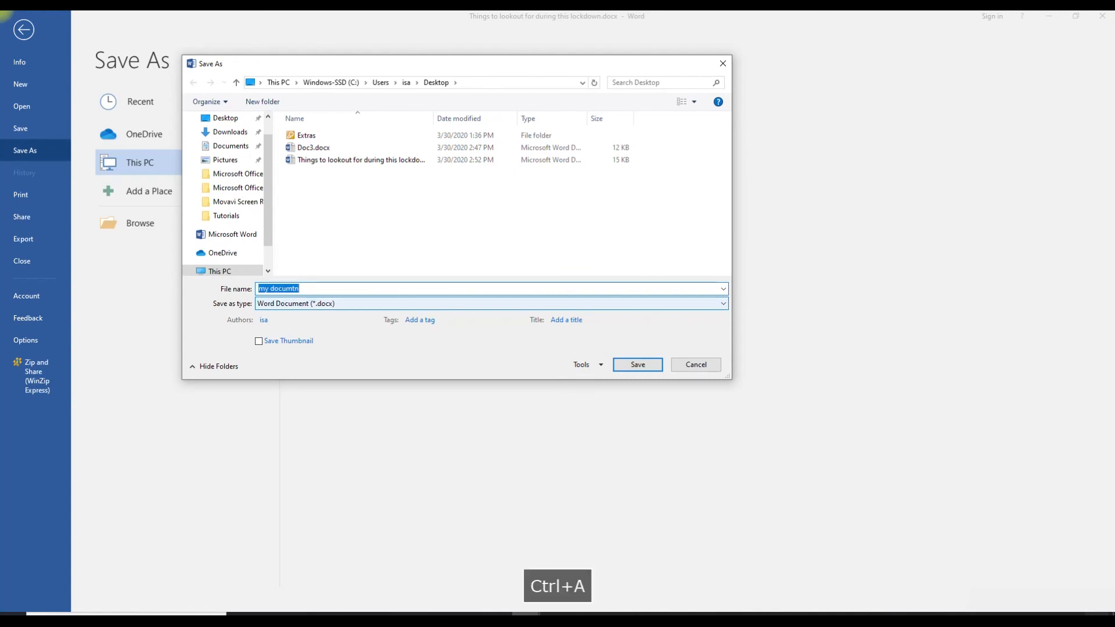
pyautogui.write('my first')
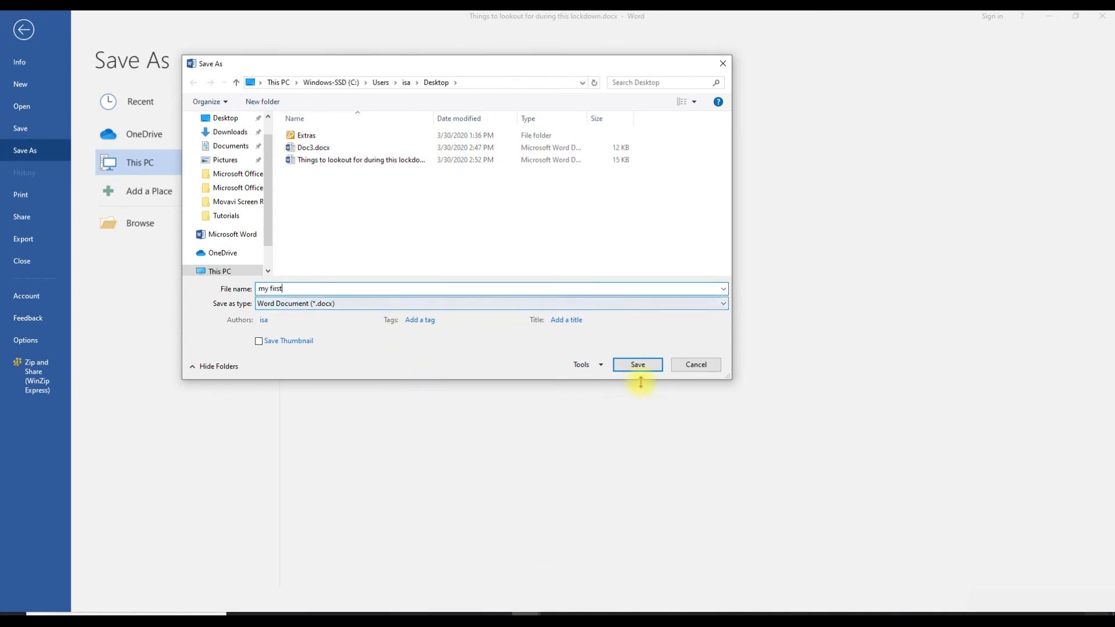
pyautogui.click(646, 364)
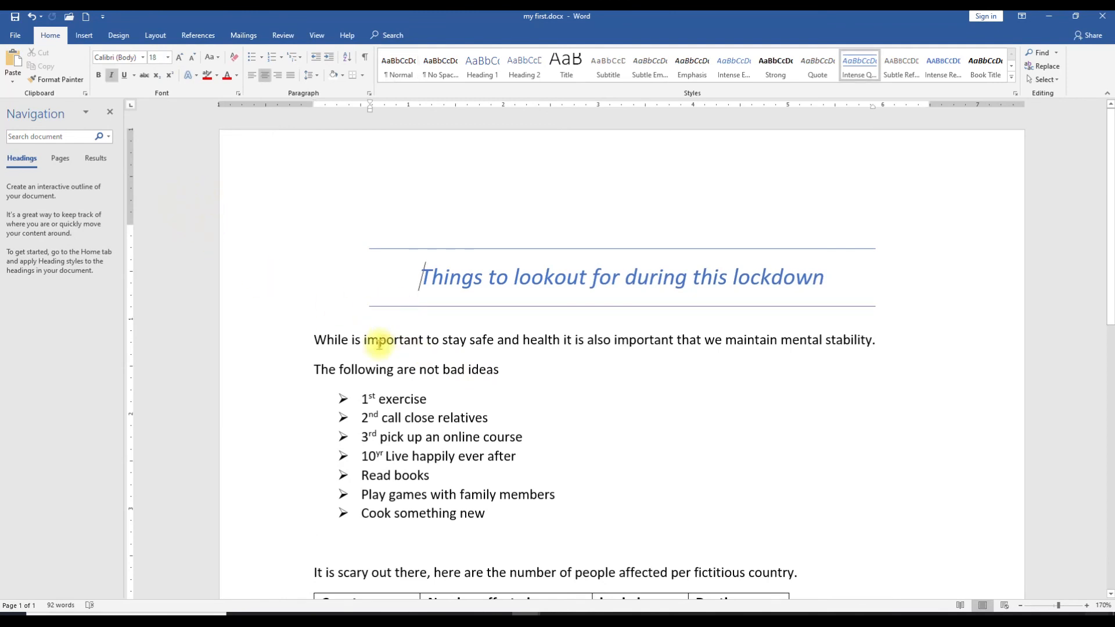
# Step: Italicize and underline the whole introductory sentence beginning "While is important to stay safe"
pyautogui.click(309, 340)
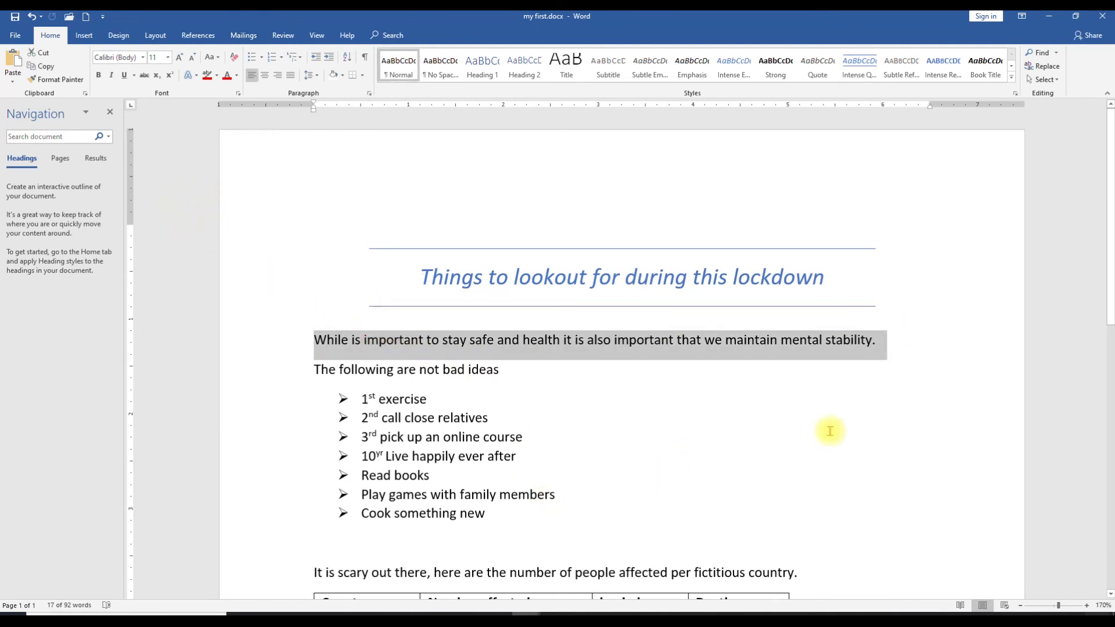
pyautogui.click(111, 75)
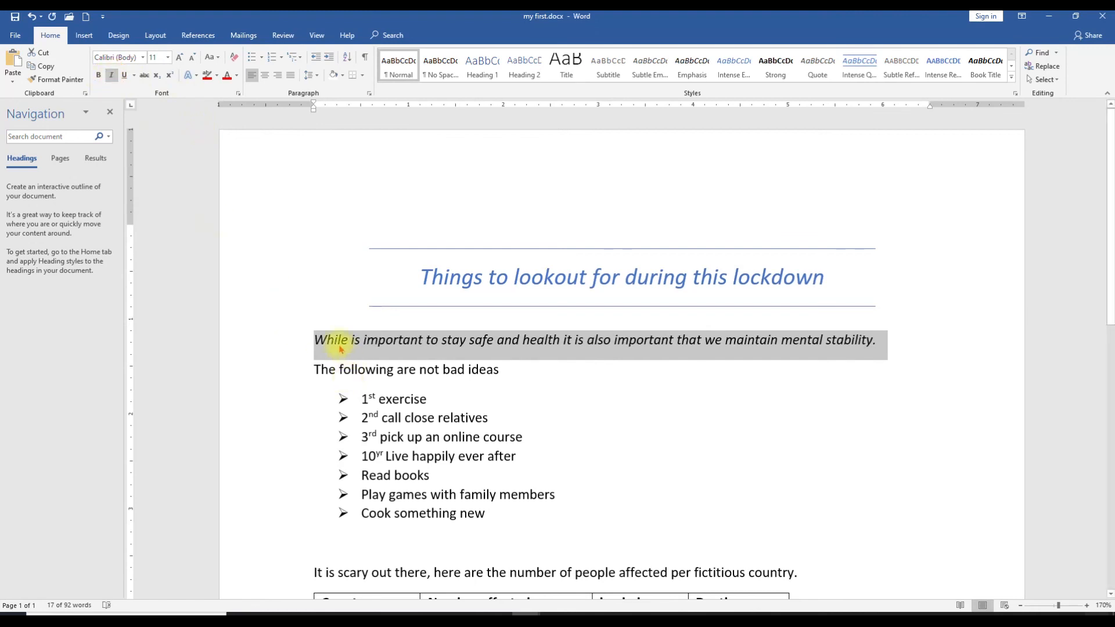
pyautogui.click(391, 341)
pyautogui.doubleClick(390, 340)
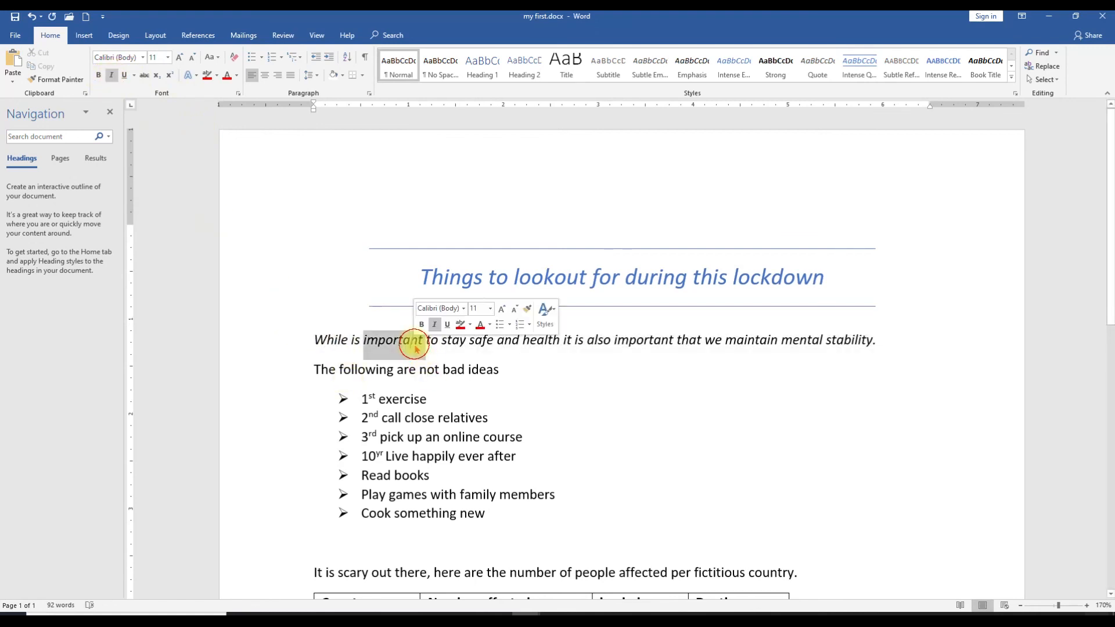
pyautogui.doubleClick(386, 370)
pyautogui.tripleClick(374, 341)
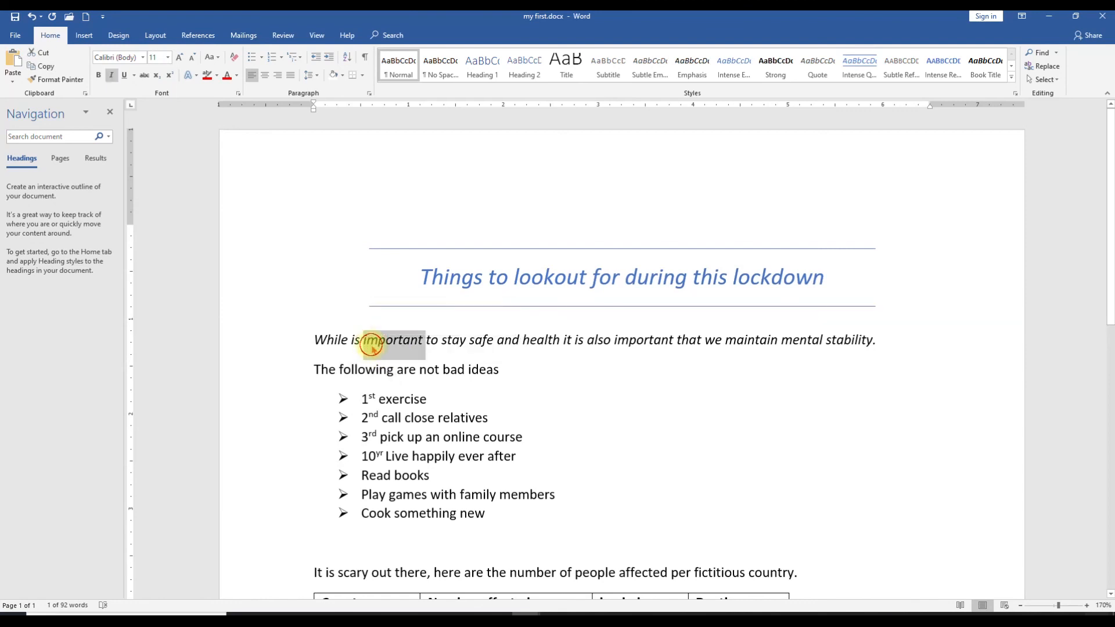
pyautogui.click(125, 79)
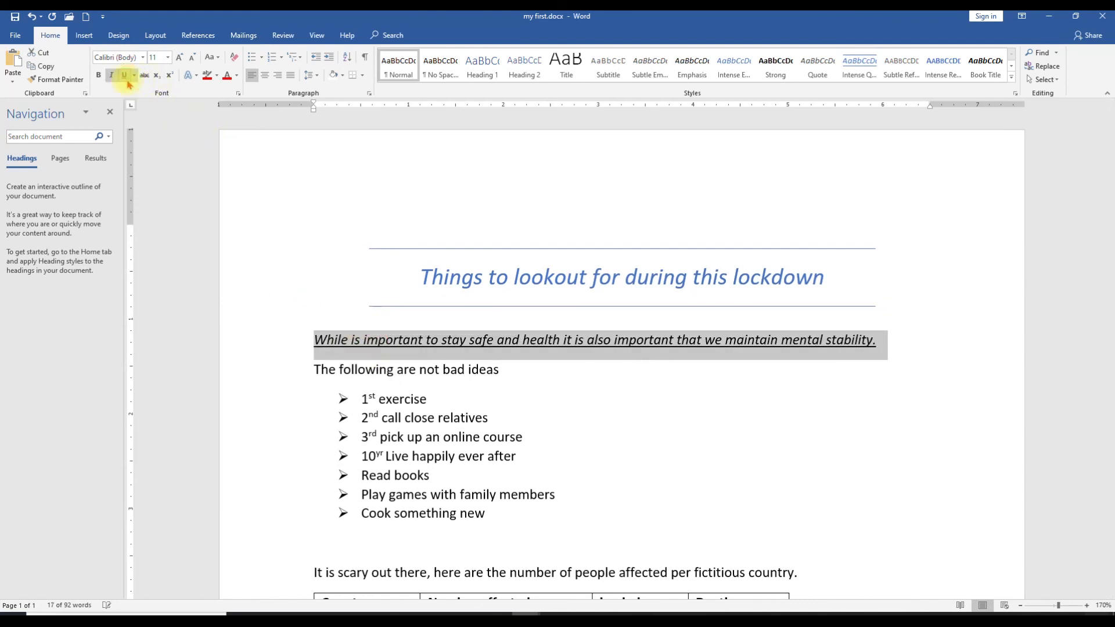
pyautogui.click(391, 357)
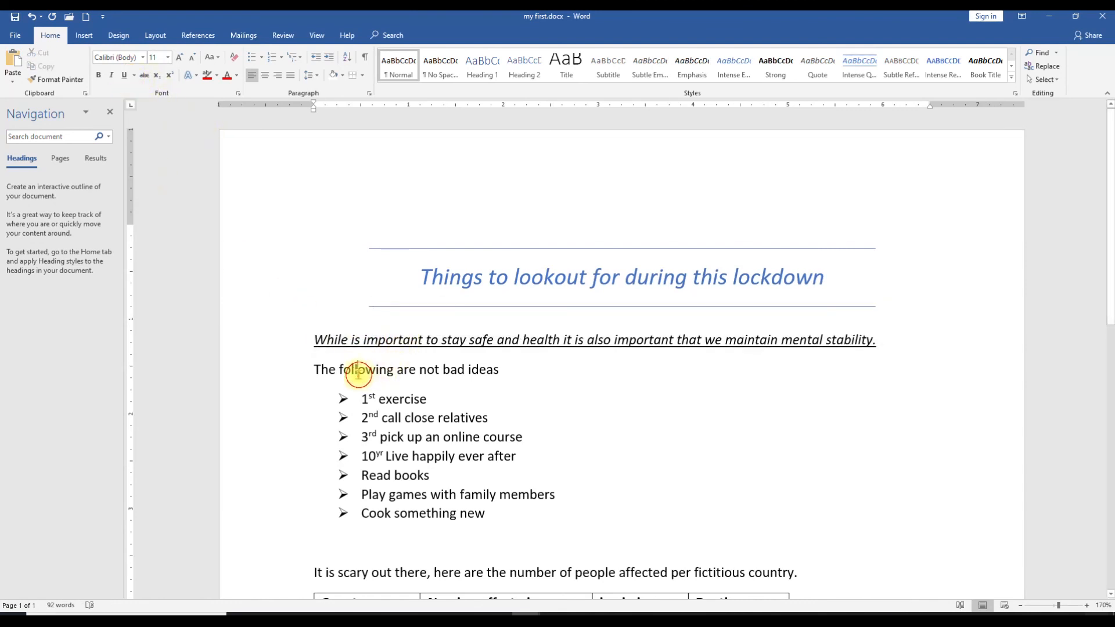
# Step: Strike through the line "The following are not bad ideas" and close the document, saving its changes
pyautogui.tripleClick(318, 369)
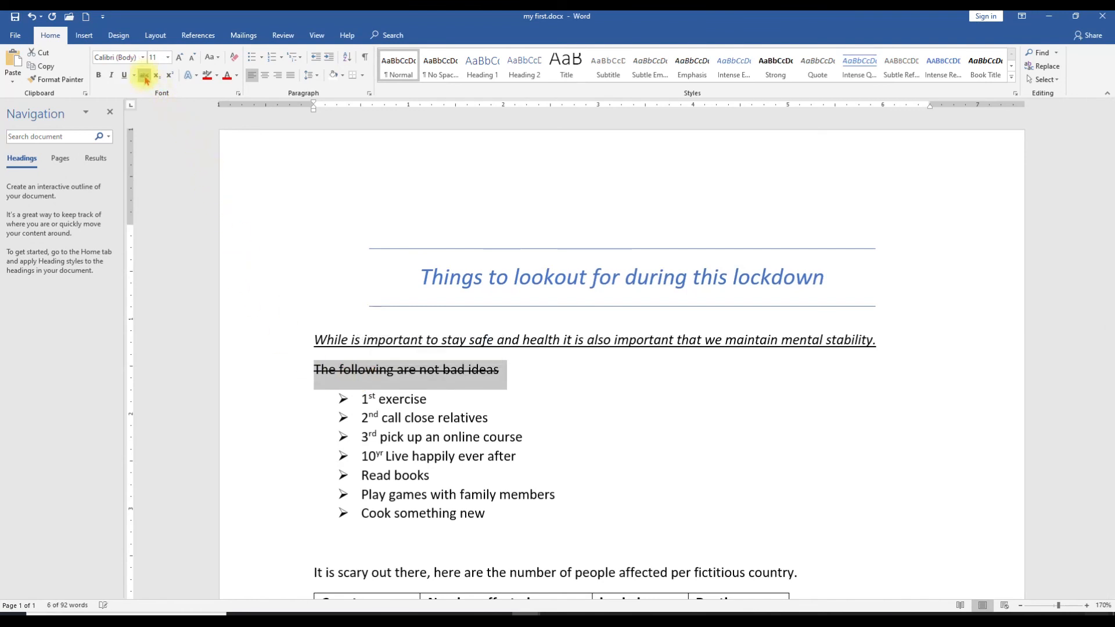
pyautogui.click(495, 456)
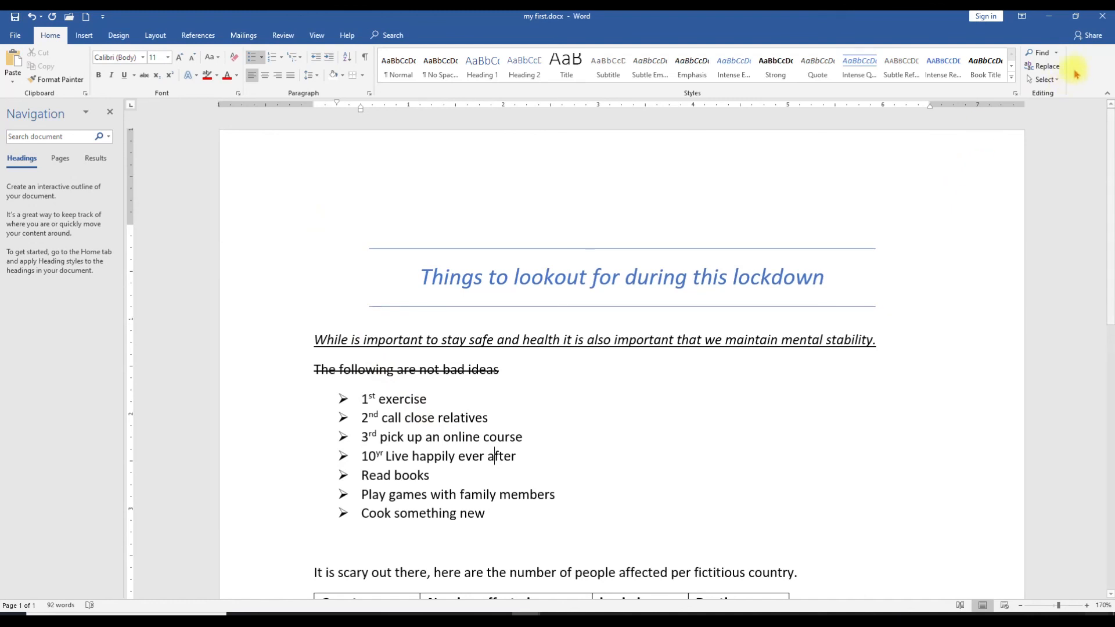
pyautogui.click(1102, 16)
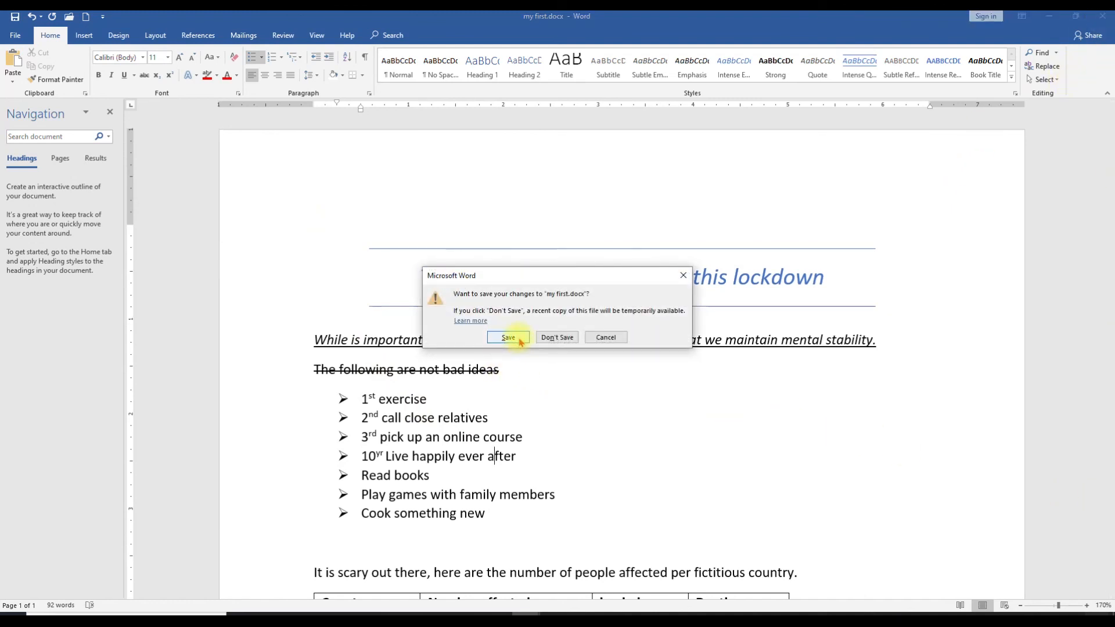
pyautogui.click(514, 341)
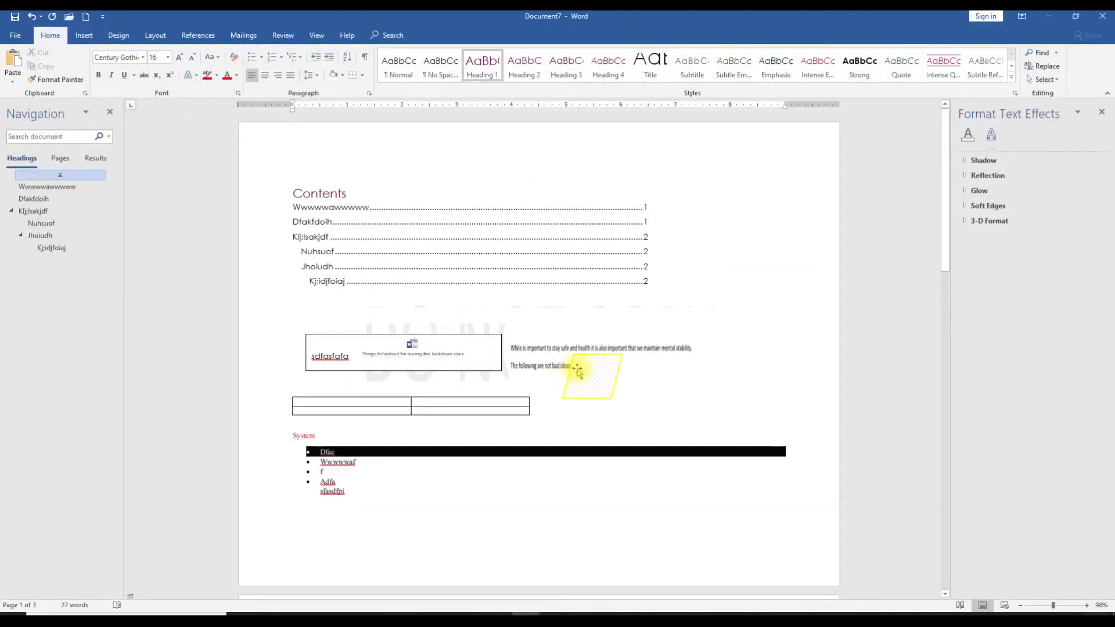
# Step: Create a new blank document, then open the saved file my first.docx from the Desktop
pyautogui.hotkey('ctrl', 'n')
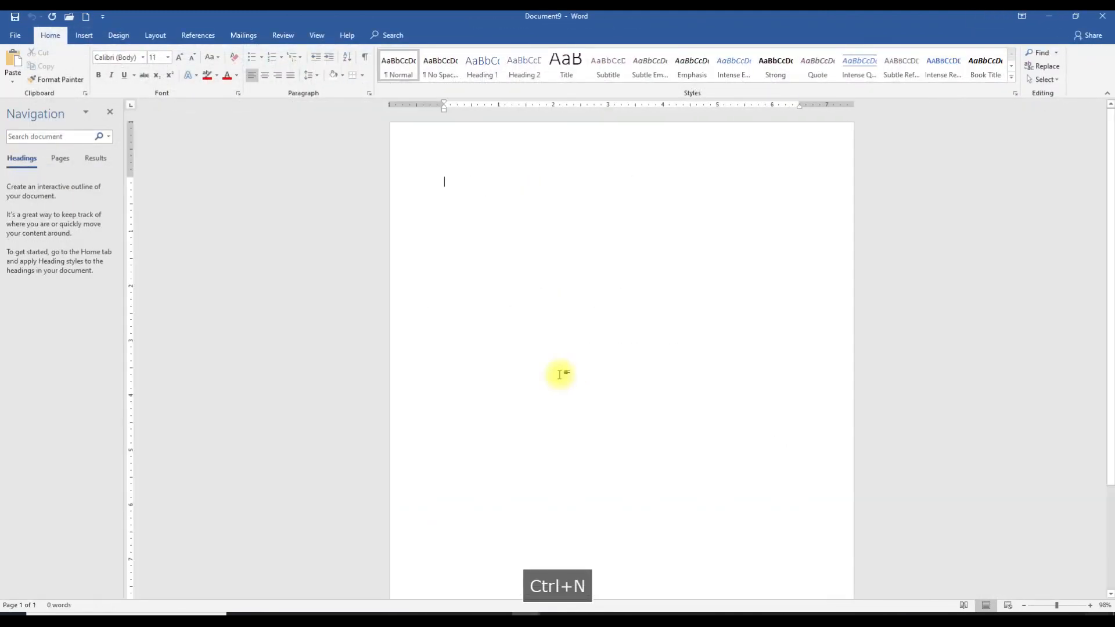
pyautogui.click(16, 37)
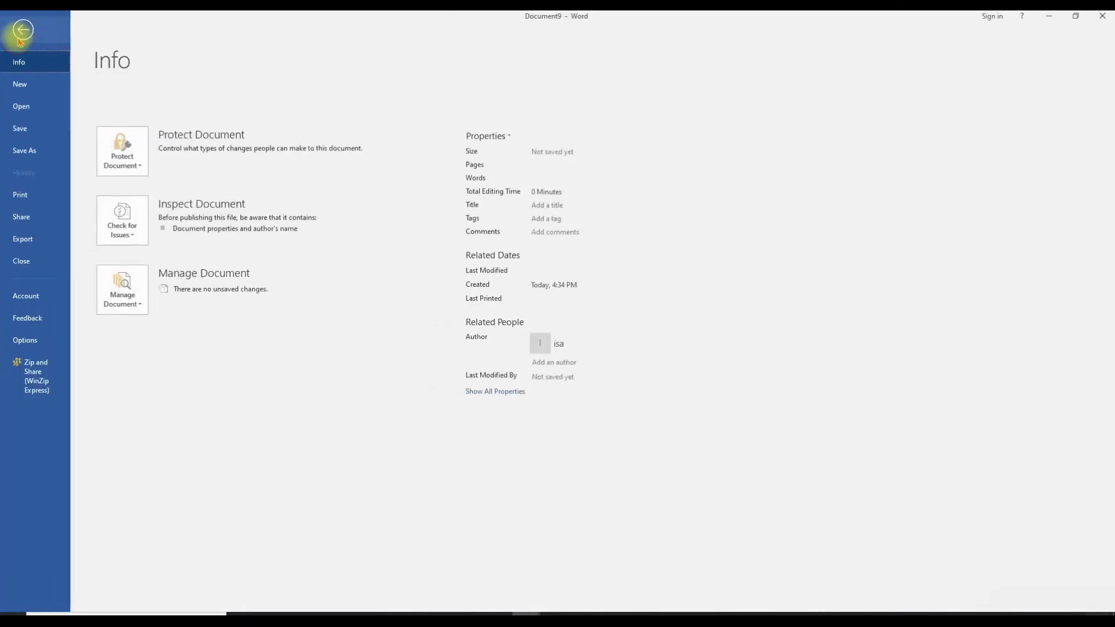
pyautogui.click(23, 108)
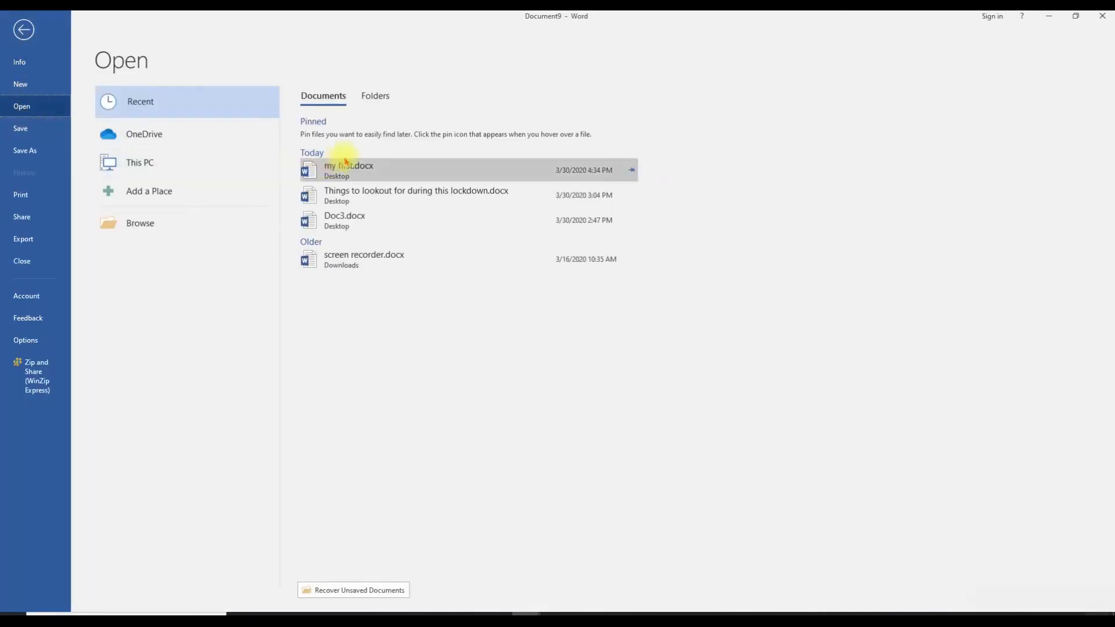
pyautogui.click(165, 223)
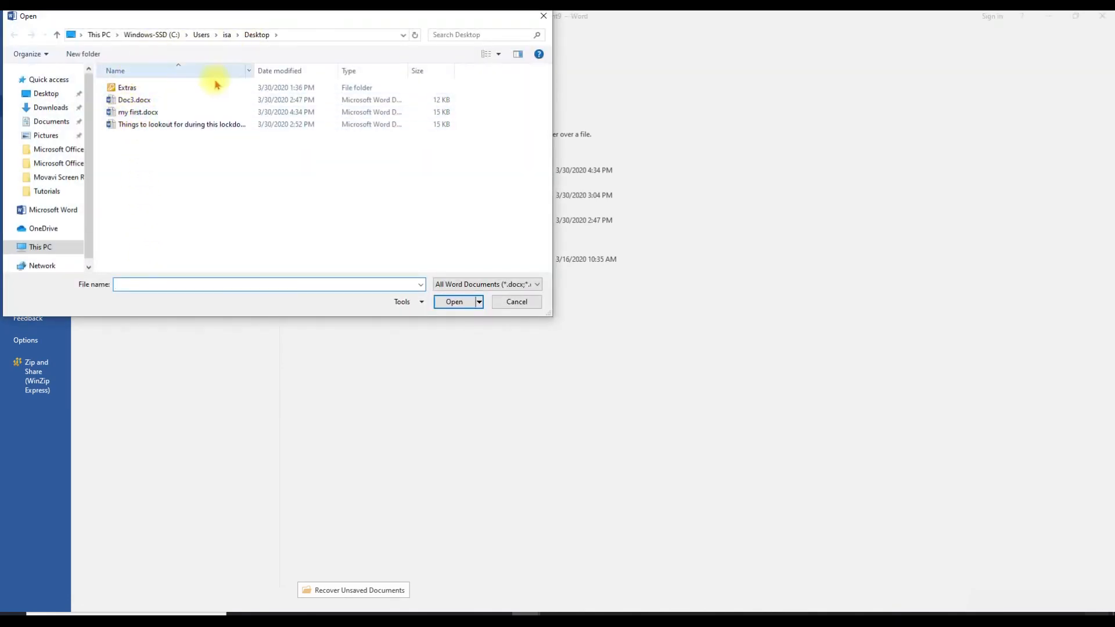
pyautogui.click(136, 113)
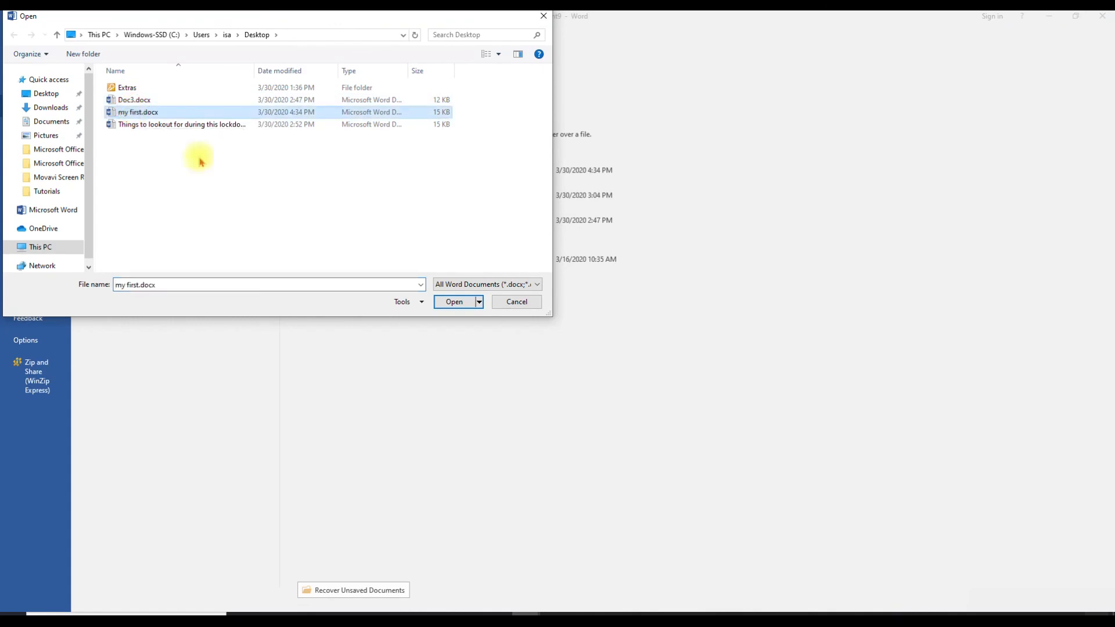
pyautogui.click(446, 310)
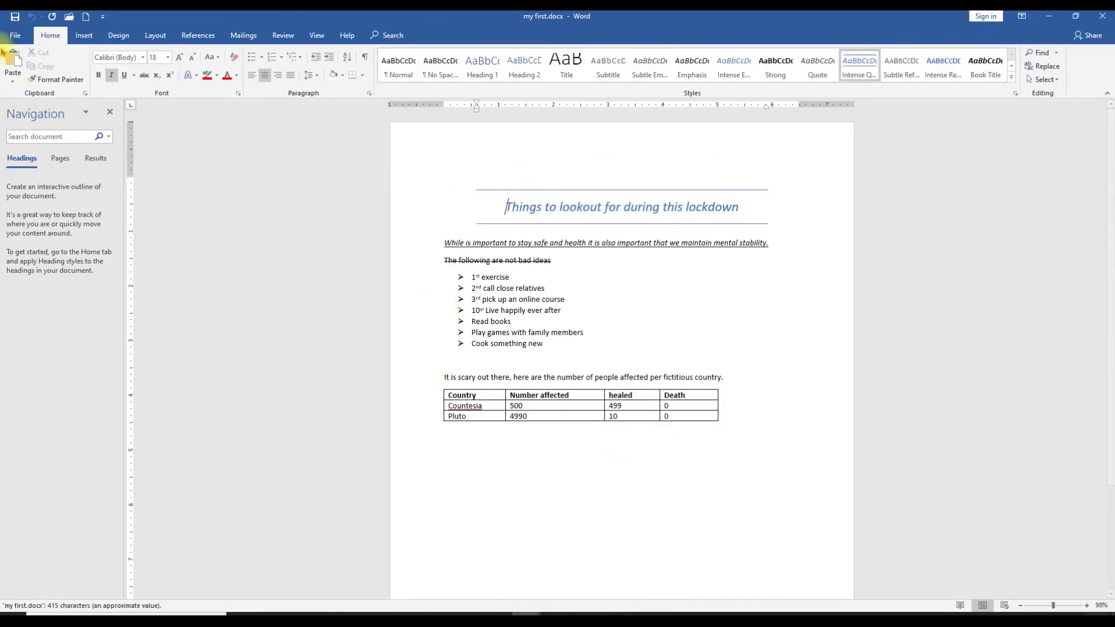
# Step: Share the my first document by e-mail, sending it as an attachment
pyautogui.click(14, 35)
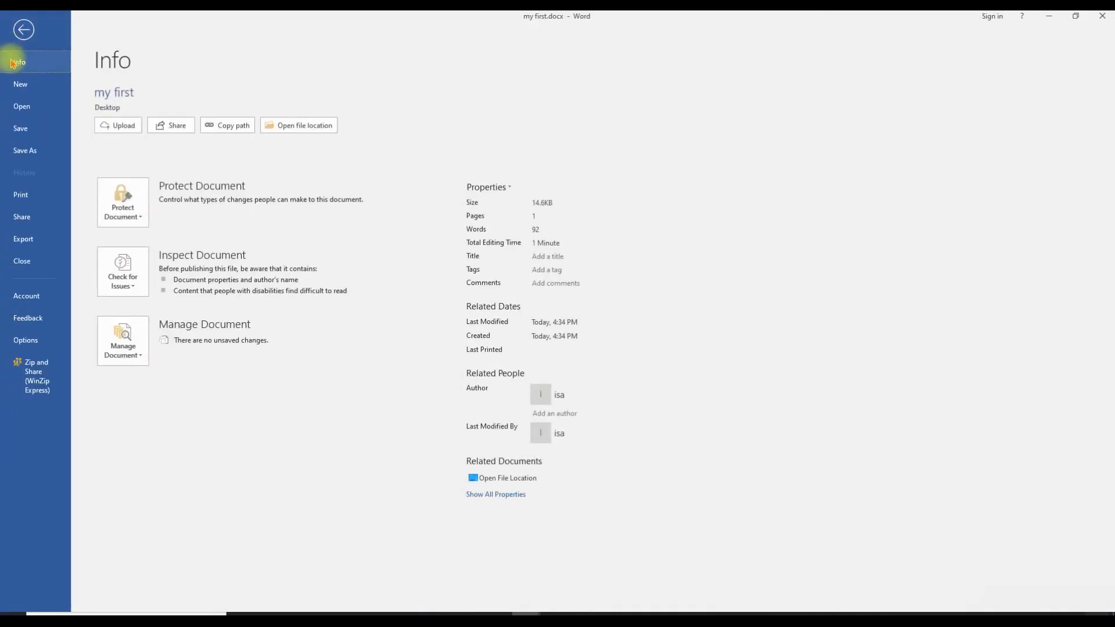
pyautogui.click(27, 220)
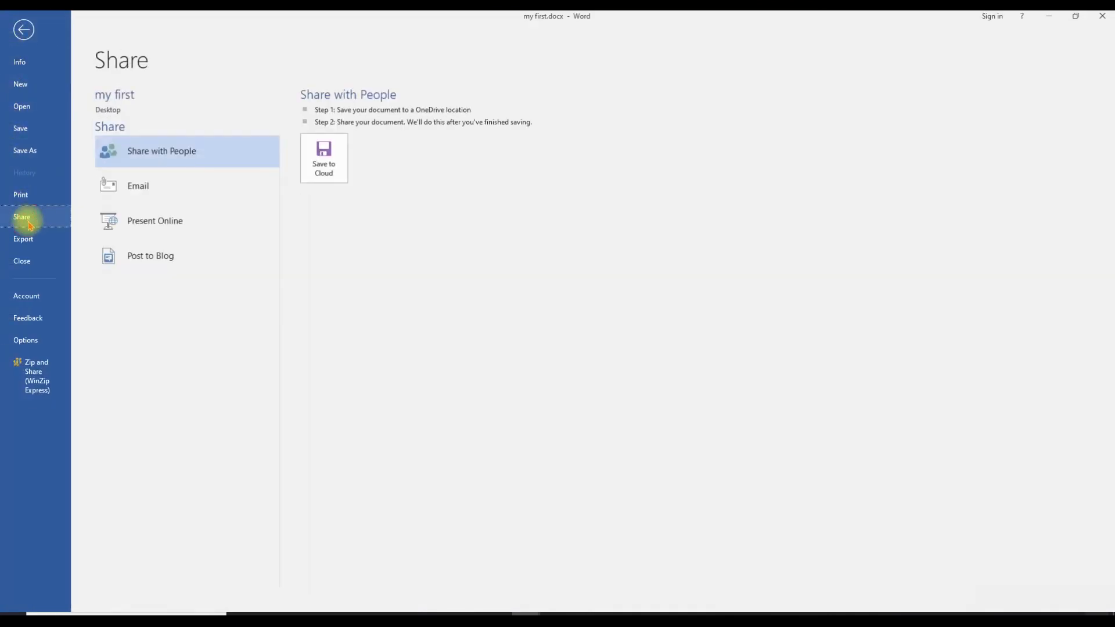
pyautogui.click(159, 186)
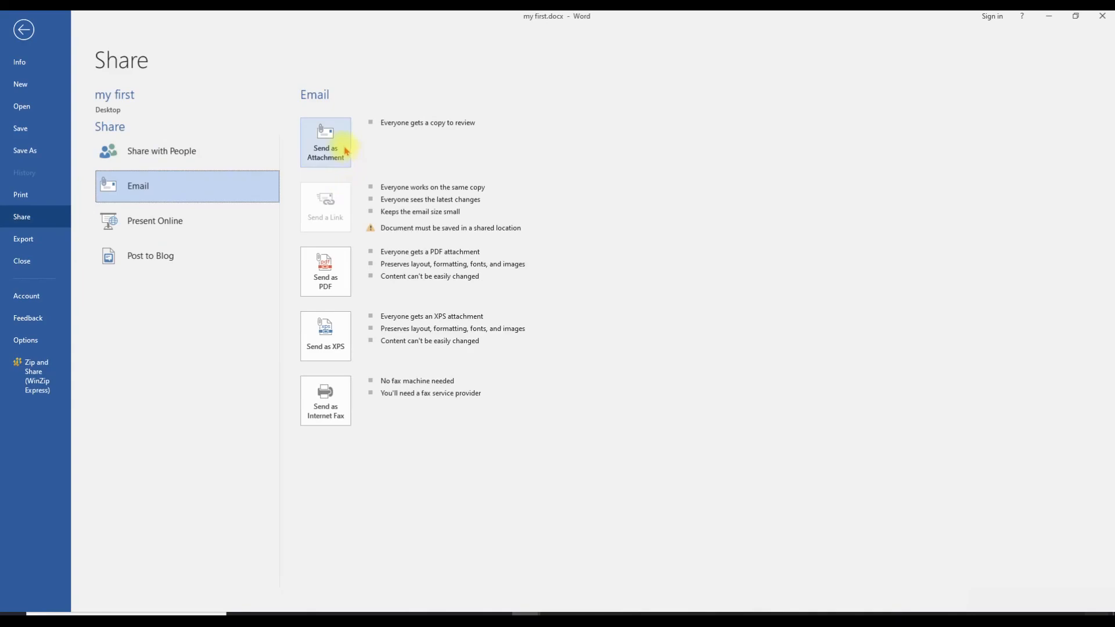
pyautogui.click(341, 152)
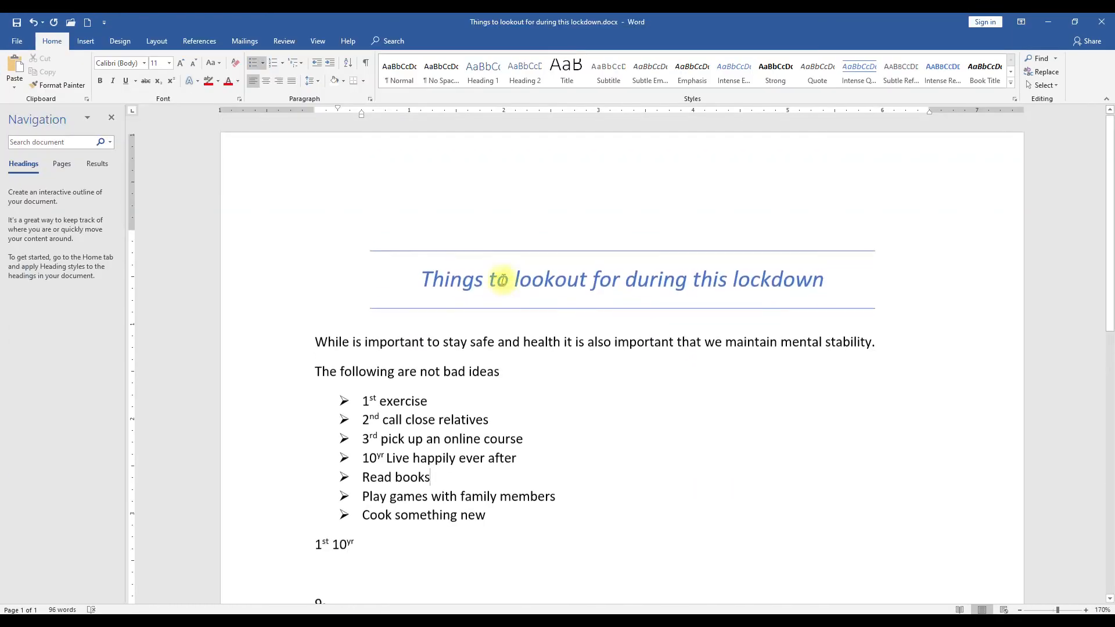
# Step: Delete the practice text "1st 10yr" and "92" and the empty bullet between the ideas list and the paragraph above the country table
pyautogui.scroll(-3, 503, 280)
pyautogui.moveTo(386, 357); pyautogui.dragTo(371, 454)
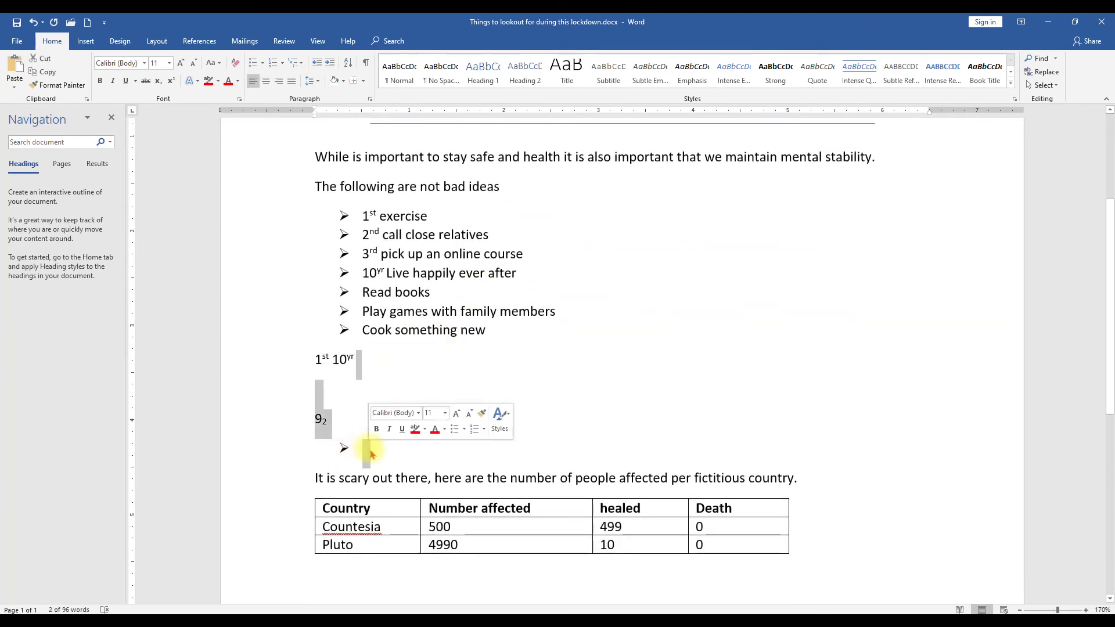
pyautogui.press('Delete')
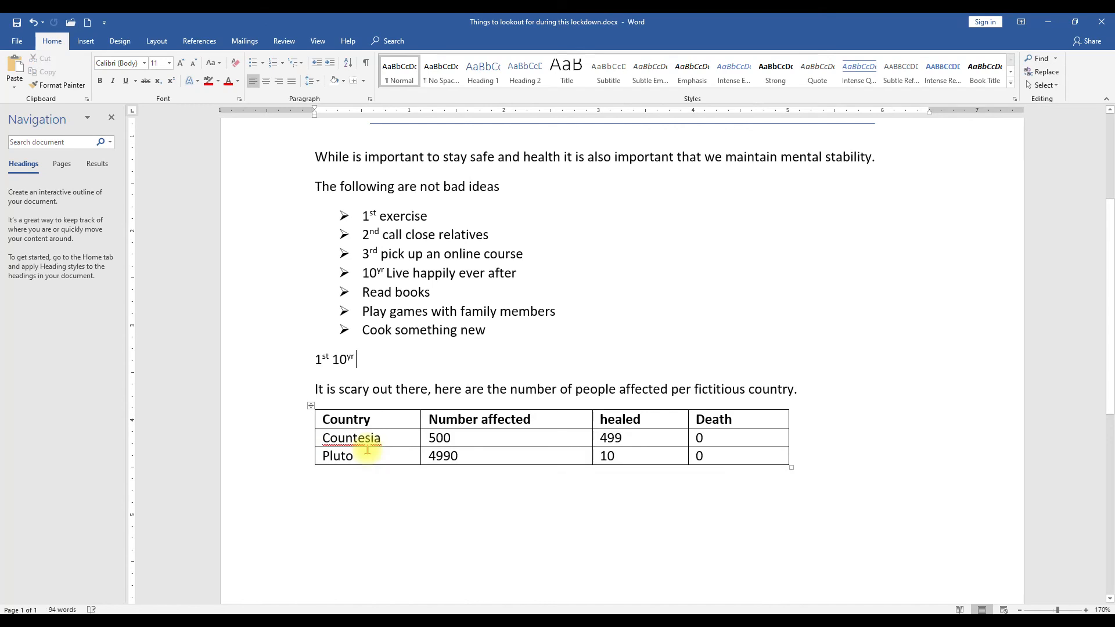
pyautogui.press('BackSpace')
pyautogui.press('BackSpace')
pyautogui.press('BackSpace')
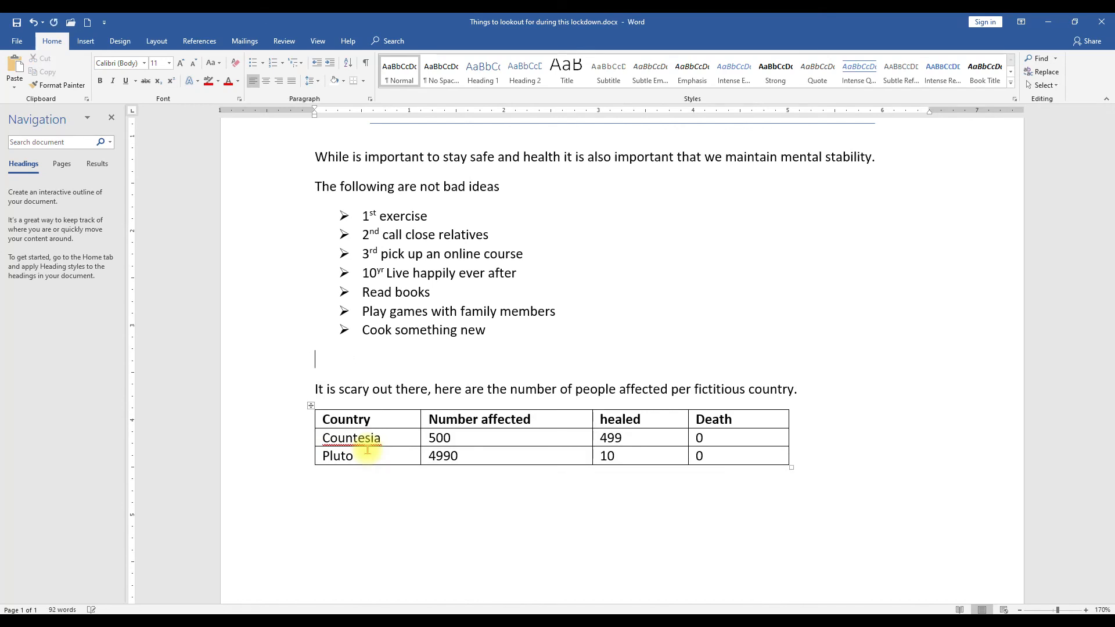
pyautogui.scroll(3, 367, 449)
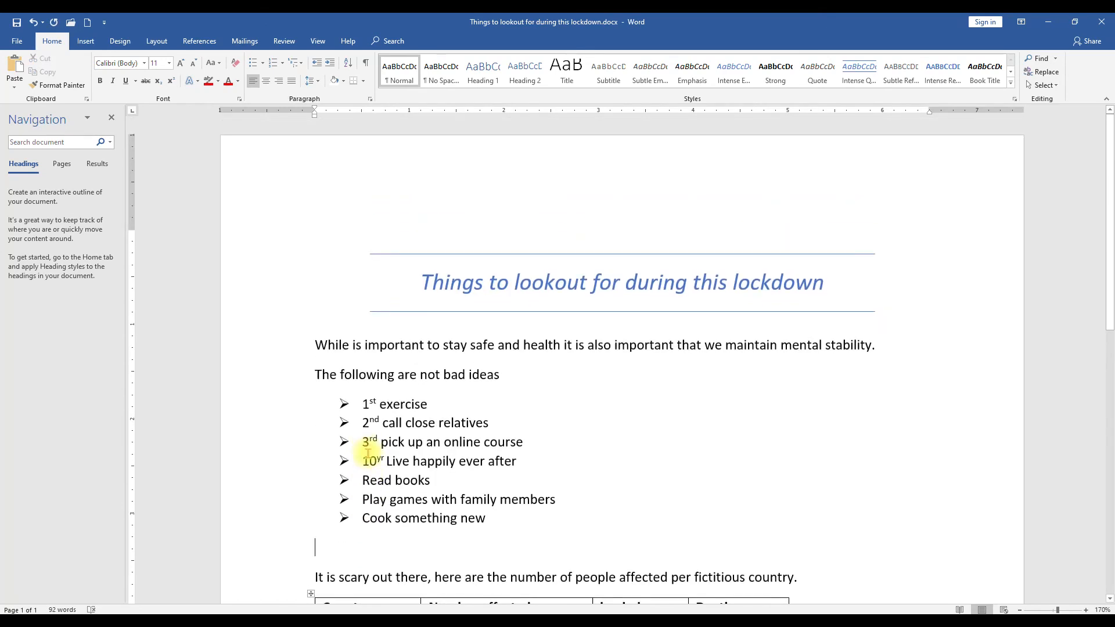